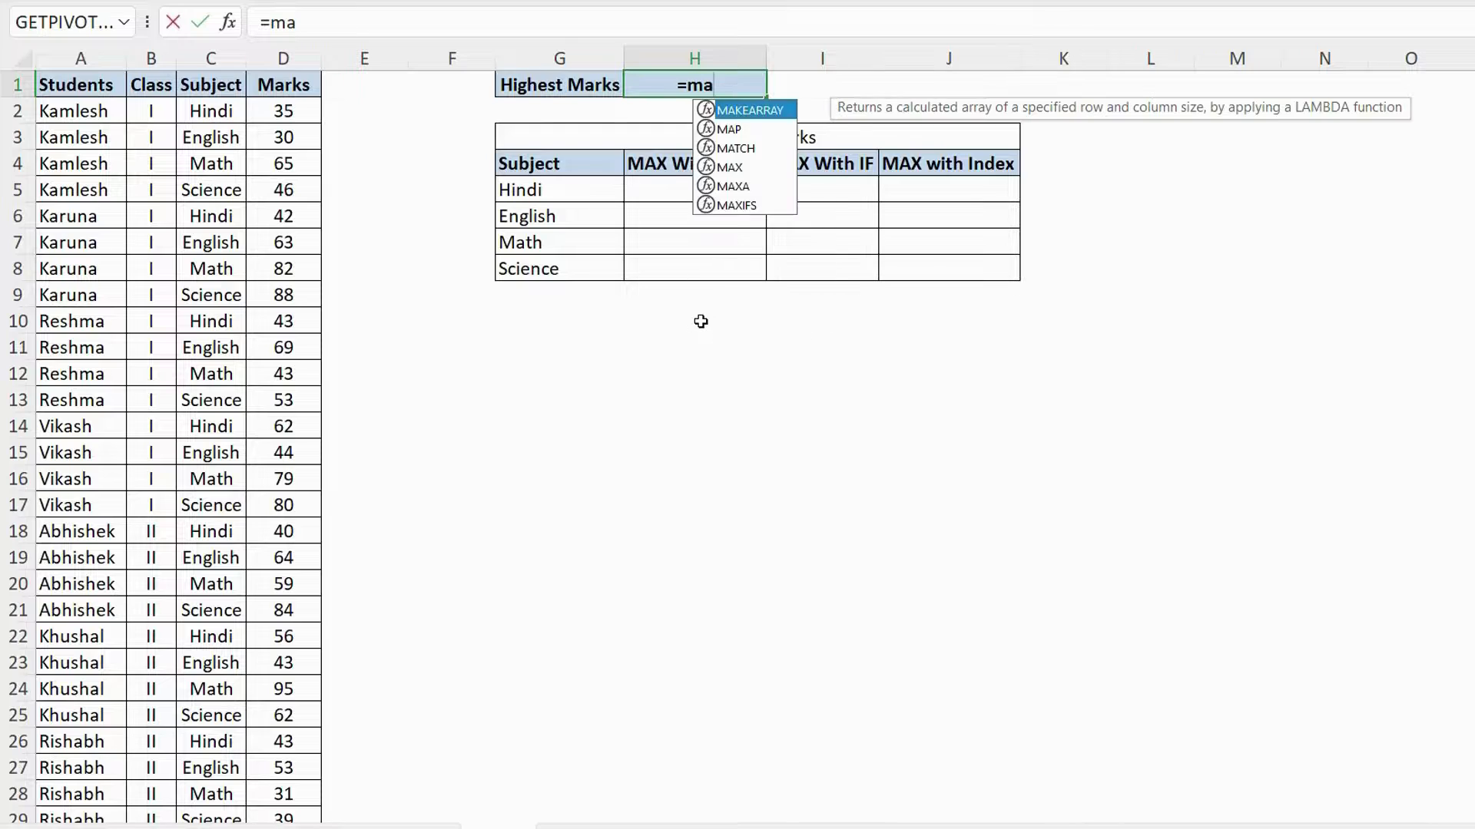
Step: Complete the Highest Marks formula in H1 as =MAX(D:D)
key("Tab")
left_click(266, 58)
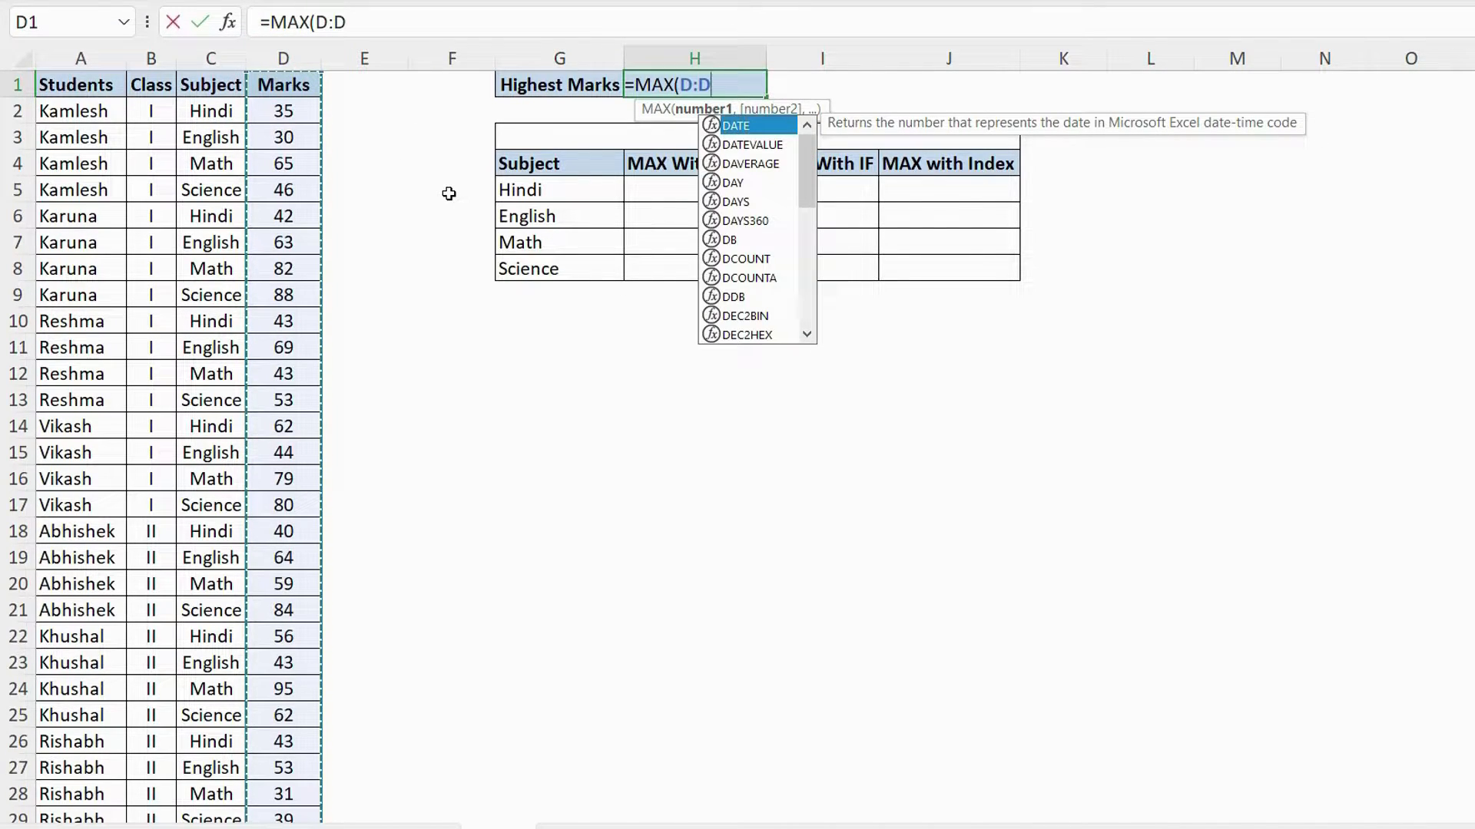
type(")")
key("Return")
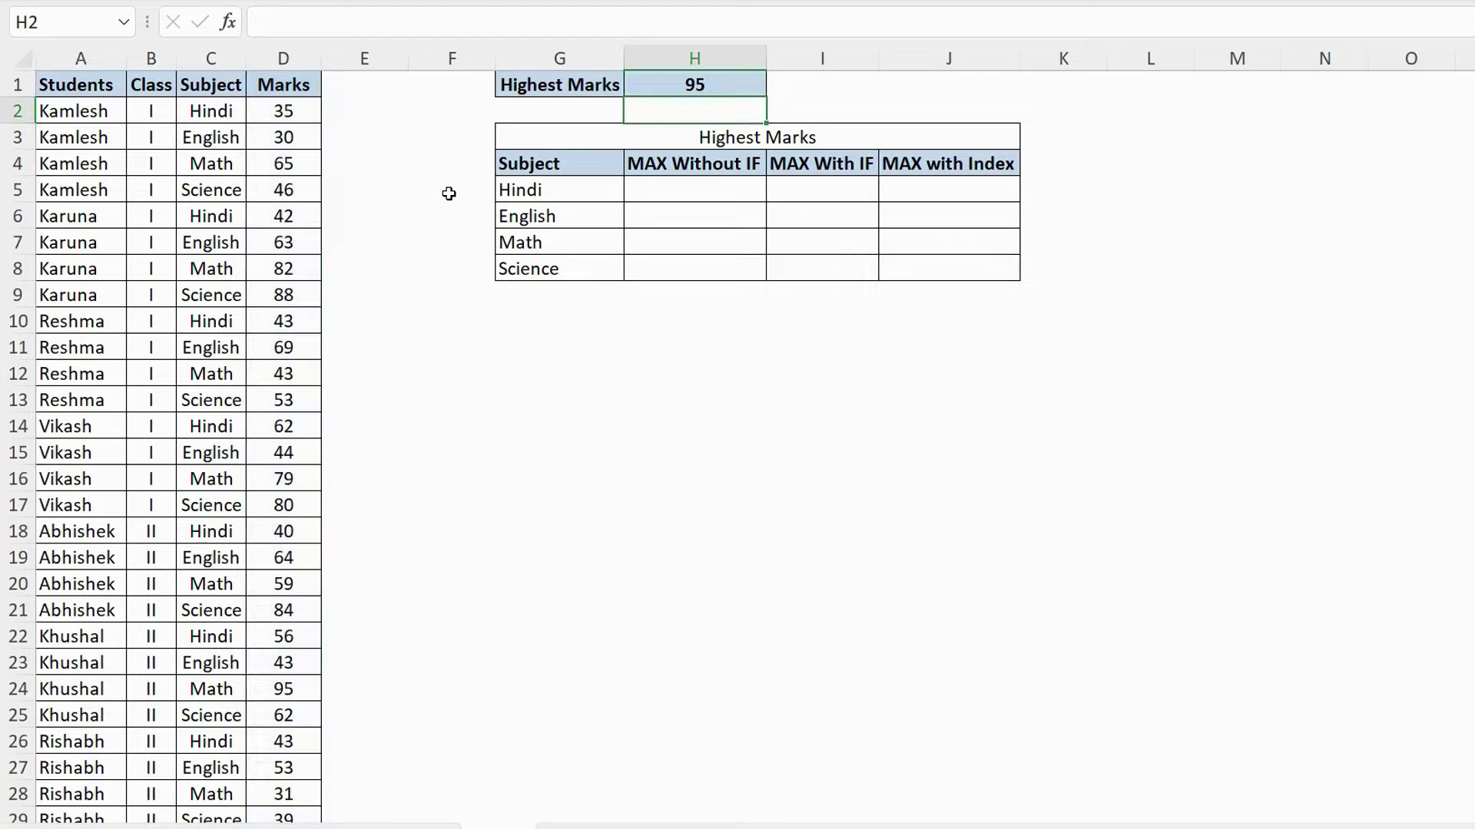
Step: Insert a blank column before column G, ahead of the Highest Marks tables
left_click(716, 194)
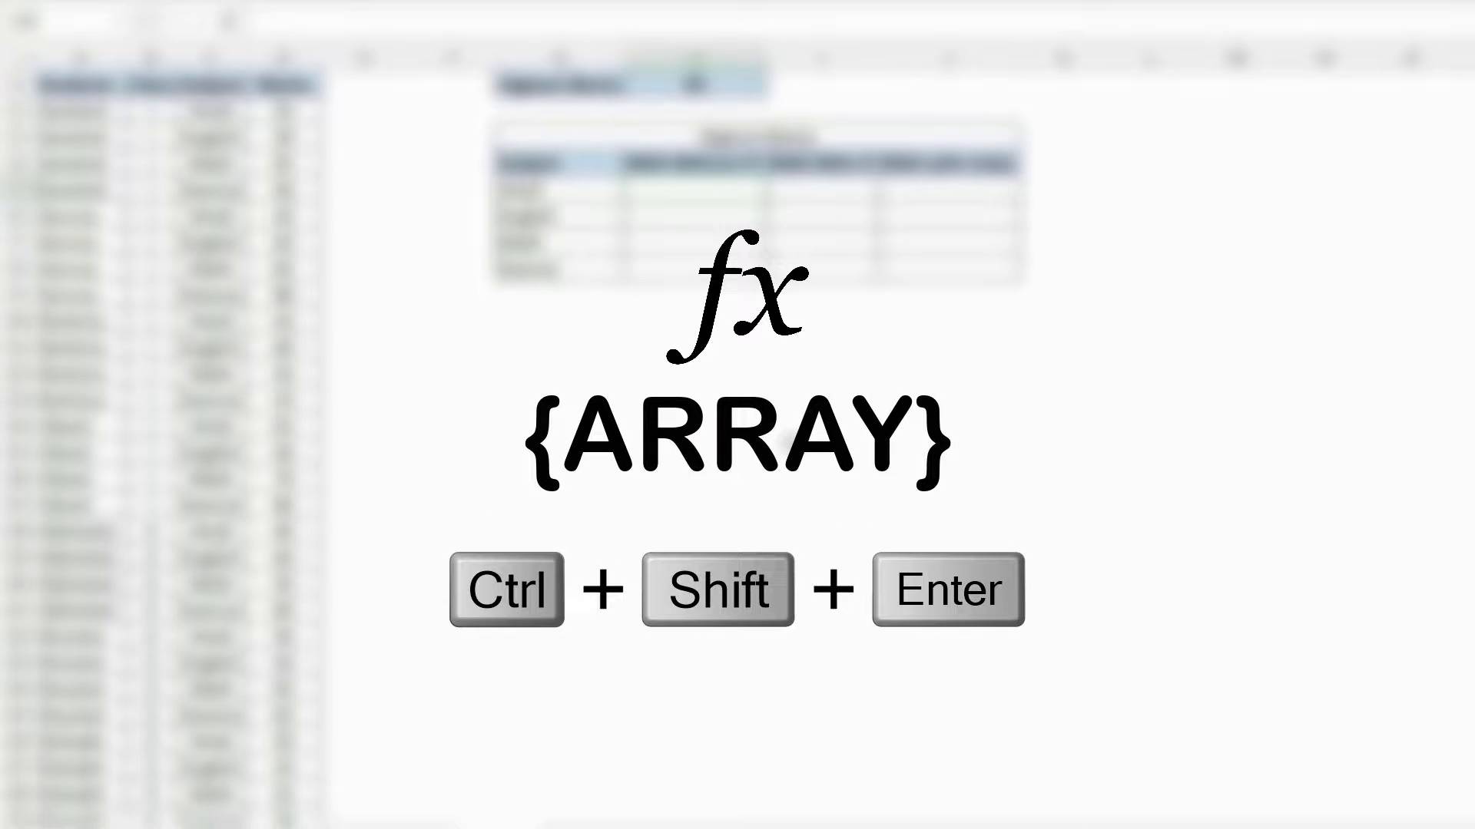
left_click(579, 61)
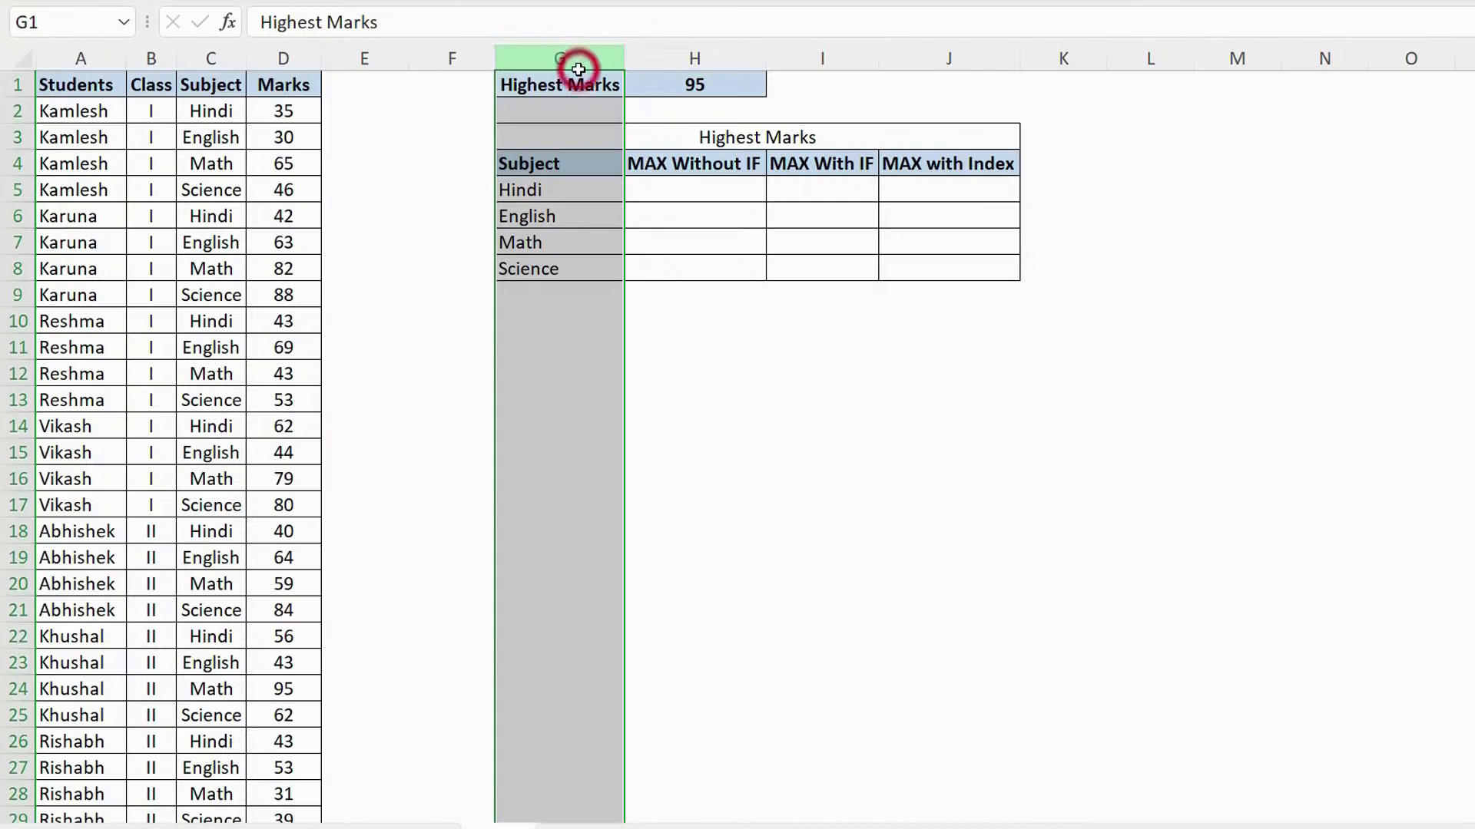
key("ctrl+shift+plus")
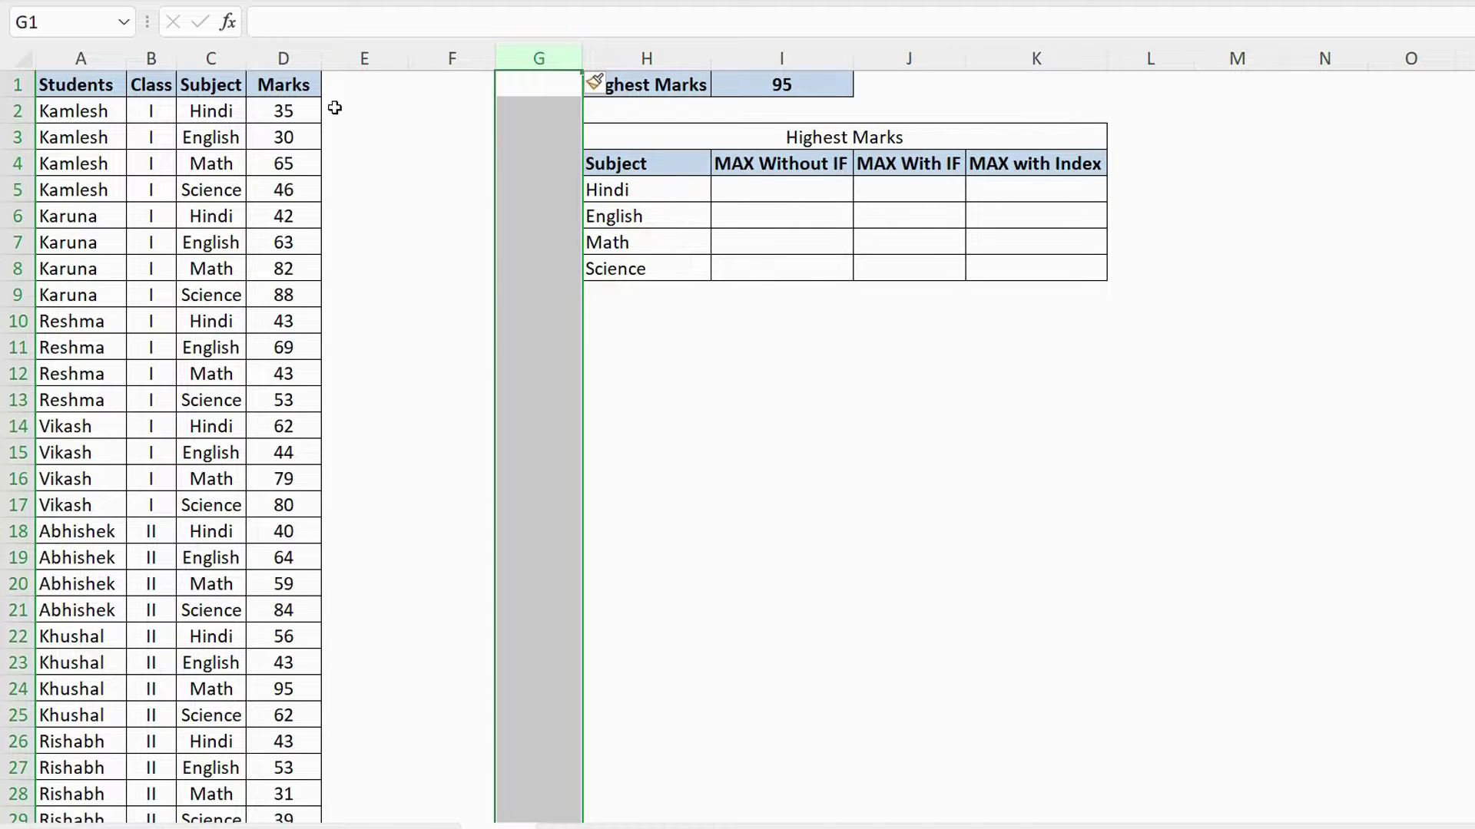
Step: Enter =C2="Hindi" in E2 and fill it down column E for every student row
left_click(331, 106)
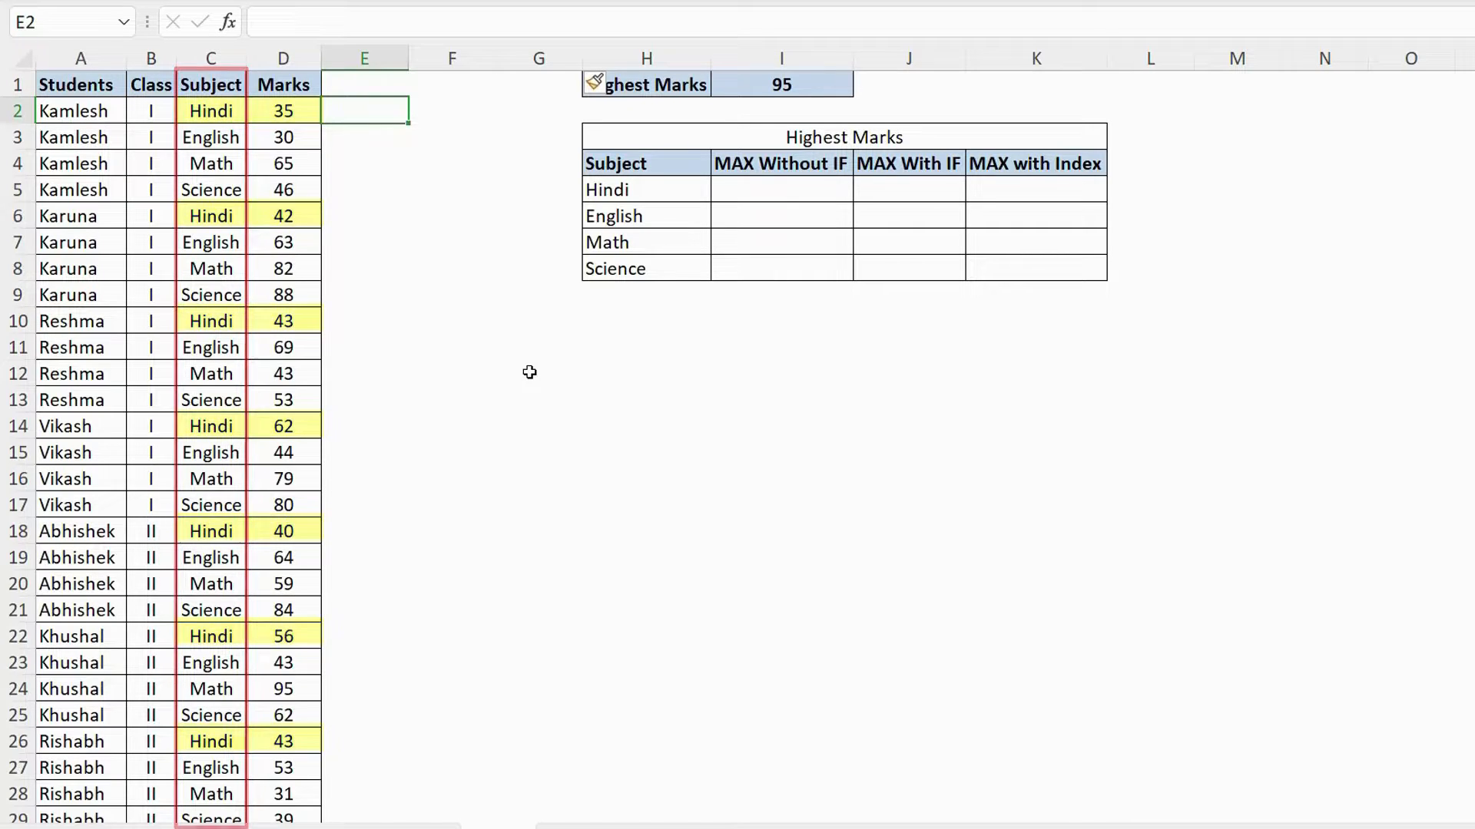
type("=c2=")
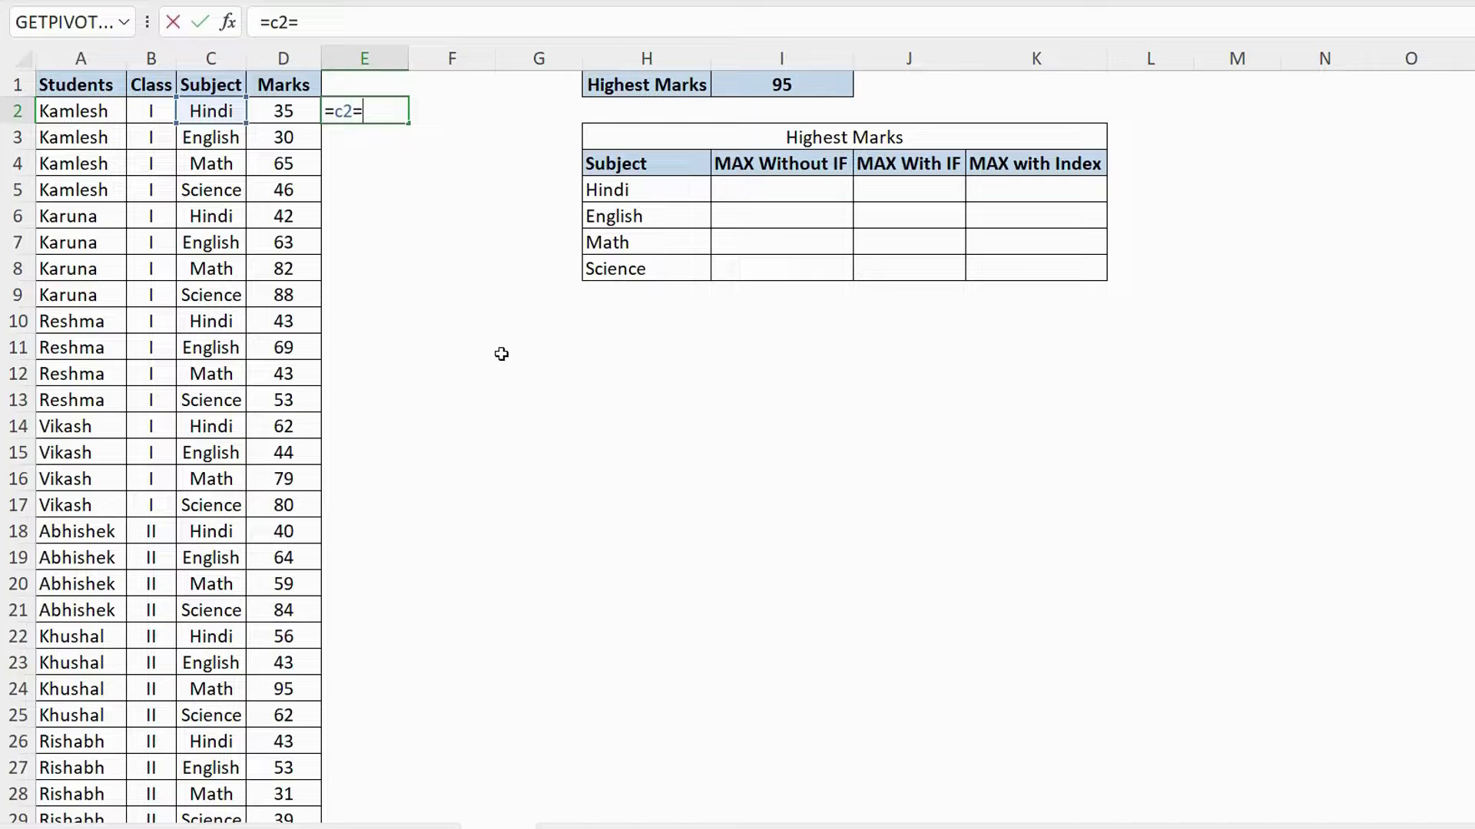
type("\"Hindi")
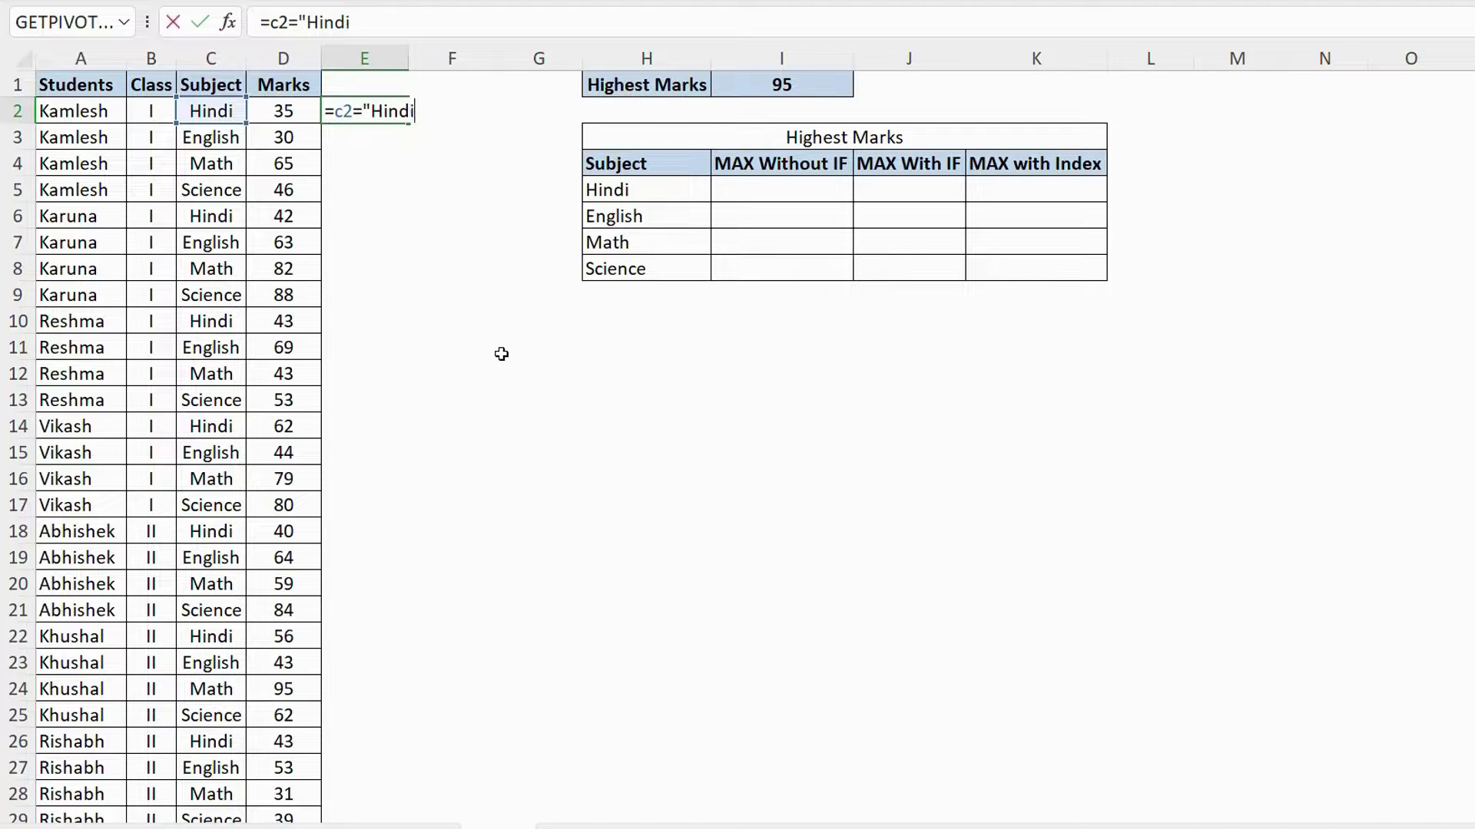
type("\"")
key("Return")
left_click(392, 116)
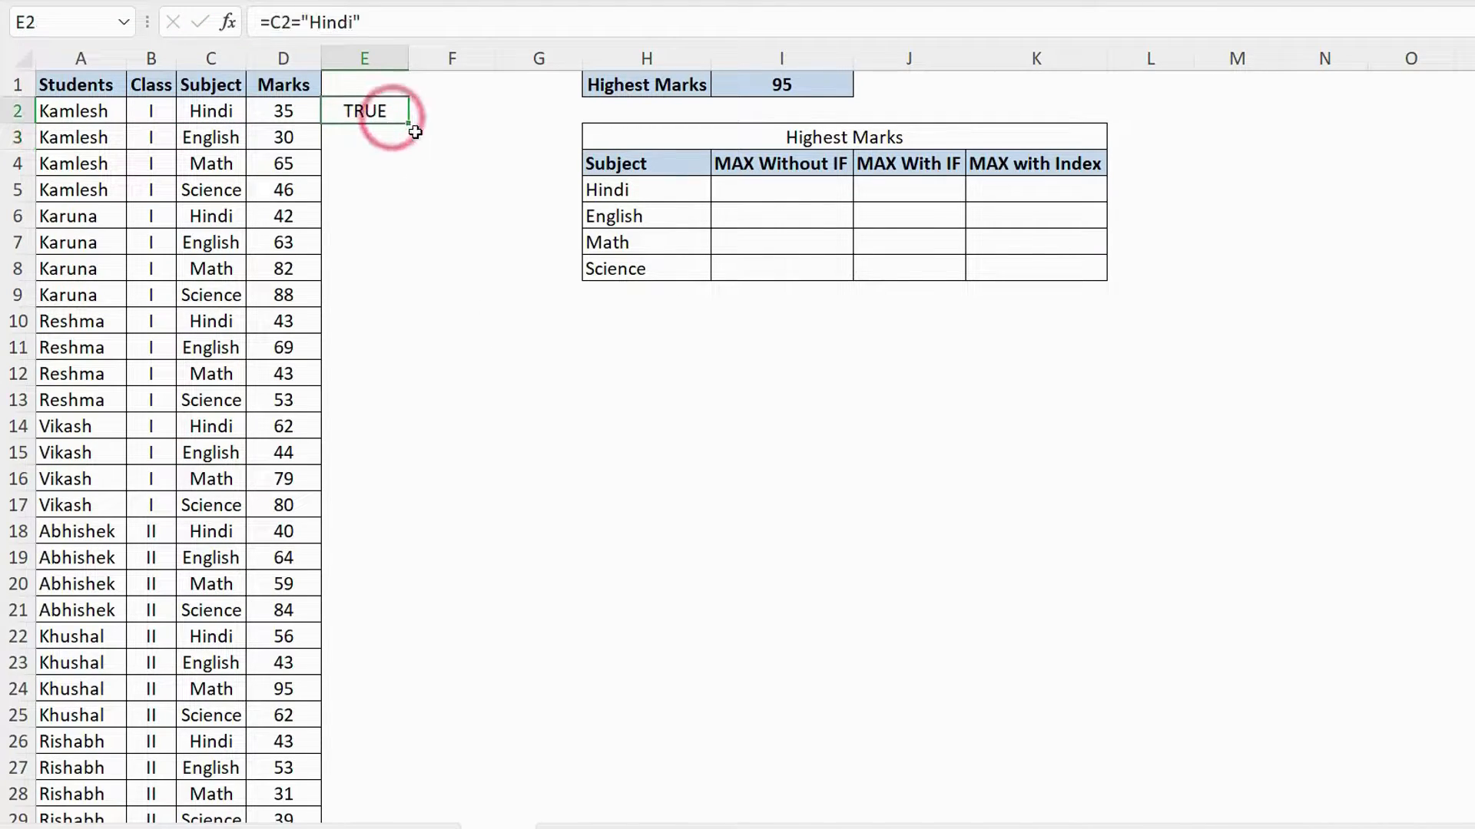
double_click(409, 123)
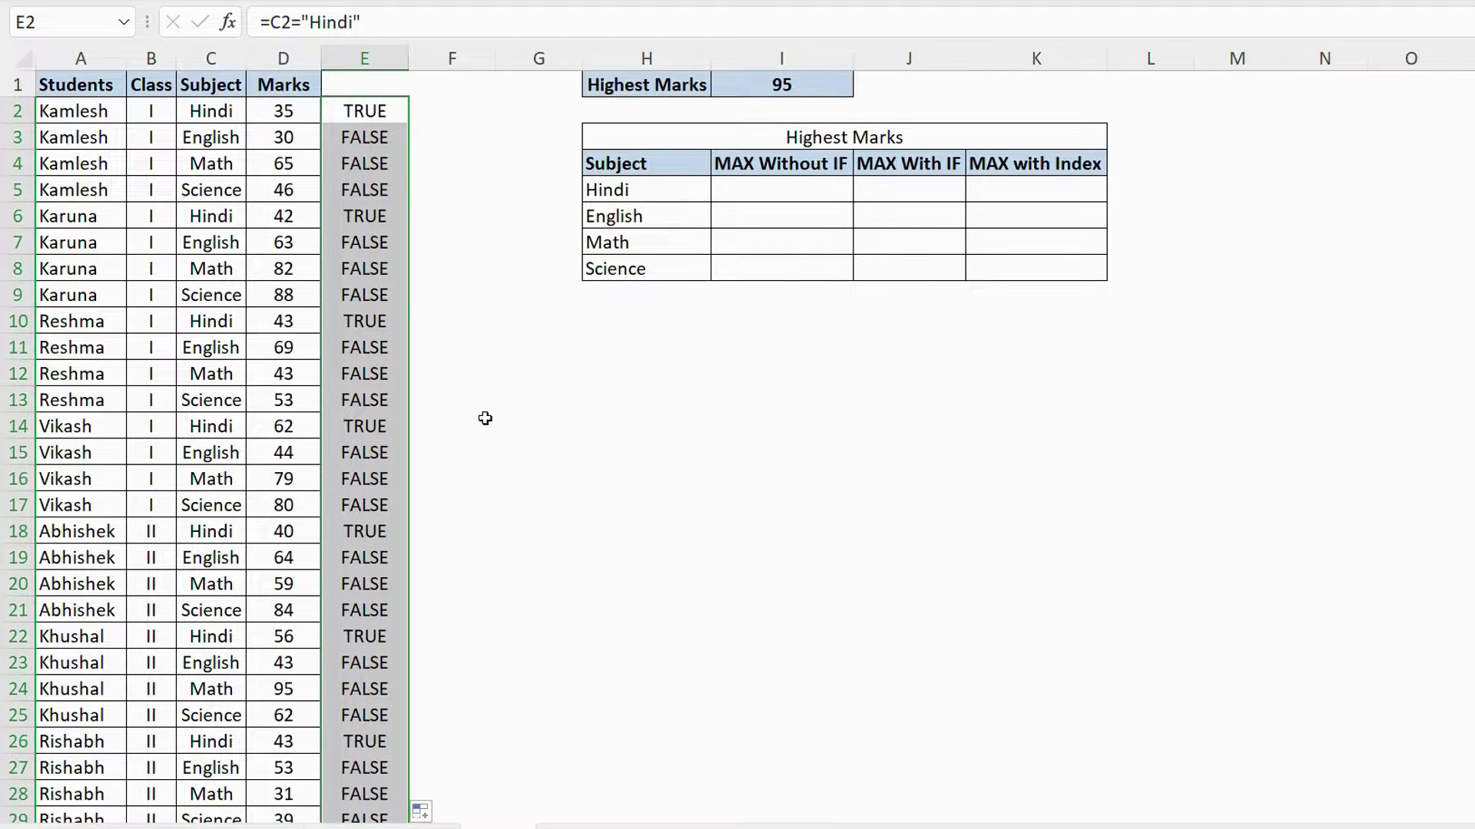
left_click(372, 209)
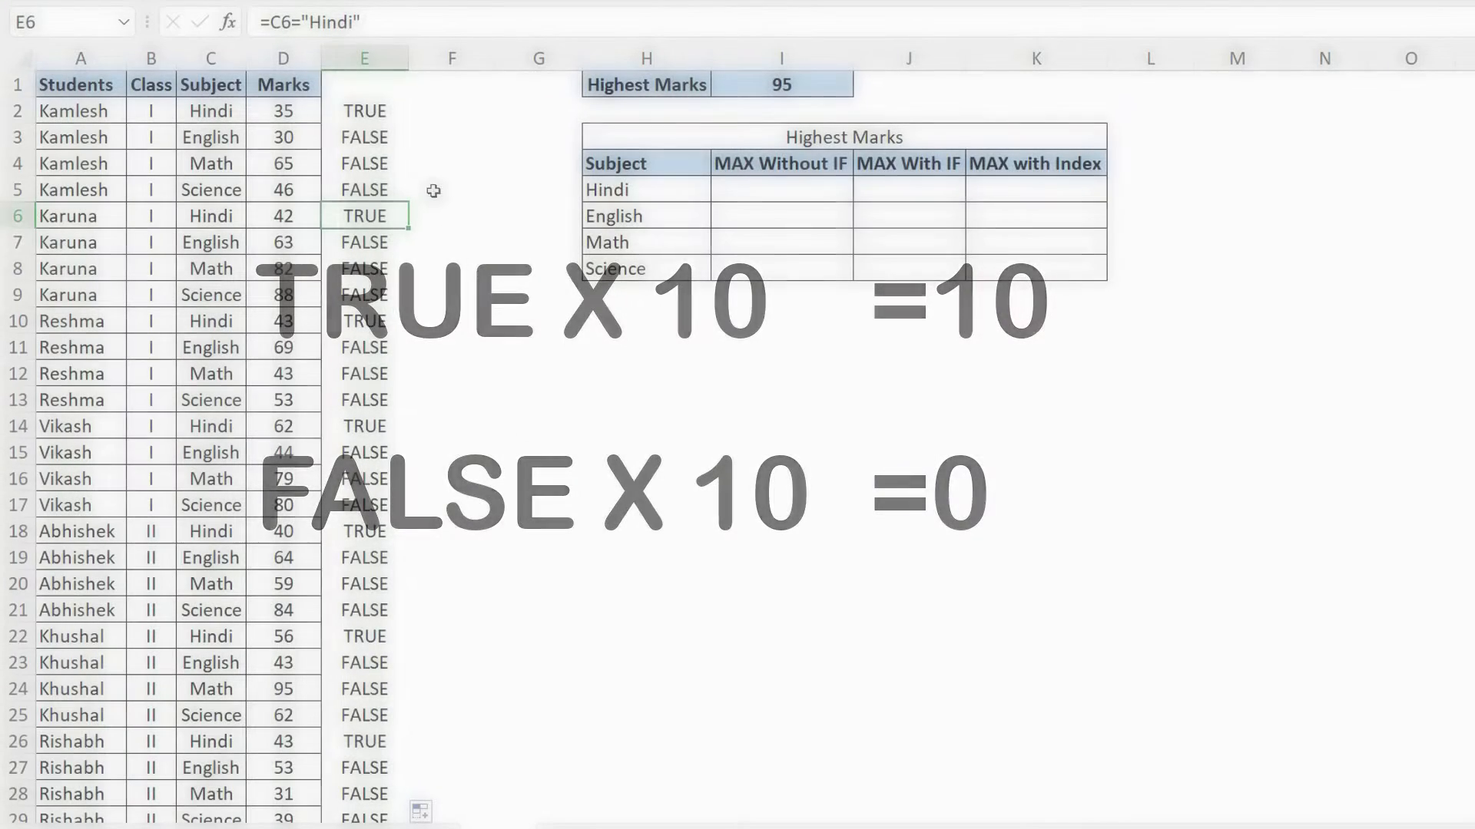
Step: Enter =E2*D2 in F2 and fill it down column F alongside the marks data
left_click(427, 112)
type("=")
key("Left")
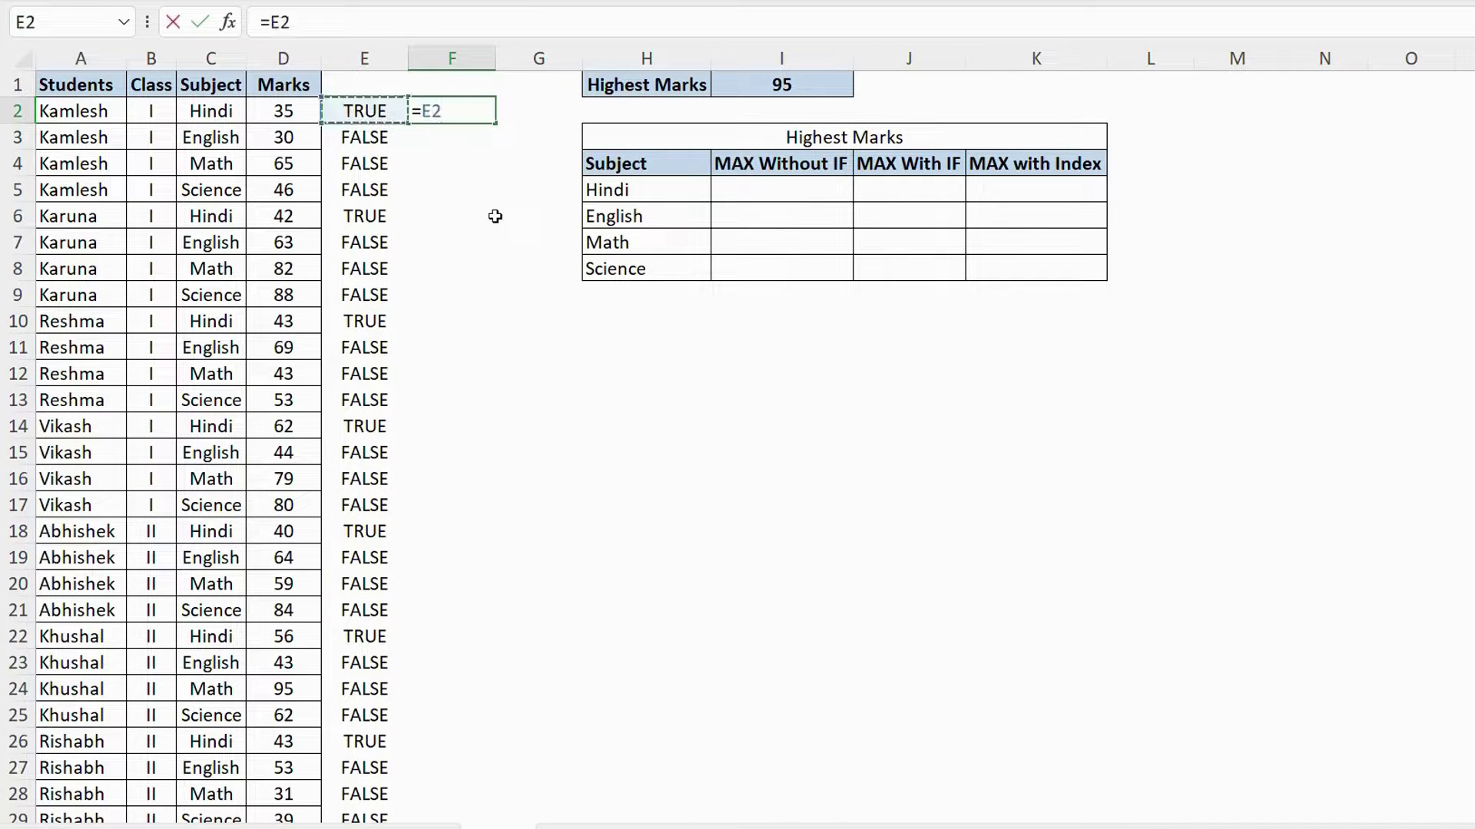
type("*")
left_click(283, 112)
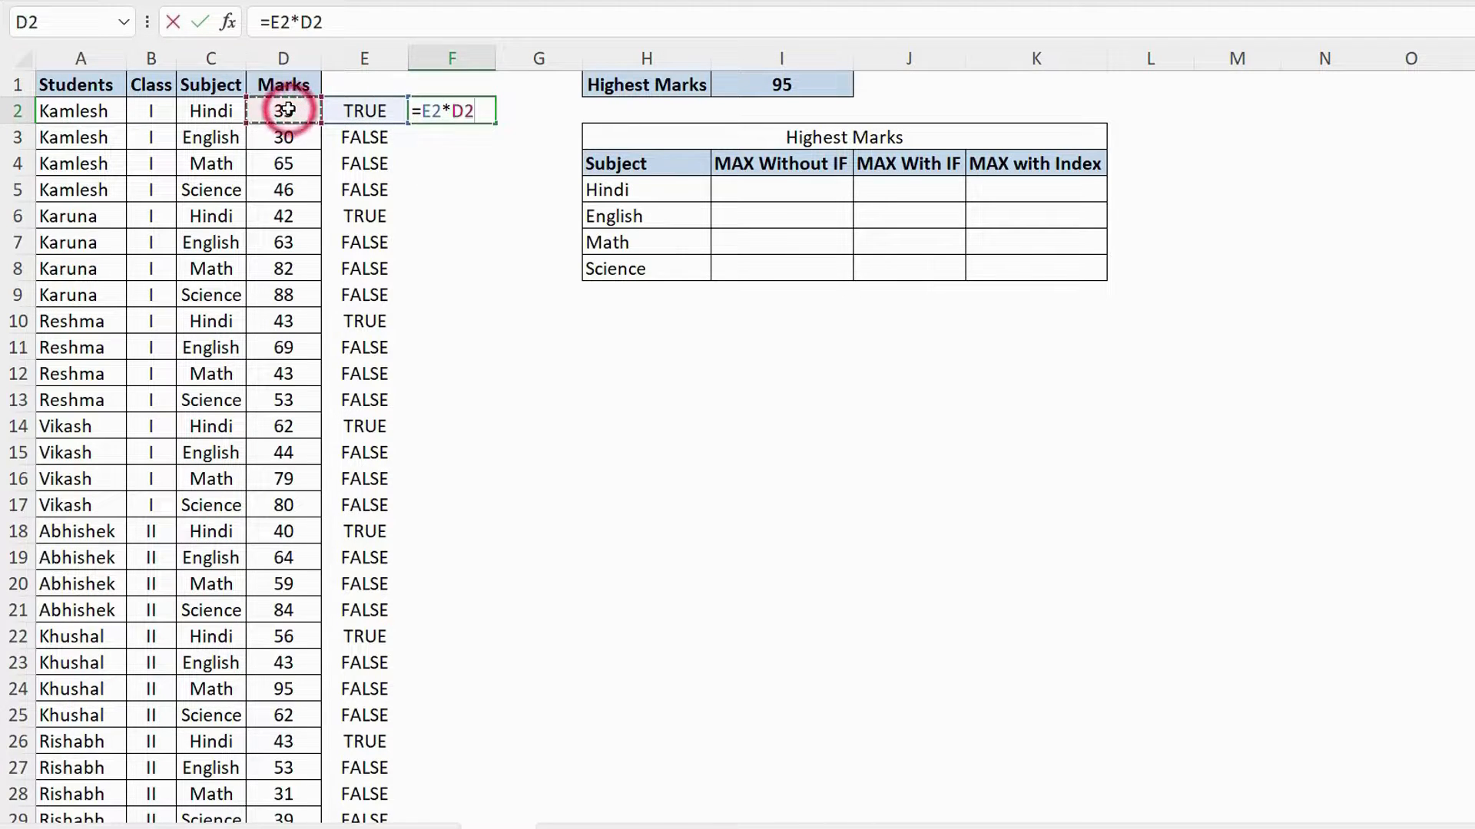
key("Return")
left_click(464, 110)
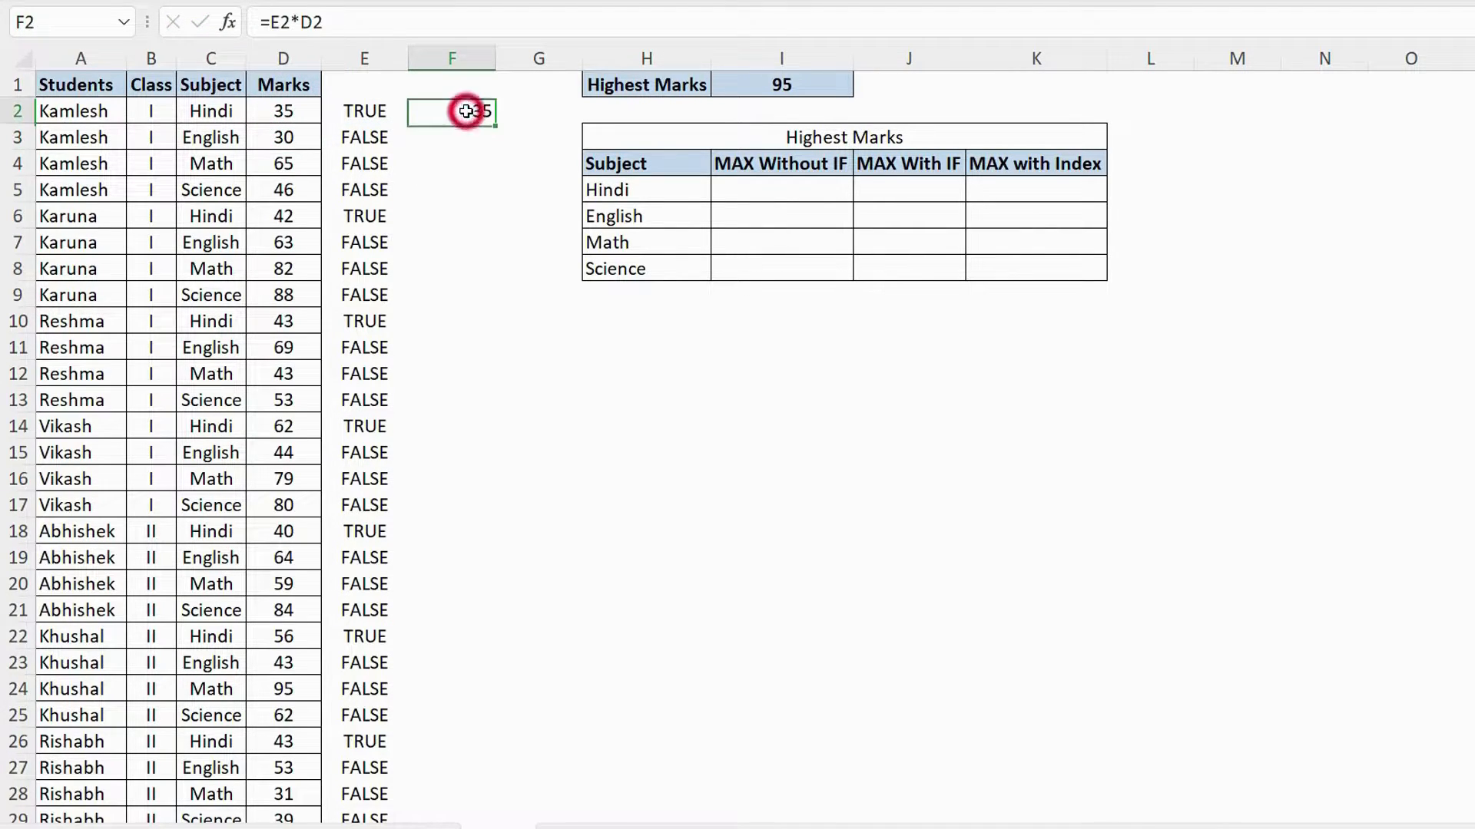
double_click(496, 123)
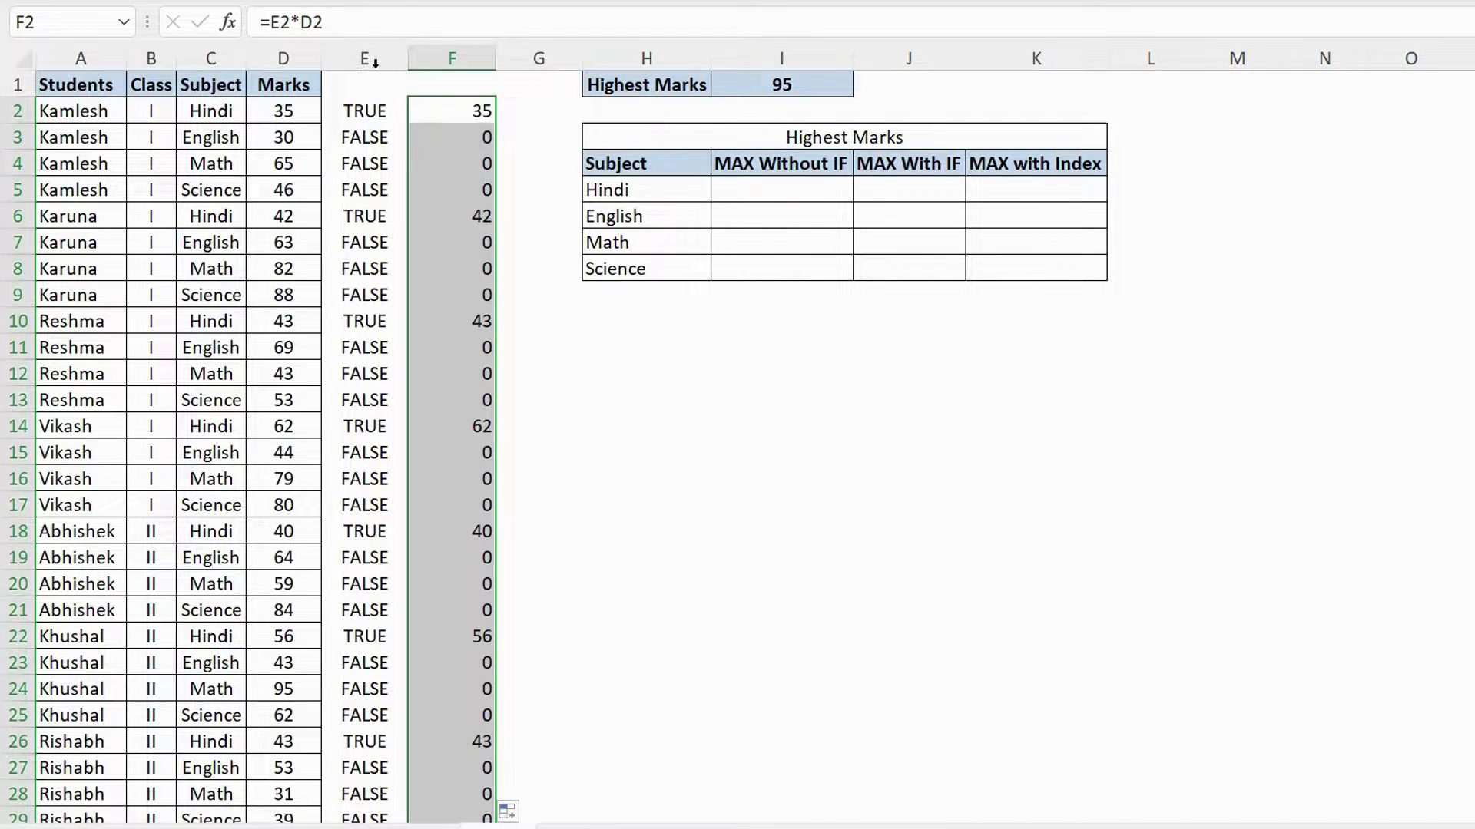
Step: Delete helper columns E and F from the sheet
left_click_drag(374, 61, 451, 68)
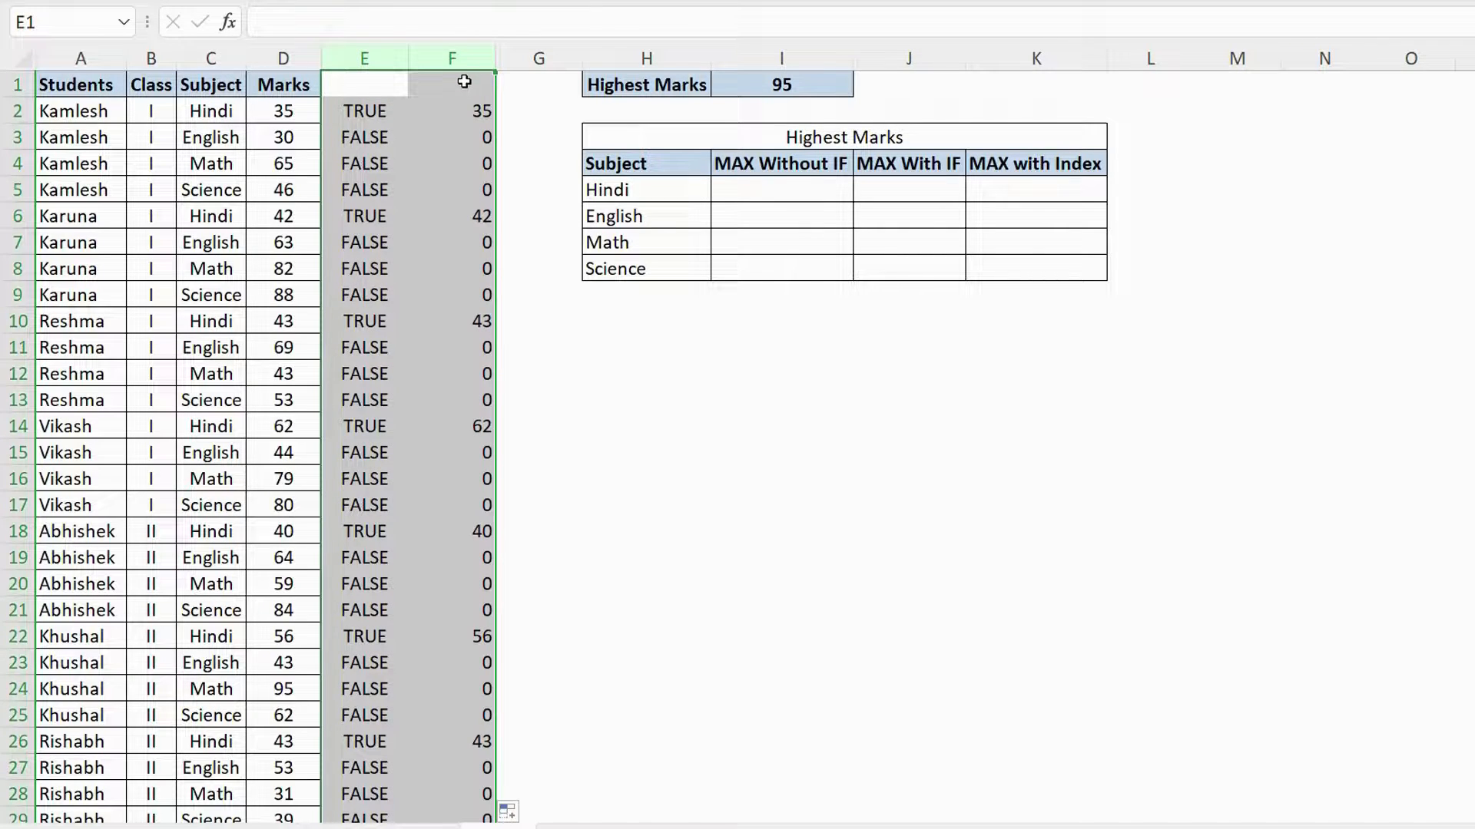
right_click(453, 68)
left_click(536, 295)
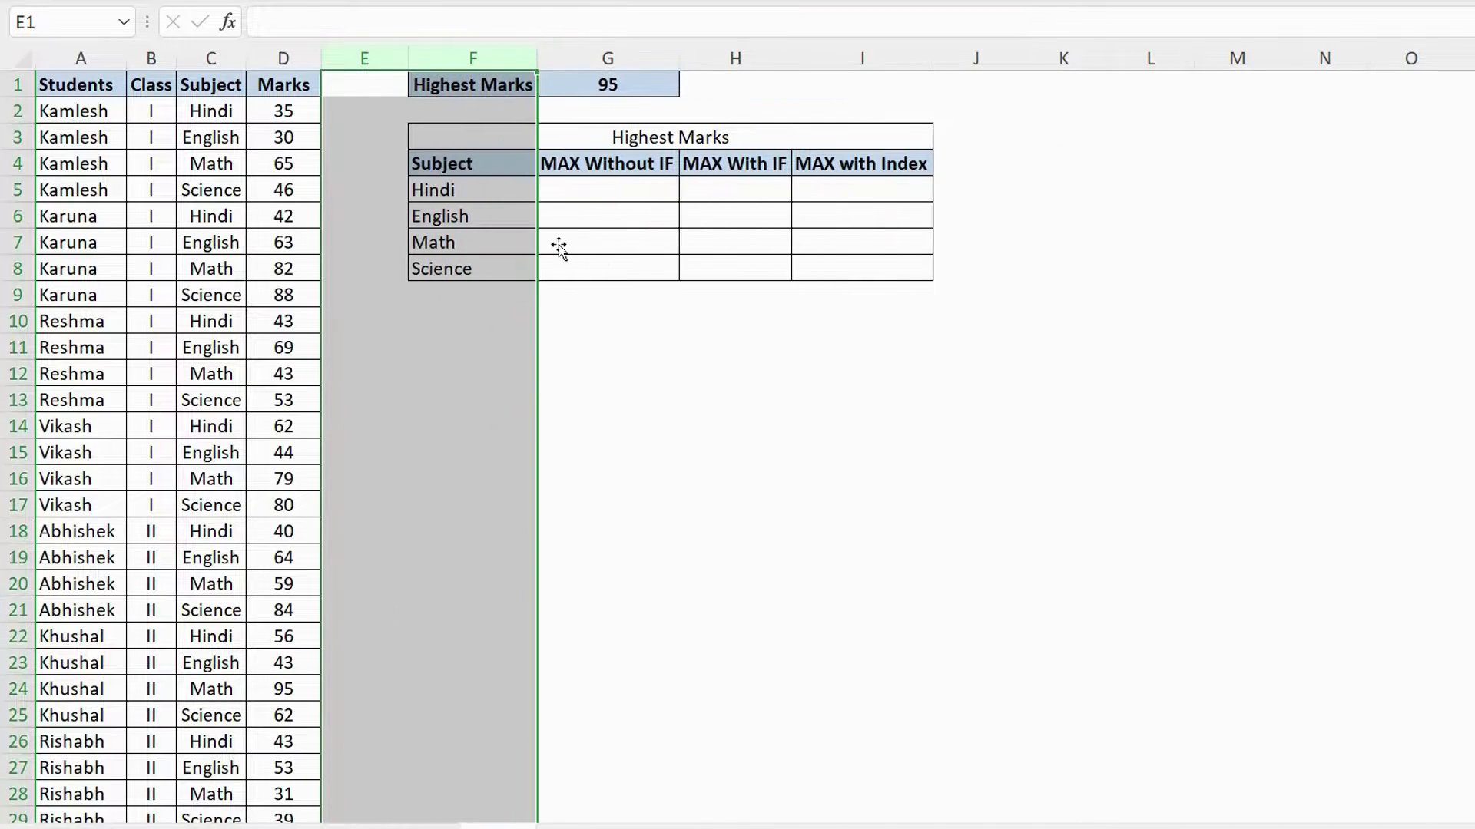
Step: Start the Hindi formula under MAX Without IF in G5 as =MAX(($D$2:$D$65), locking the marks range absolutely
left_click(570, 188)
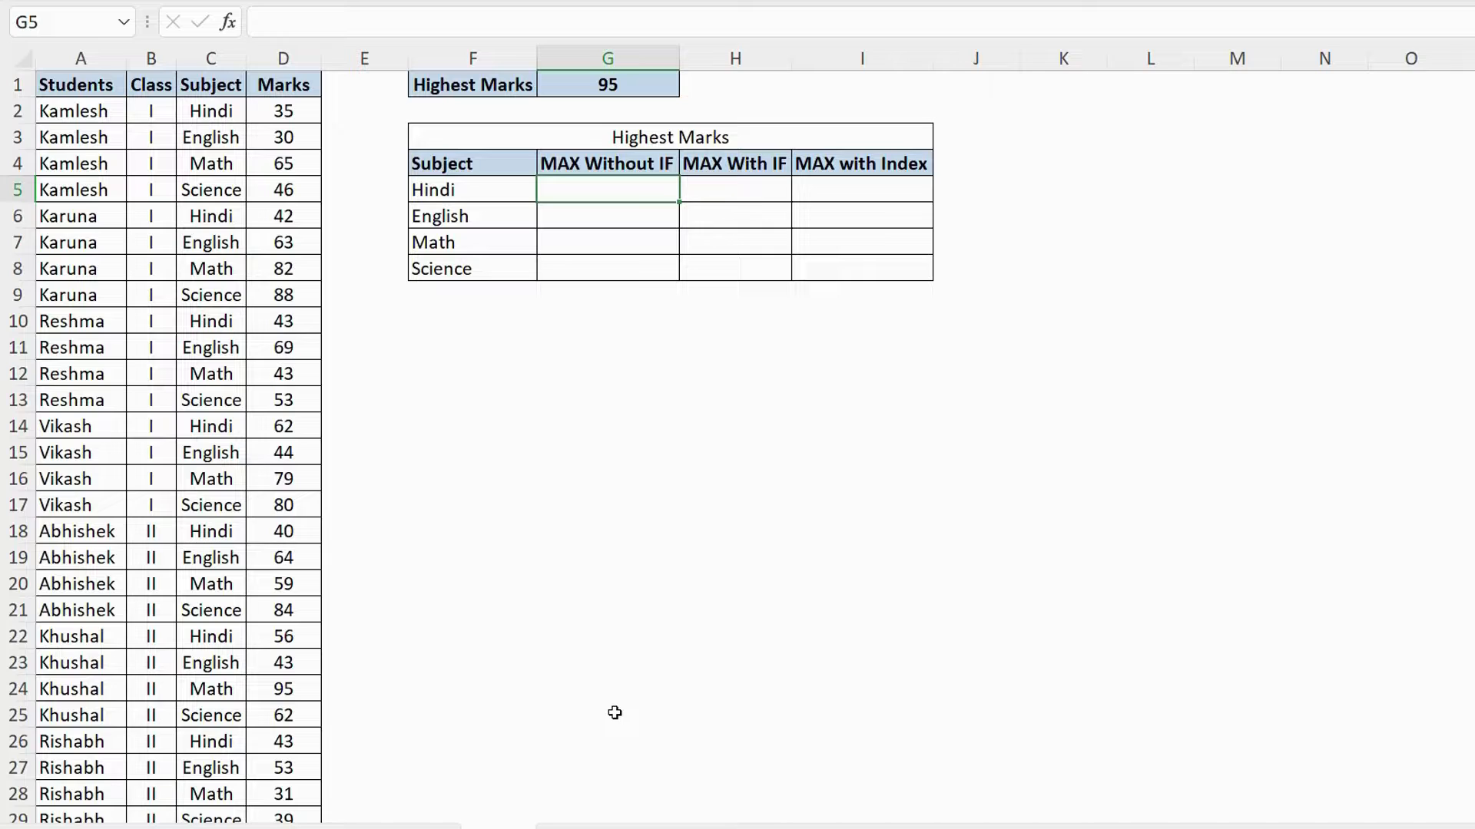
type("=MAX(")
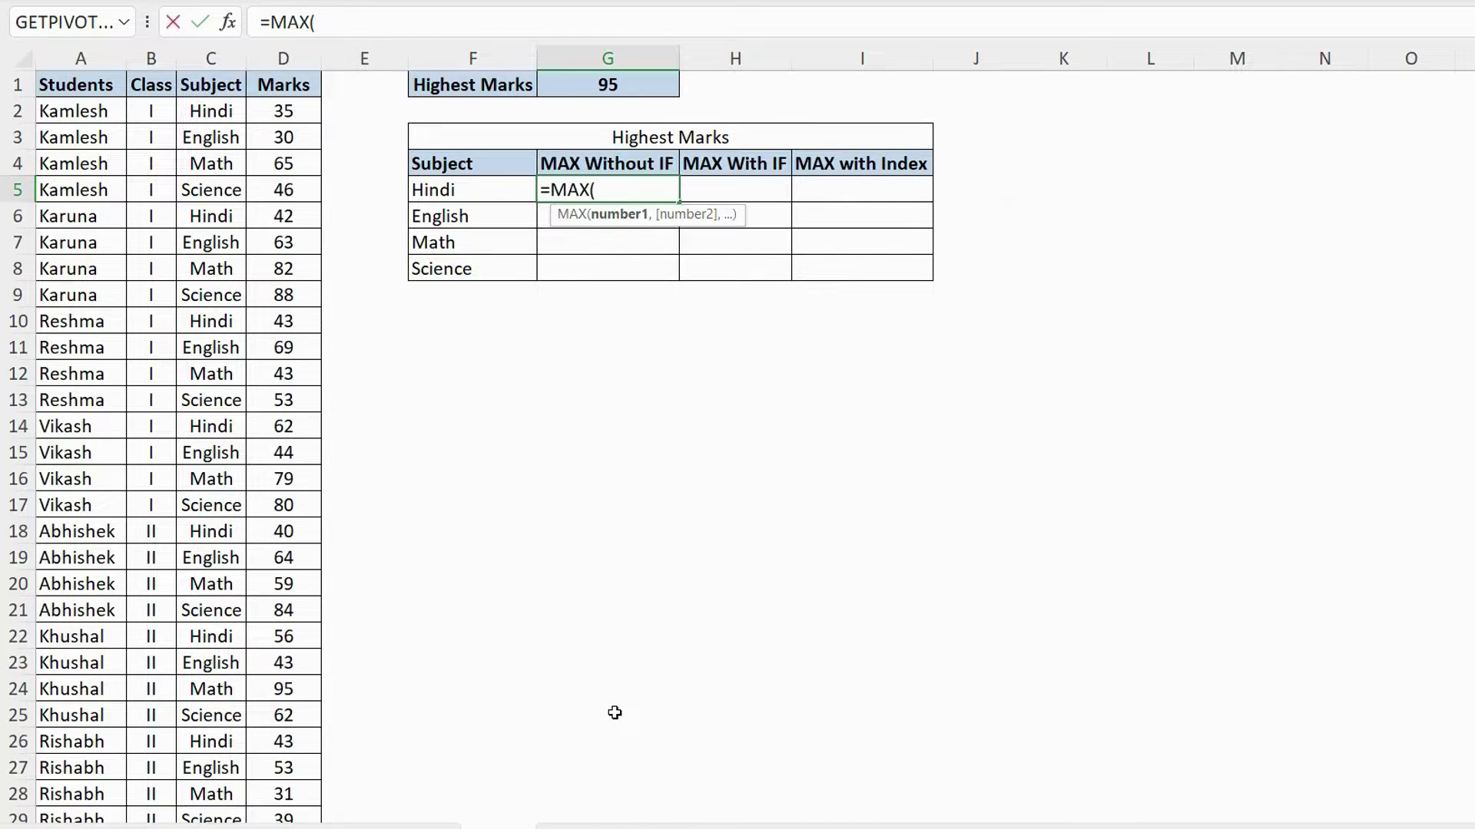
type("(")
left_click(303, 109)
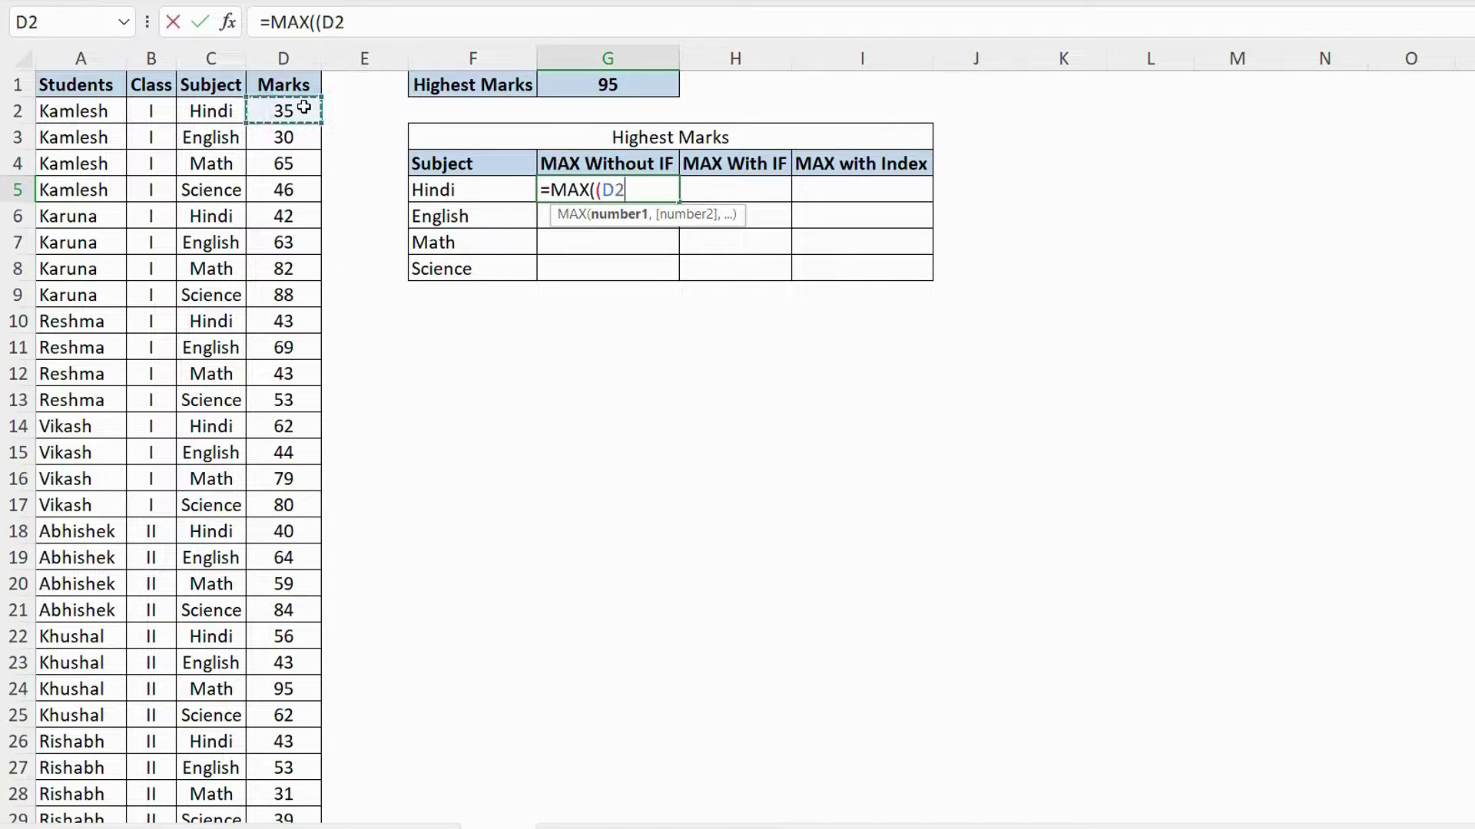
key("ctrl+shift+Down")
scroll(303, 108, "up", 10)
key("F4")
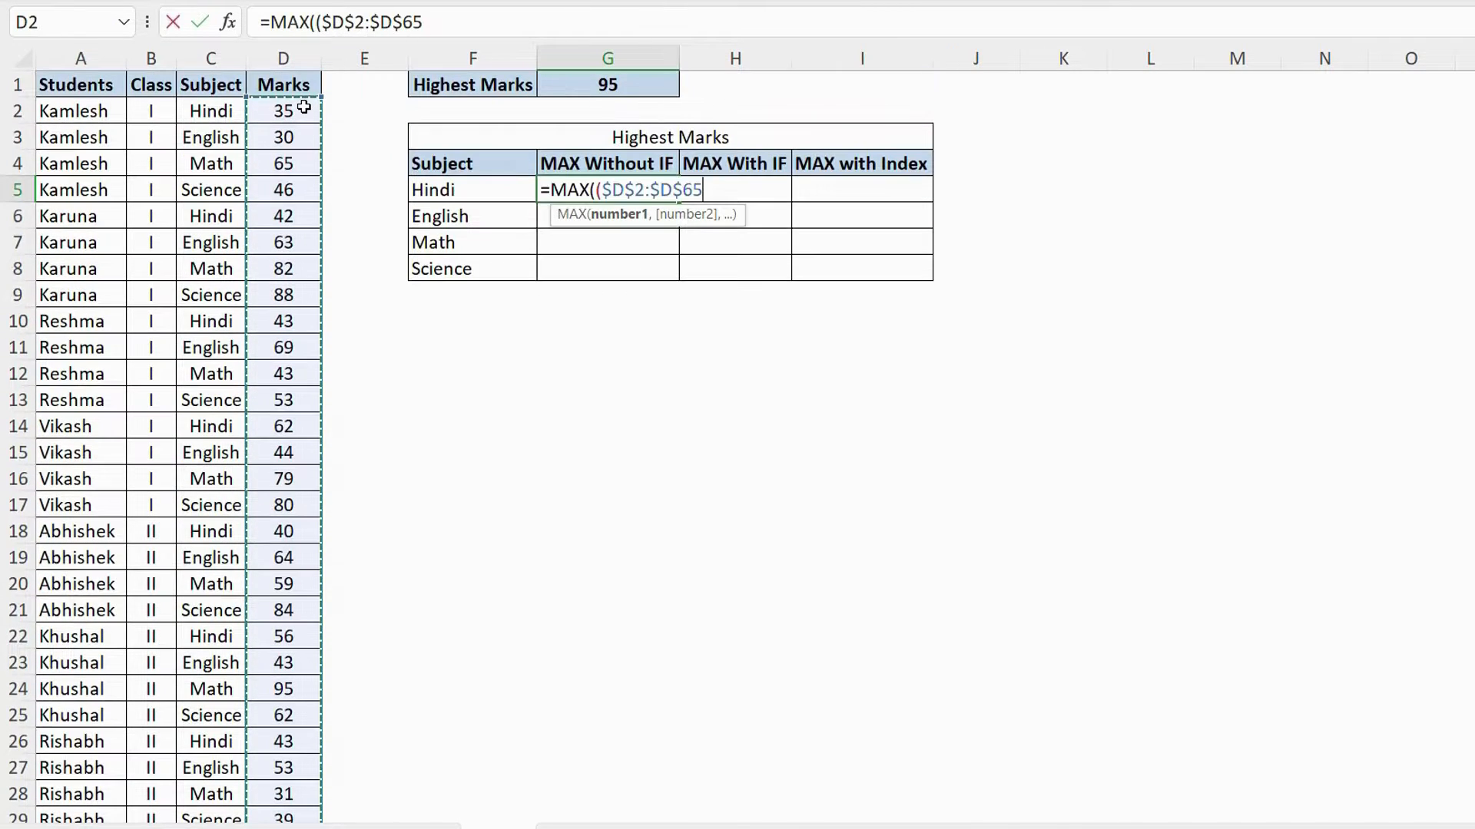
type(")")
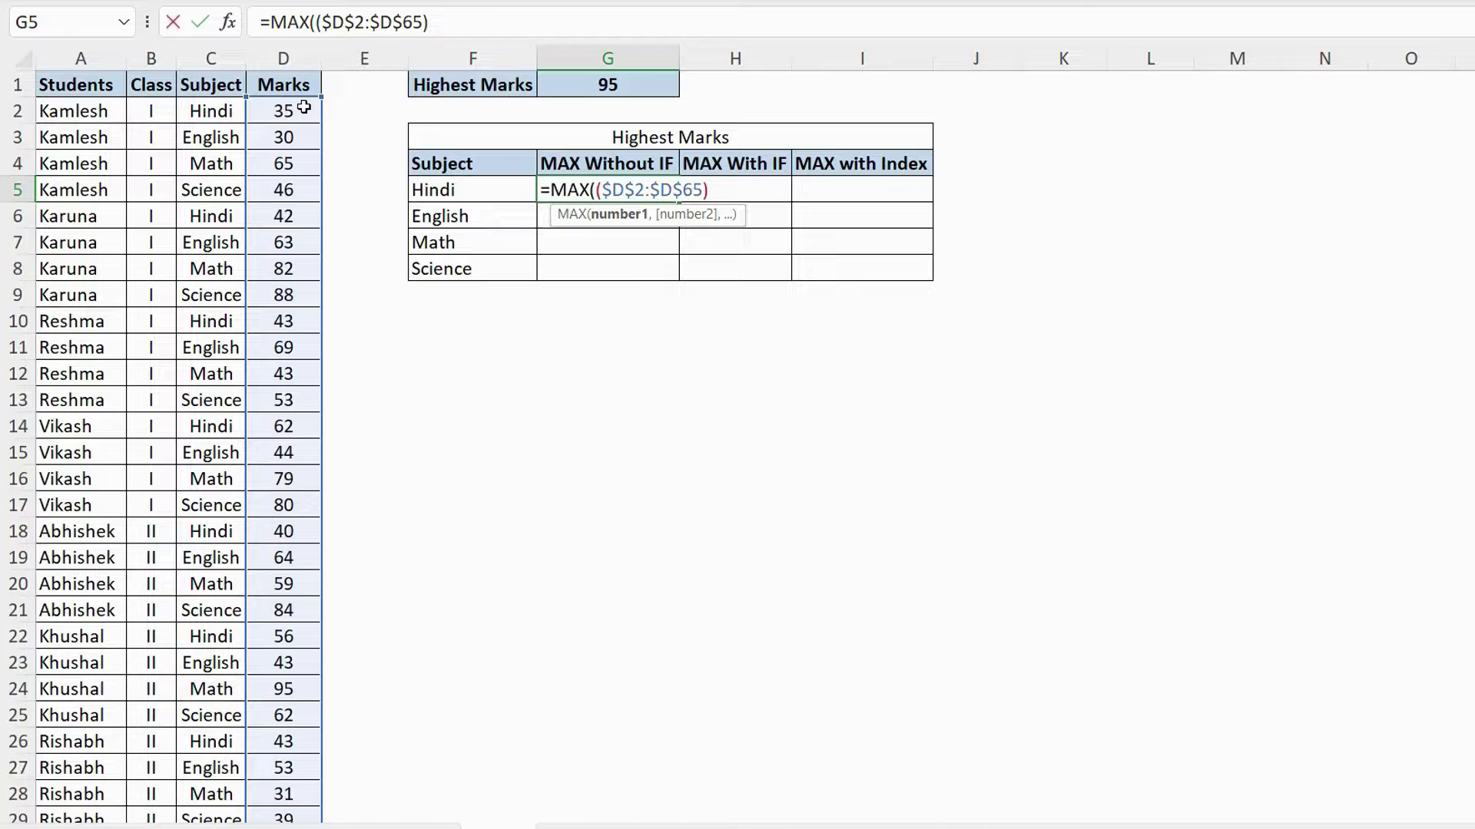
Step: Multiply the marks range in G5 by ($C$2:$C$65=F5), enter it as an array formula, and fill it down to the Science row
type("*(")
left_click(226, 107)
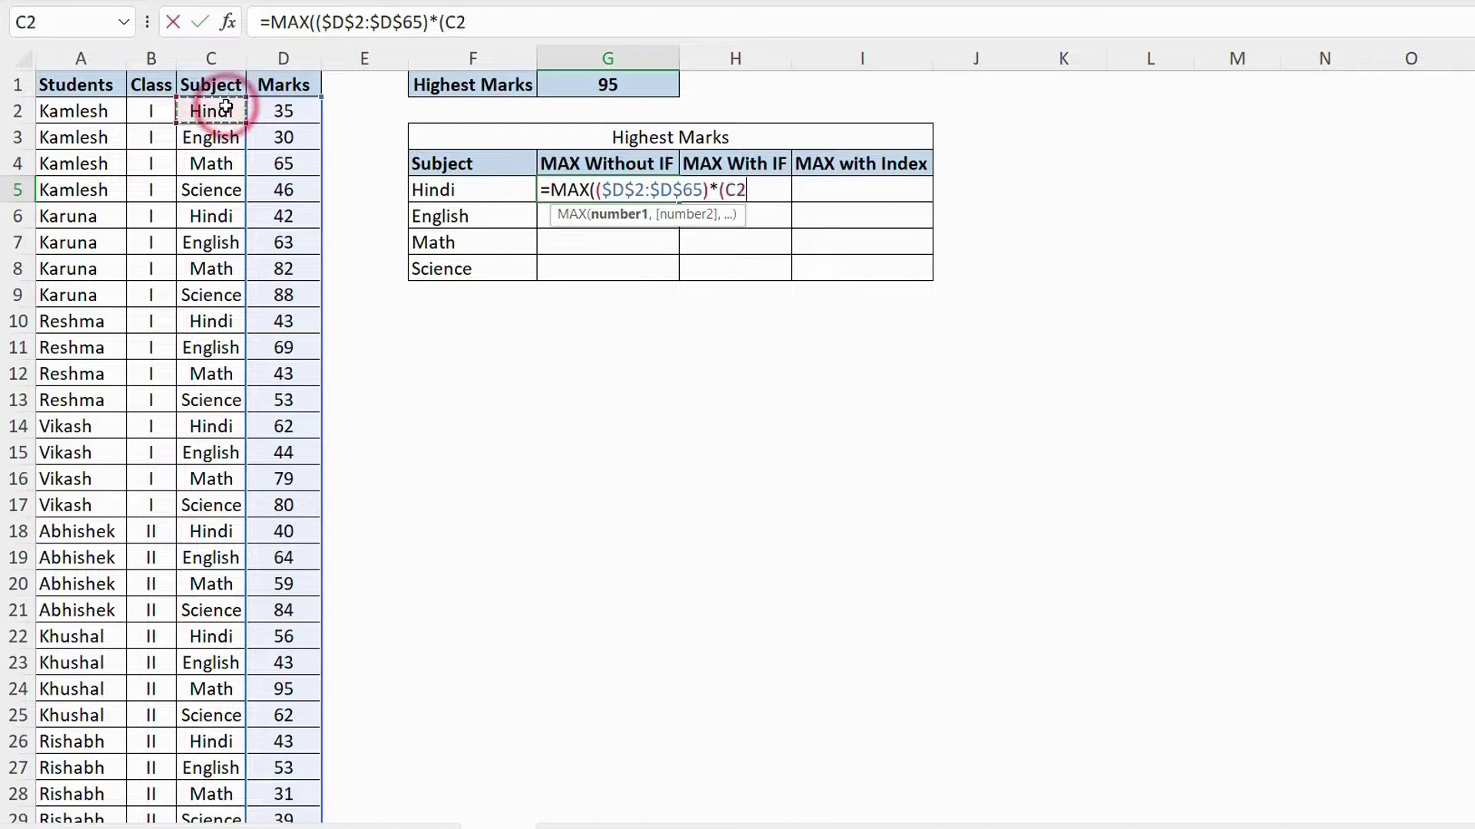
key("ctrl+shift+Down")
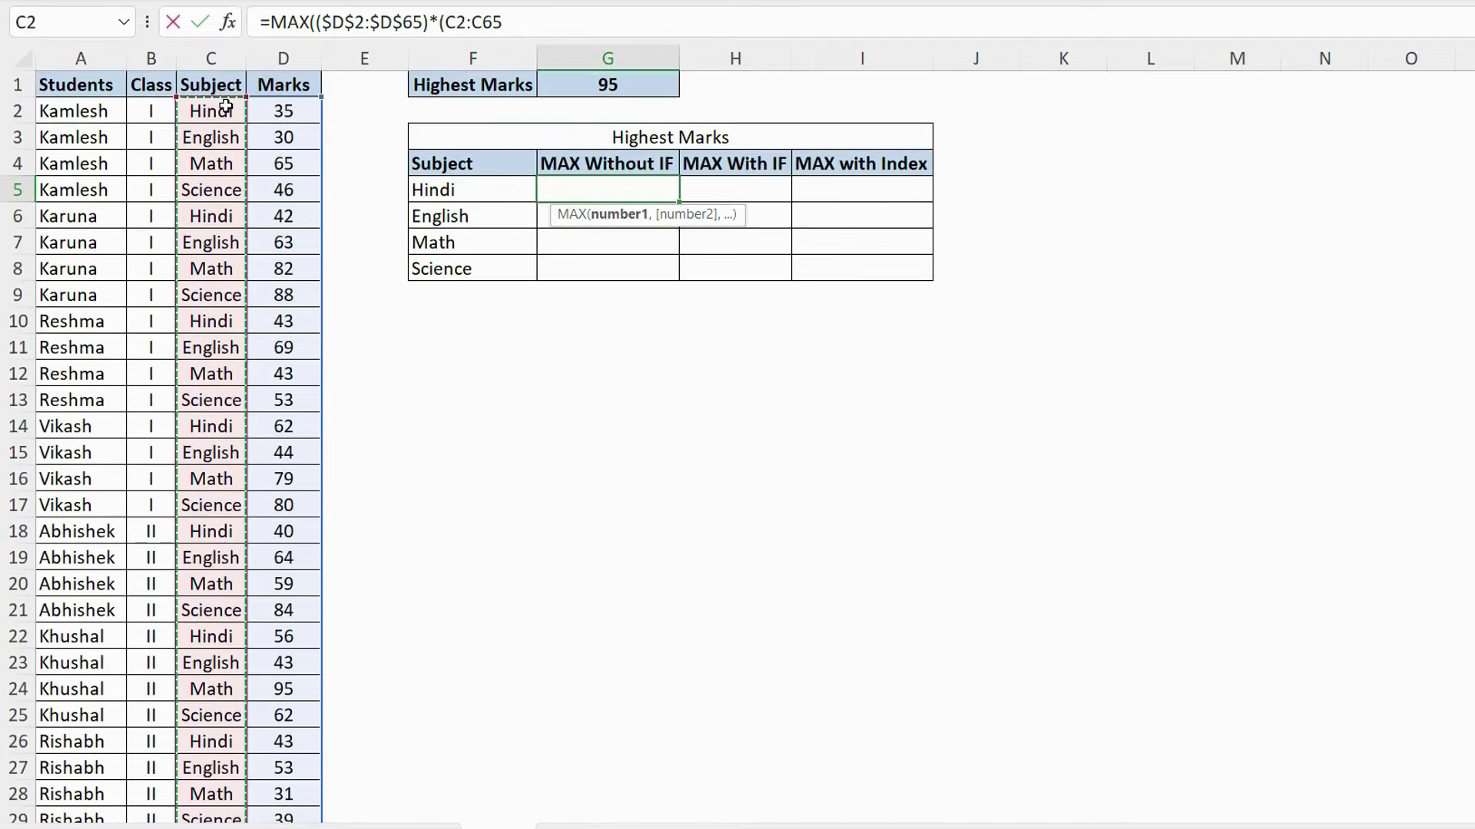
key("F4")
type("=")
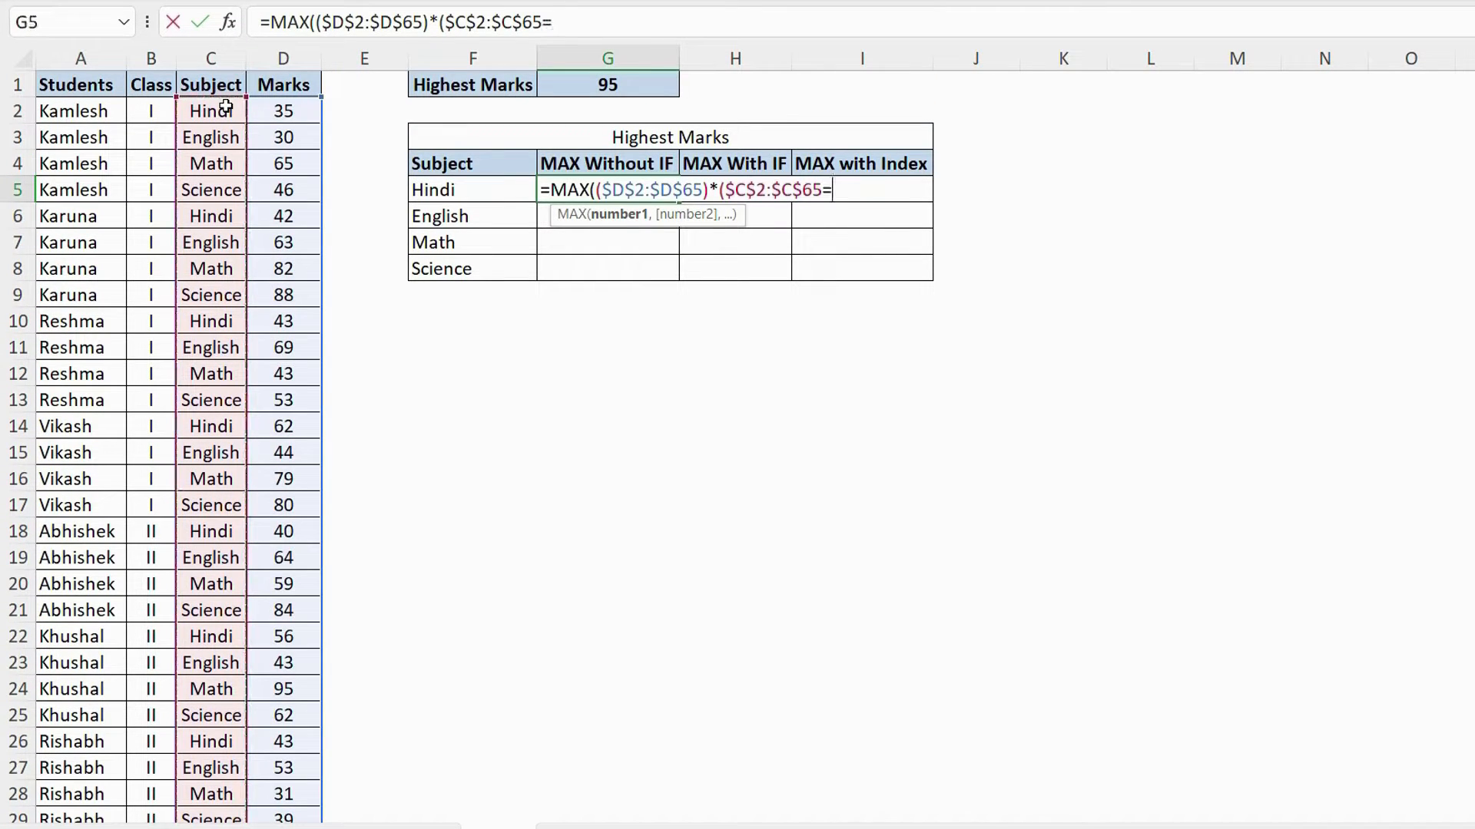
left_click(475, 185)
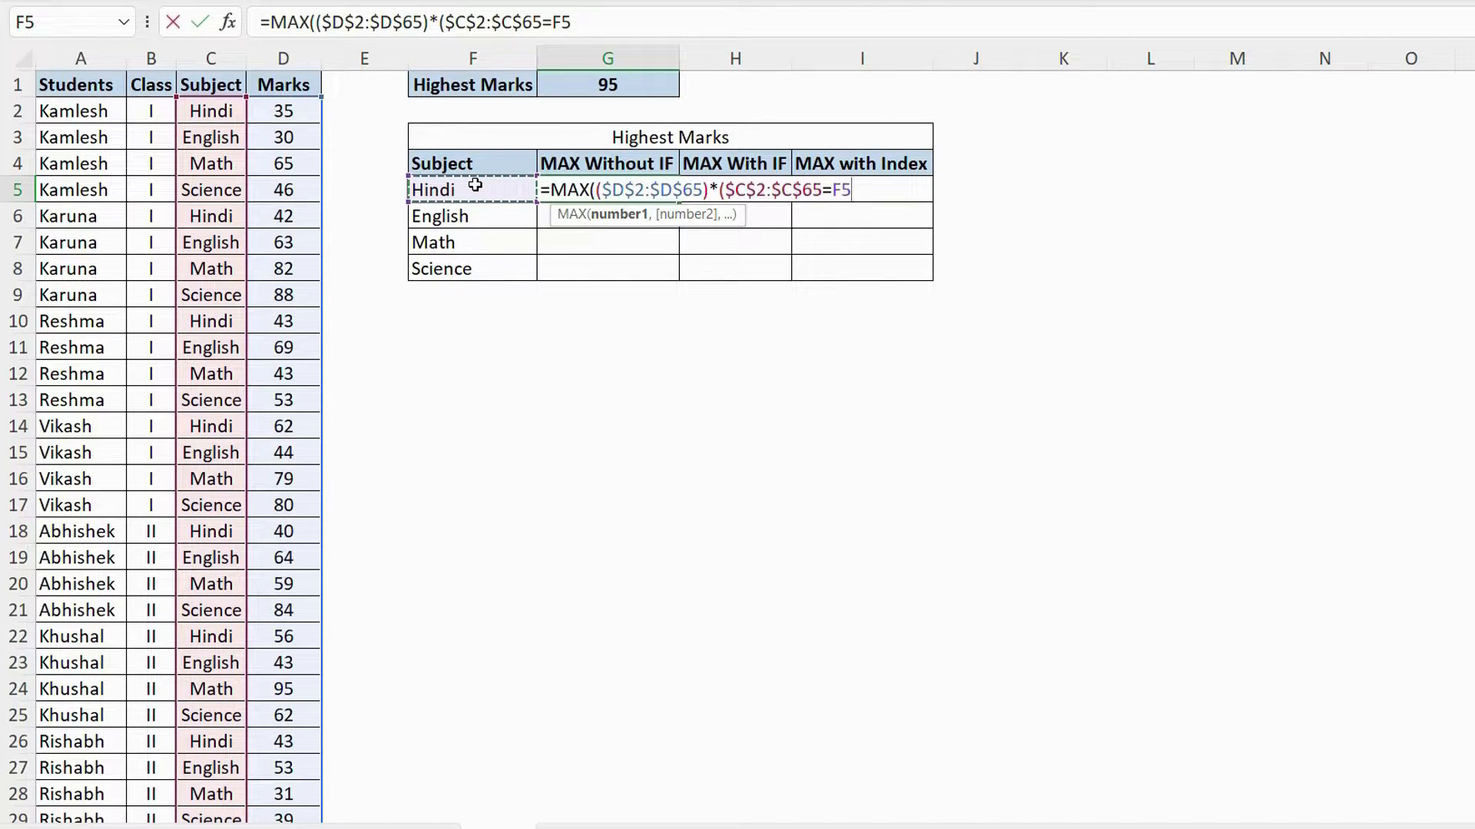
type("))")
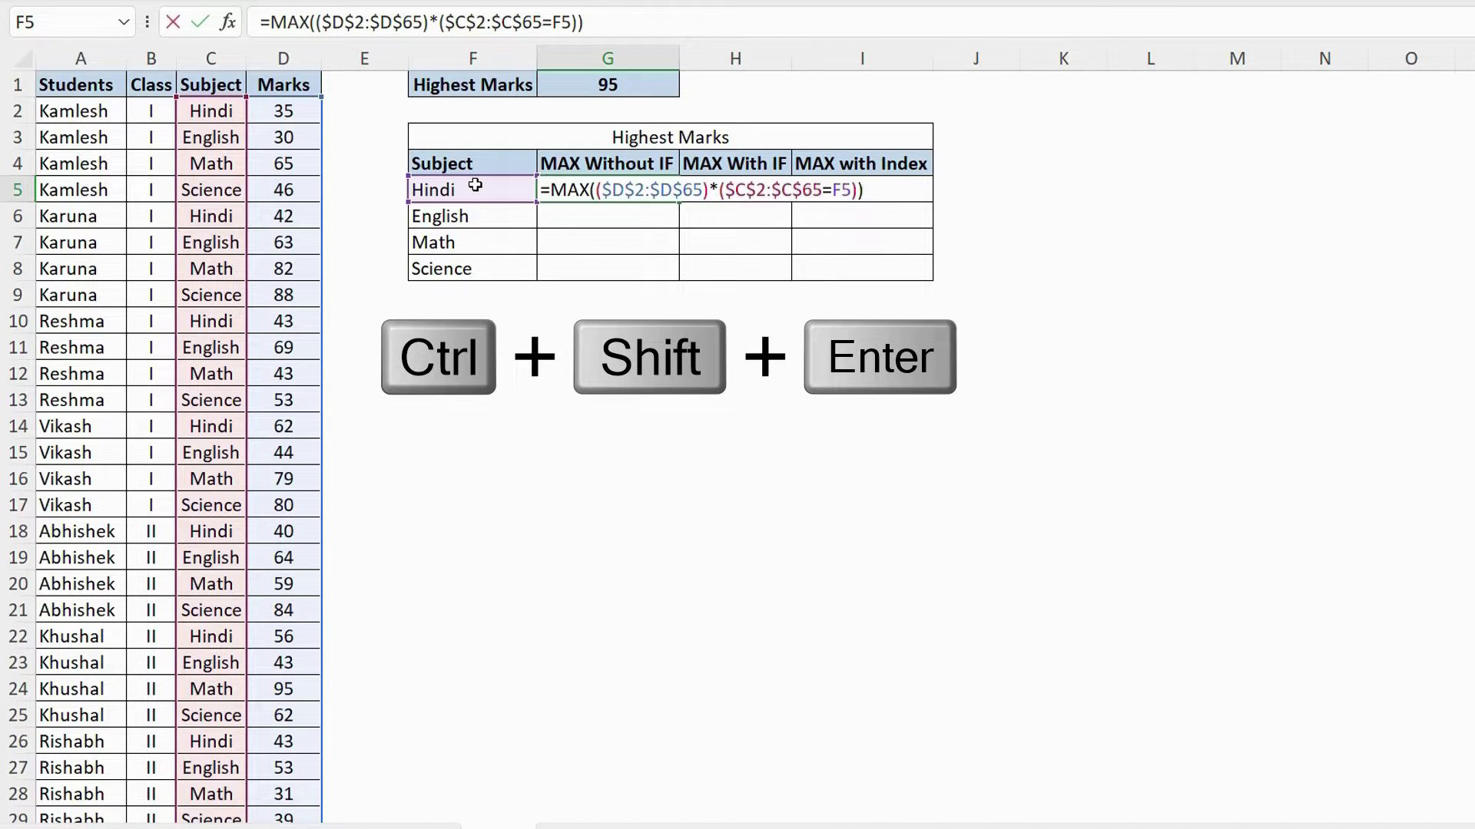
key("ctrl+shift+Return")
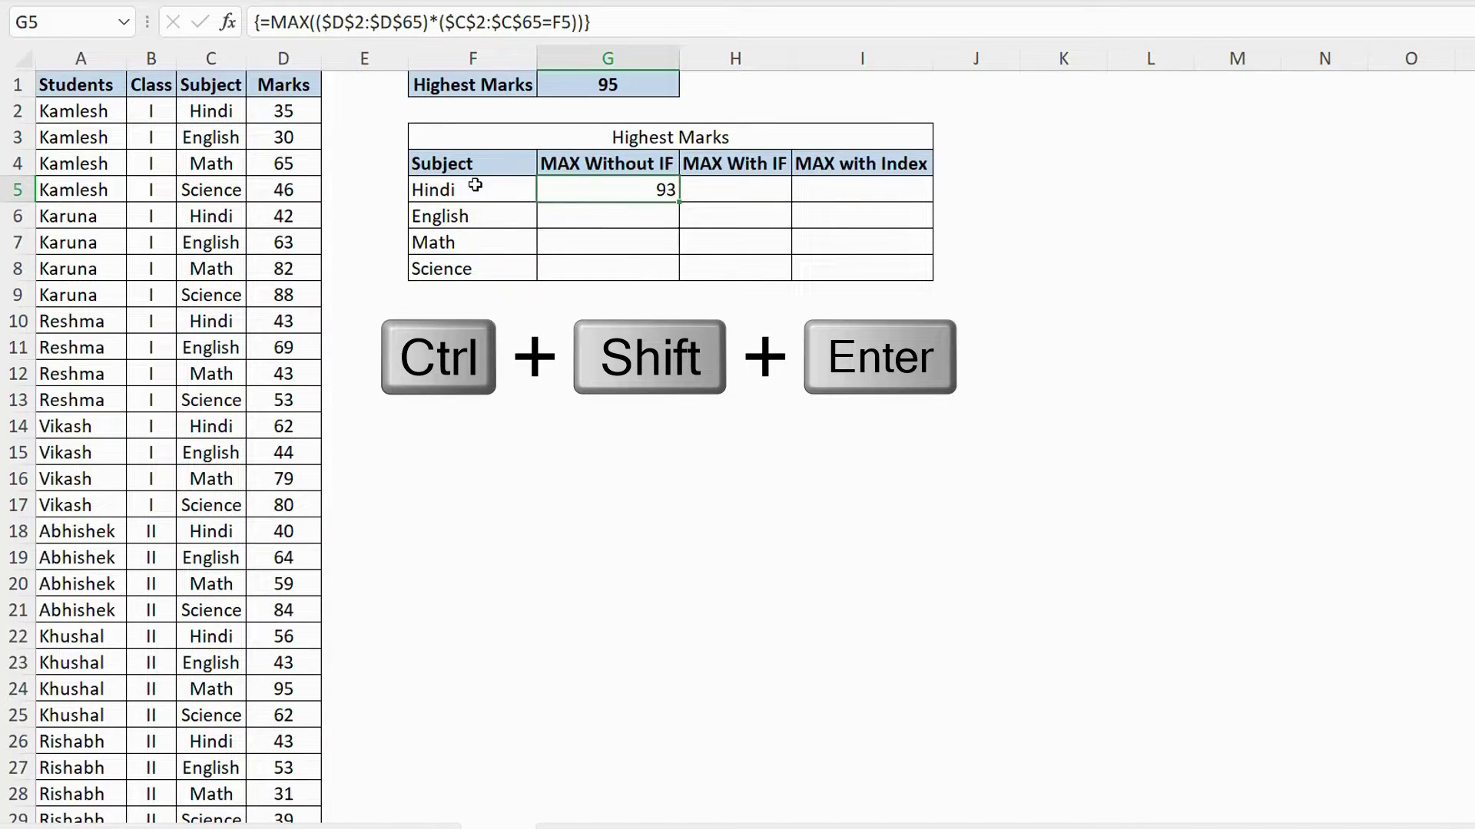
double_click(681, 199)
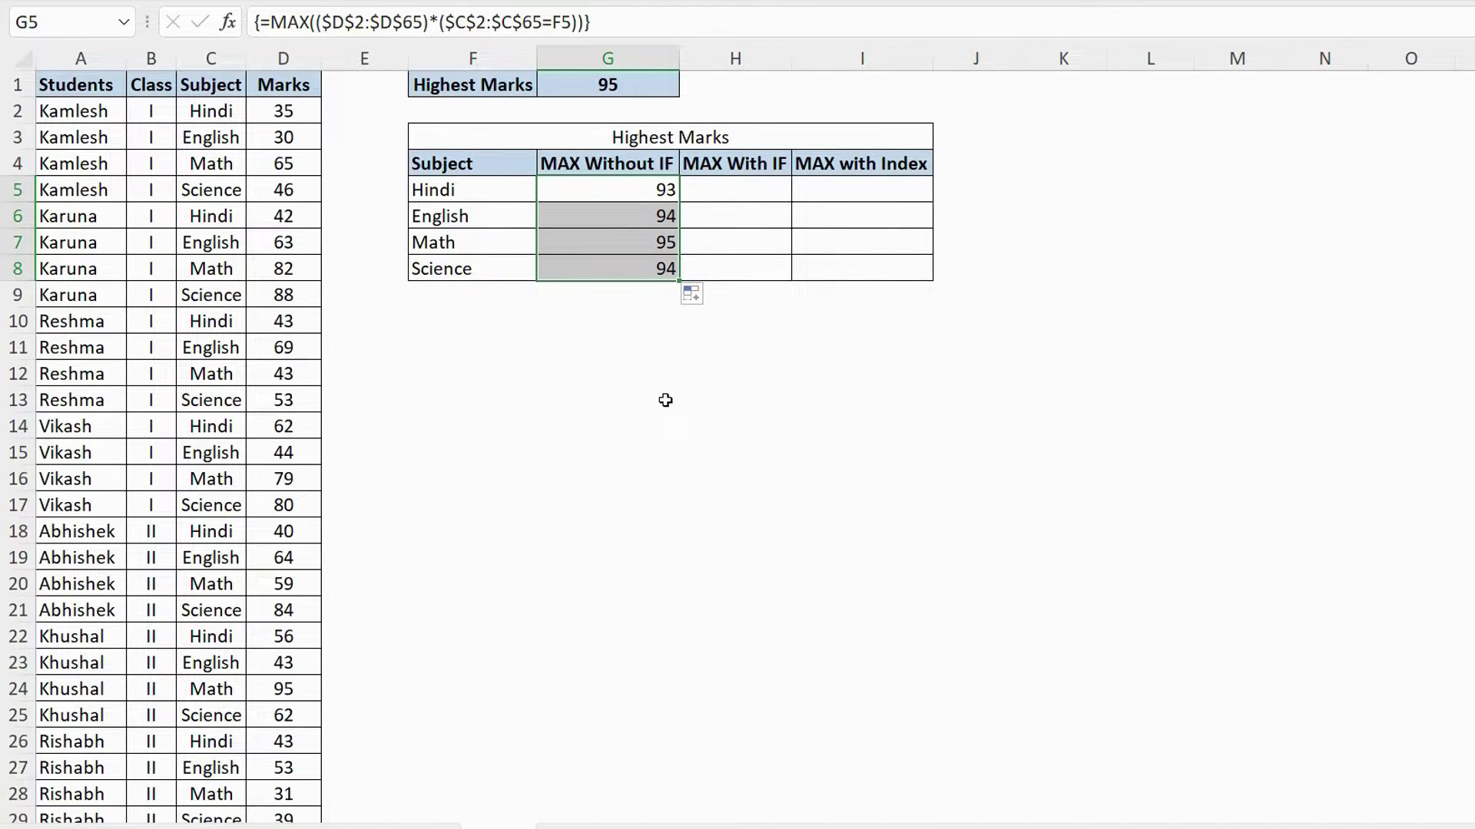
Step: Insert a blank column before column F to make room for helper calculations
left_click(719, 184)
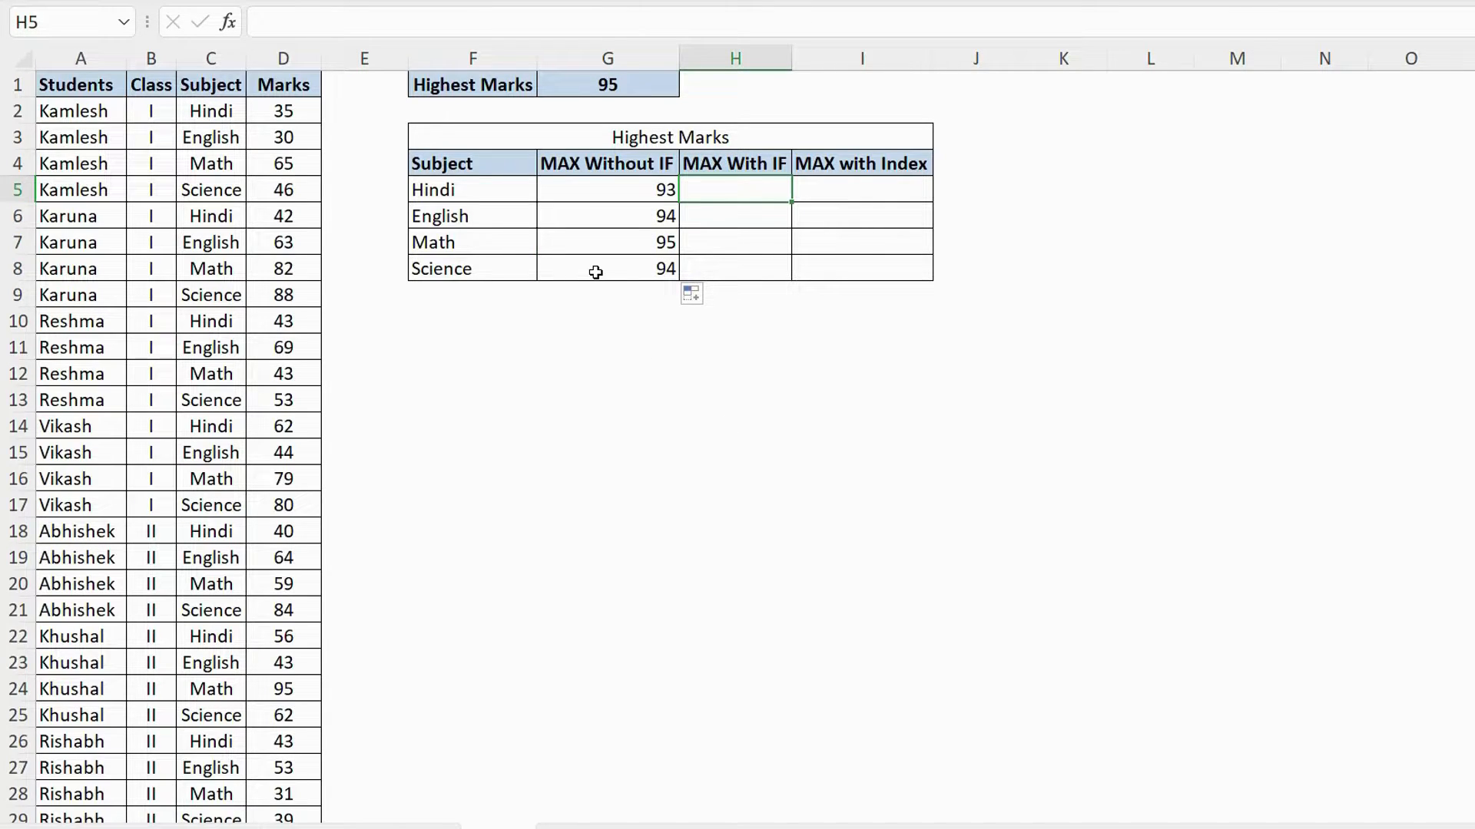
left_click(455, 58)
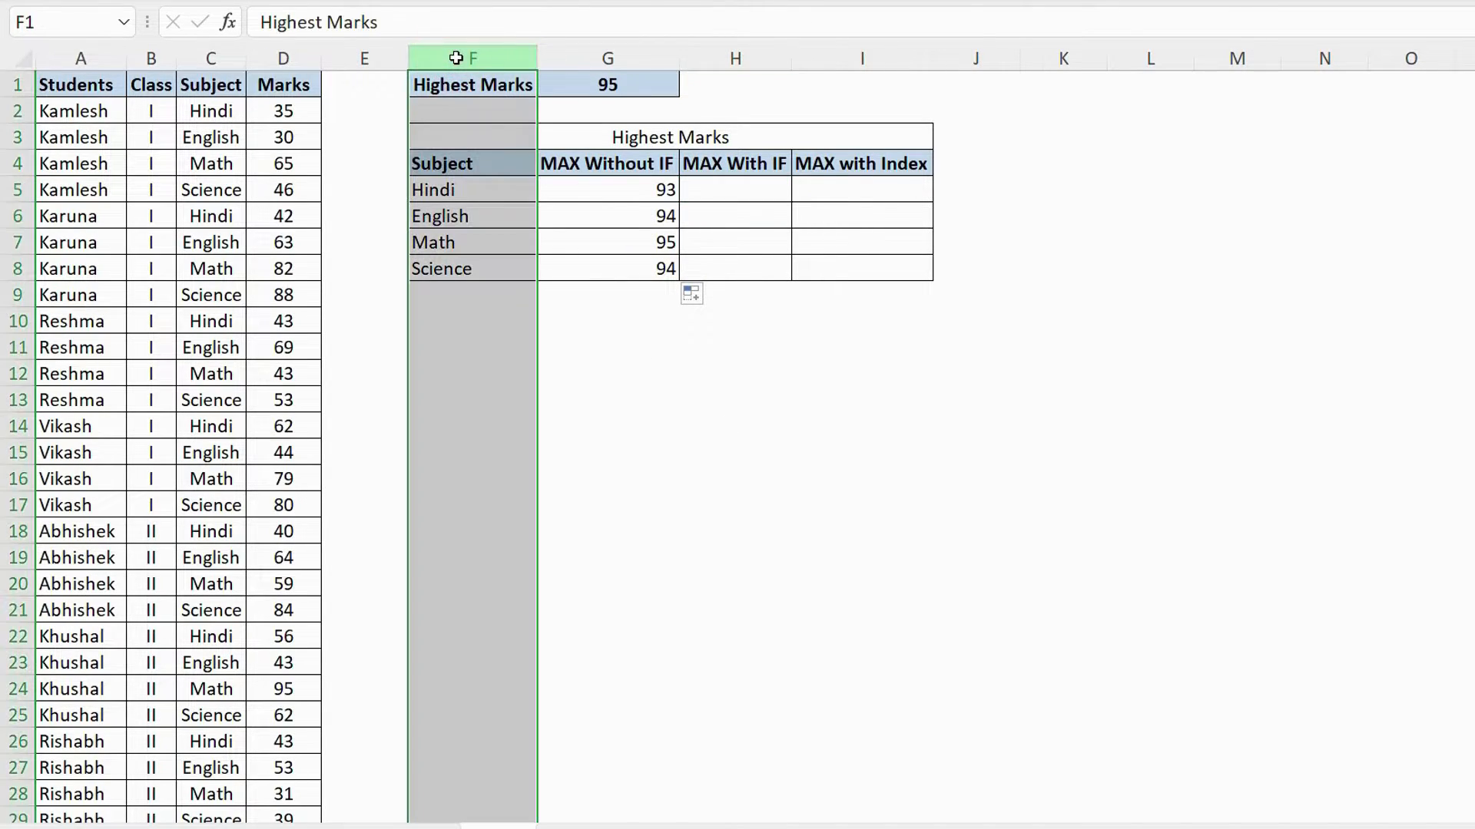
key("ctrl+plus")
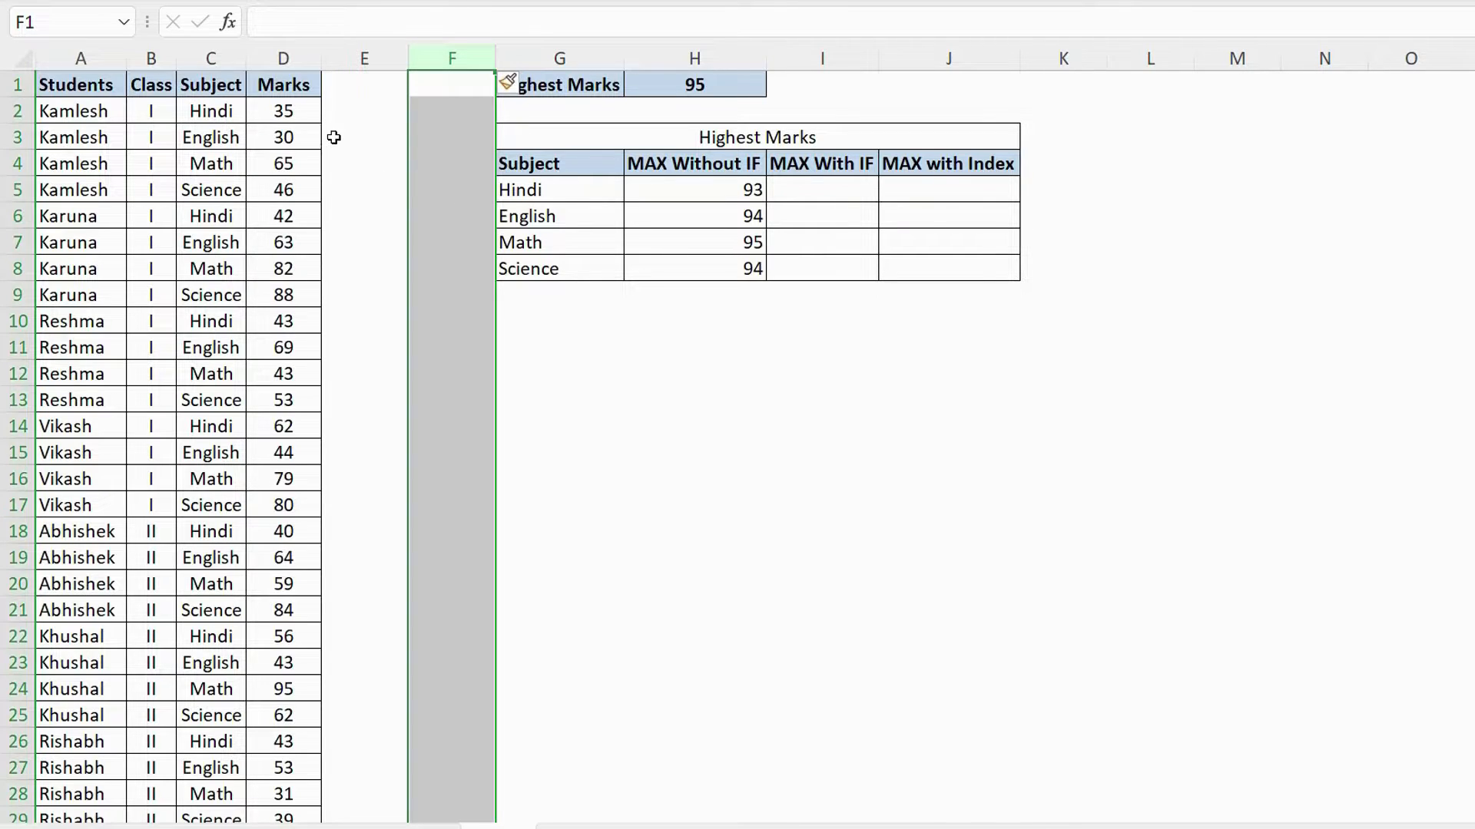
Step: Enter the helper formula =IF(C2="Hindi",D2,"") in E2 and fill it down column E alongside the marks
left_click(338, 107)
type("=IF(")
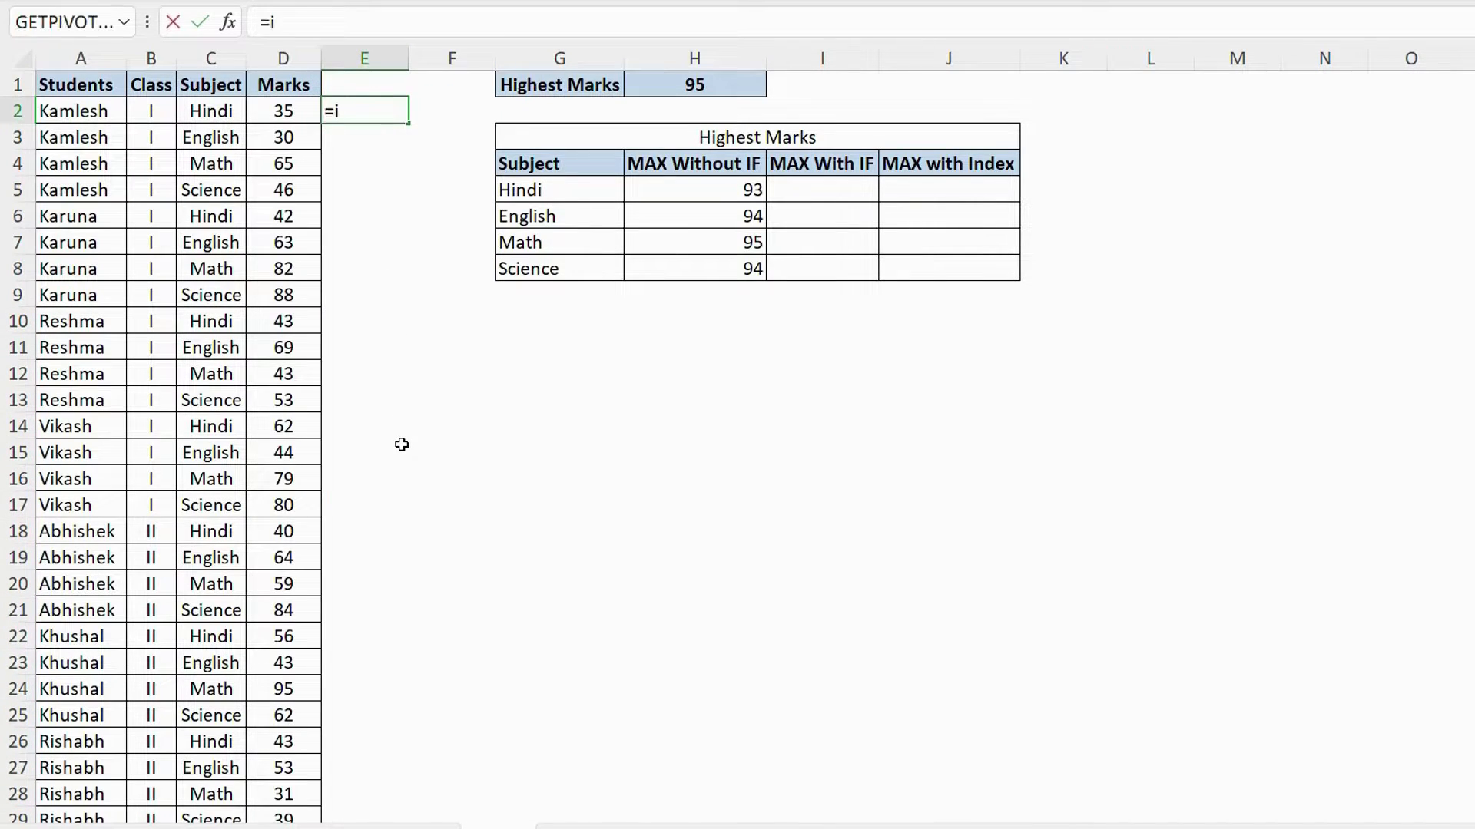
left_click(212, 111)
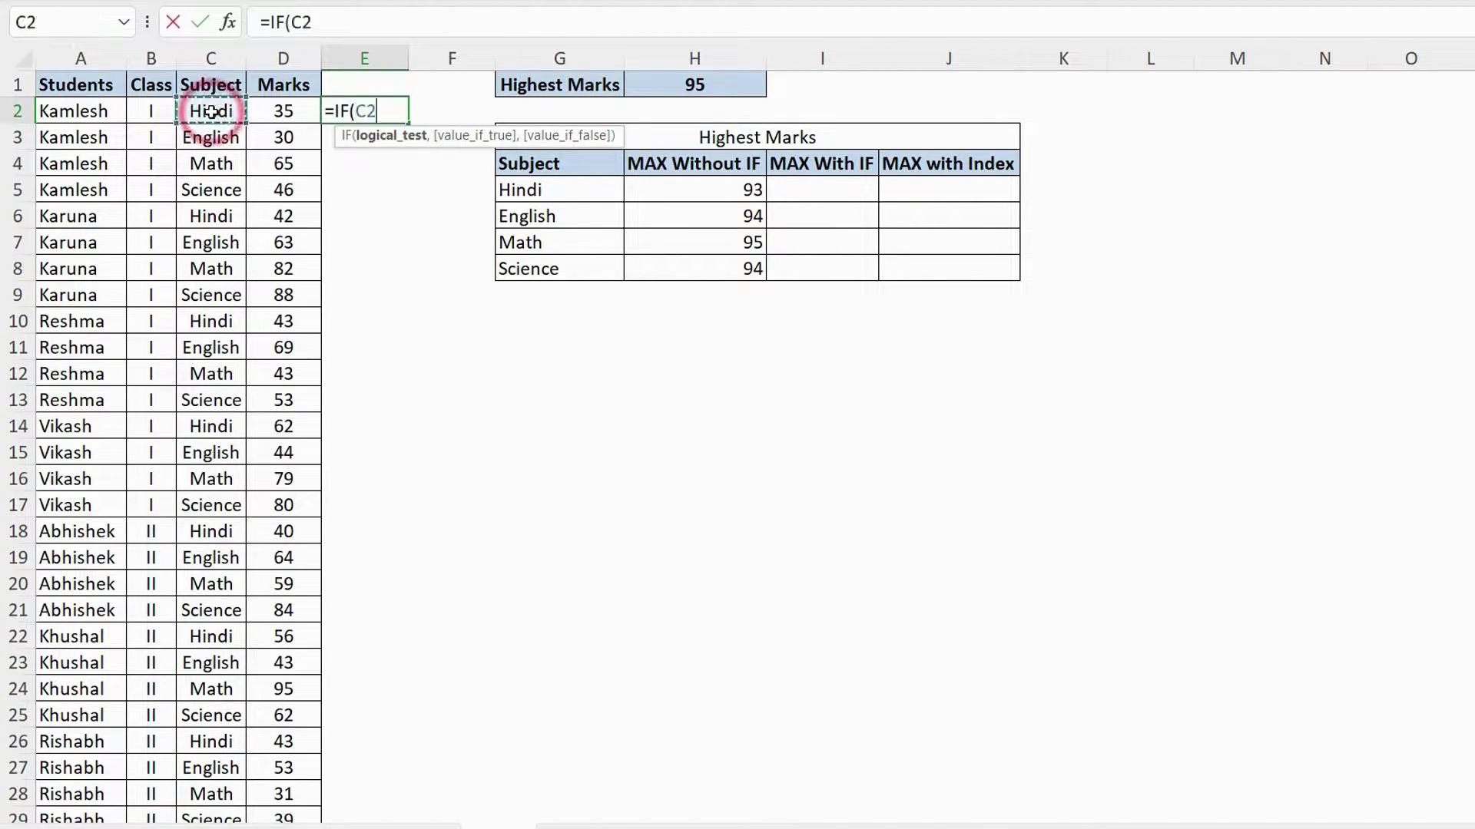
type("=")
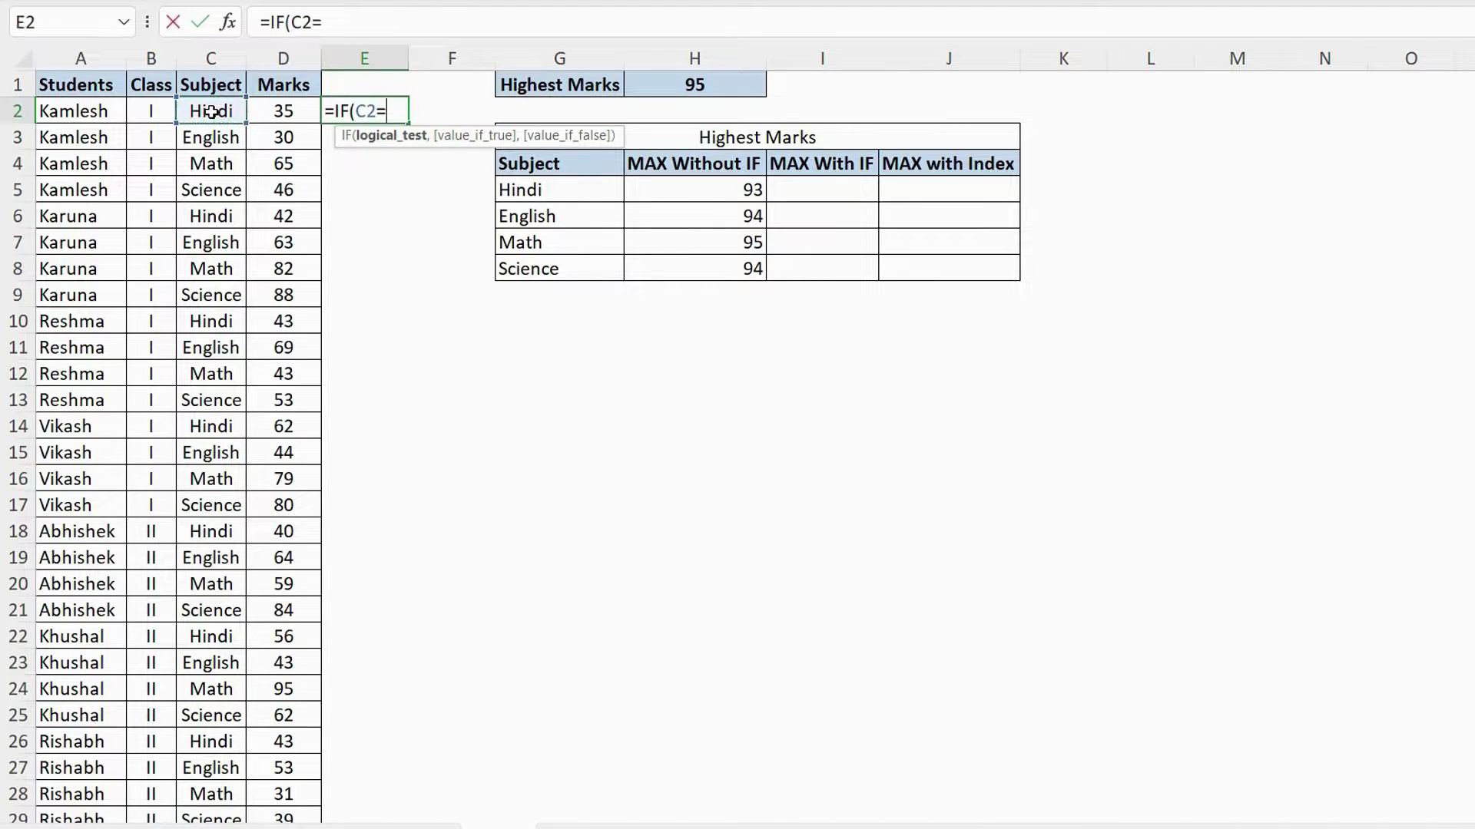
type("\"Hindi\"")
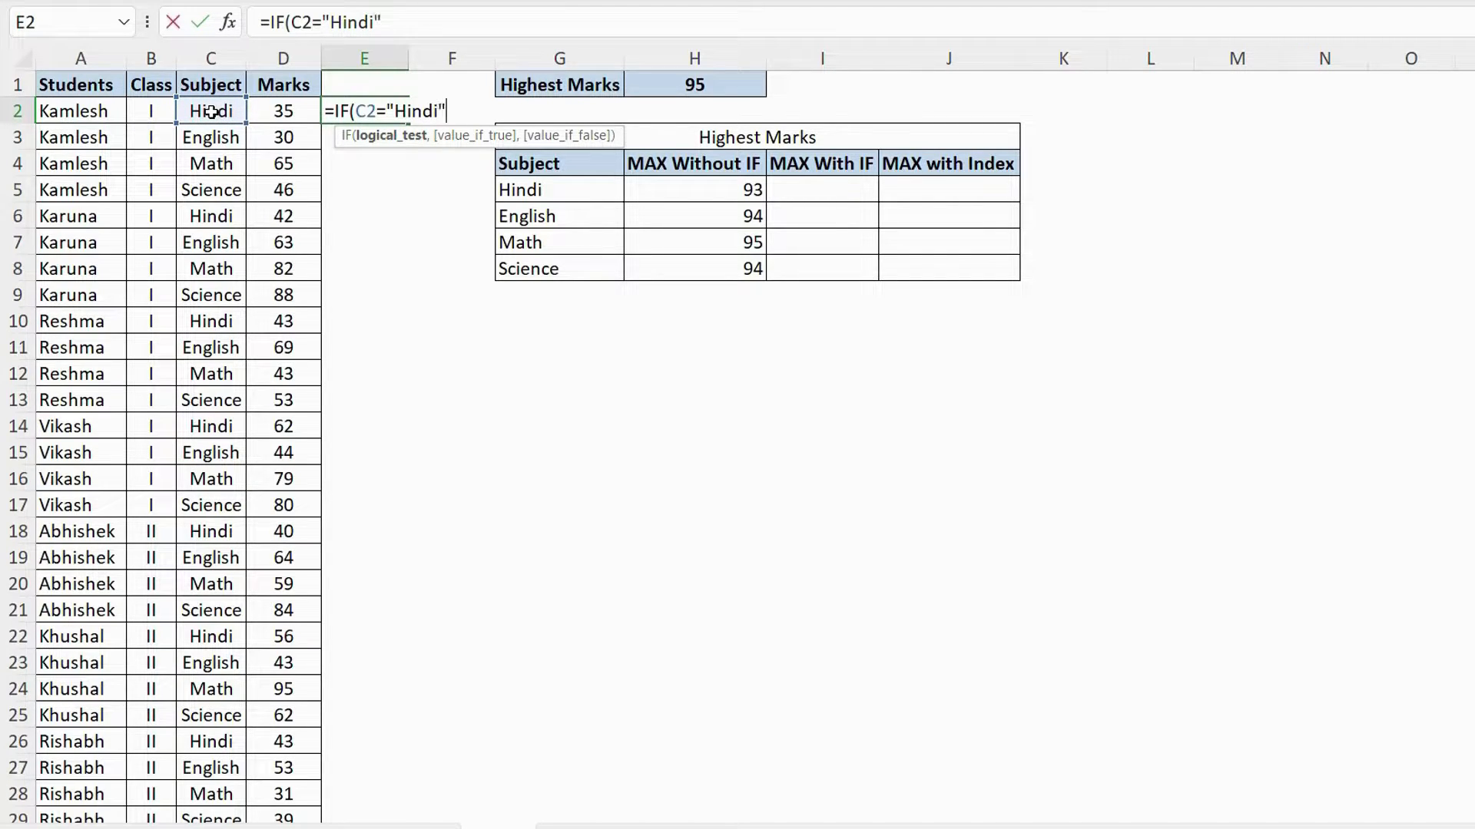
type(",")
left_click(296, 113)
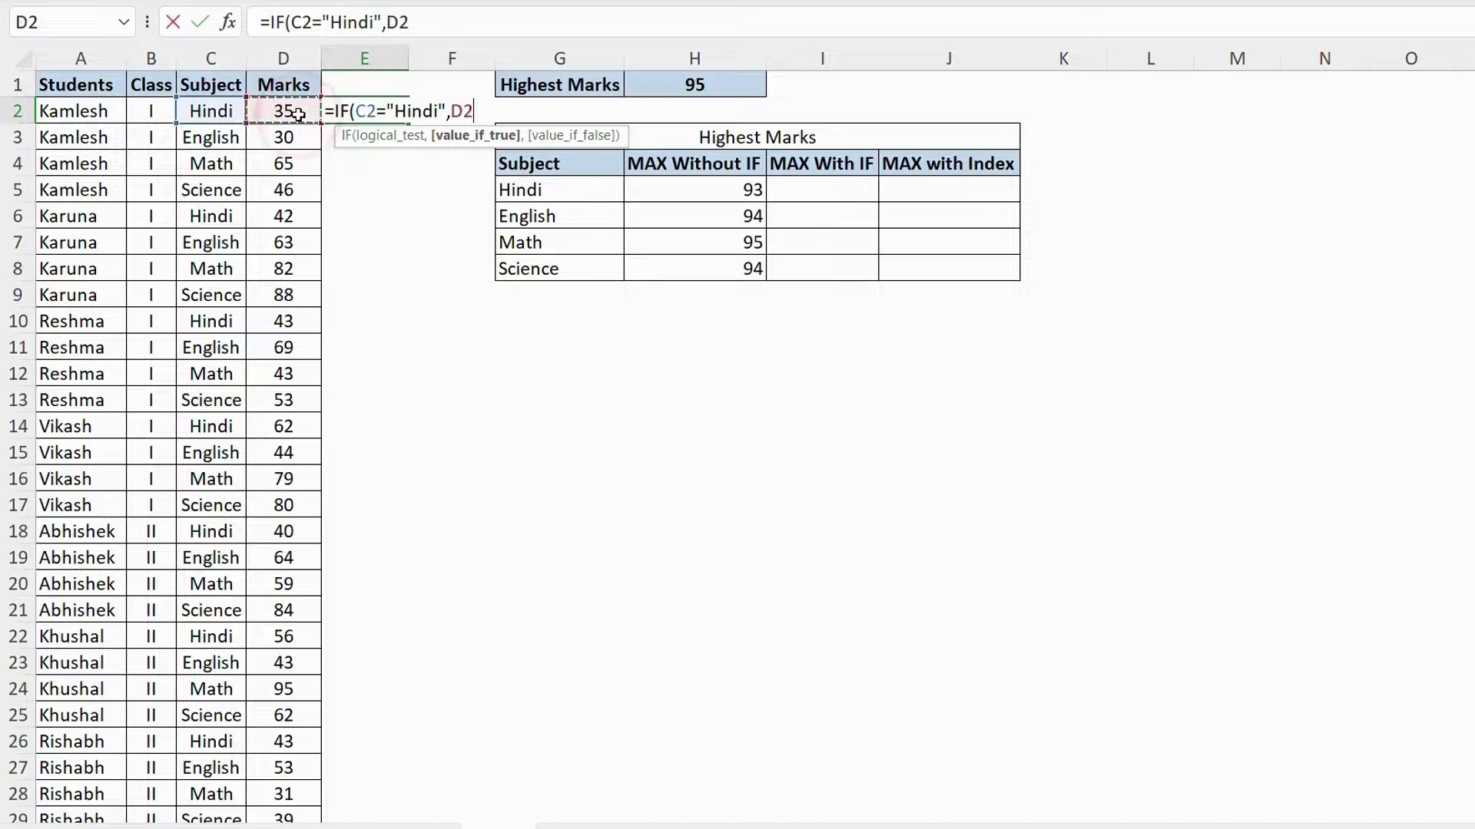
type(",\"")
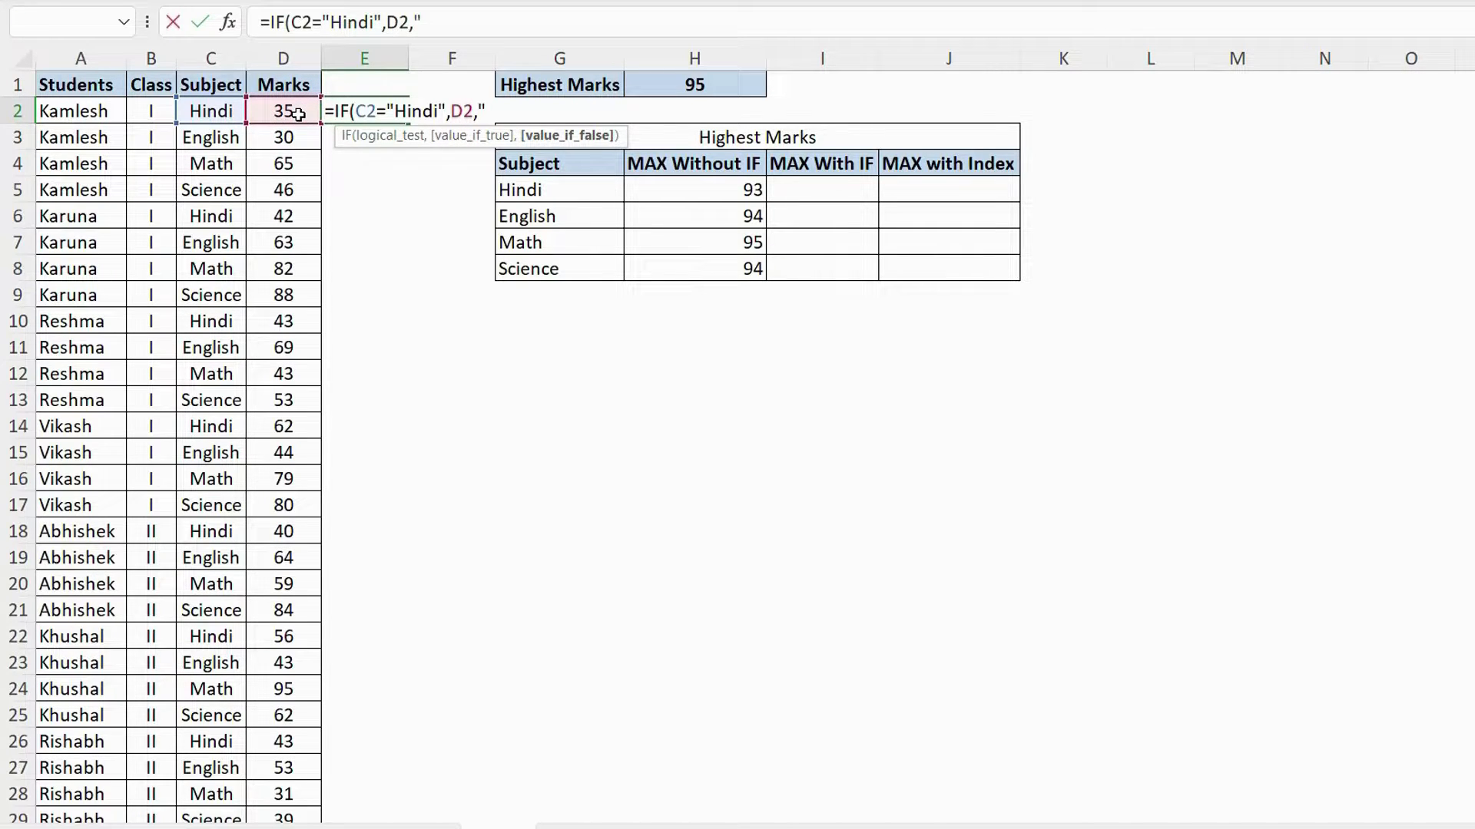
type("\")")
key("Return")
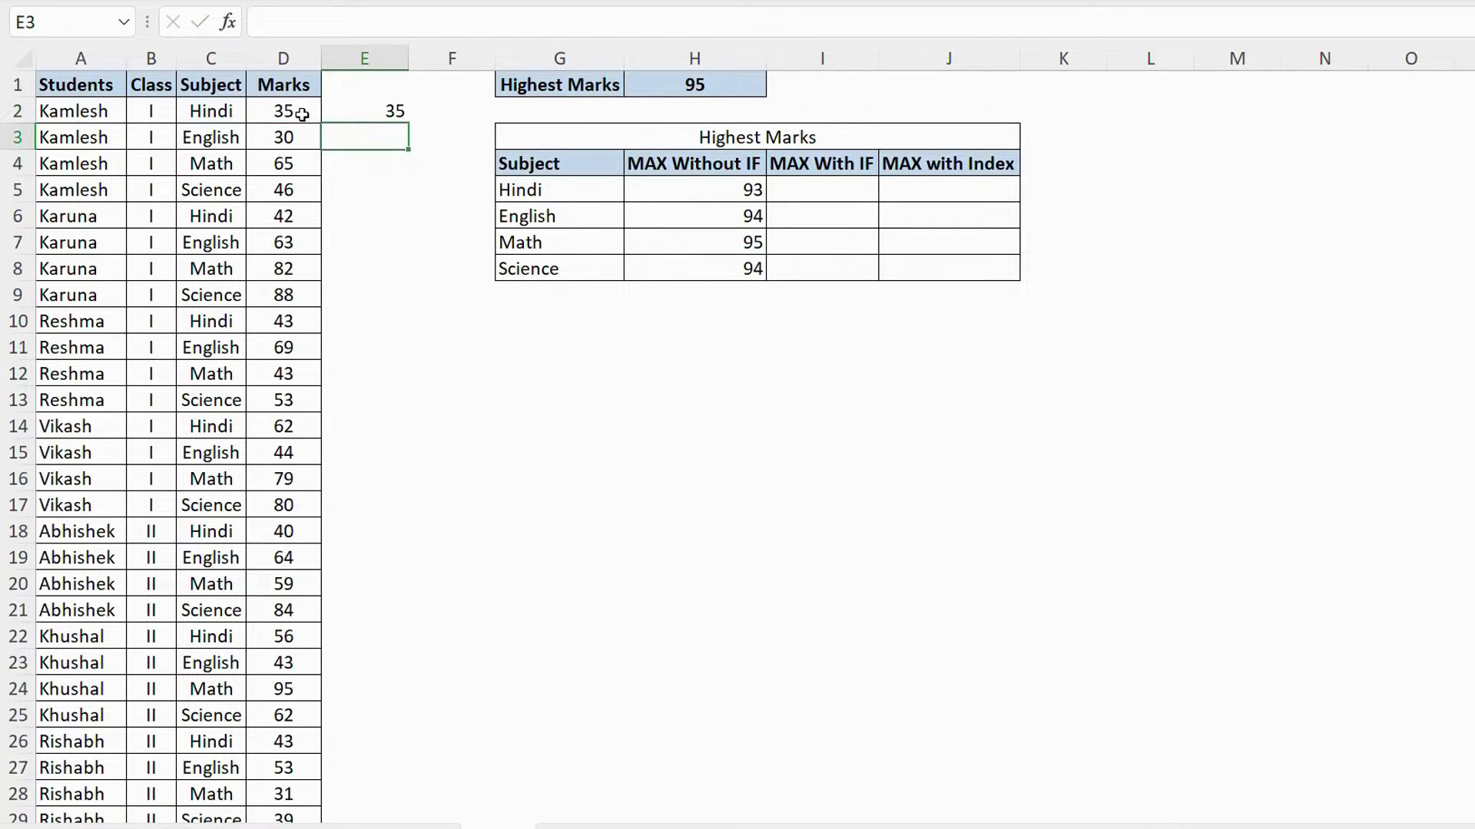
left_click(394, 112)
double_click(411, 127)
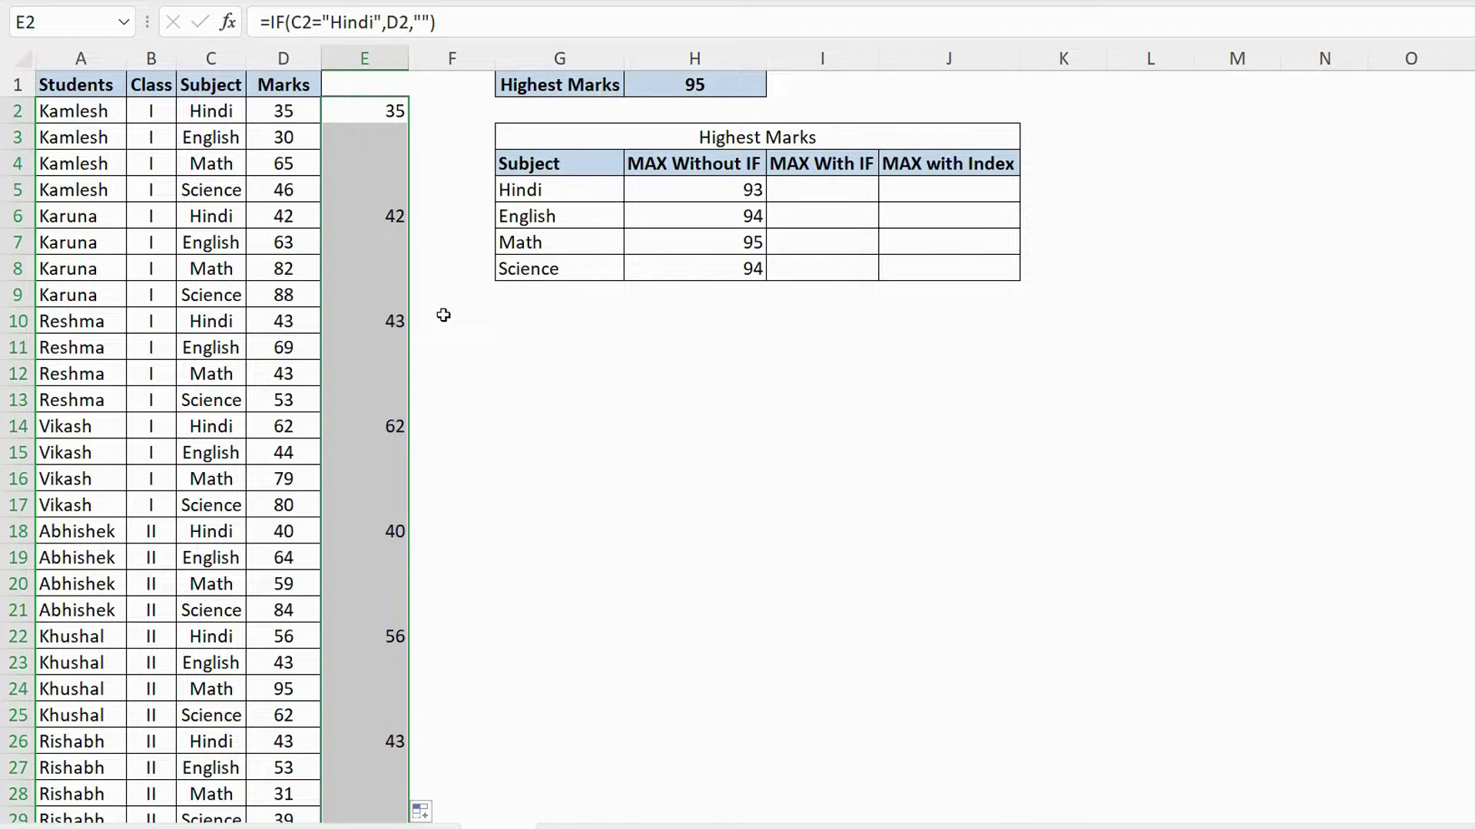
Step: Clear all the helper formulas from column E
left_click(364, 58)
key("Delete")
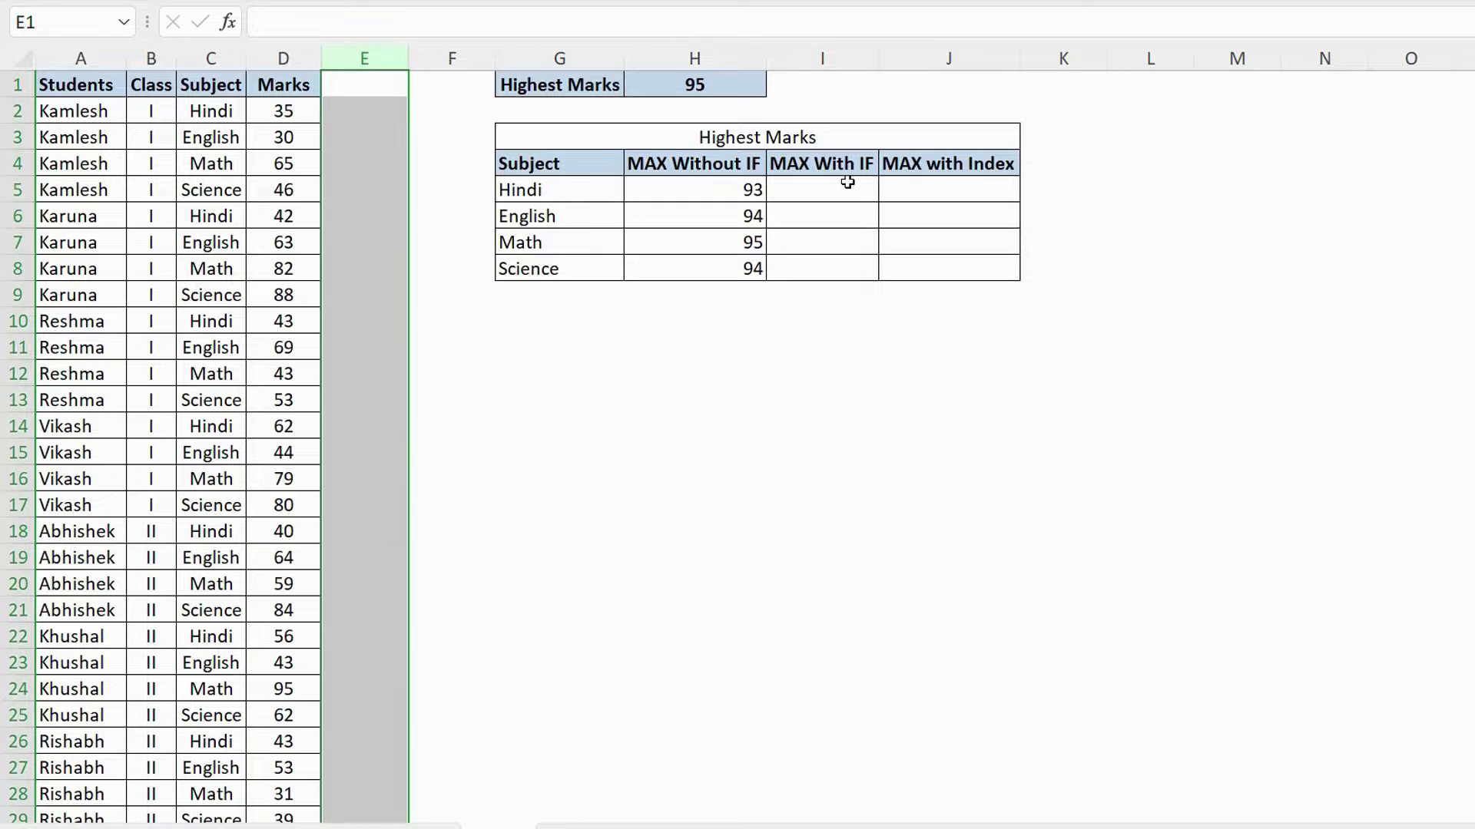
Step: Start the Hindi formula under MAX With IF in I5 as =MAX(IF($C$2:$C$65=G5, locking the subject range absolutely
left_click(846, 184)
type("=max")
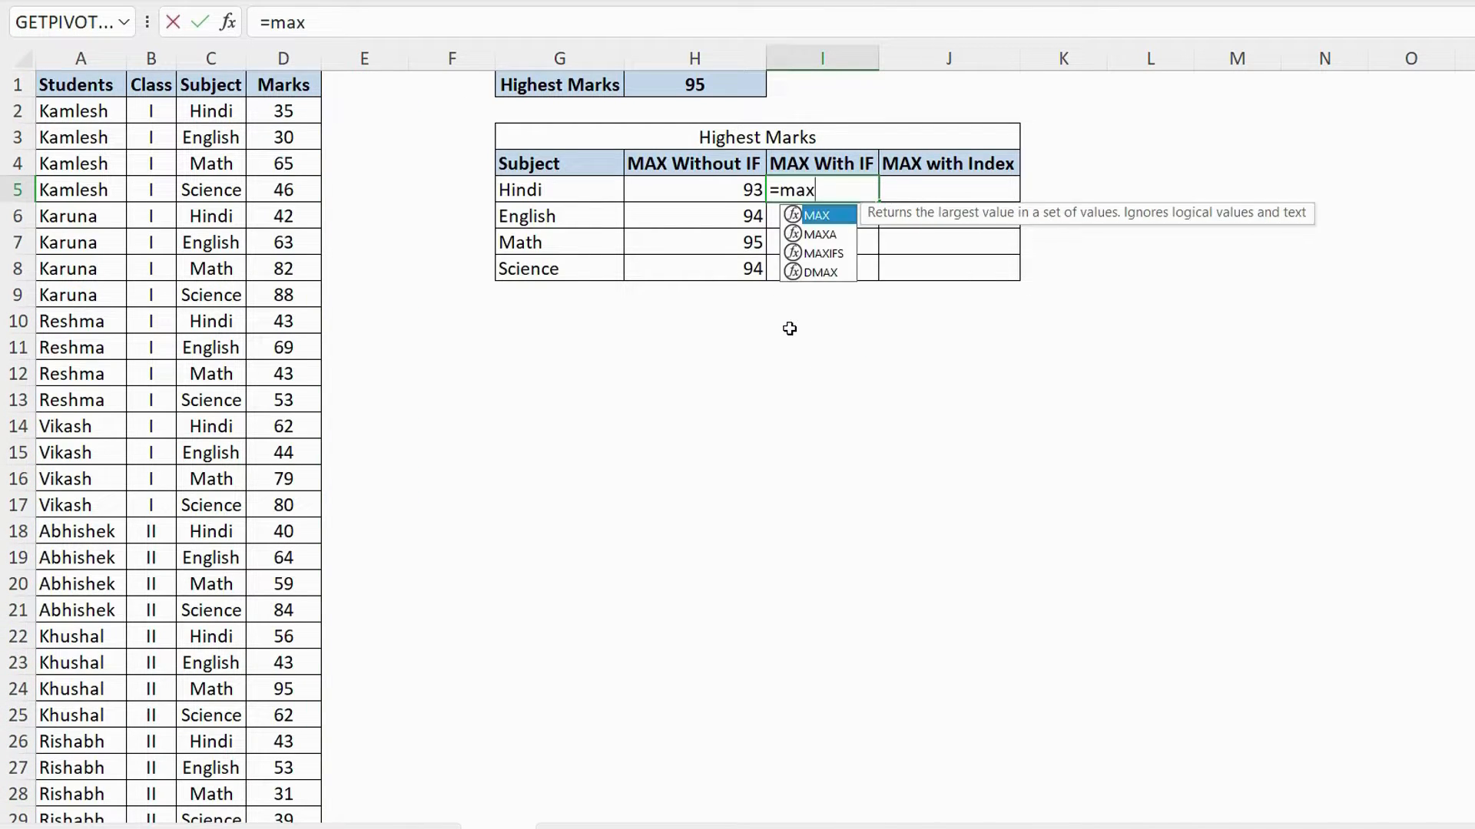
key("Tab")
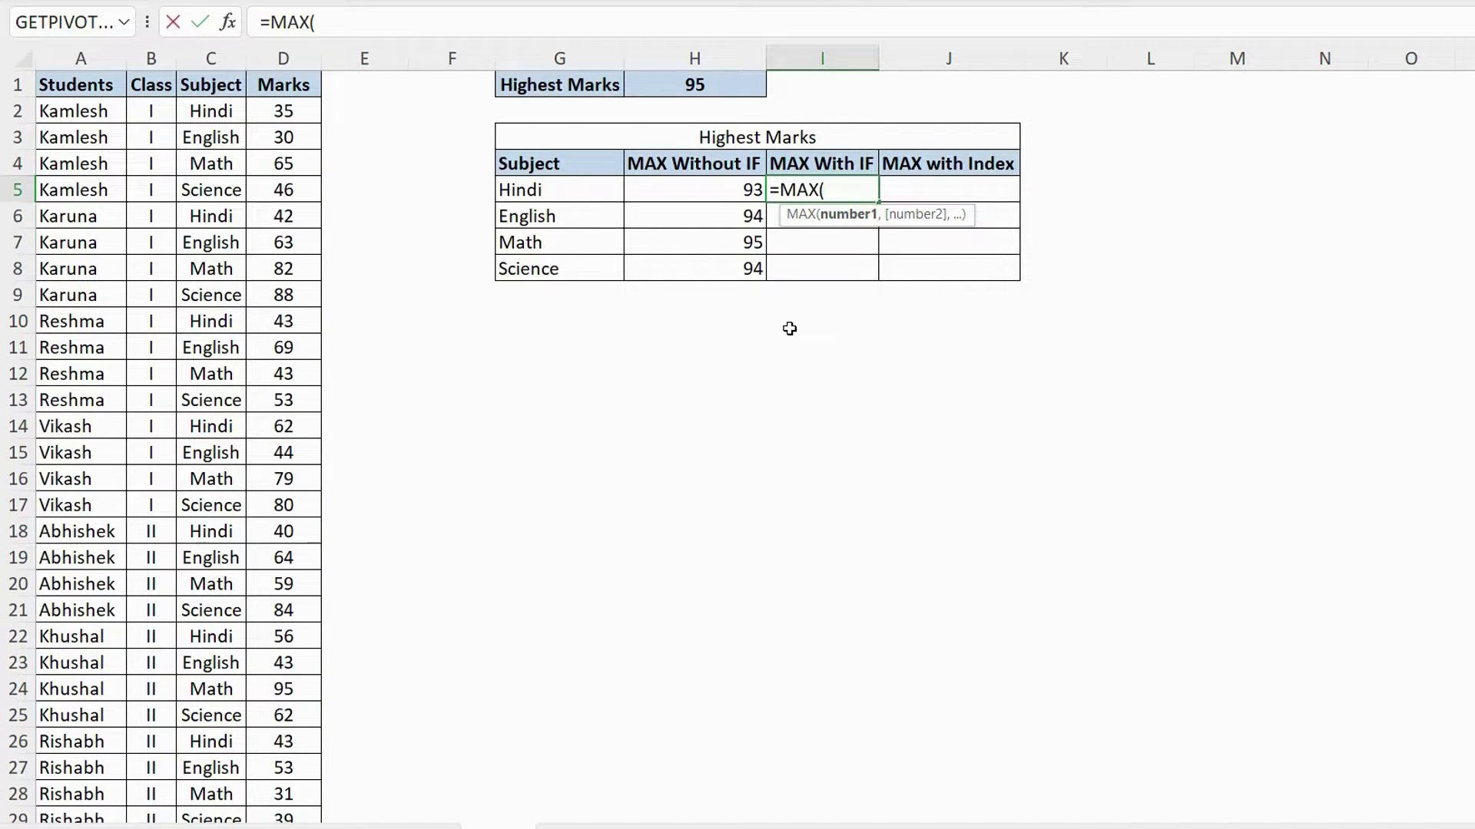
type("i")
key("Tab")
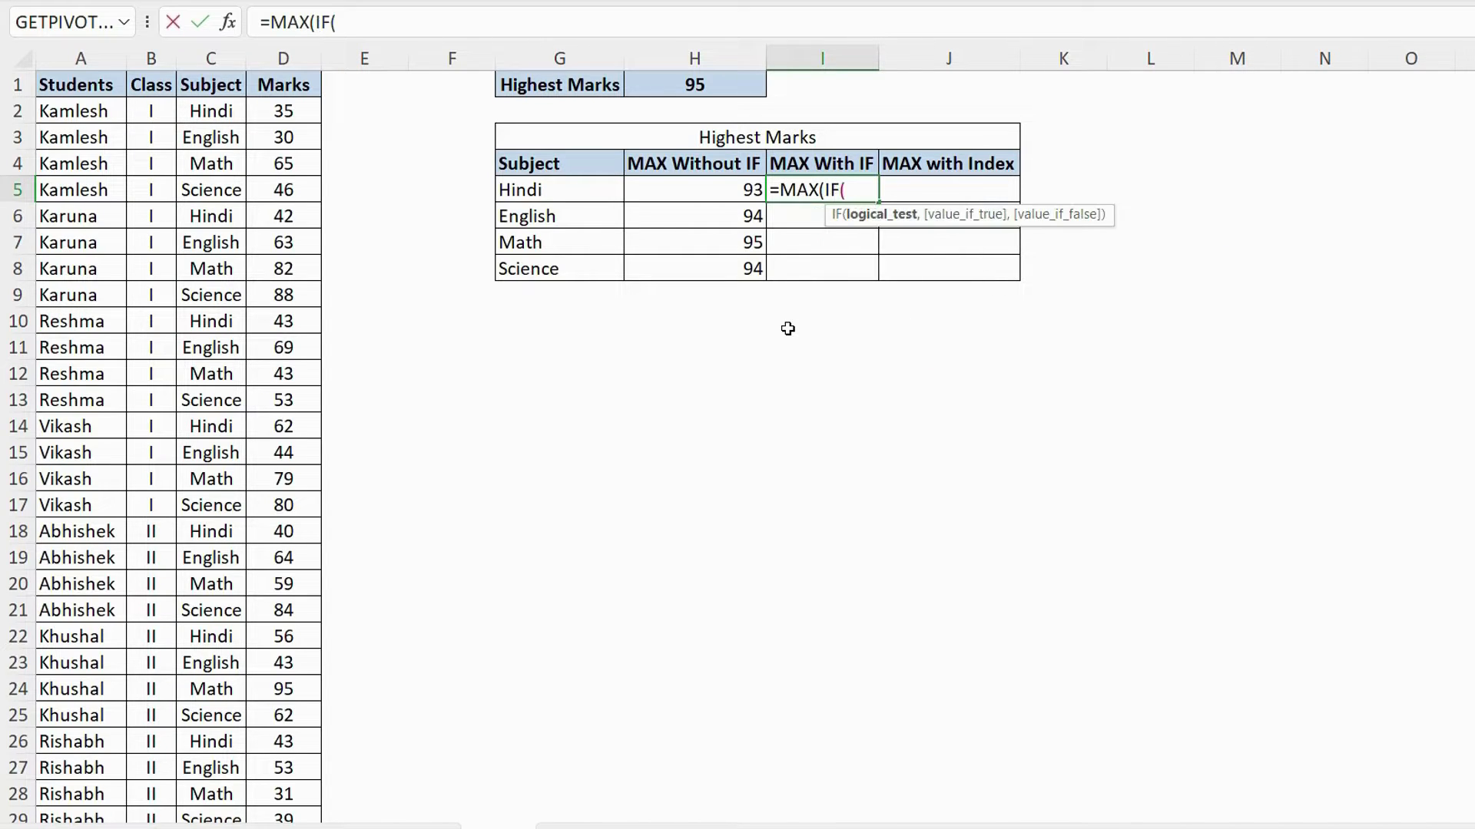
key("ctrl+shift+Down")
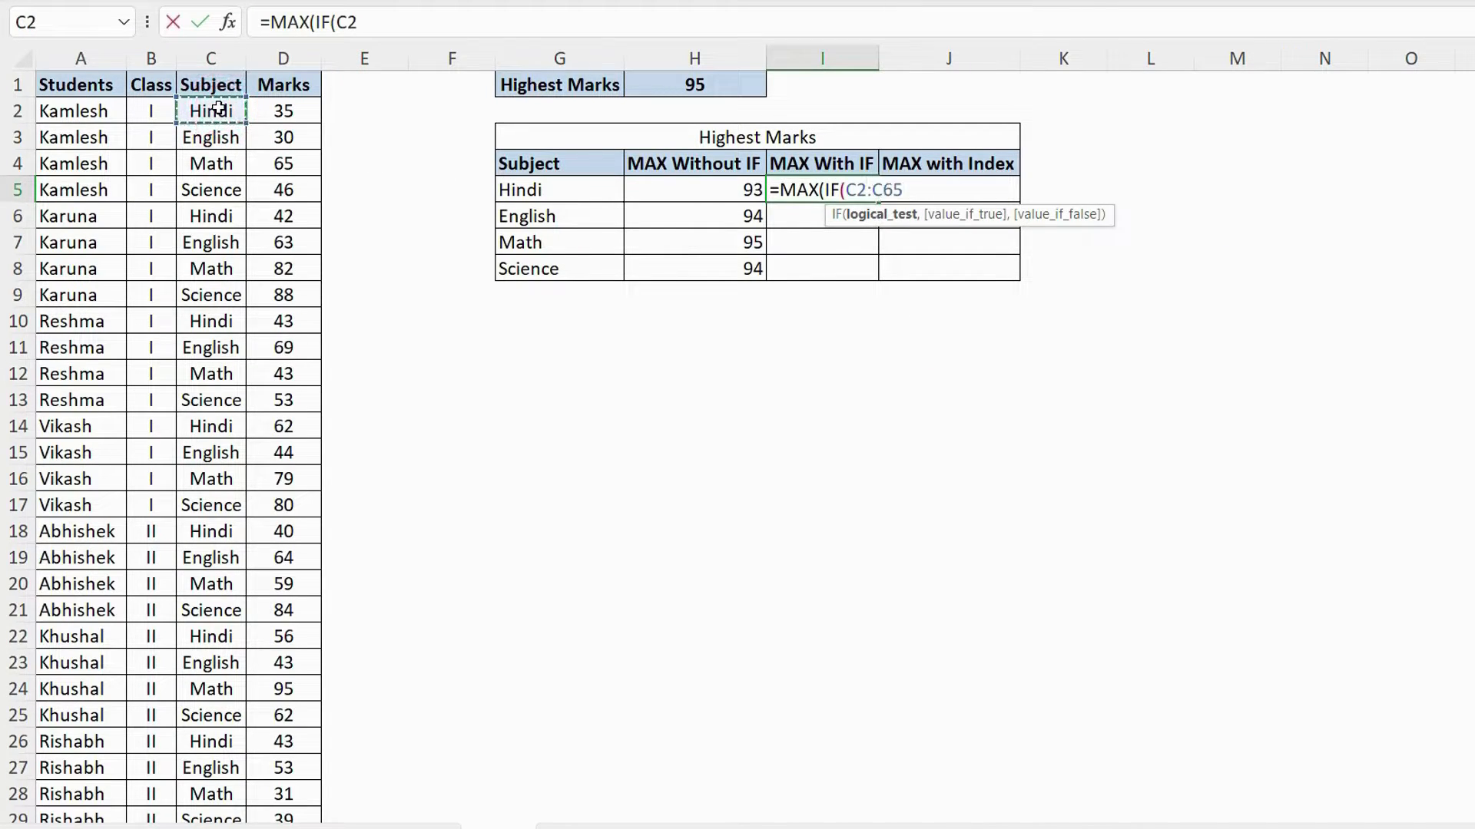
key("F4")
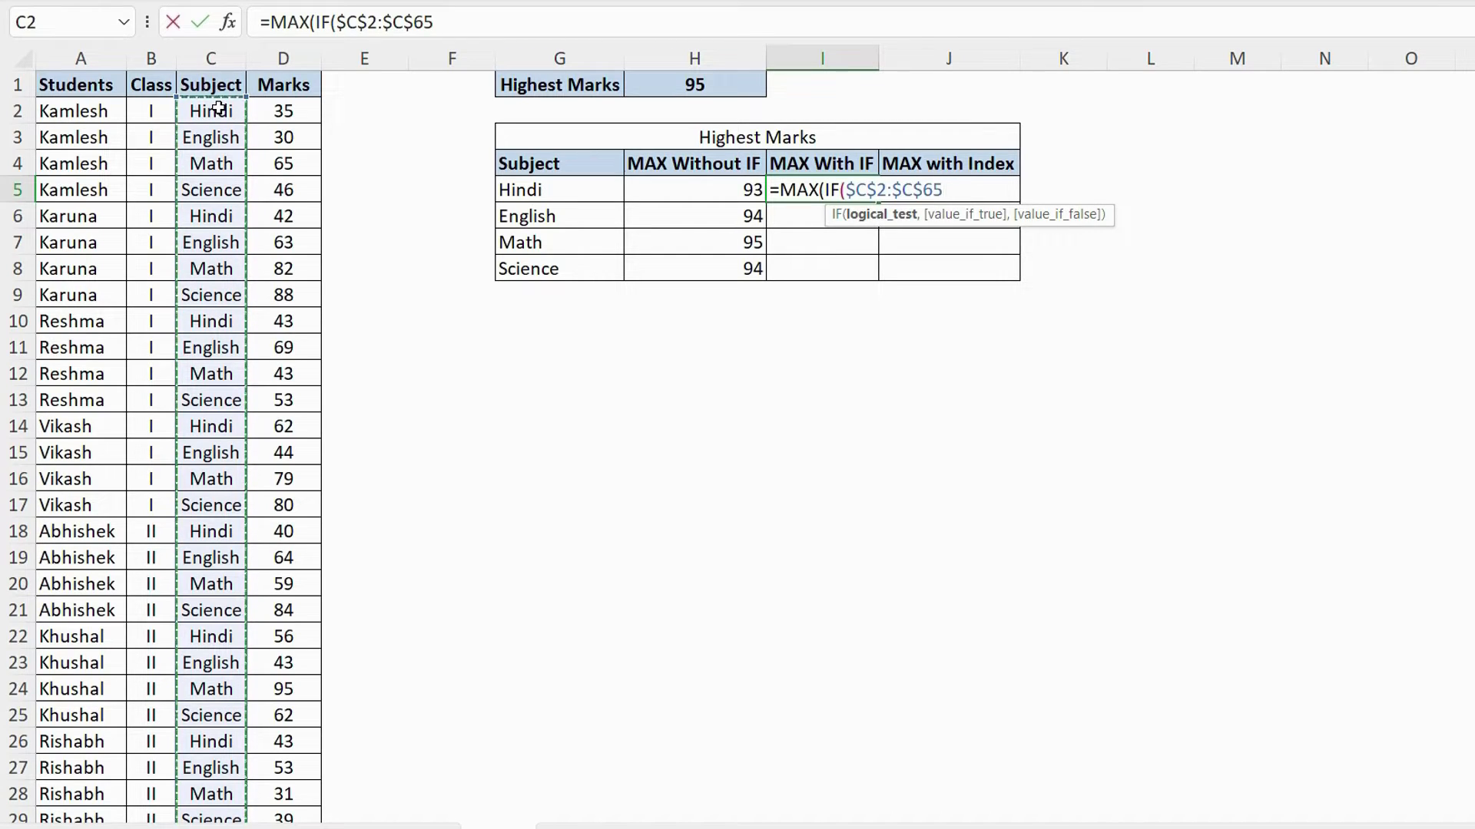
type("=")
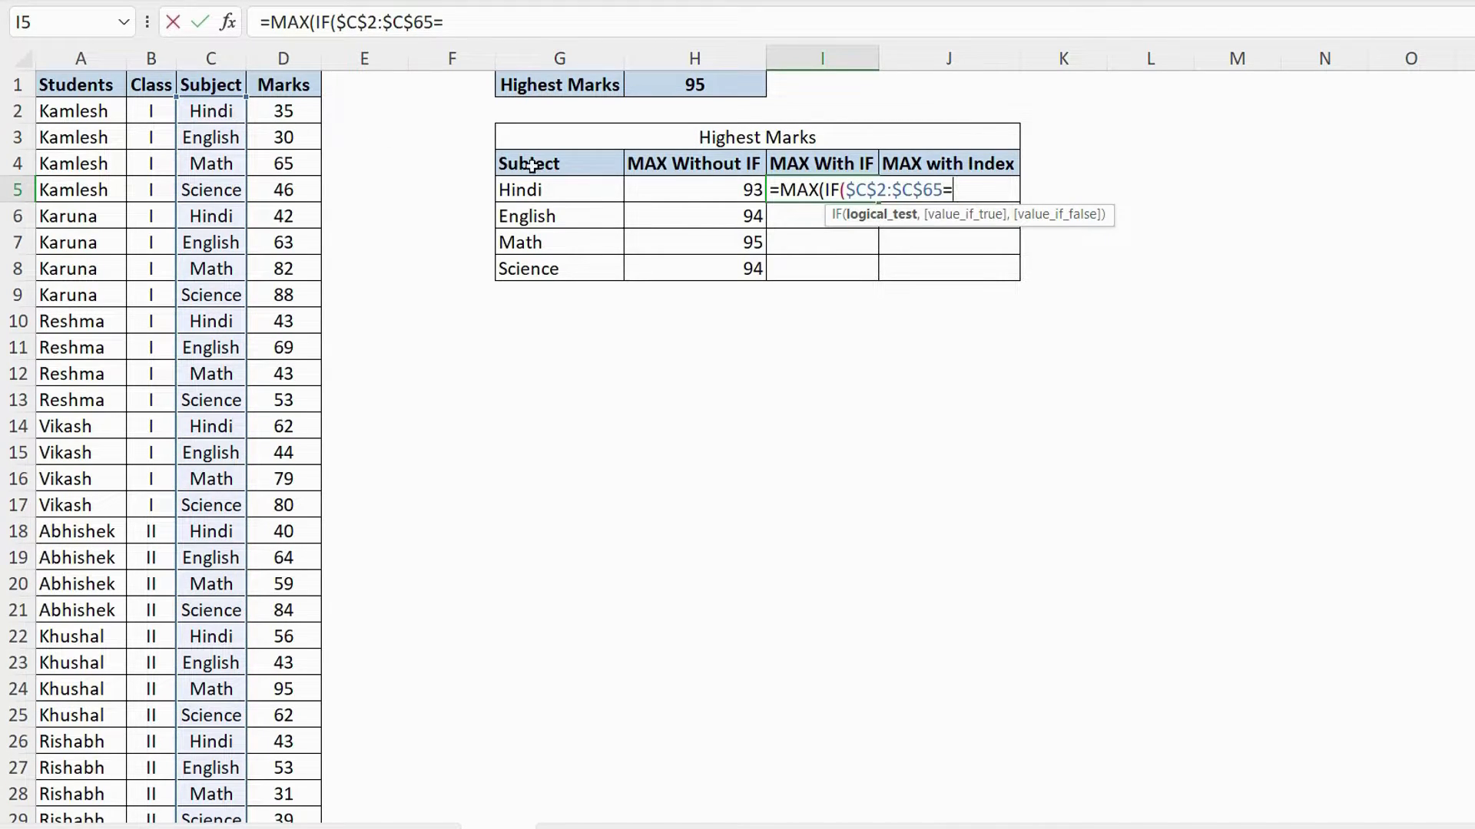
left_click(568, 183)
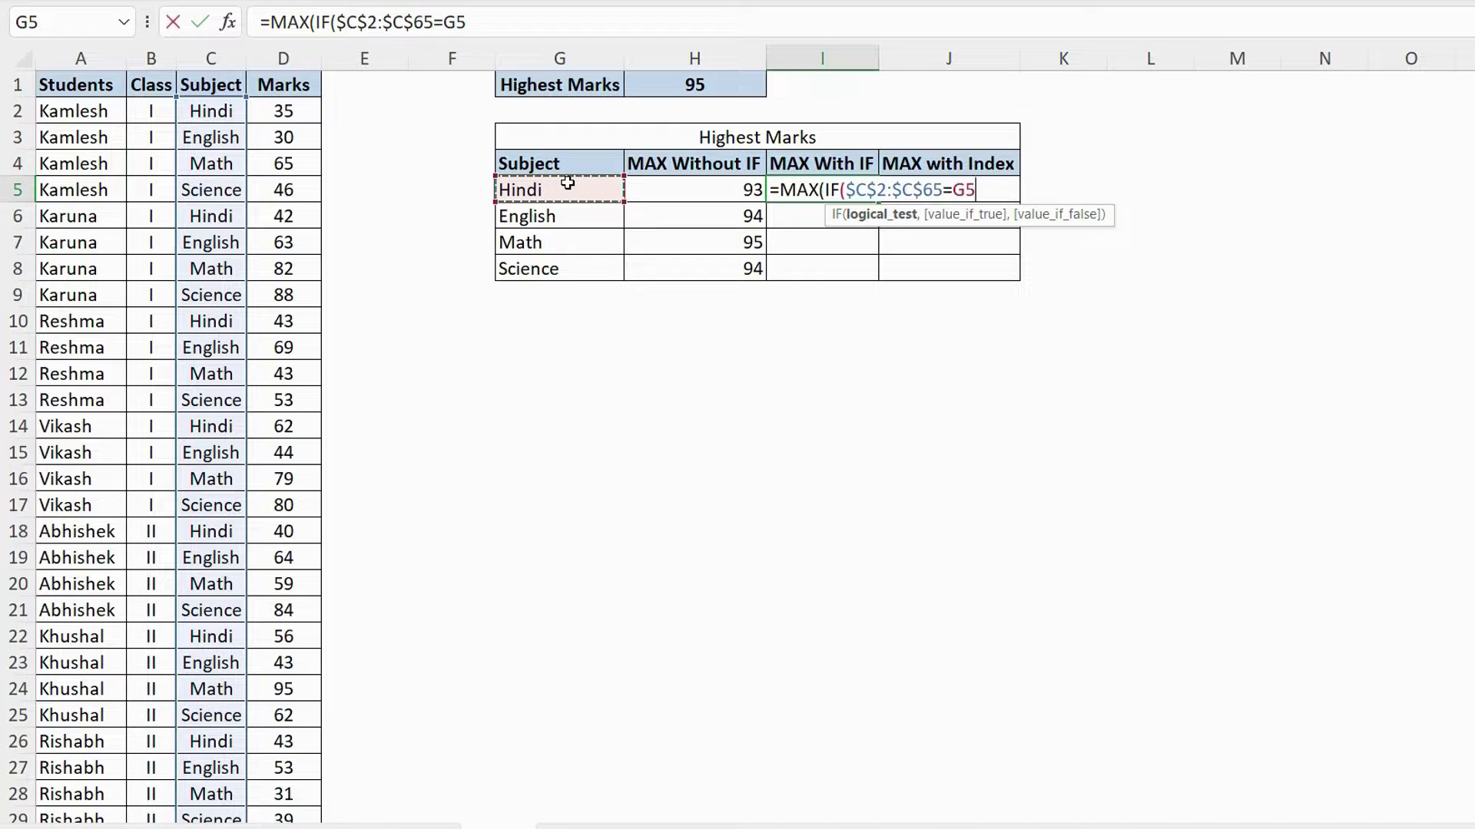
Step: Complete I5 with $D$2:$D$65 if true and "" if false, enter it as an array formula, and fill it down to Science
type(",")
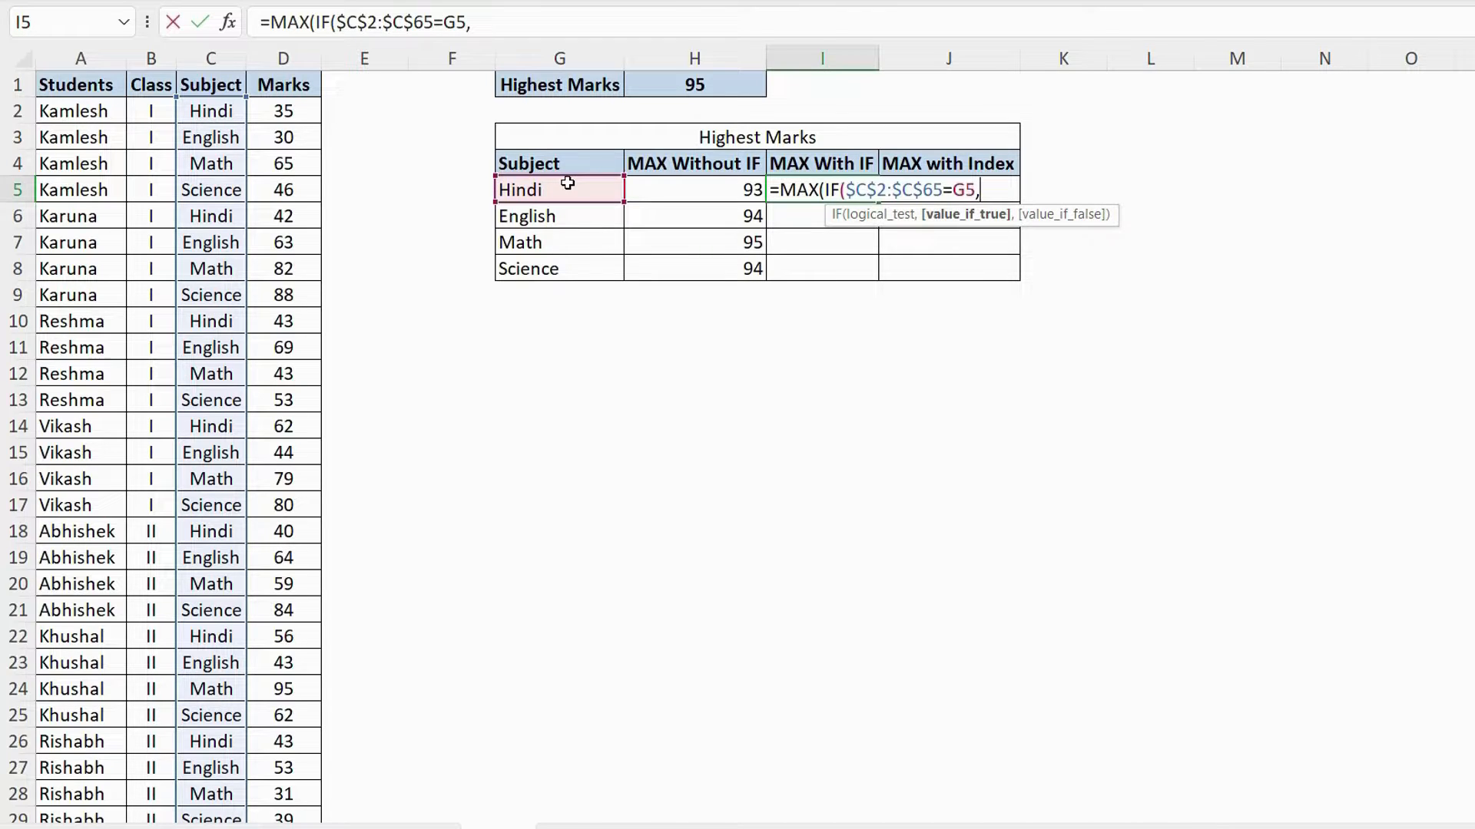
left_click(285, 111)
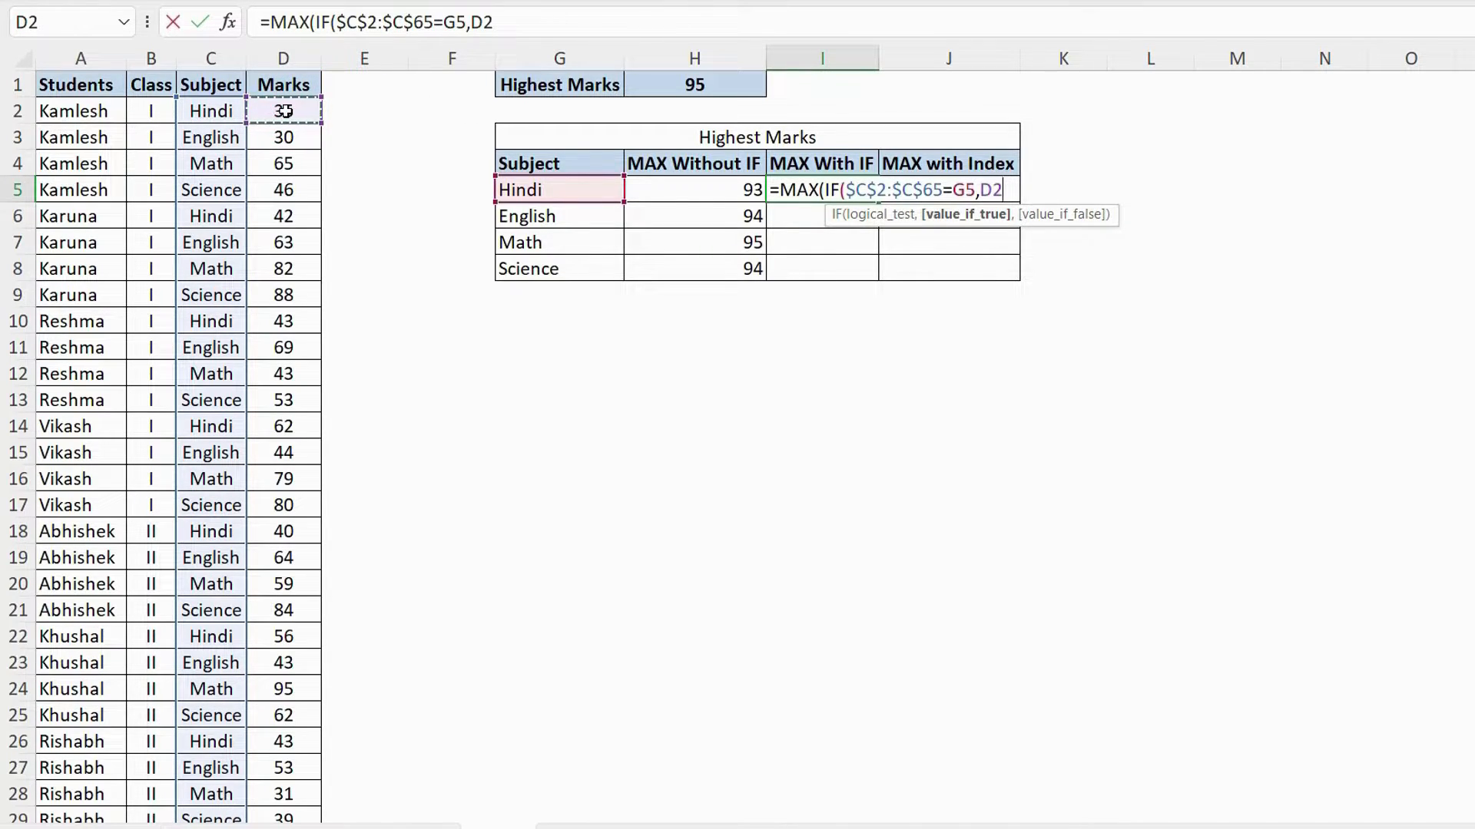
key("ctrl+shift+Down")
key("F4")
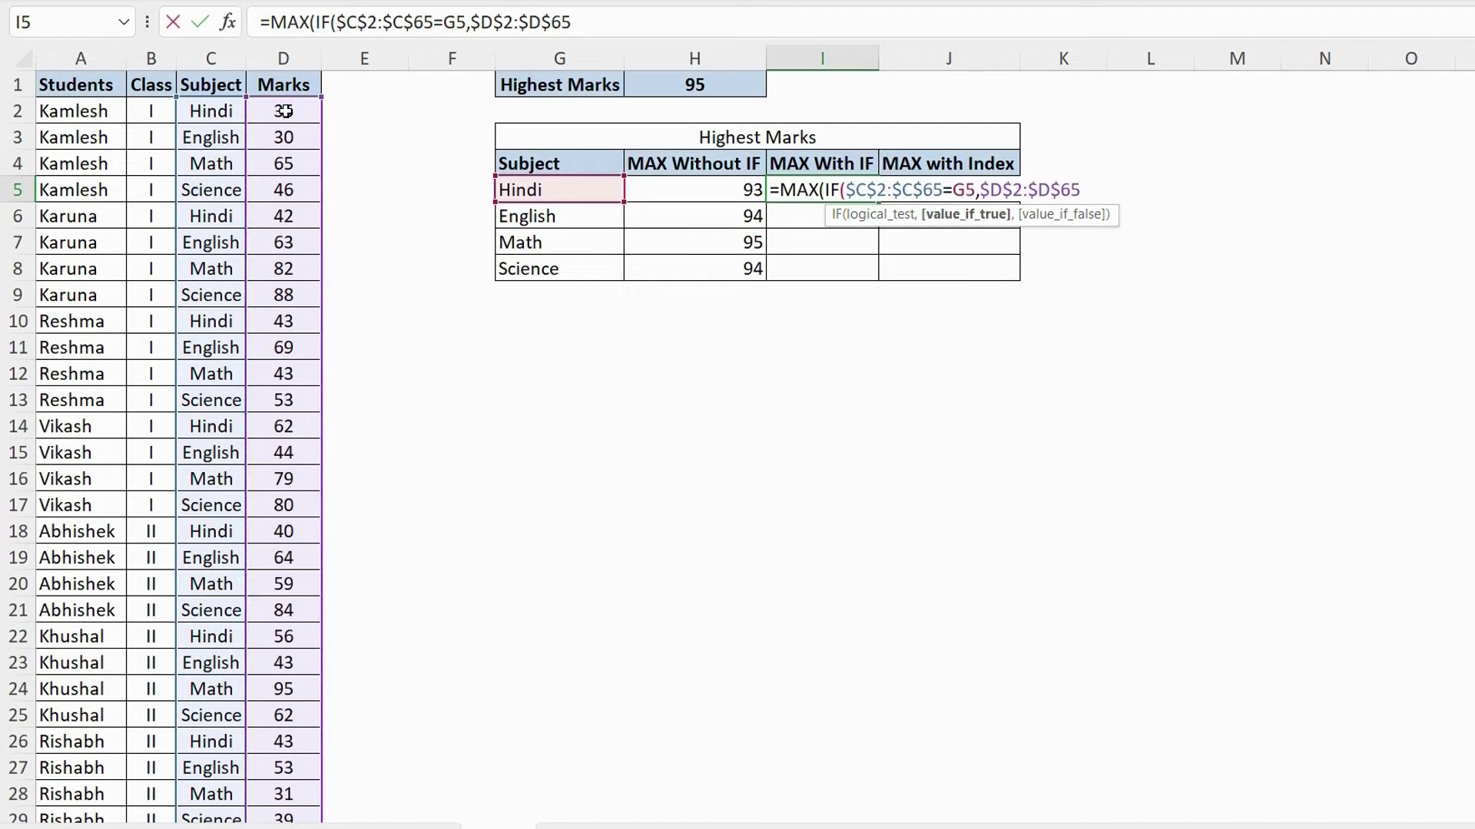
type(",\"\"))")
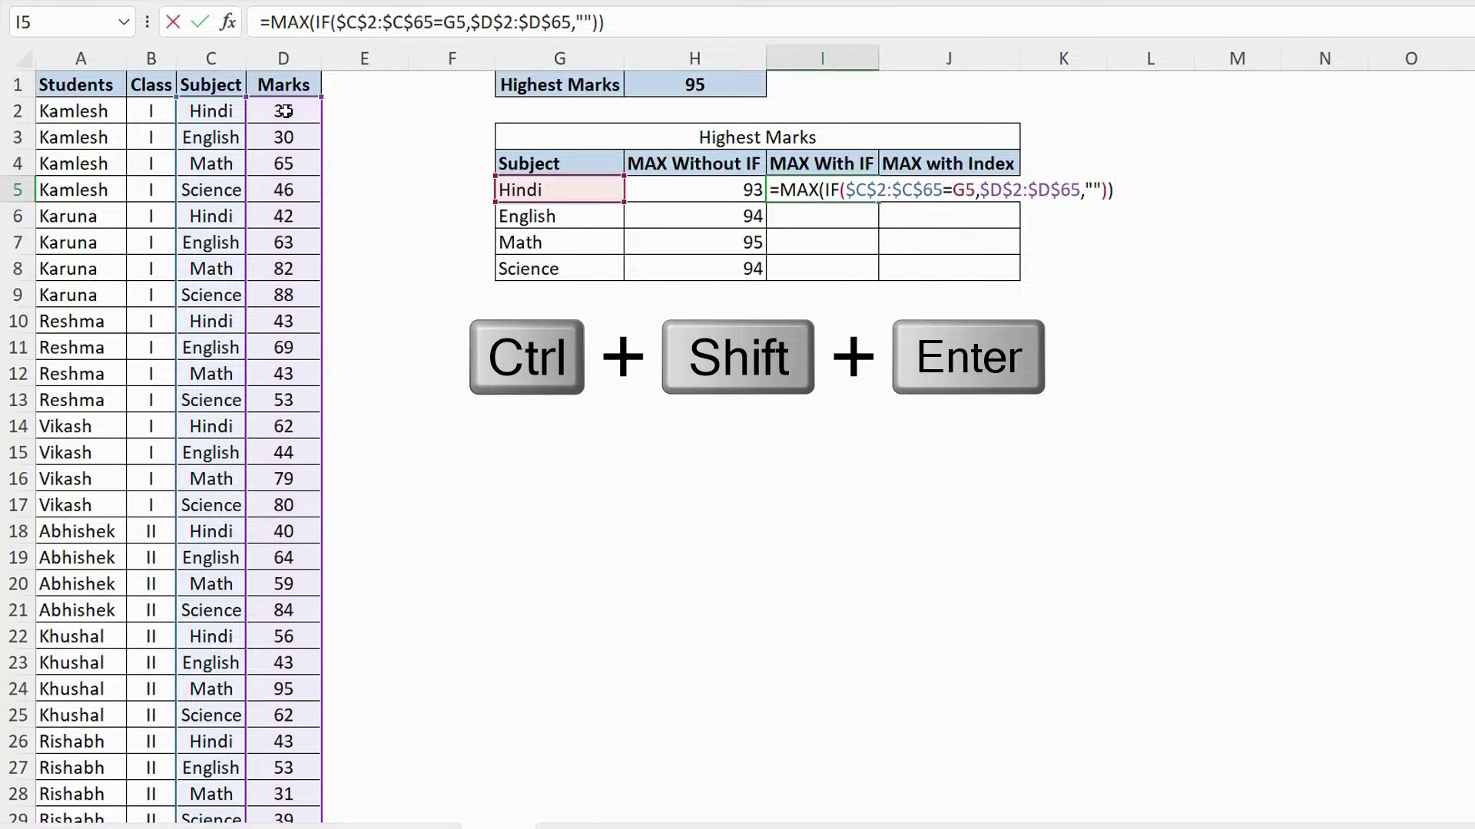
key("ctrl+shift+Return")
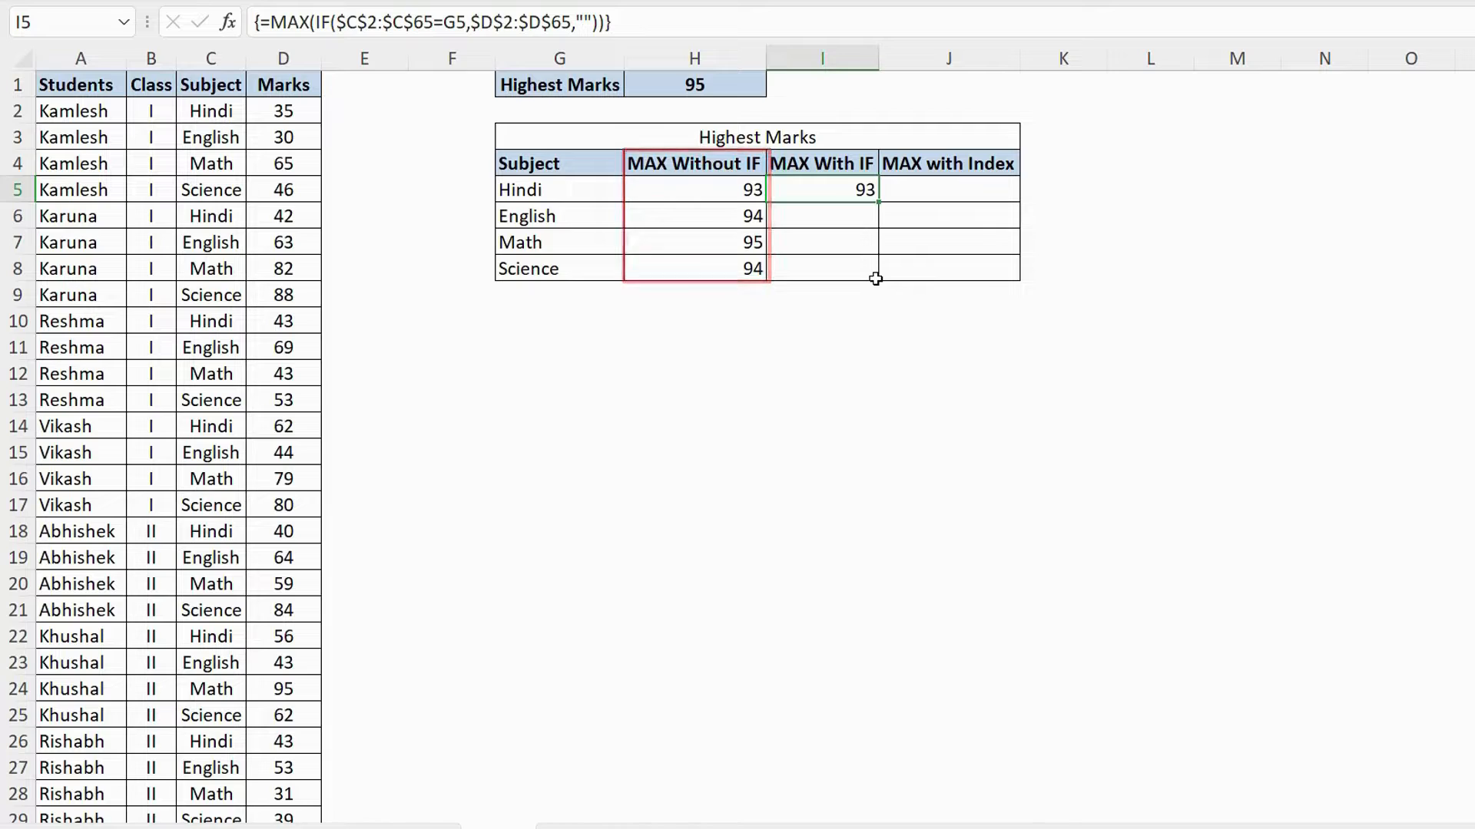
double_click(880, 199)
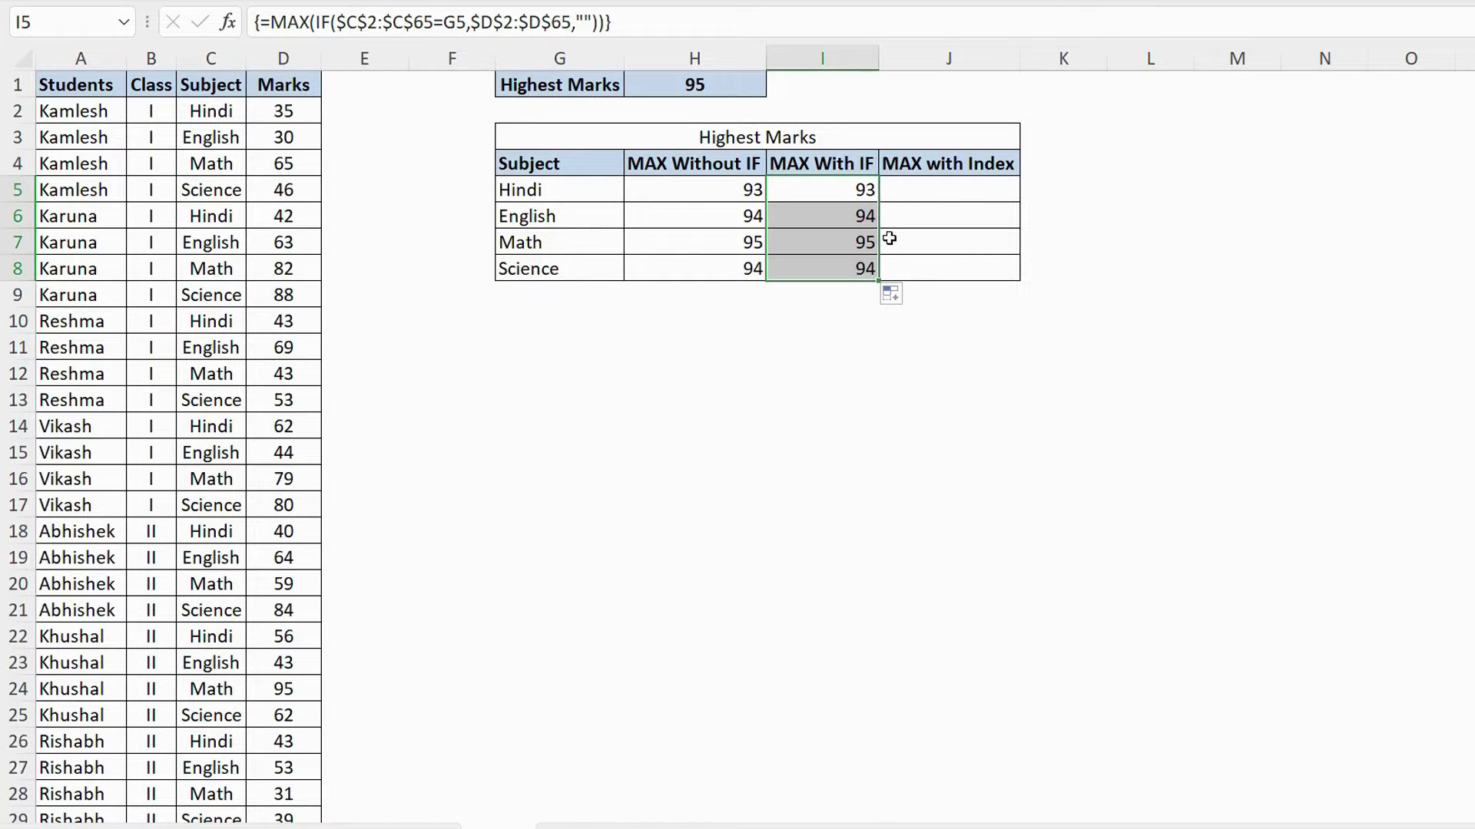
Step: Copy the expression ($D$2:$D$65)*($C$2:$C$65=G5) from the formula in H5, leaving that cell's formula as it is
left_click(938, 192)
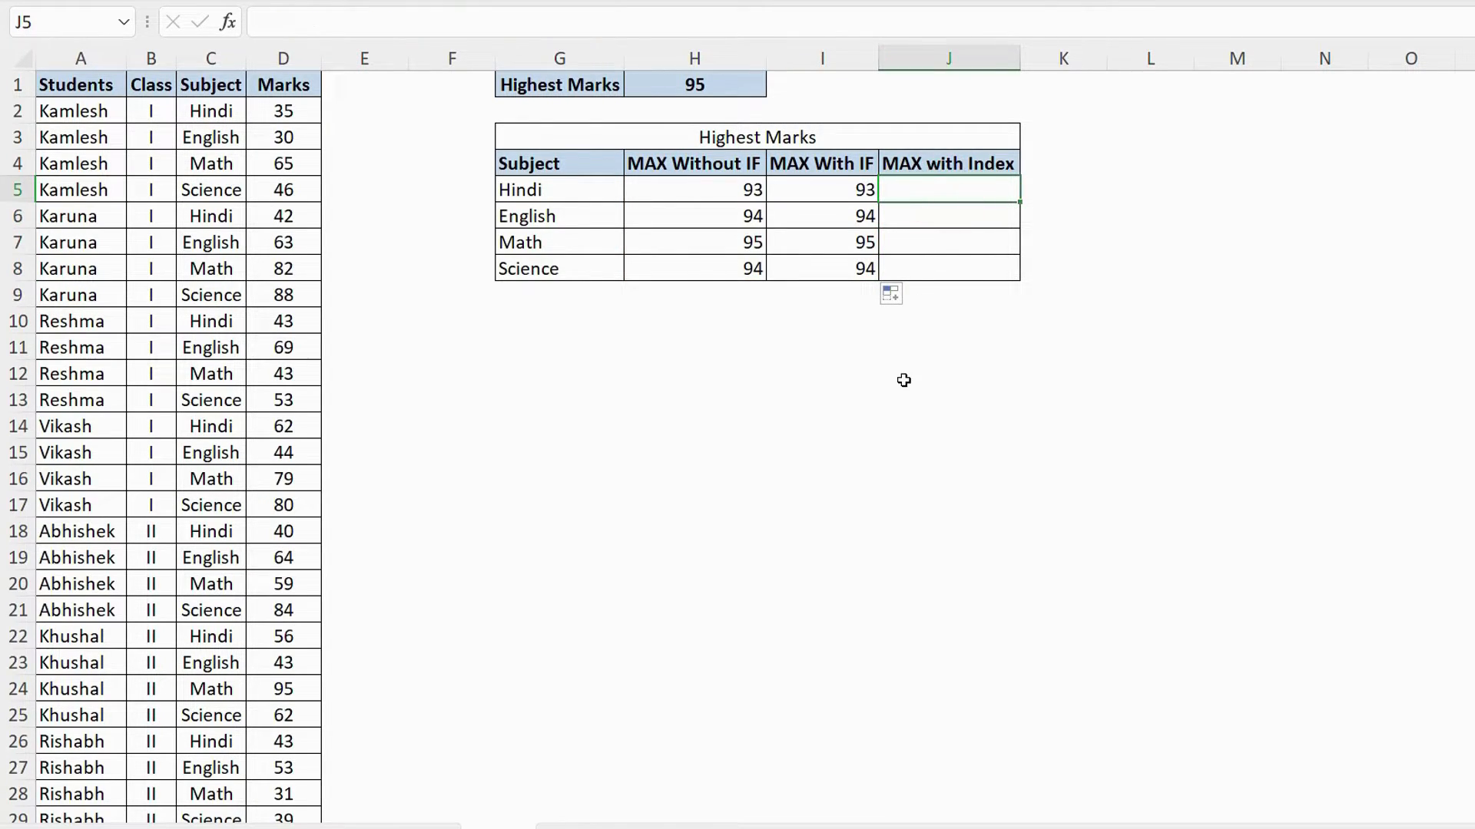
left_click(746, 192)
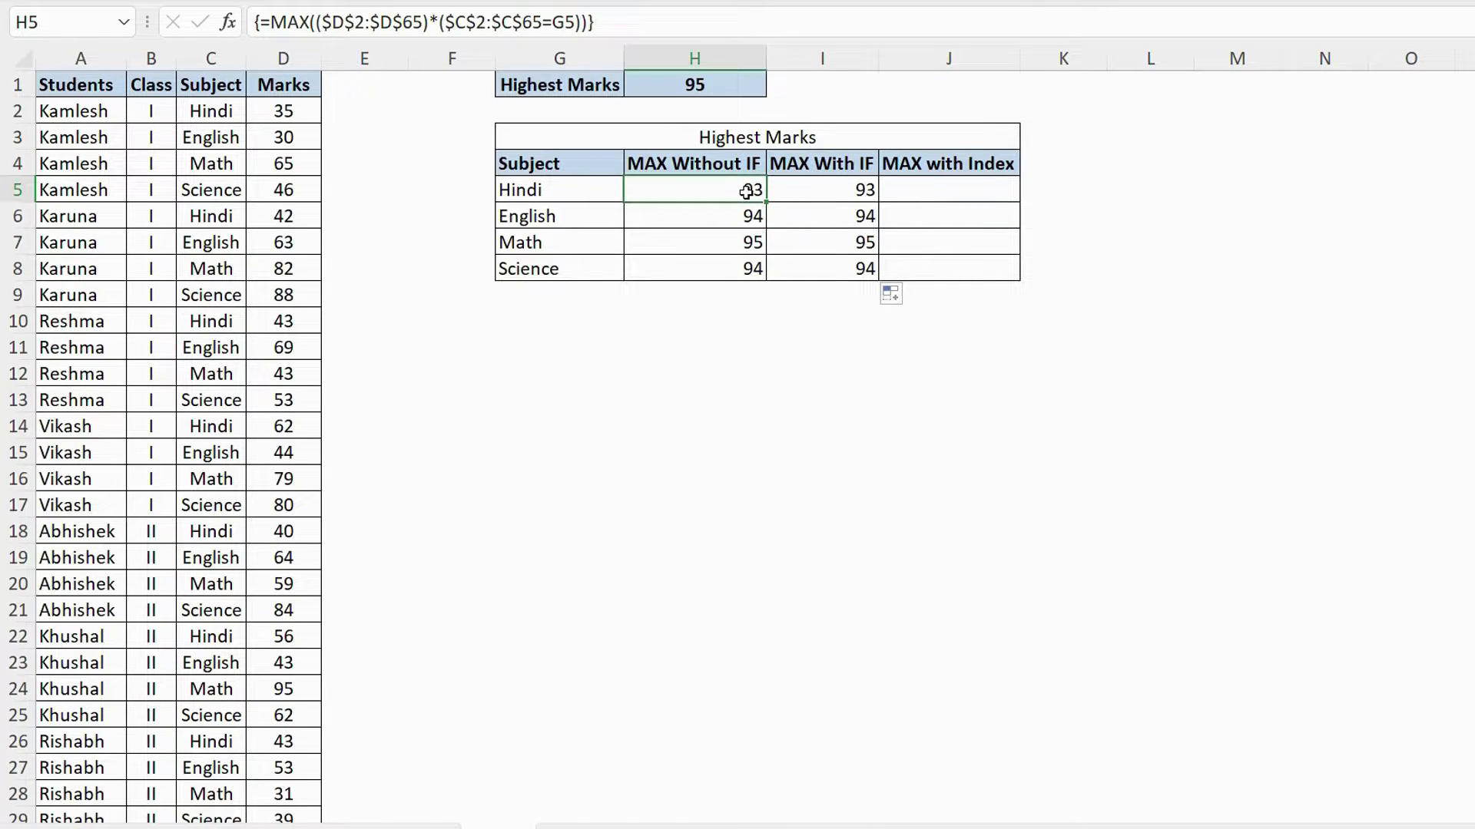
left_click(604, 20)
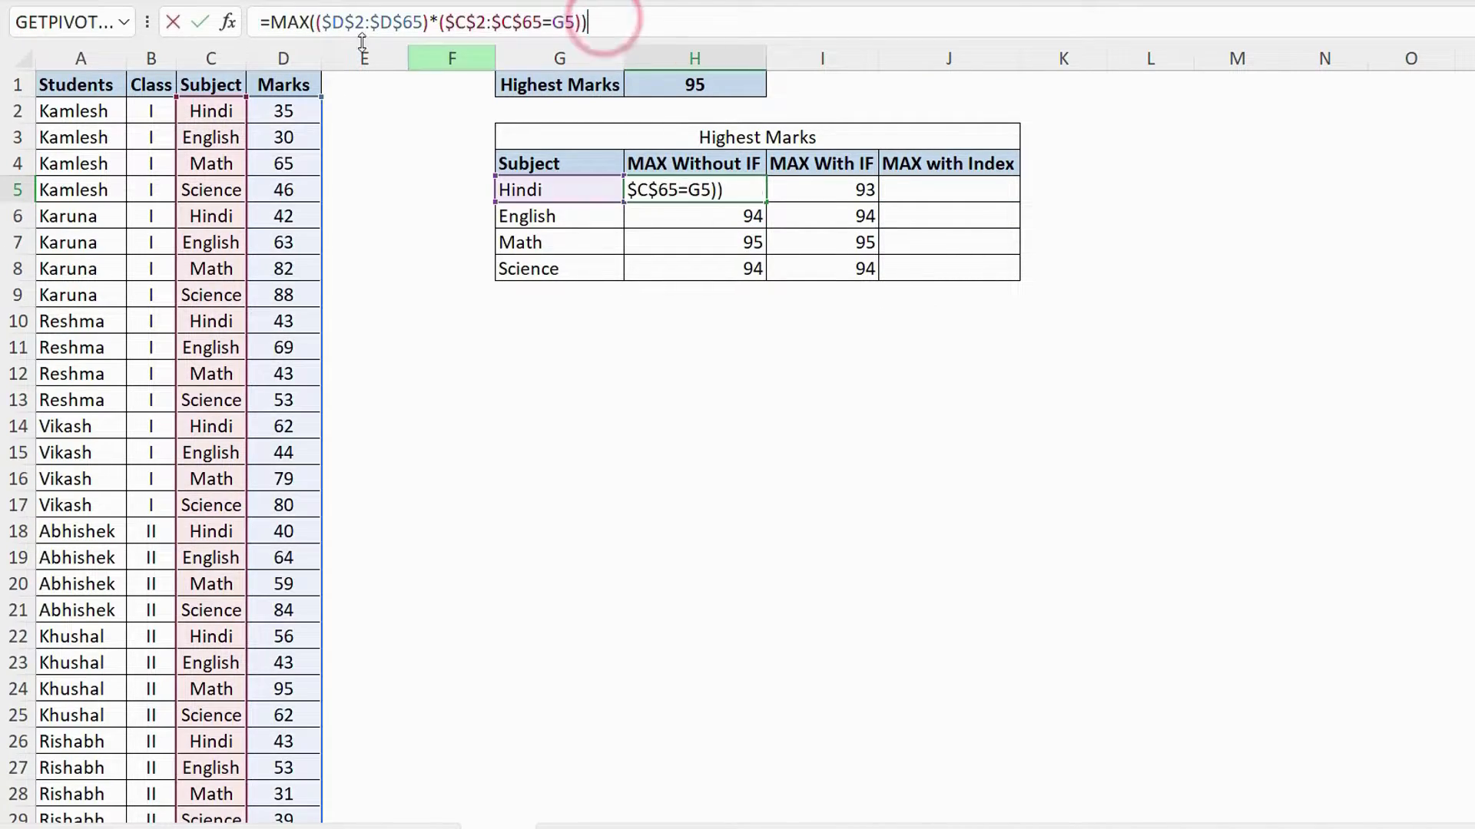
left_click_drag(316, 22, 586, 23)
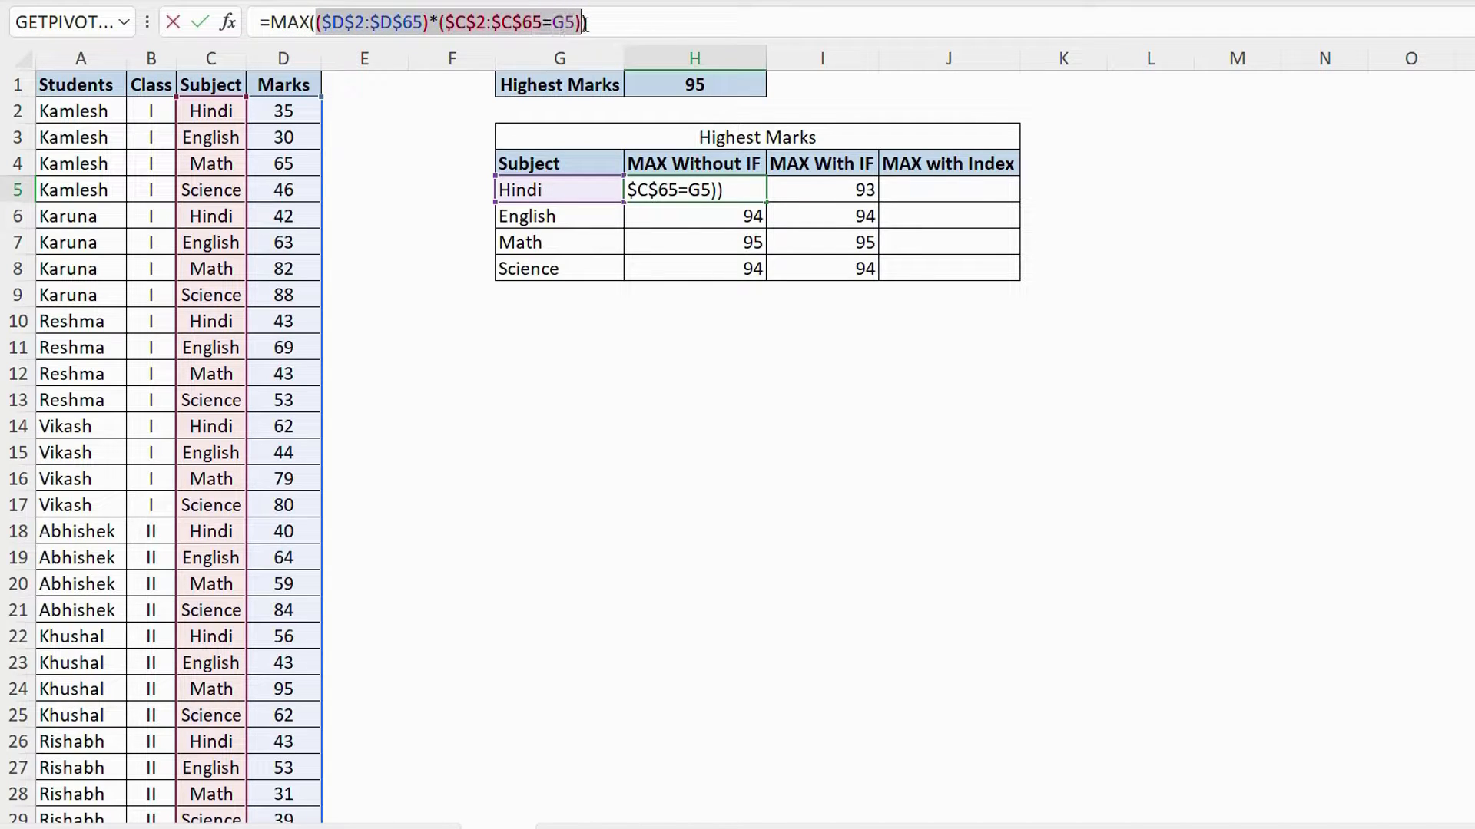
right_click(584, 23)
left_click(620, 72)
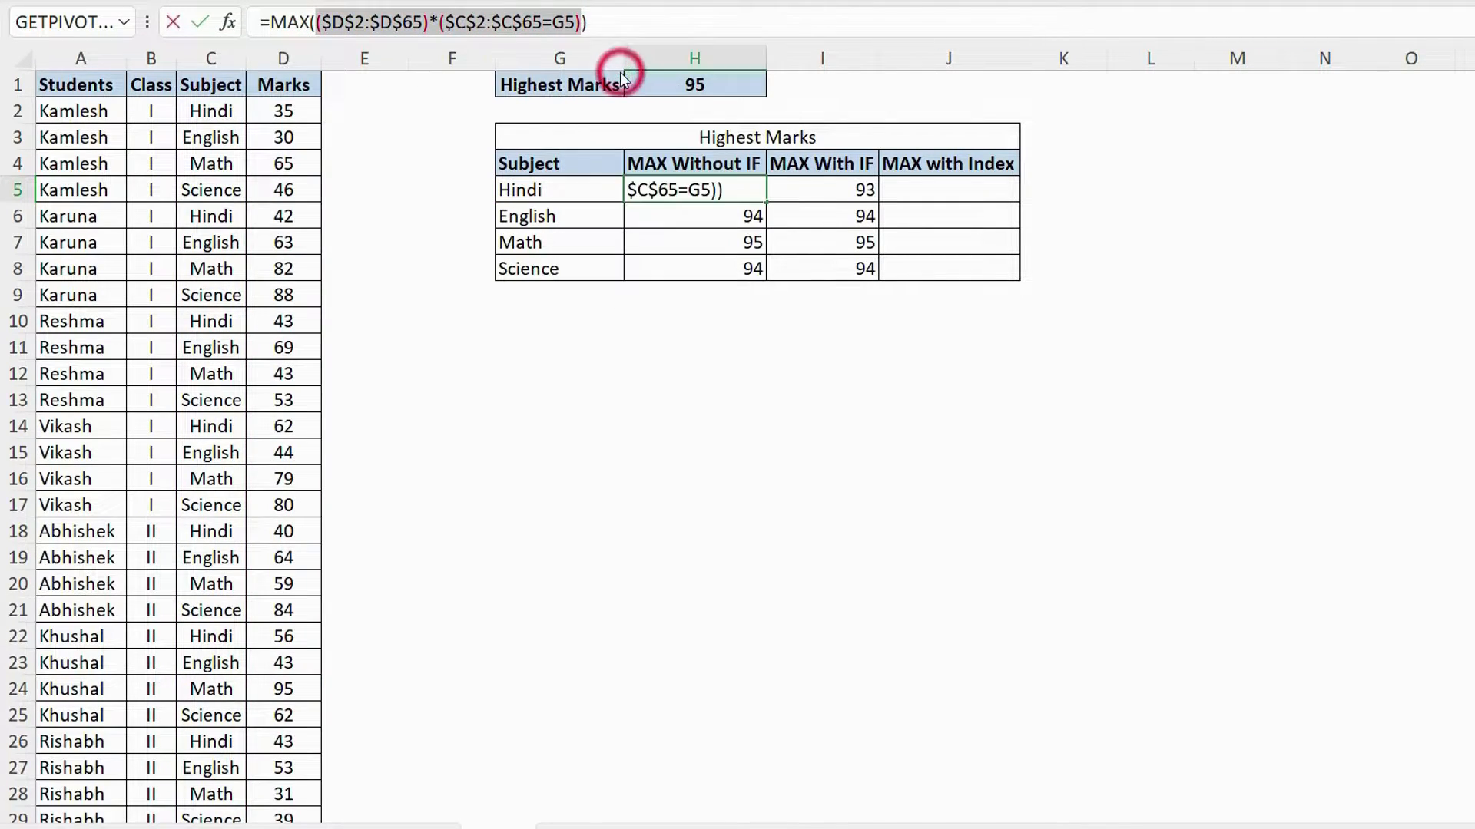
key("Escape")
Step: Build =INDEX(($D$2:$D$65)*($C$2:$C$65=G5),0) in J5 under MAX with Index, reusing the copied expression
left_click(941, 188)
type("=")
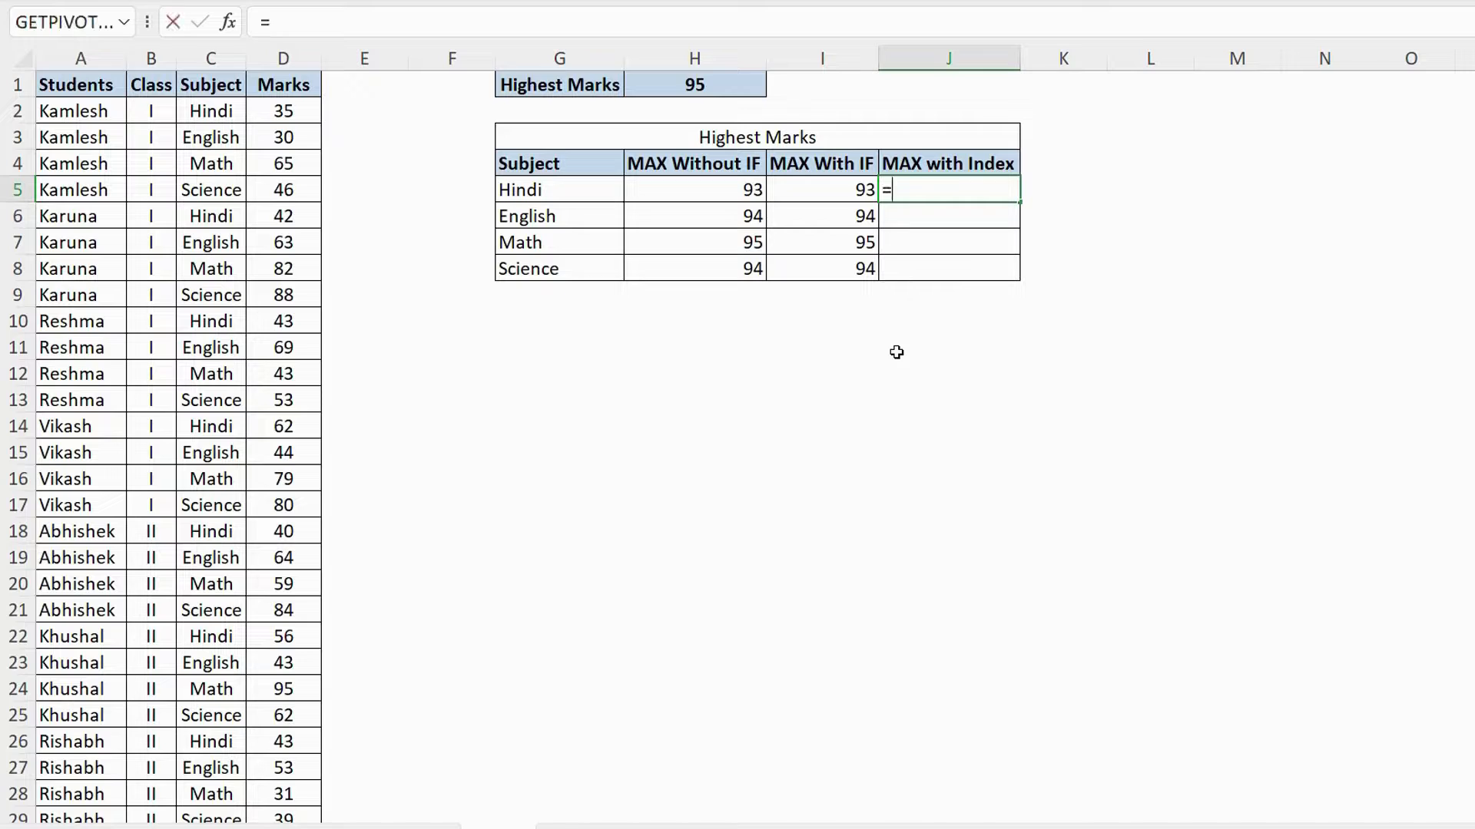
type("index")
key("Tab")
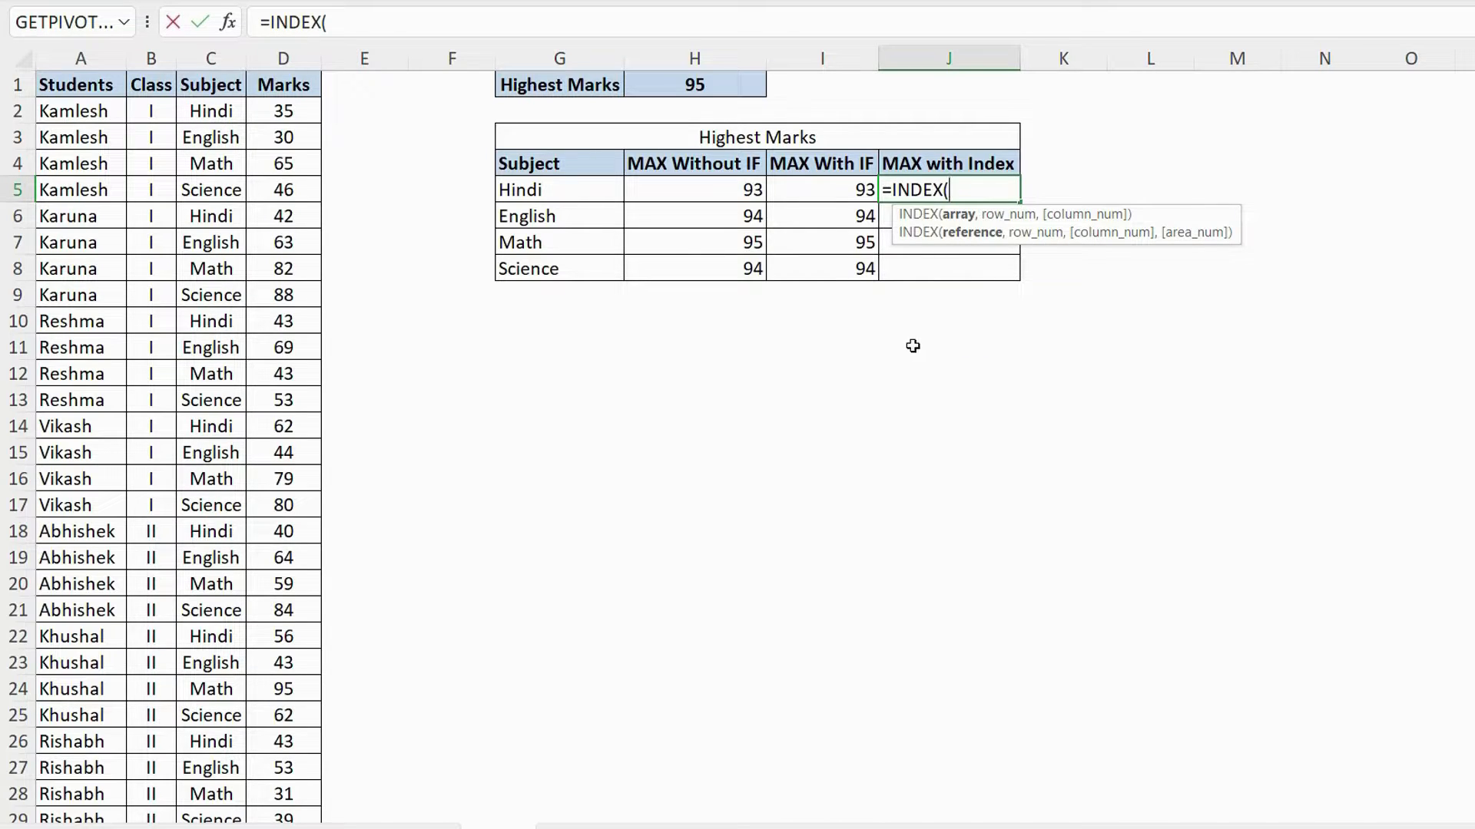
key("ctrl+v")
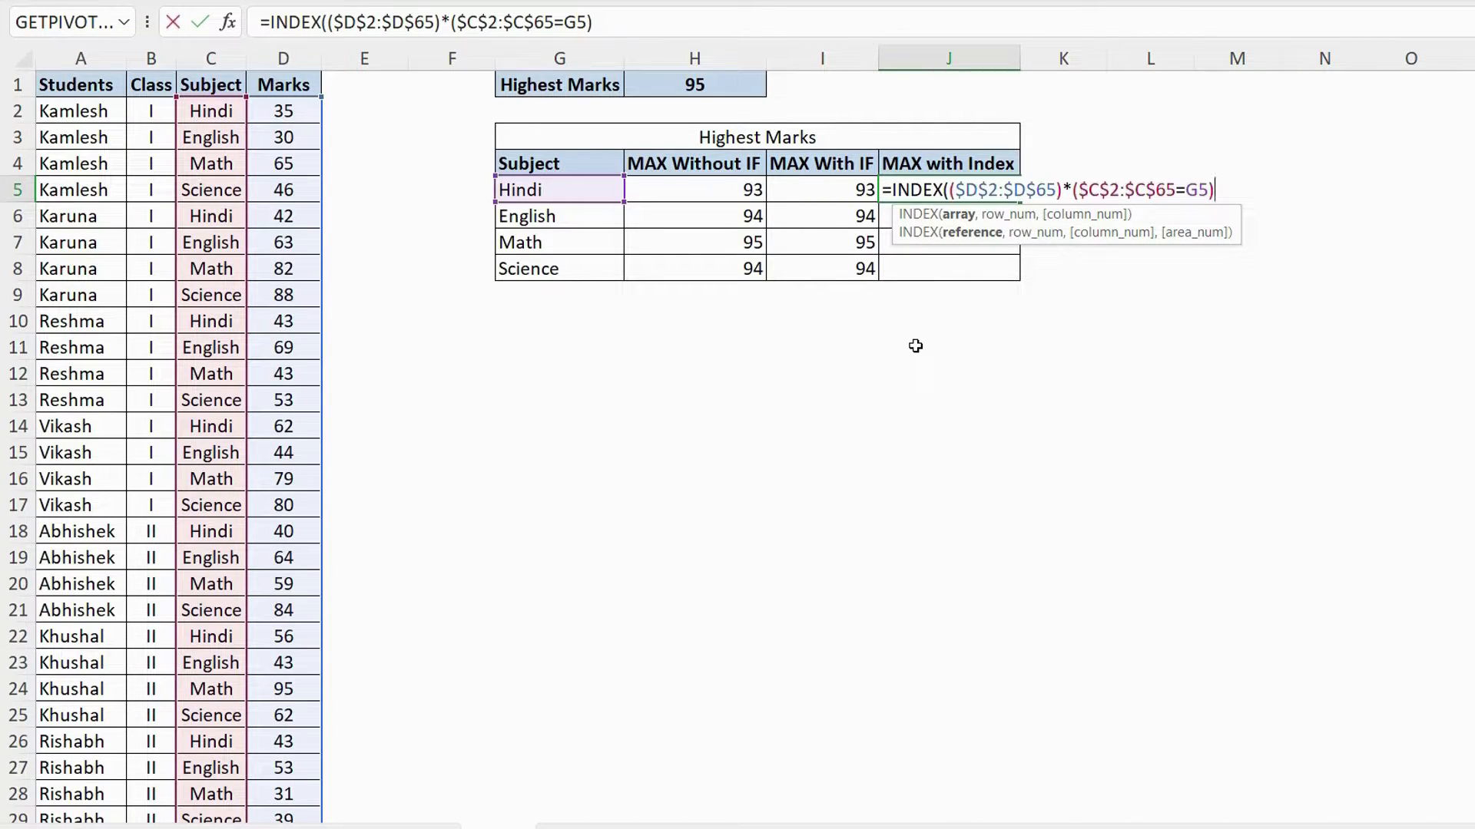
type(",0")
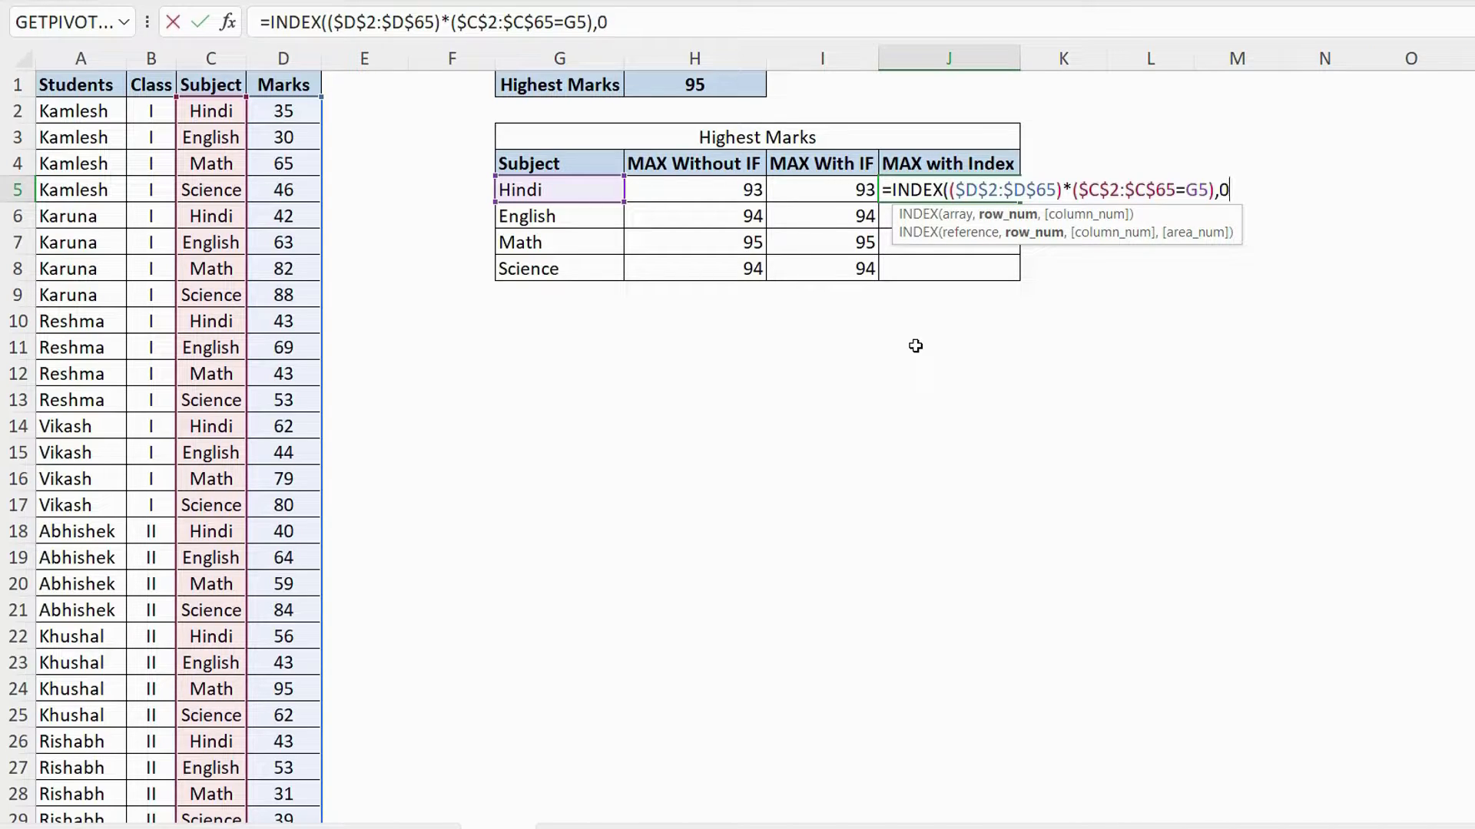
type(")")
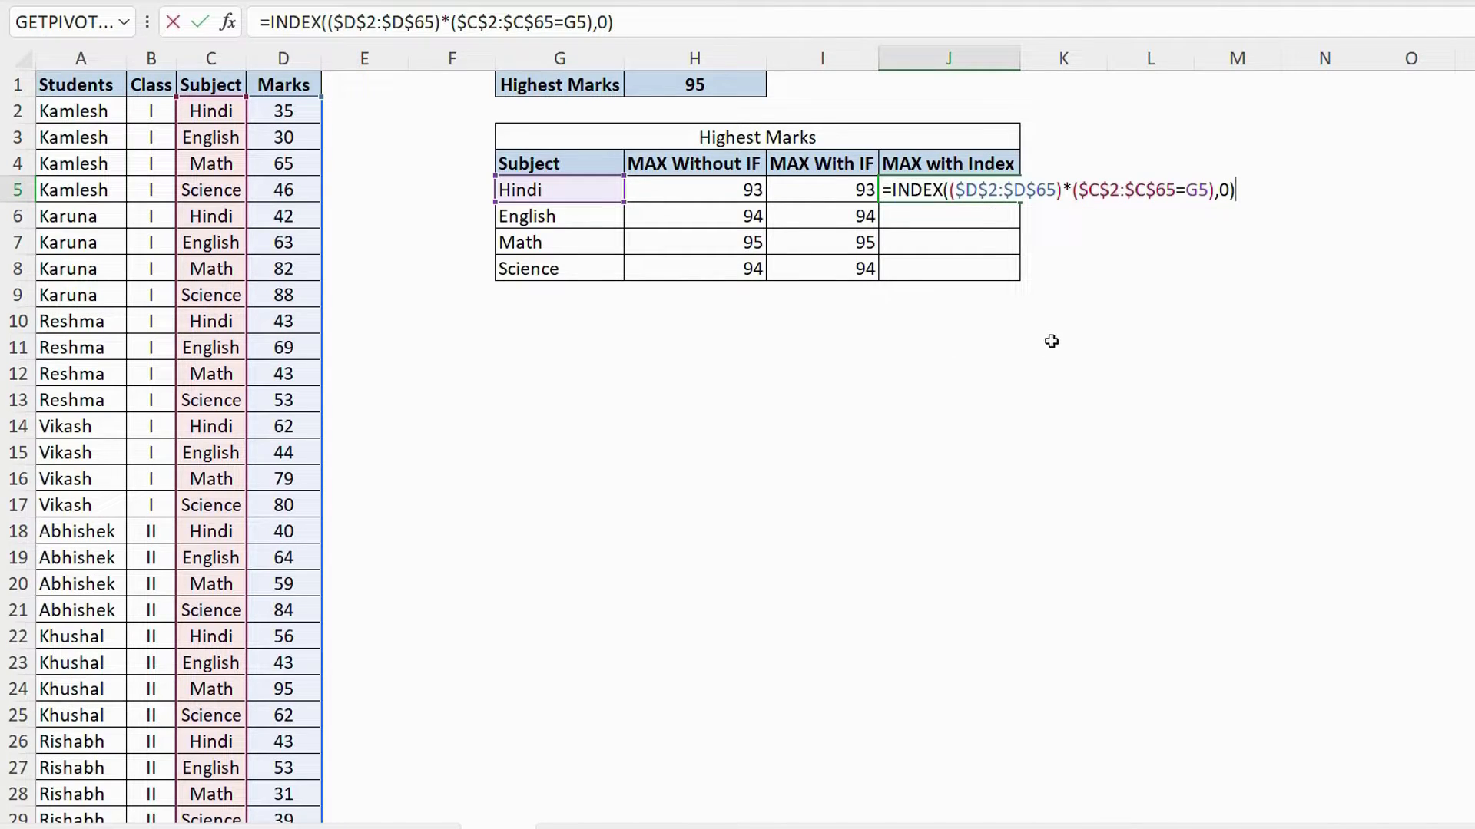
Step: Wrap the INDEX function in J5 inside MAX( ) and enter it as a normal formula
left_click(890, 188)
type("max")
key("Tab")
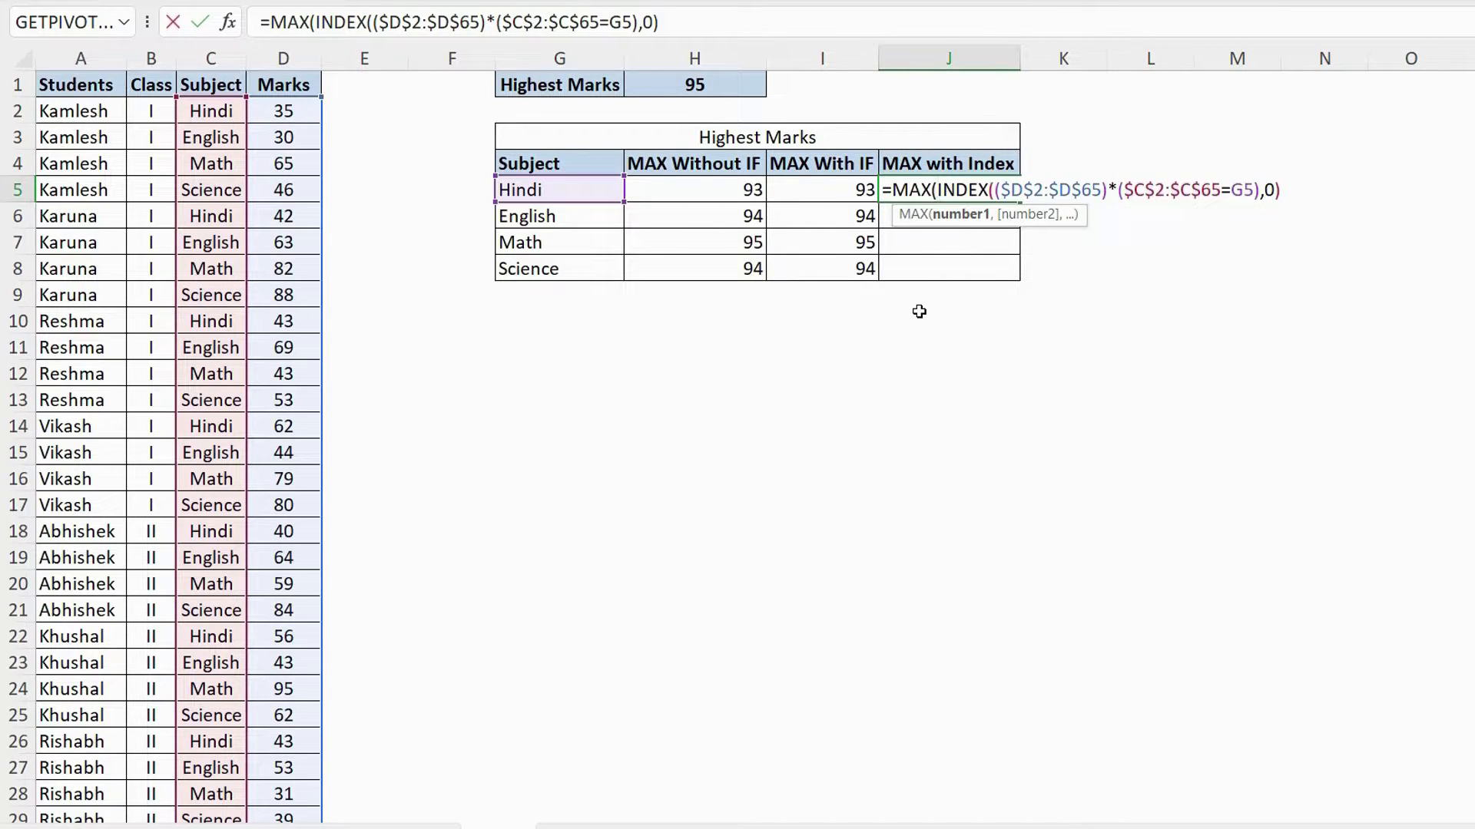
key("End")
type(")")
key("Return")
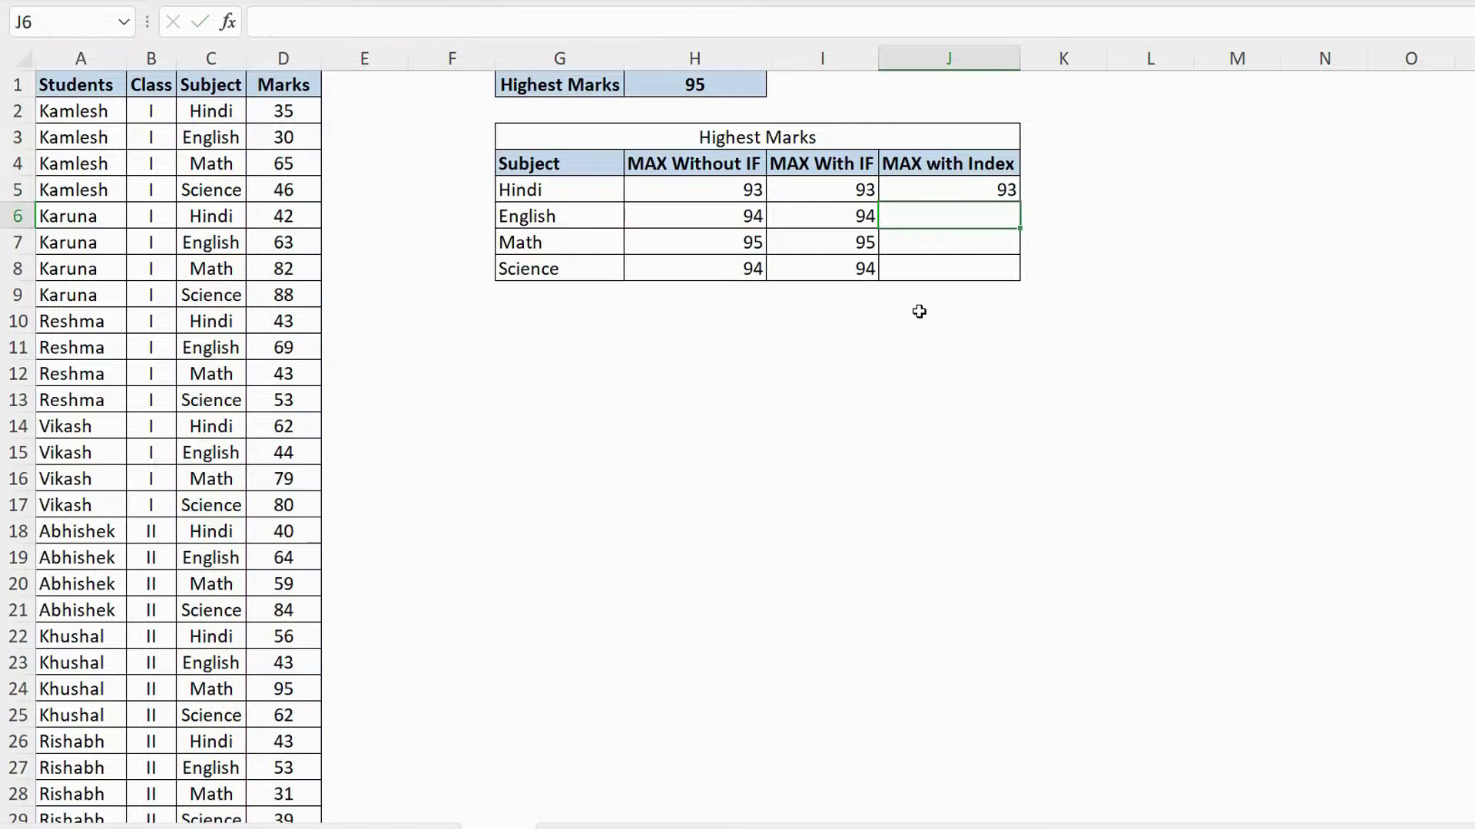
Step: Fill the MAX with Index formula in J5 down to the Science row
left_click(989, 191)
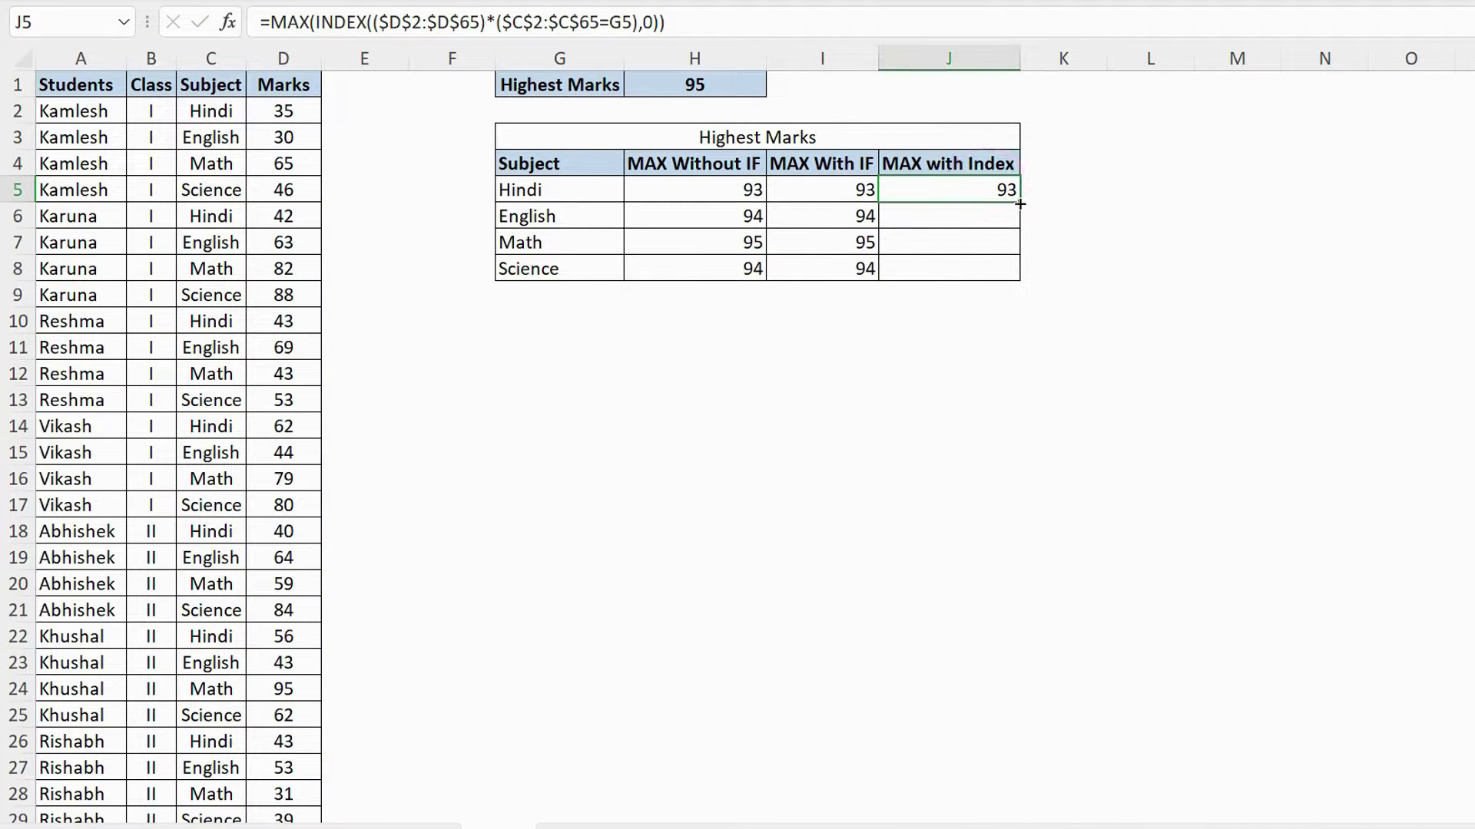
double_click(1021, 199)
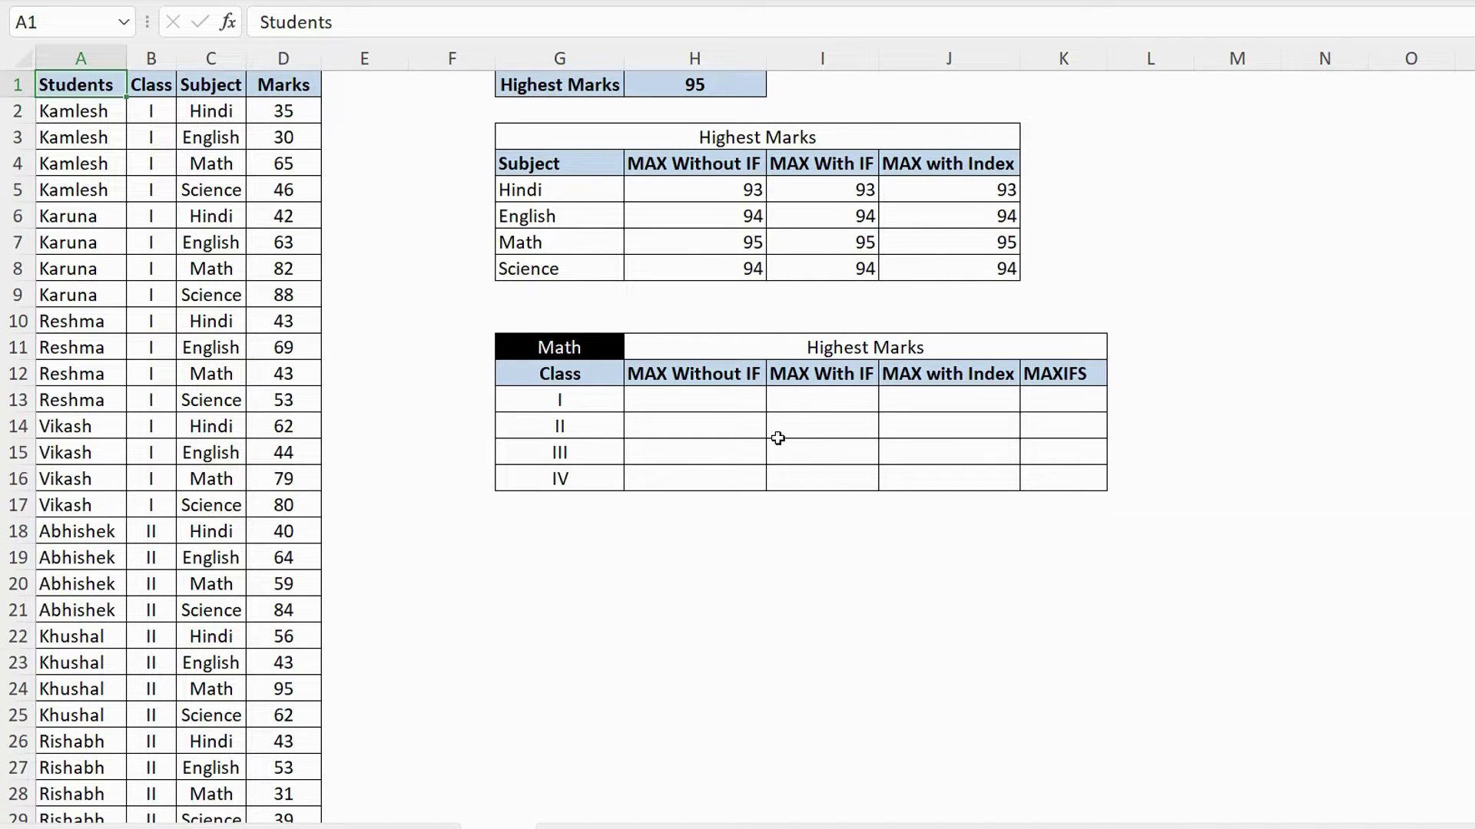
Step: Start the formula =MAX(($D$2:$D$65) in H13, under MAX Without IF for class I, with an absolute Marks range
left_click(724, 404)
type("=max")
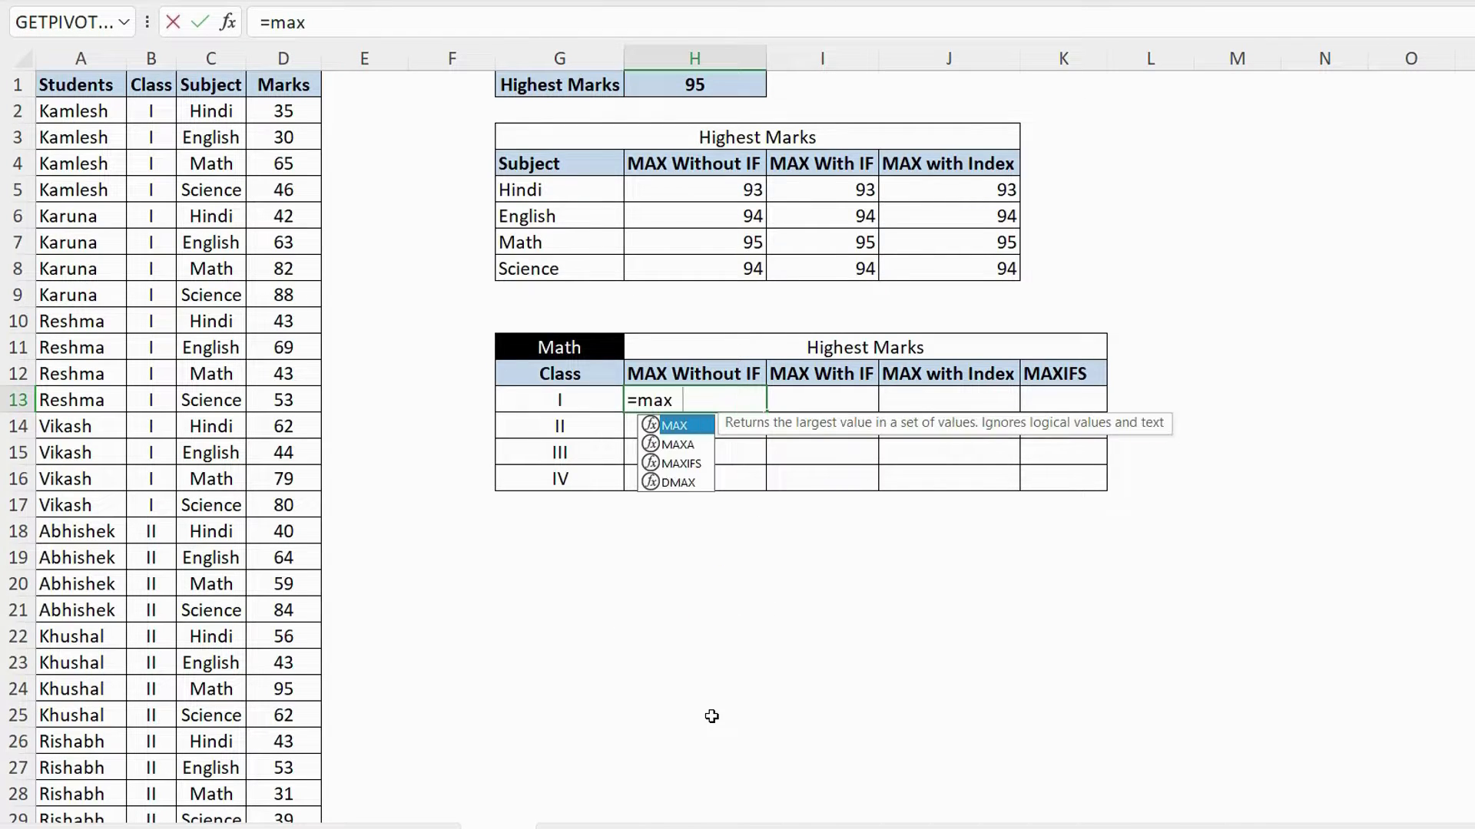
key("Tab")
type("(")
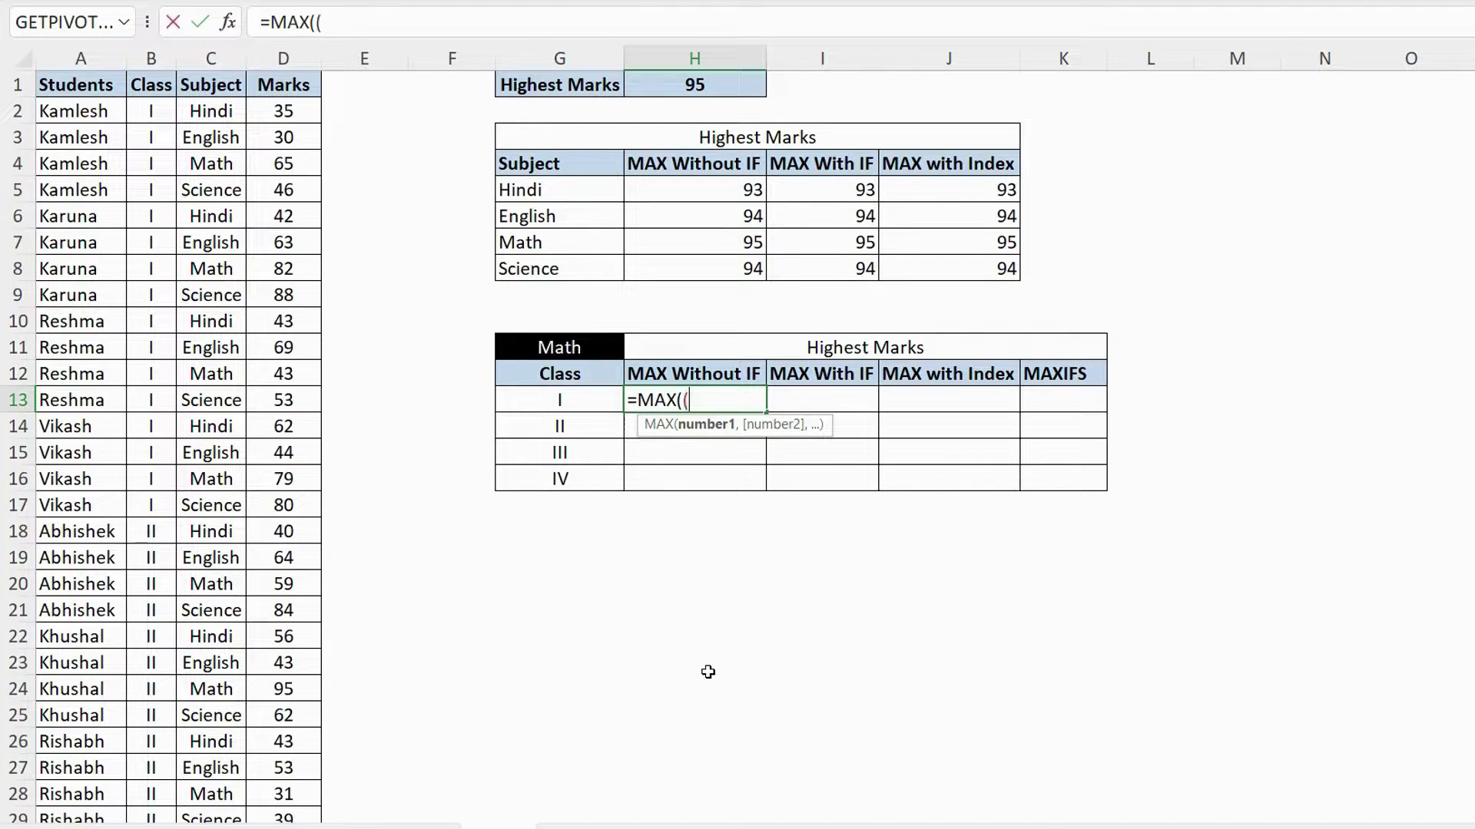
left_click(304, 110)
key("ctrl+shift+Down")
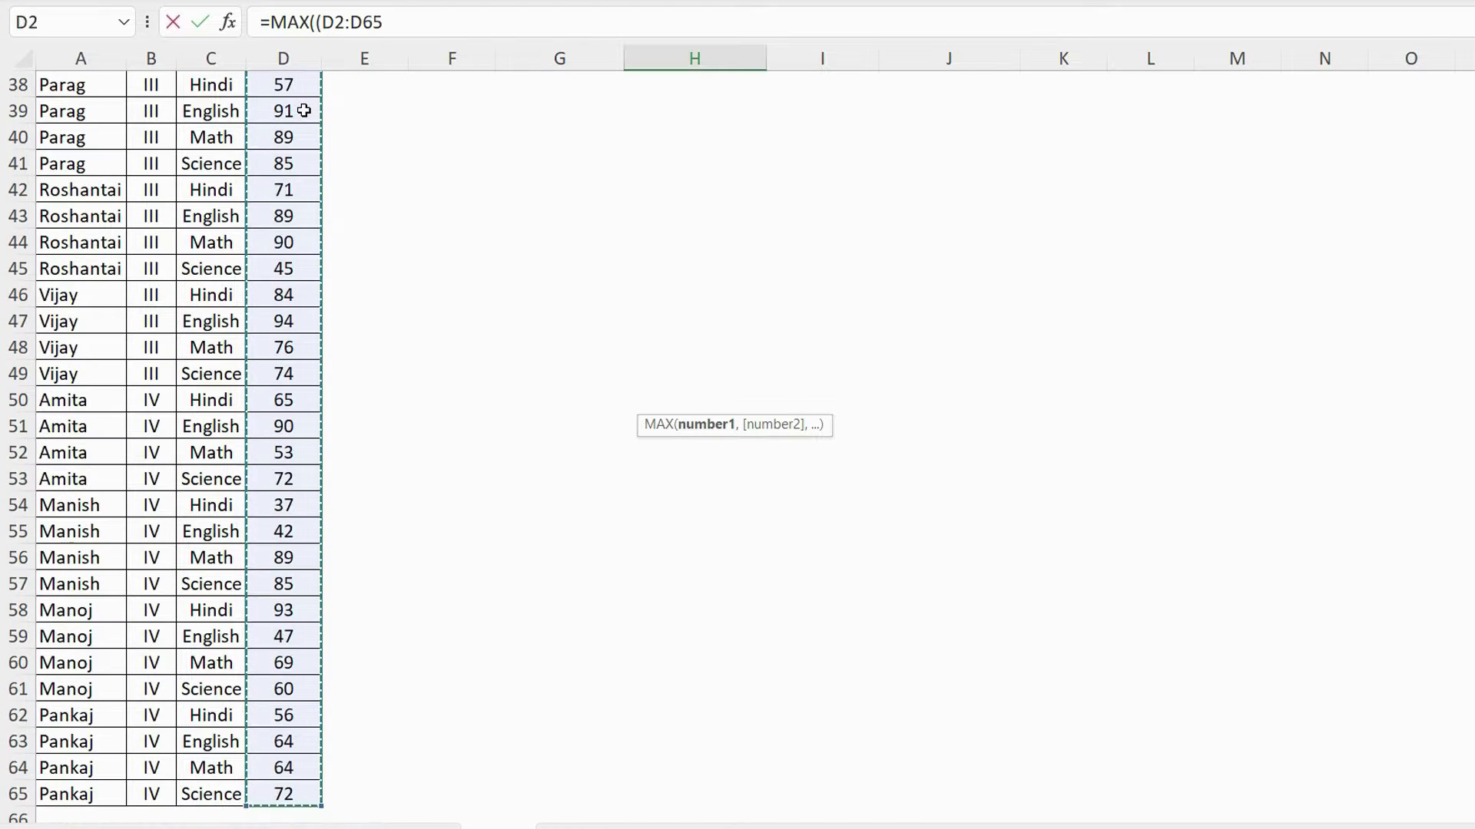
key("F4")
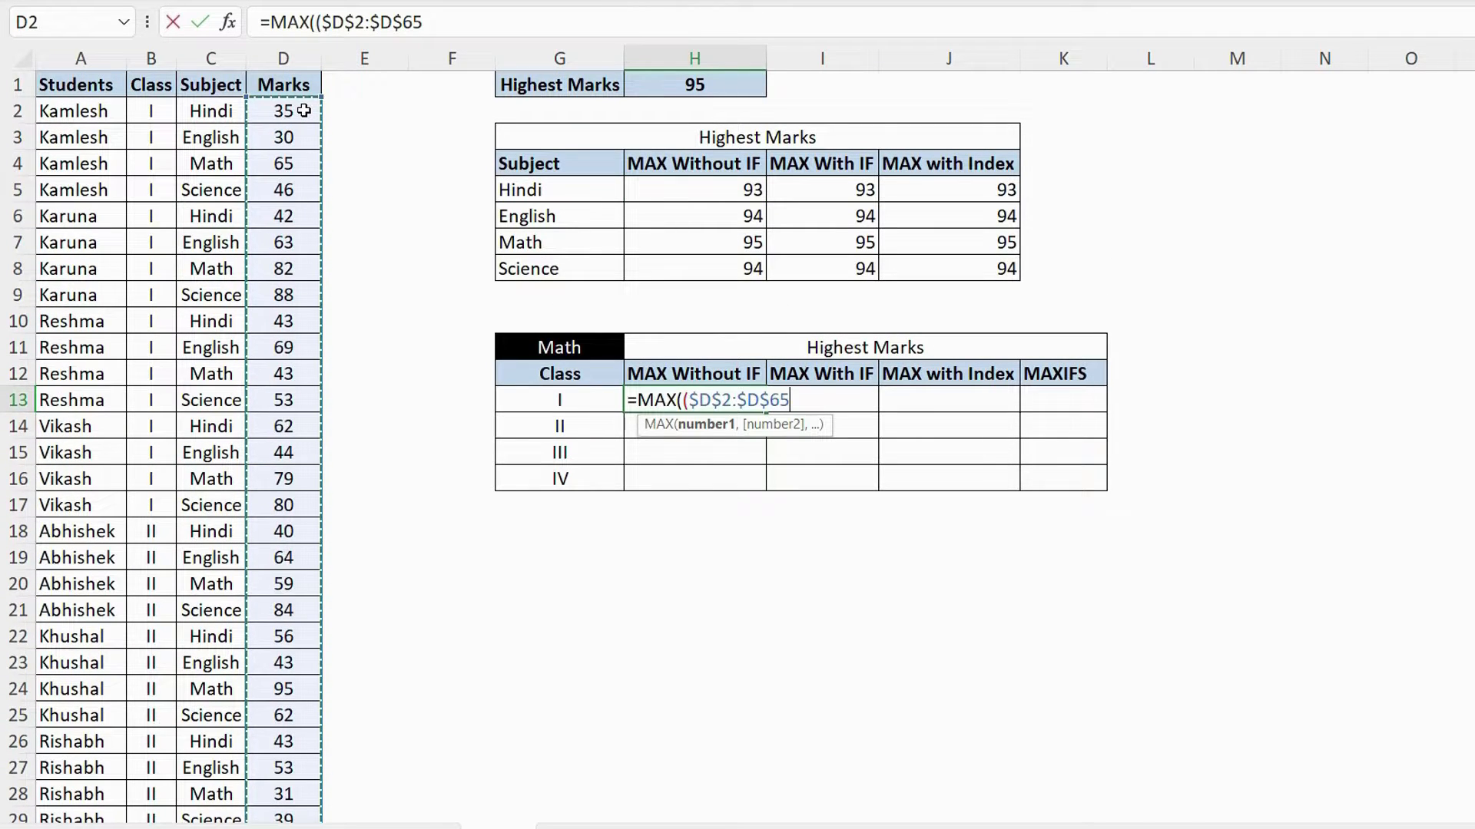
type(")")
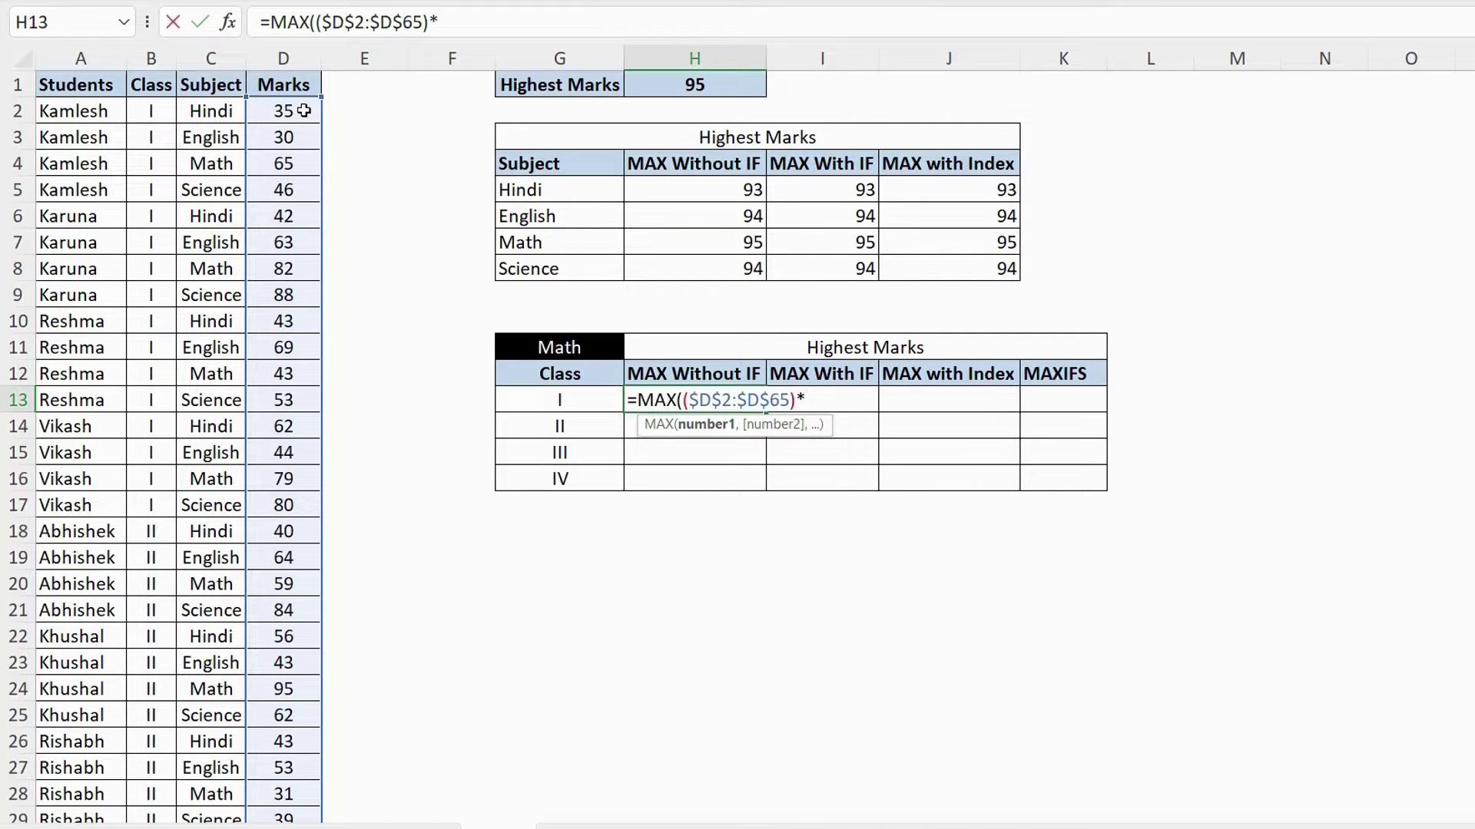
Step: Multiply the Marks range in H13 by the subject condition ($C$2:$C$65=$G$11)
type("*(")
left_click(200, 113)
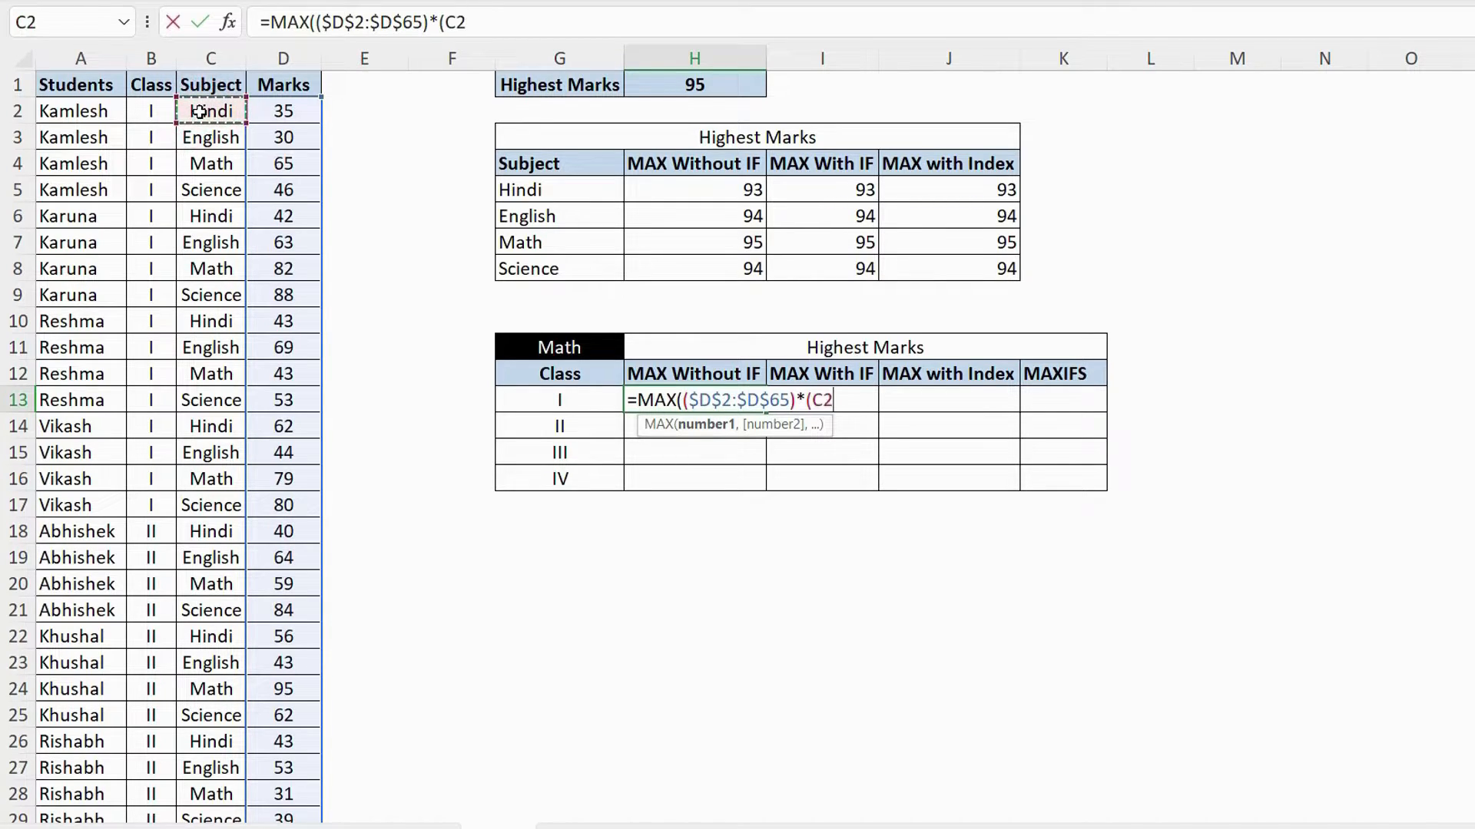
key("ctrl+shift+Down")
key("ctrl+BackSpace")
key("F4")
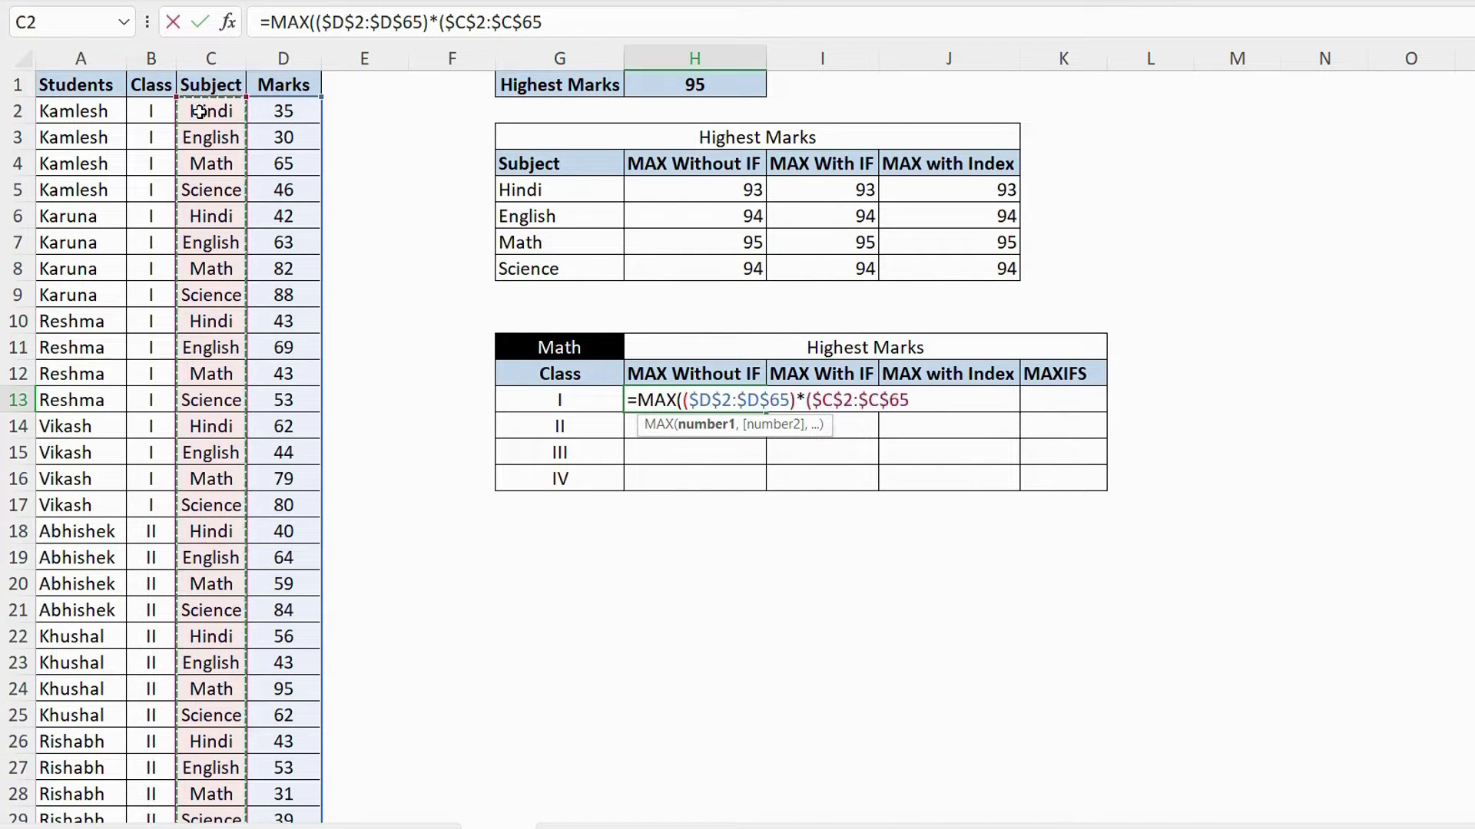
type("=")
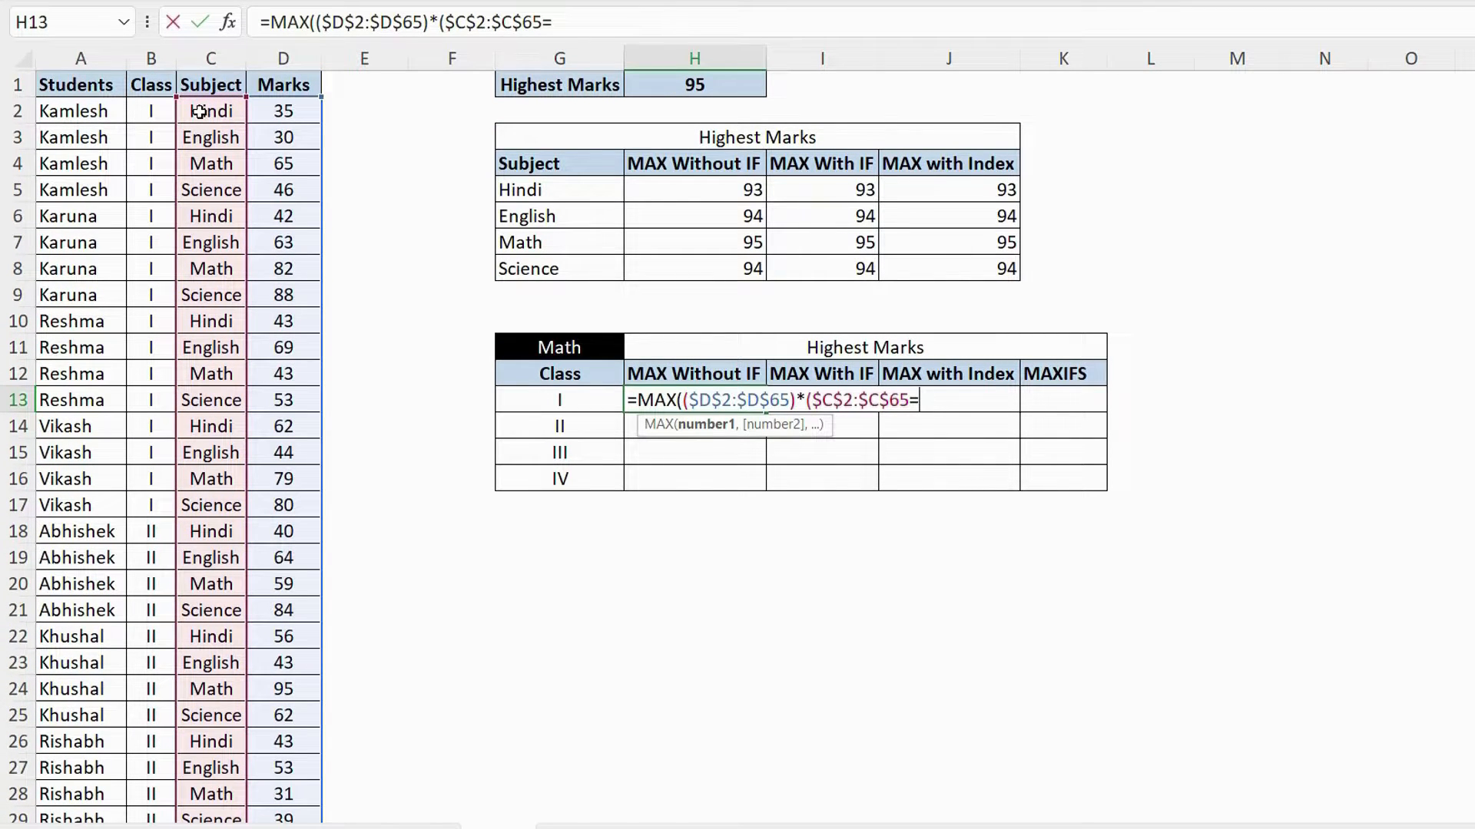
left_click(584, 348)
key("F4")
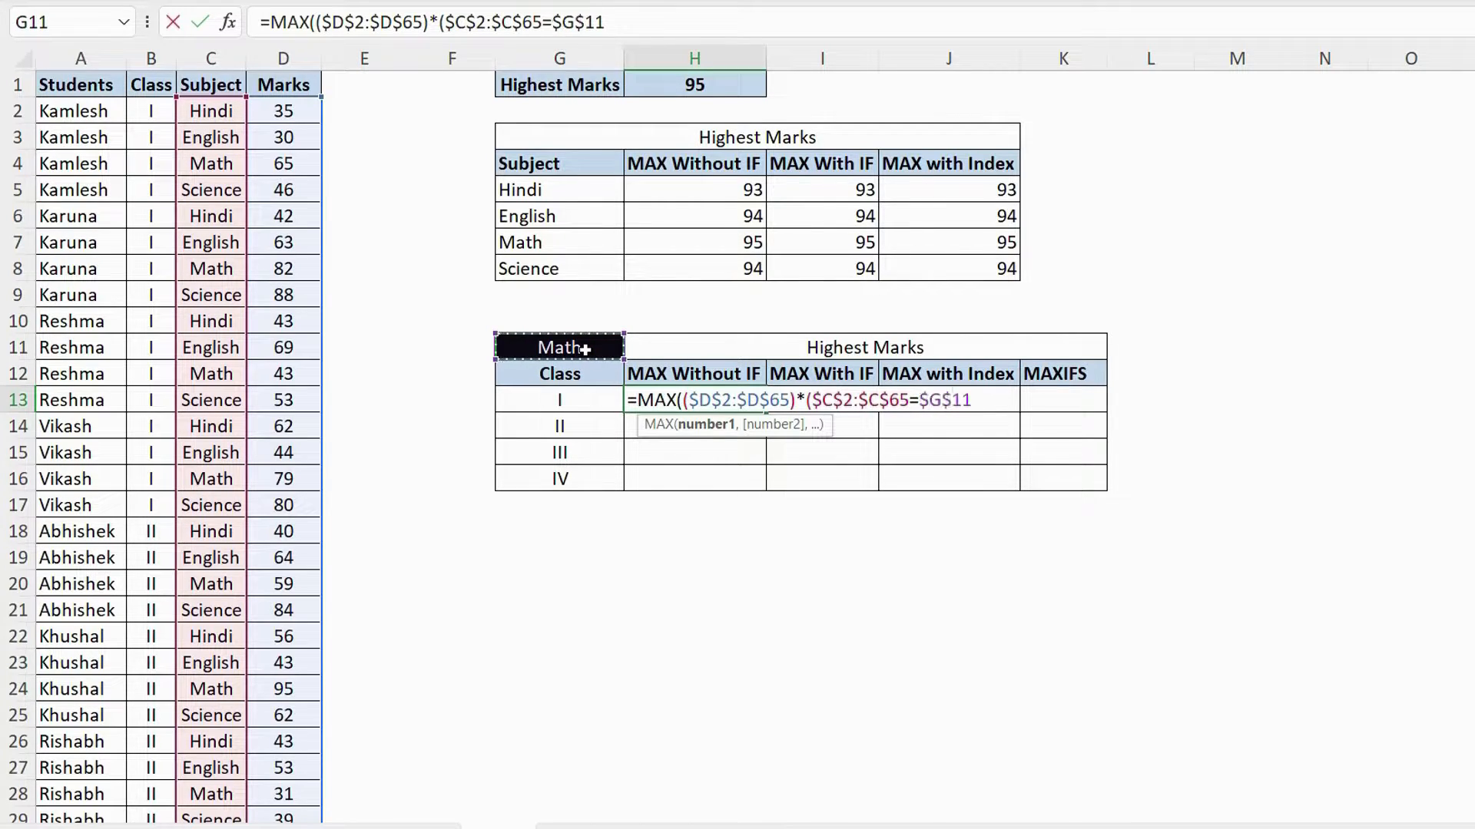
type(")")
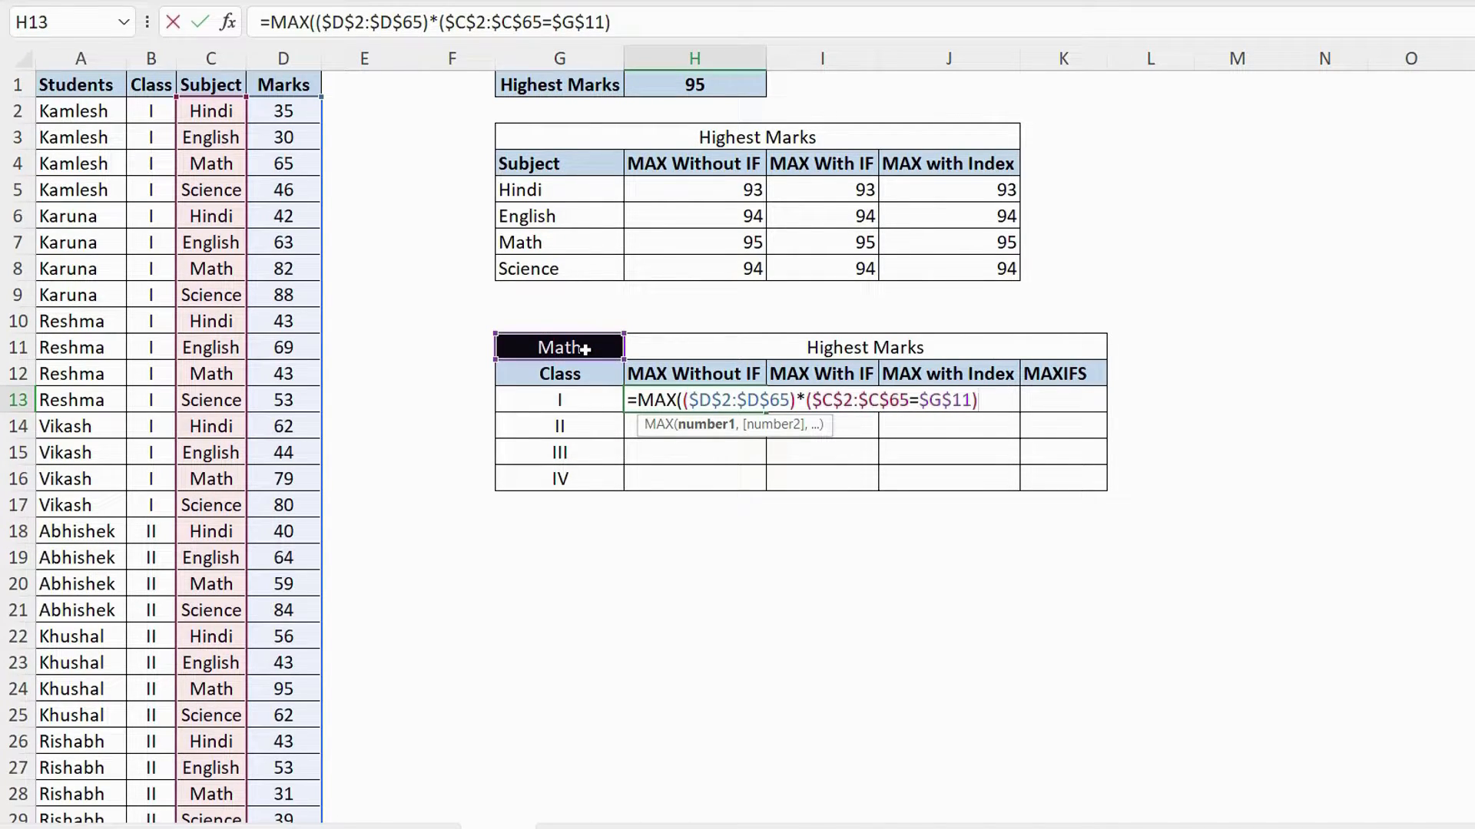
Step: Add the class condition *($B$2:$B$65=G13)) to H13, enter it as an array formula, and fill it down to class IV
type("*(")
left_click(165, 112)
key("ctrl+shift+Down")
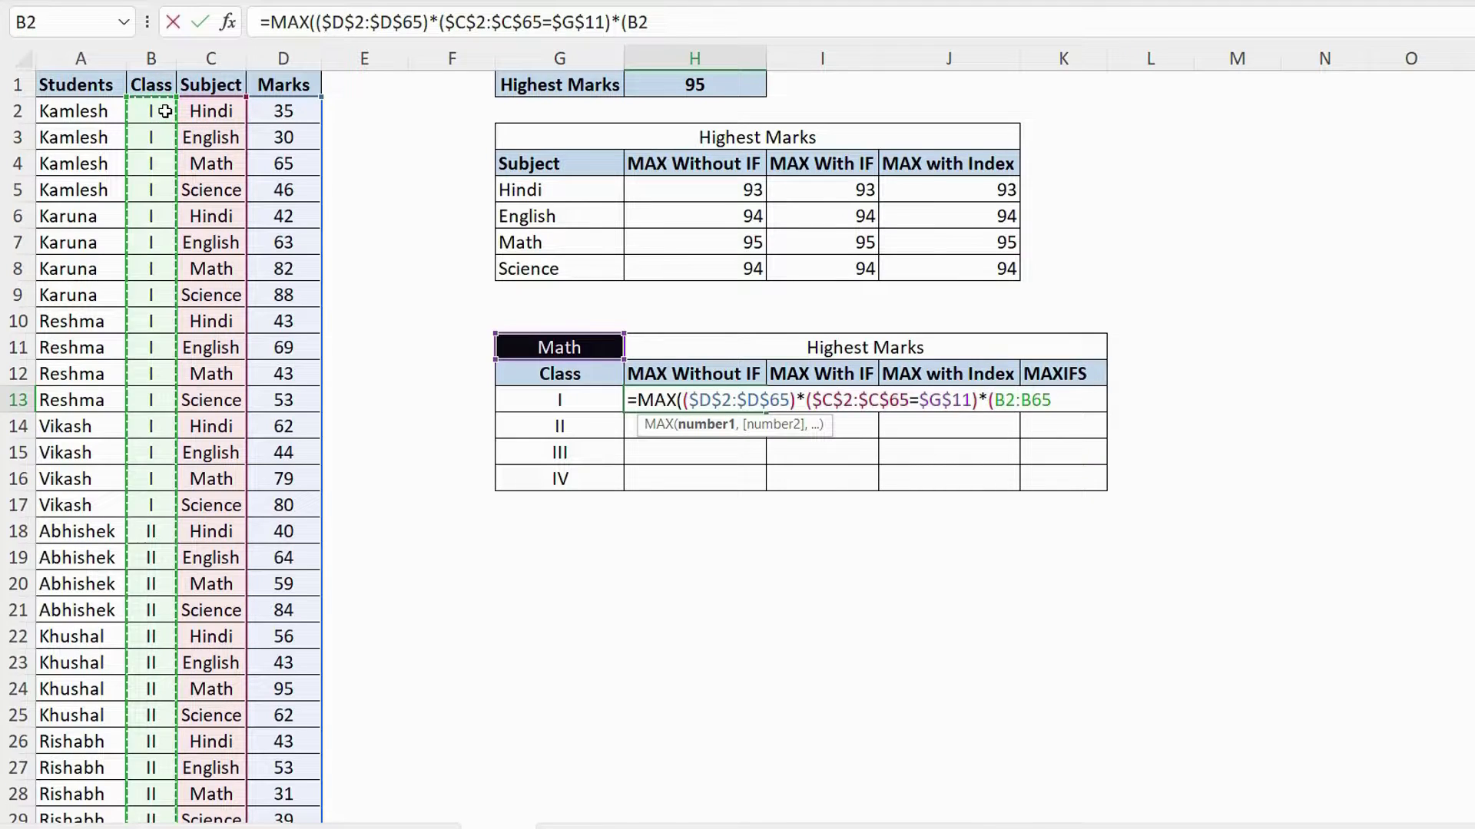
key("F4")
scroll(165, 111, "up", 1)
key("F4")
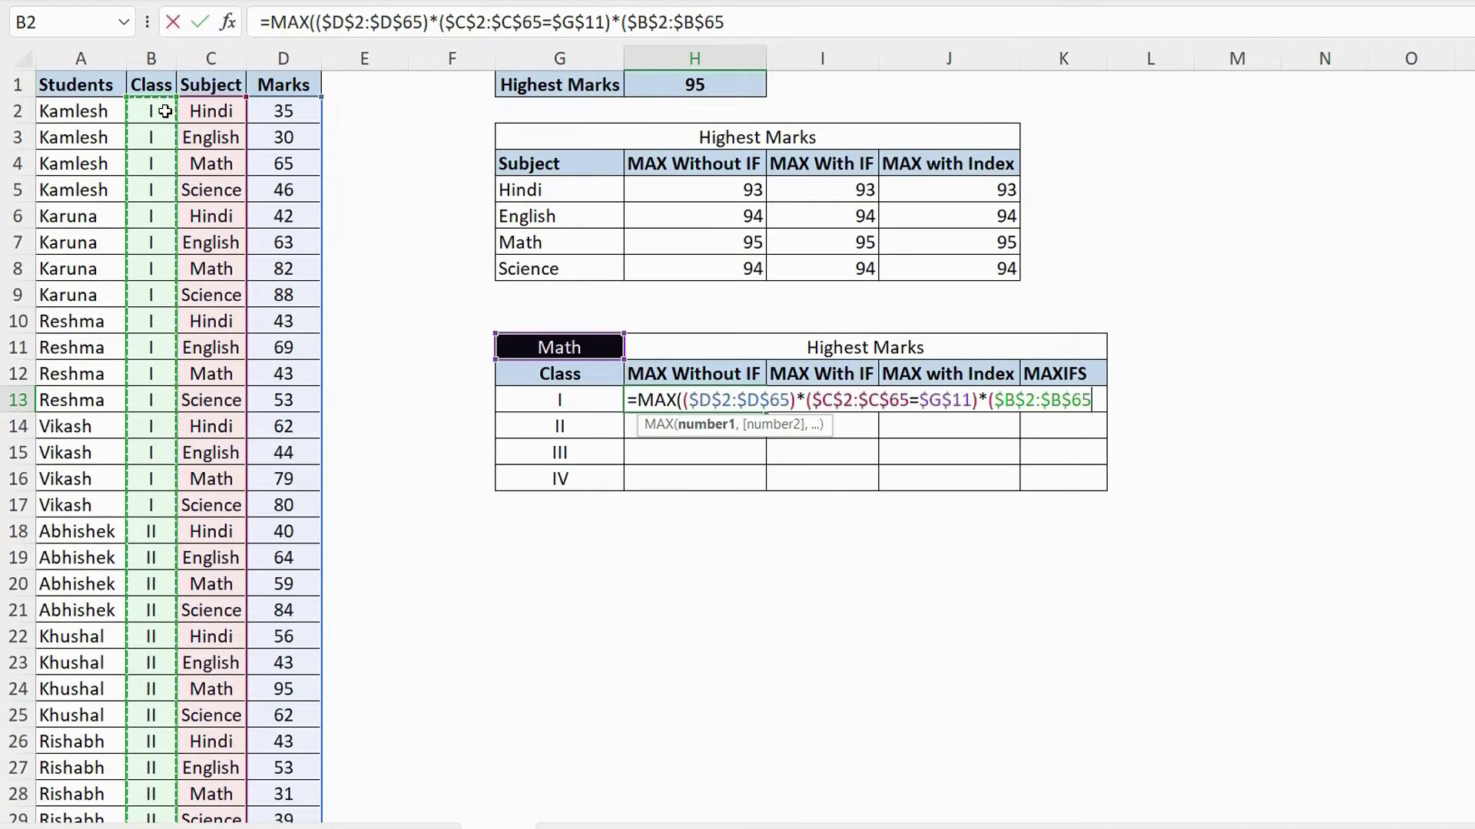
type("=")
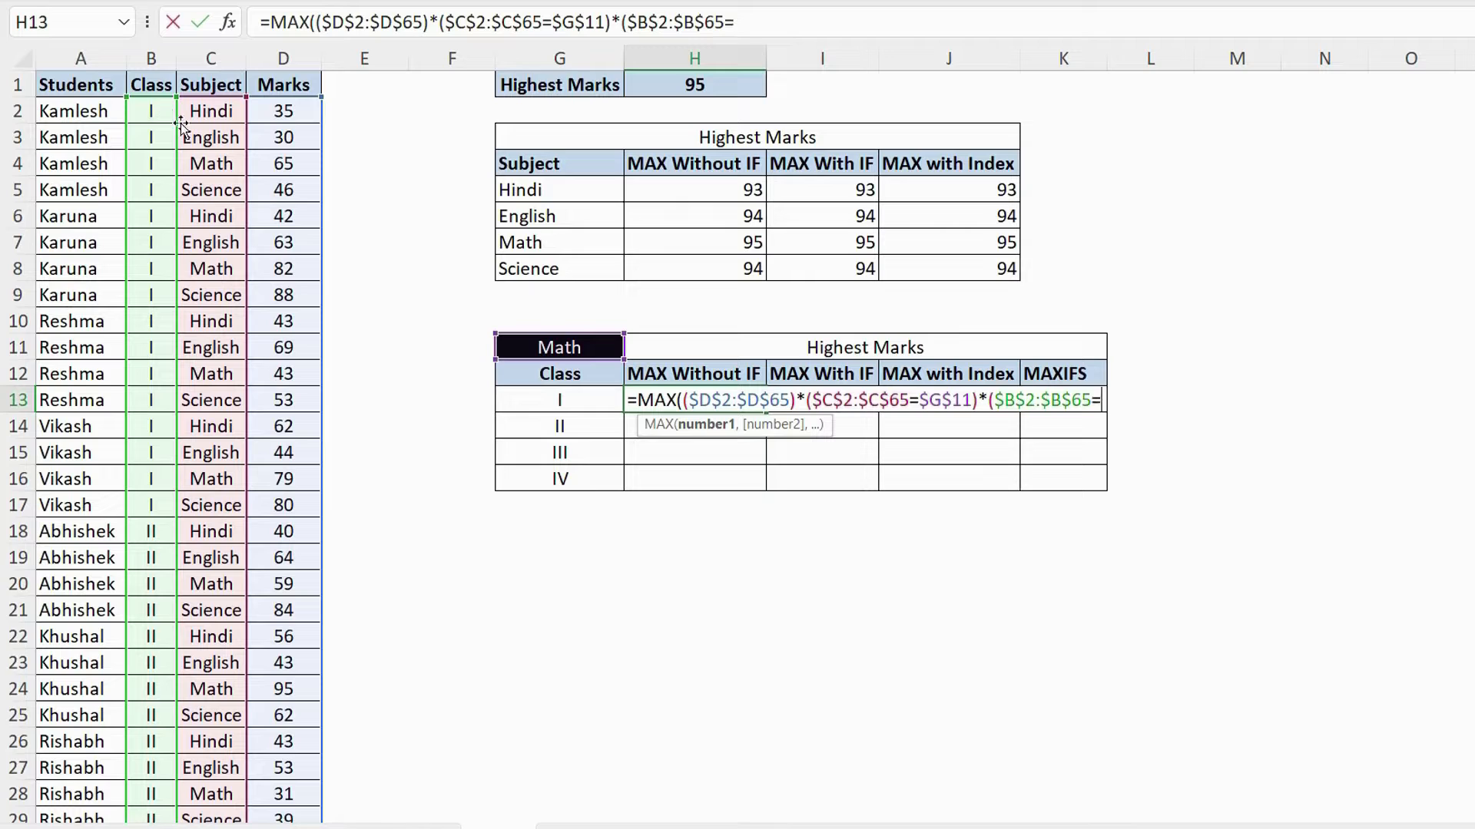
left_click(568, 403)
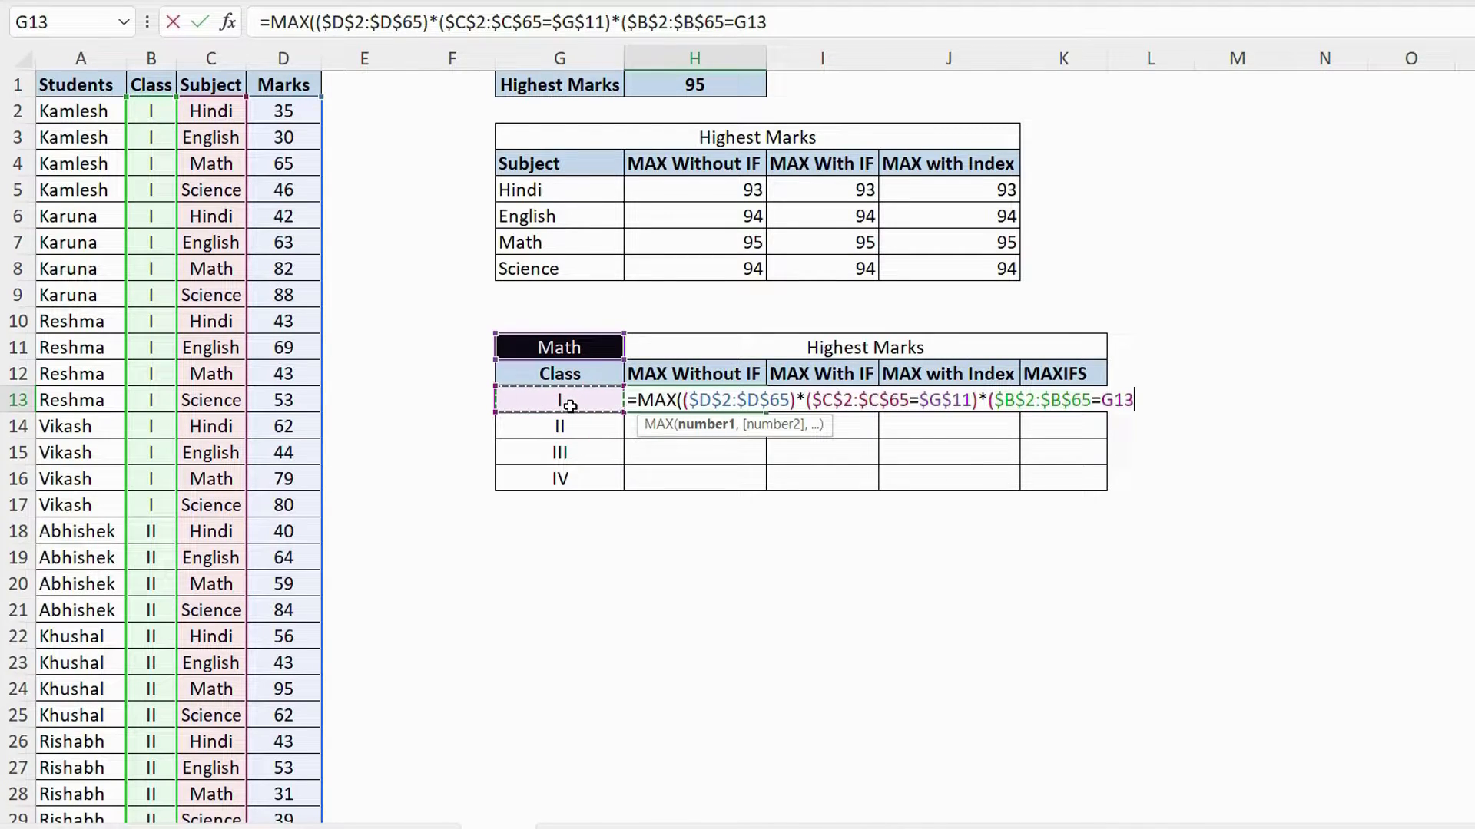
type("))")
key("ctrl+shift+Return")
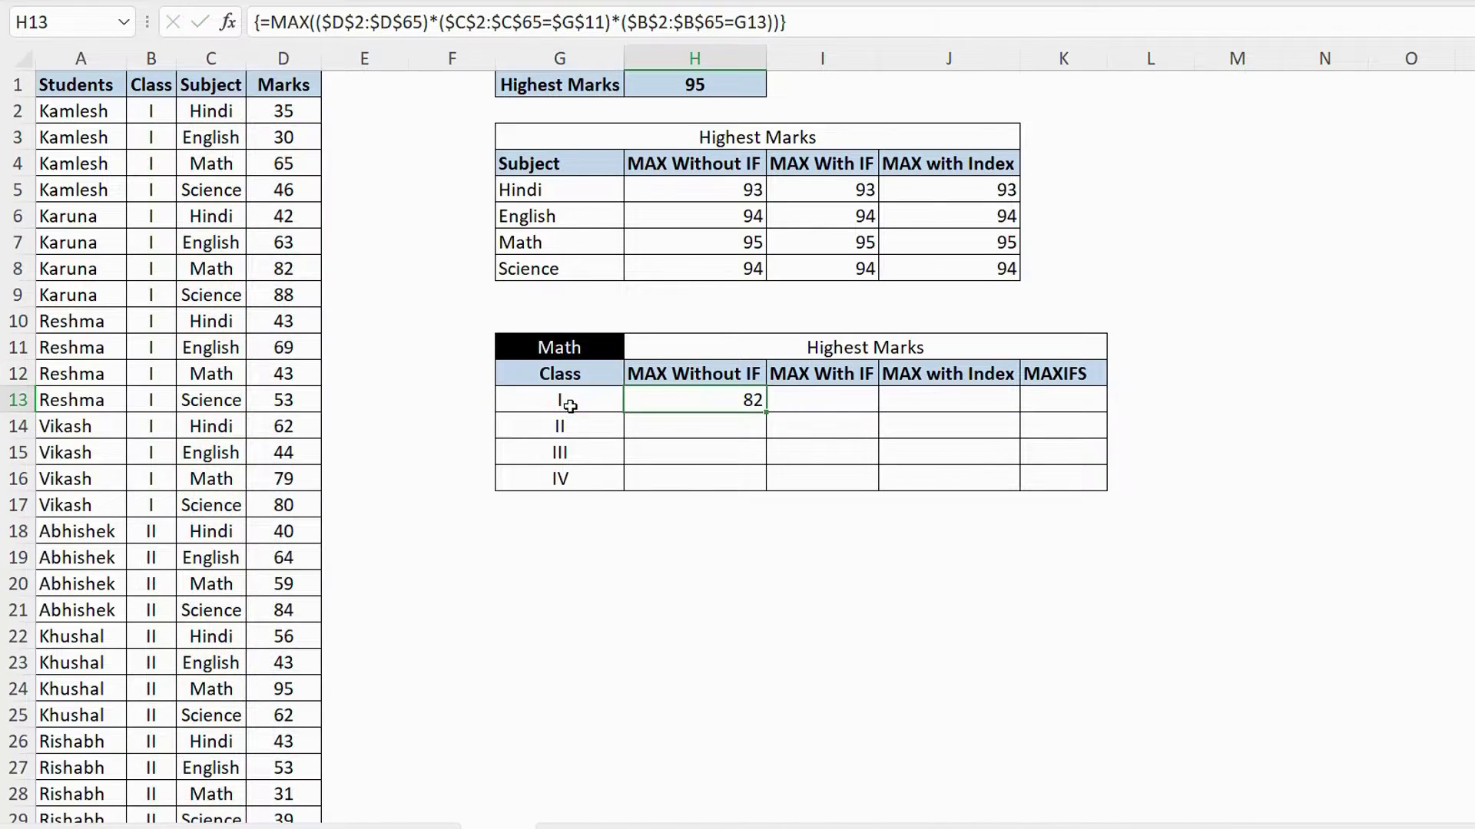
double_click(768, 410)
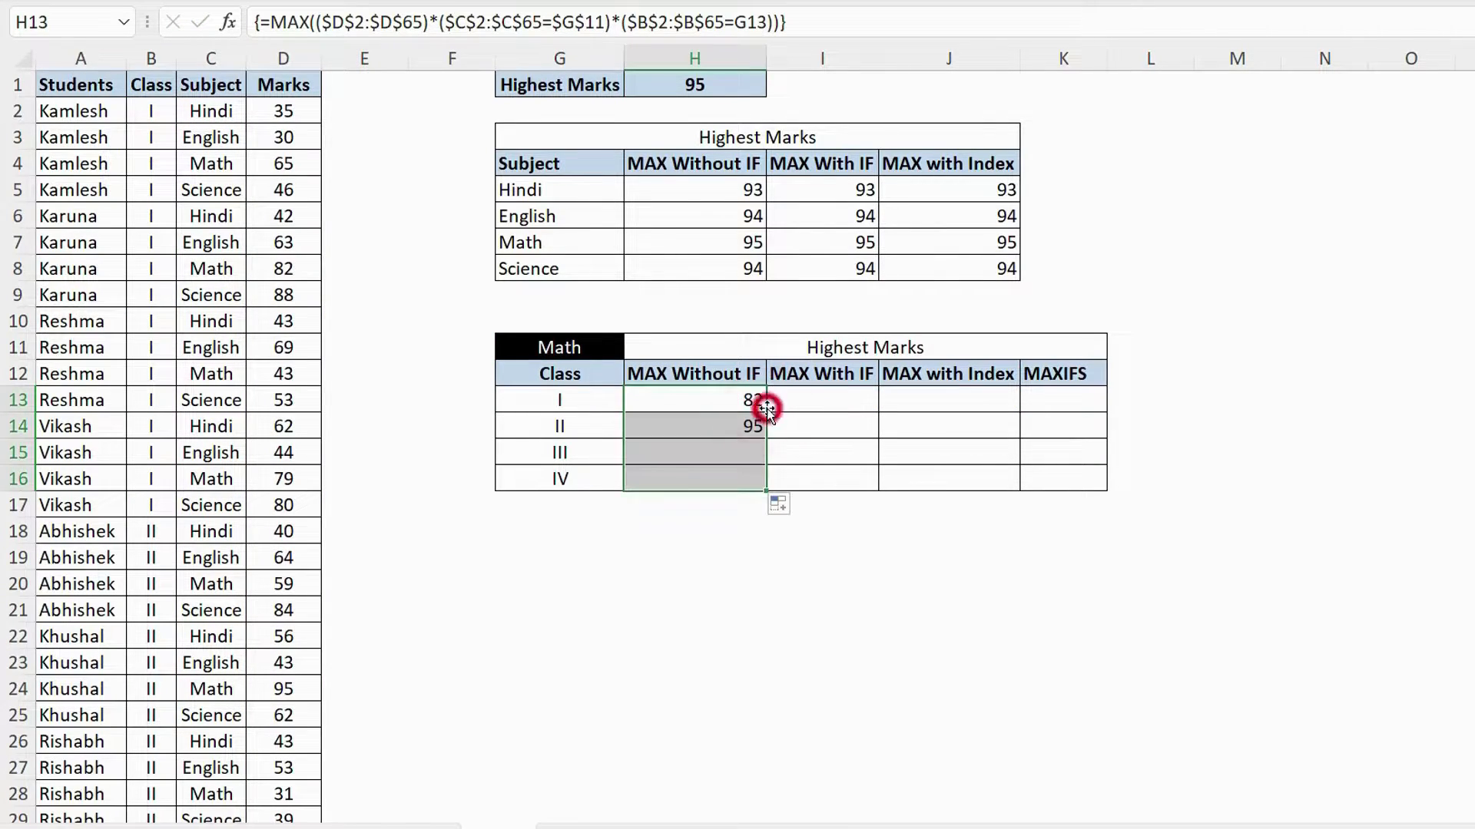
Step: Start an IF formula in I13, under MAX With IF for class I, with the subject test $C$2:$C$65=$G$11
left_click(795, 408)
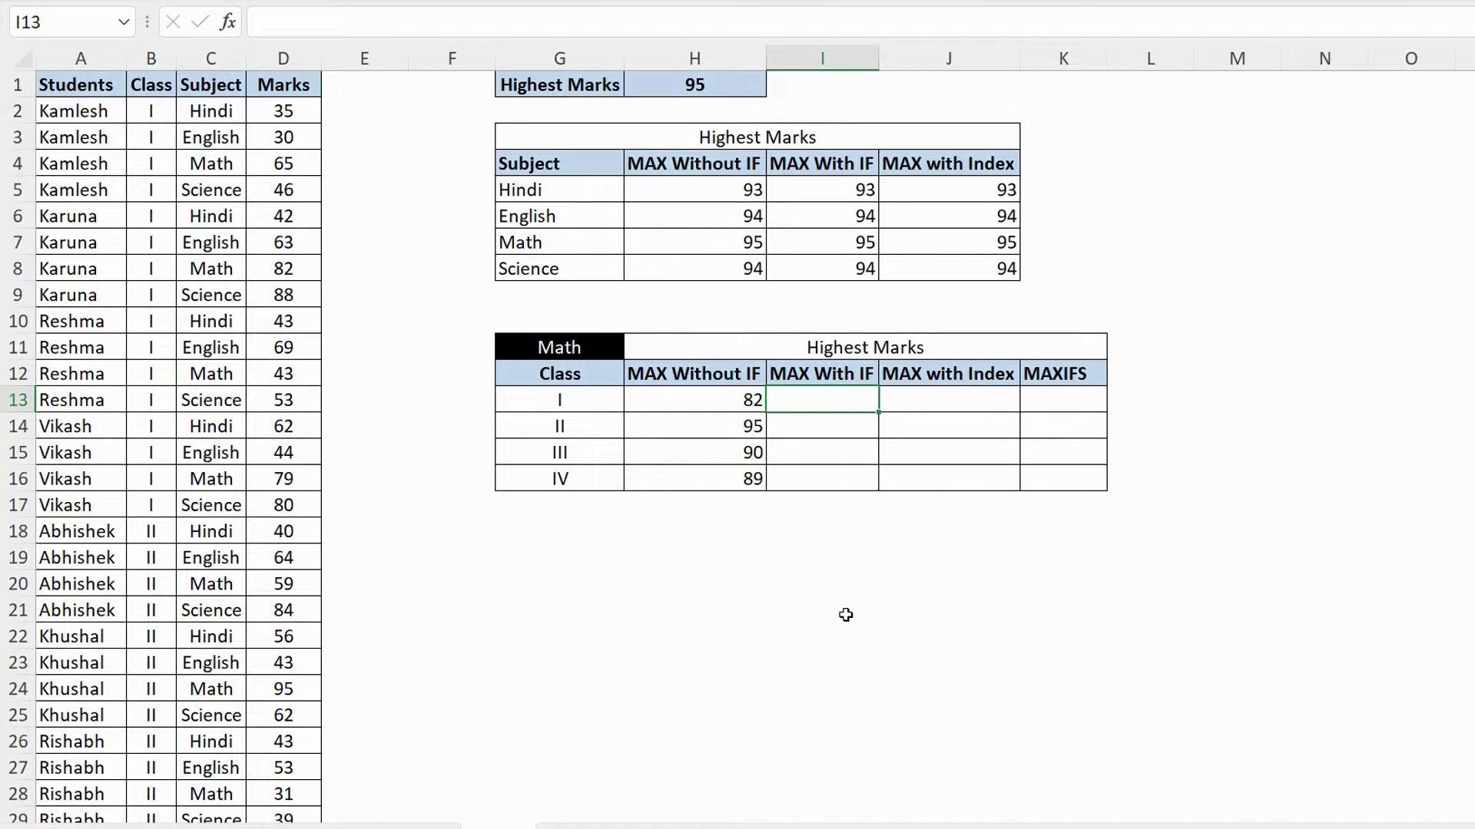
type("=if")
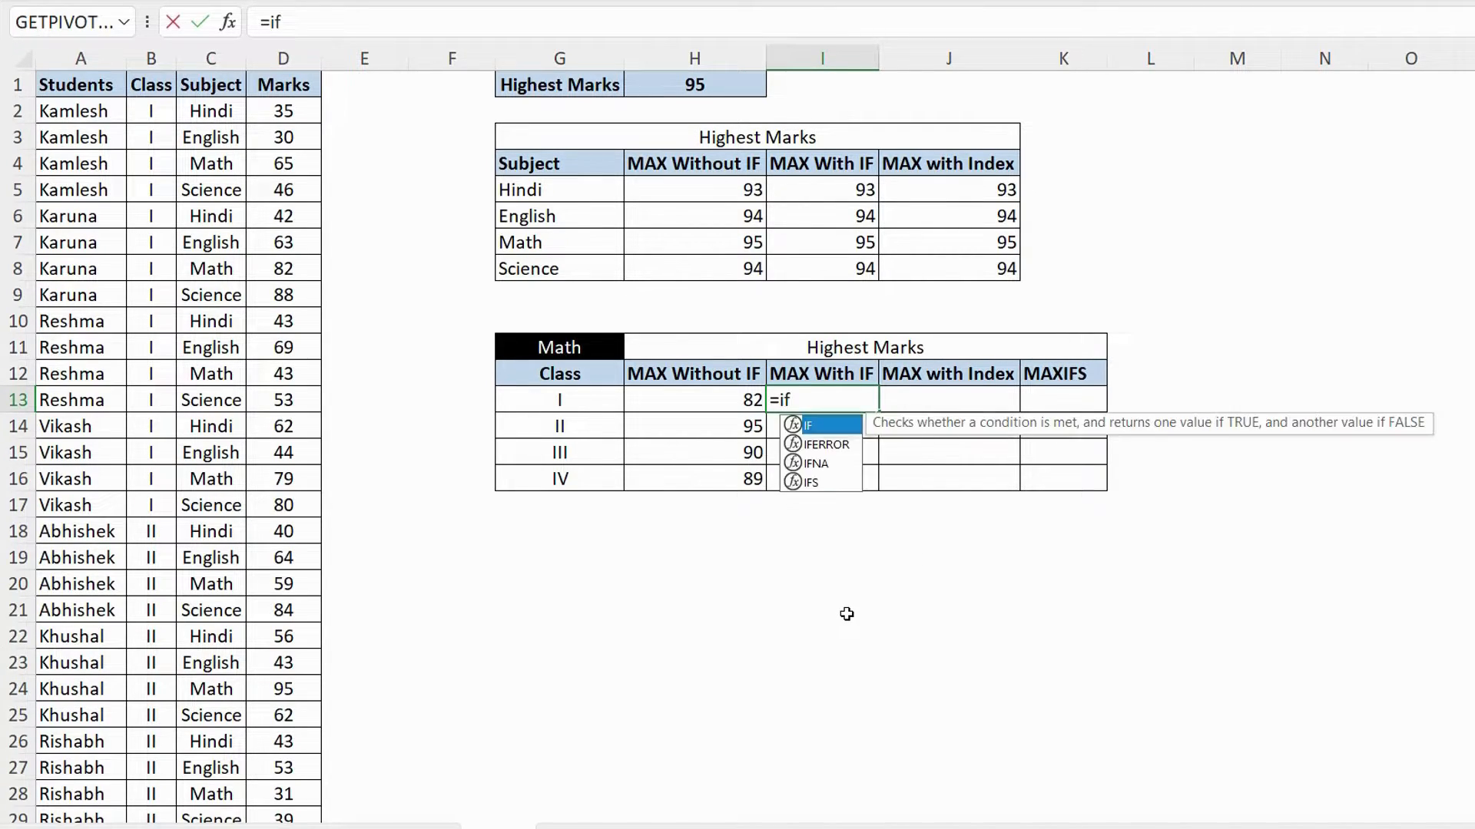
key("Tab")
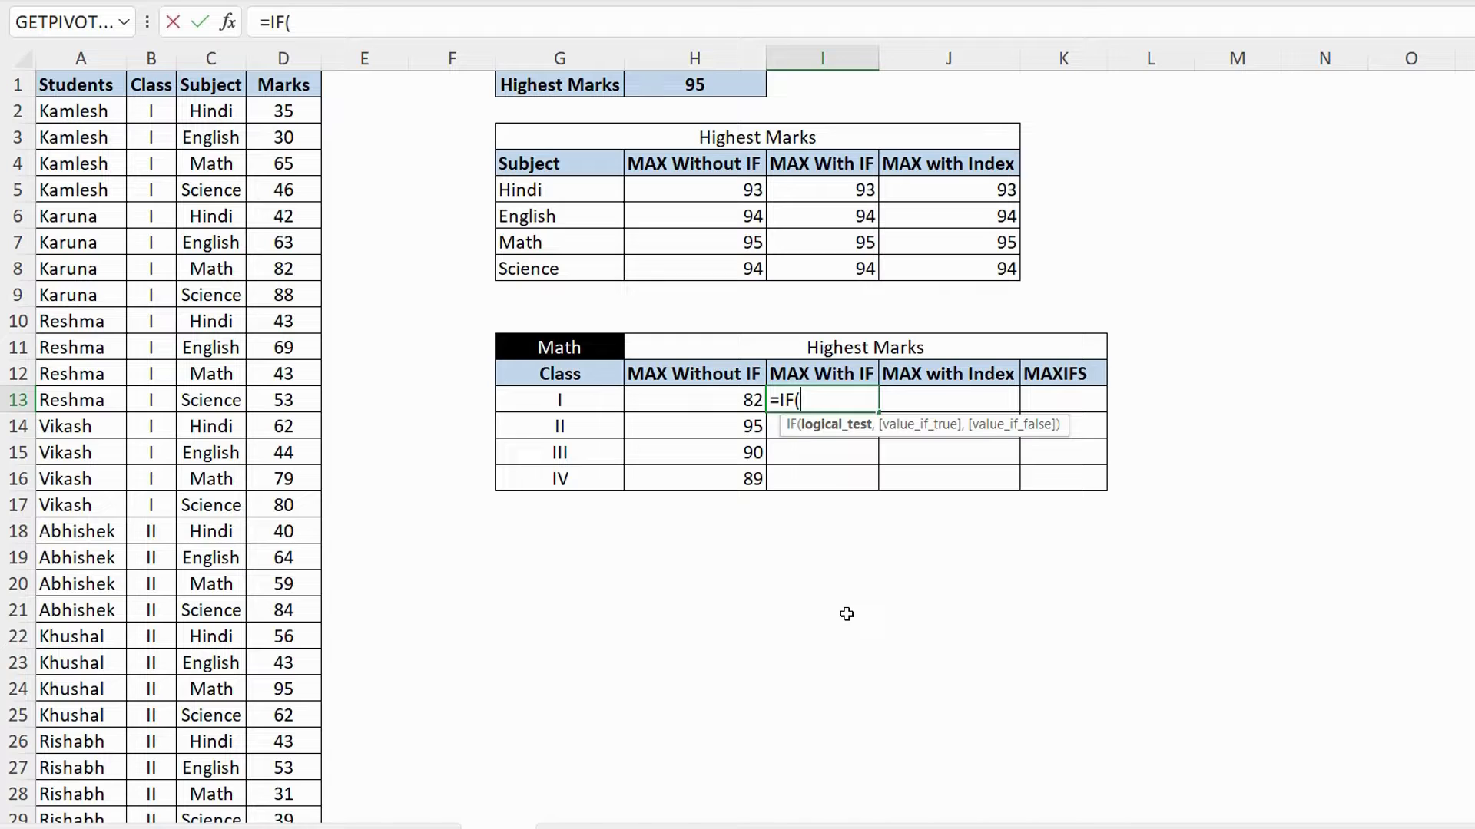
left_click(217, 111)
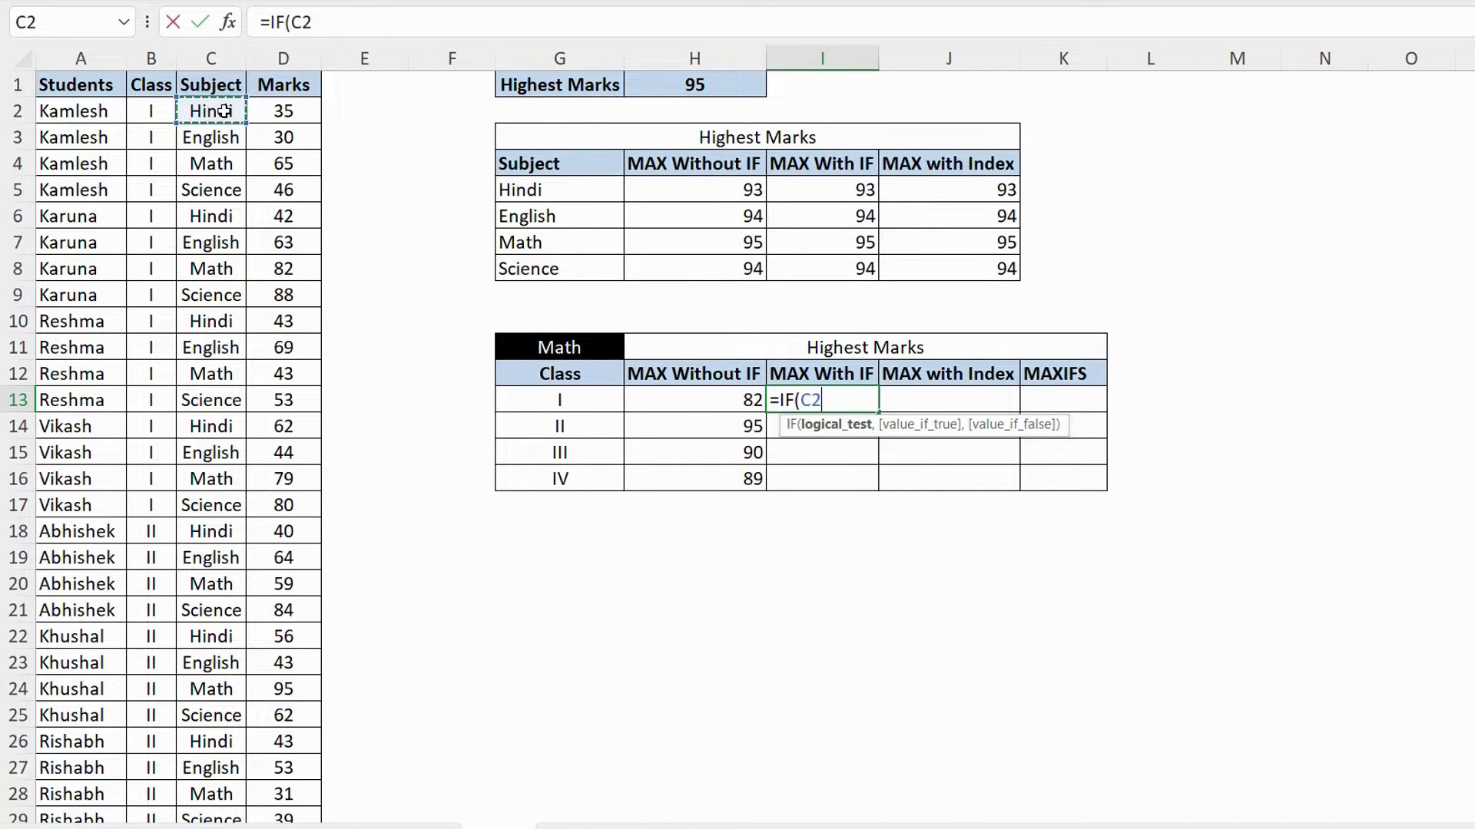
key("ctrl+shift+Down")
key("F4")
type("=")
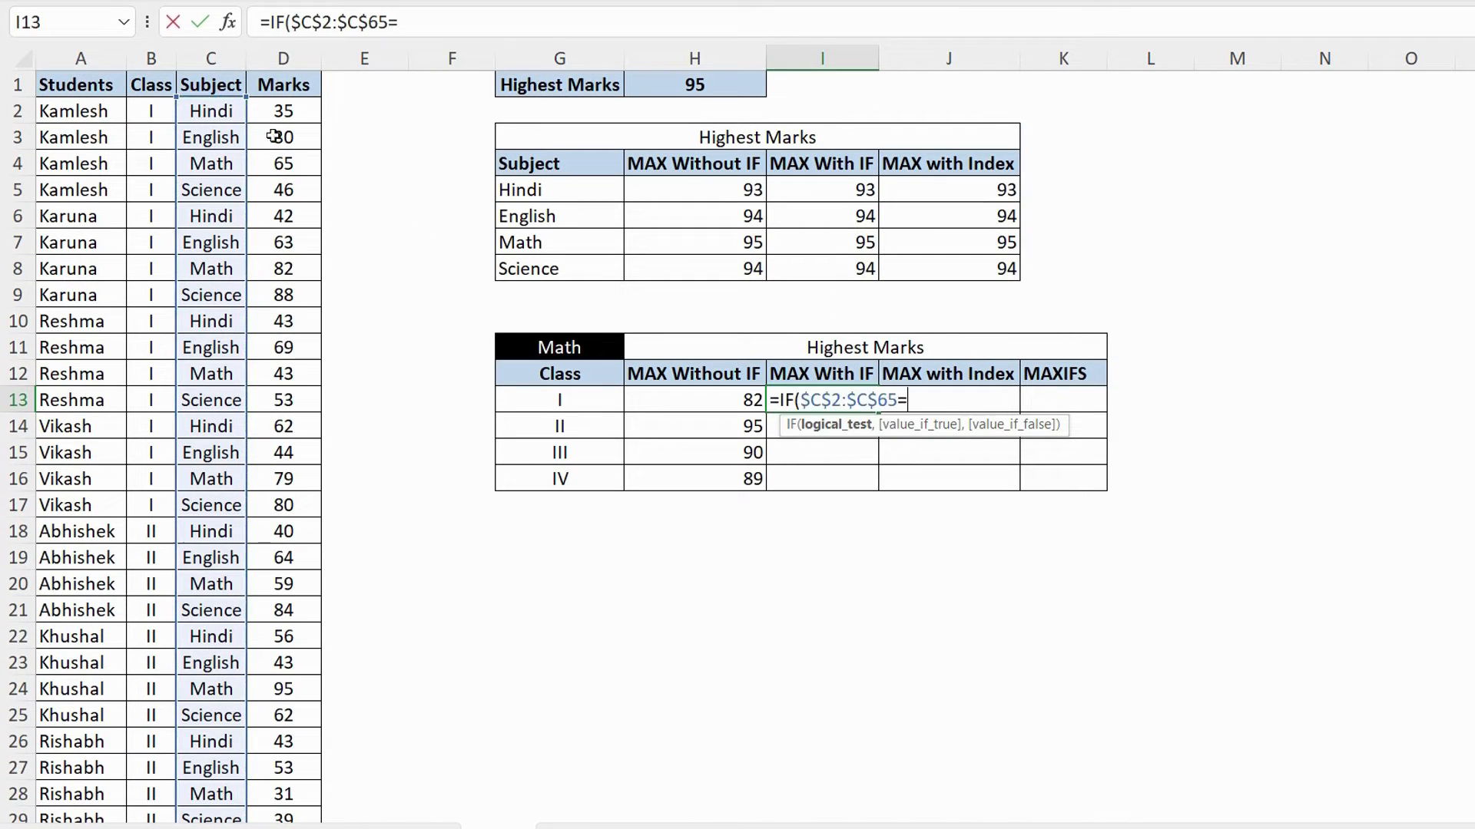
left_click(569, 343)
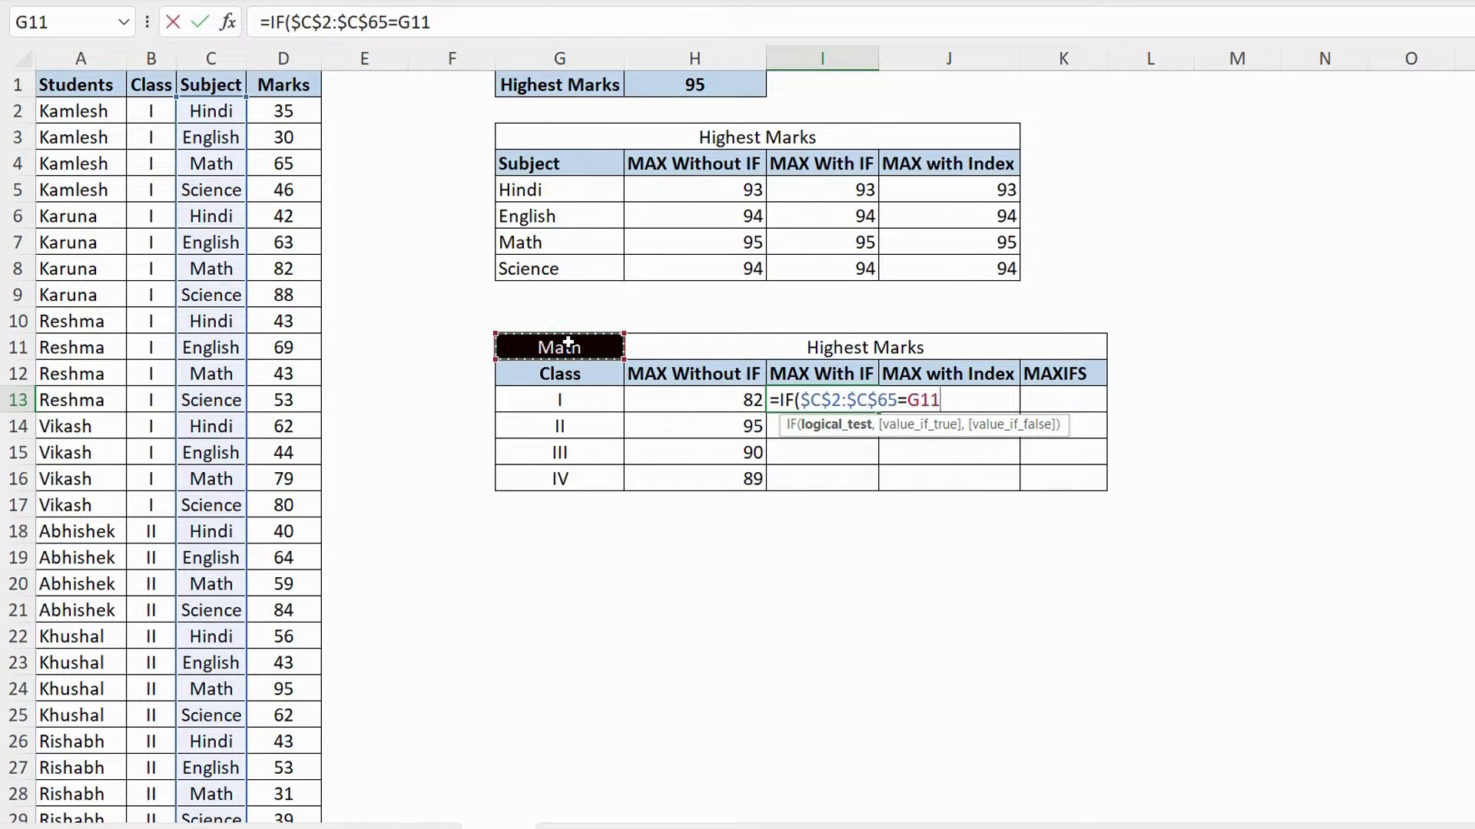
key("F4")
Step: Nest a second IF as the value if true in I13, with the class test $B$2:$B$65=G13
type(",if")
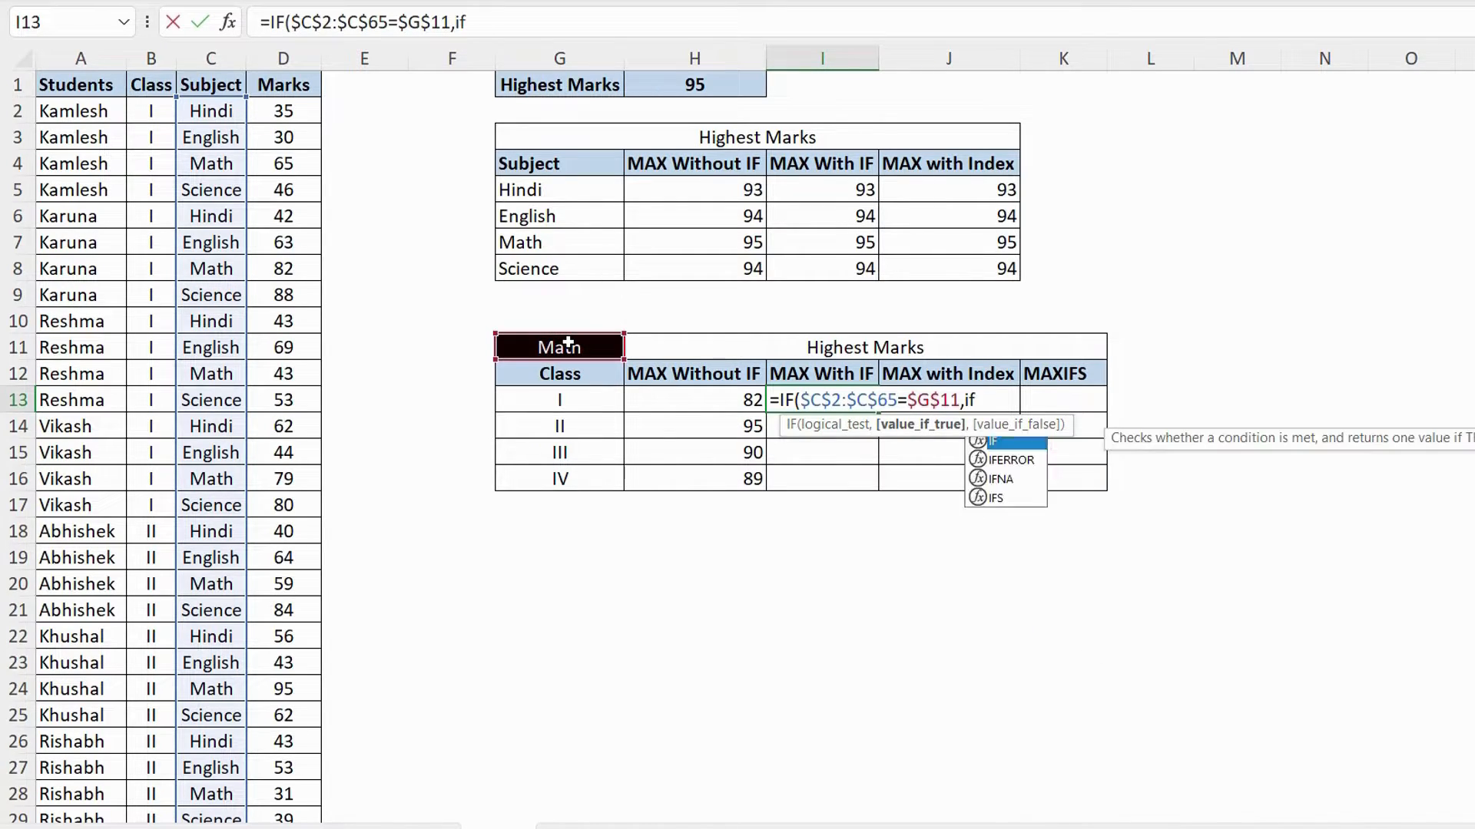
key("Tab")
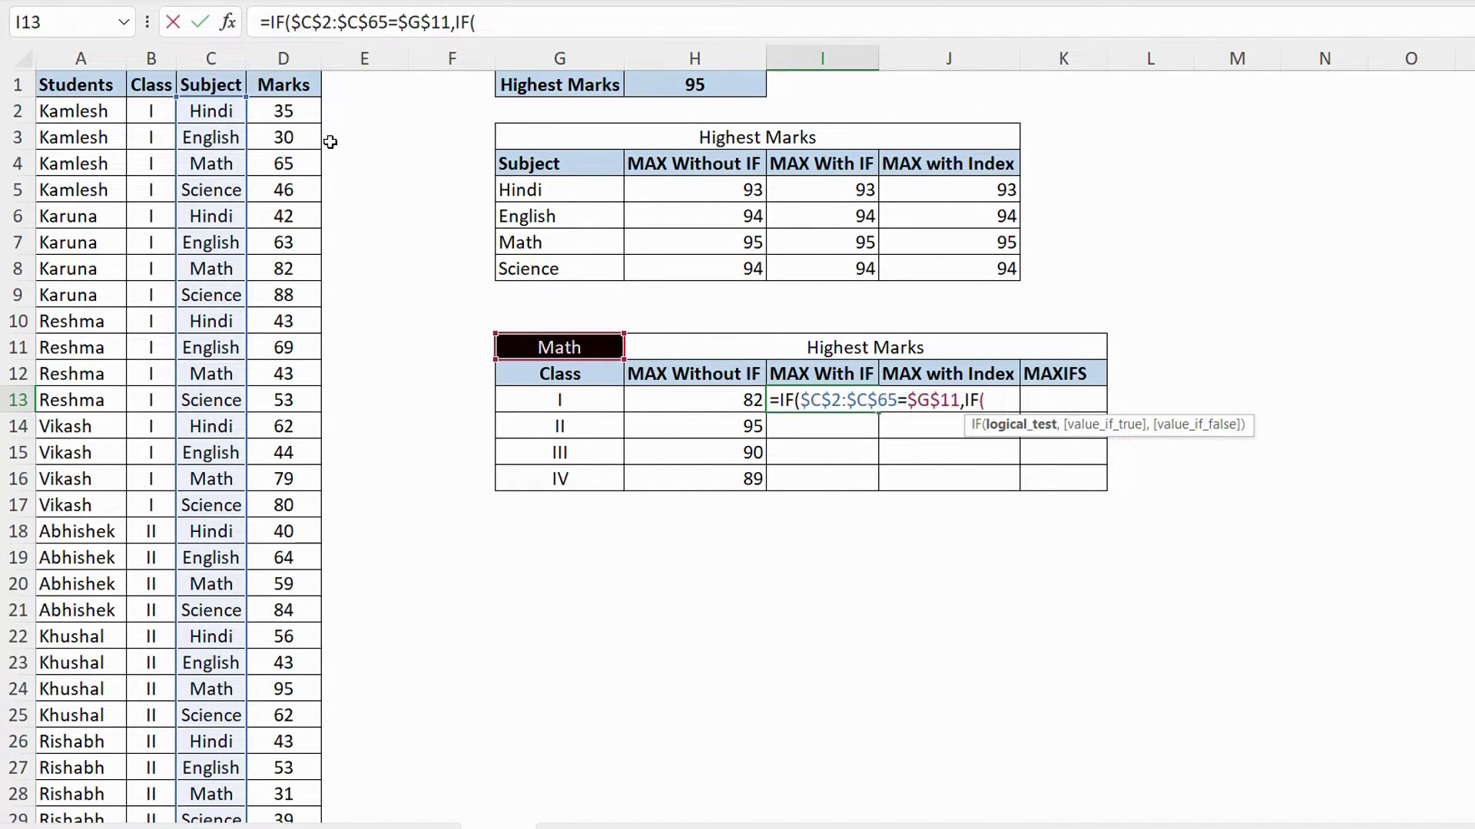
left_click(138, 111)
key("ctrl+shift+Down")
key("F4")
type("=")
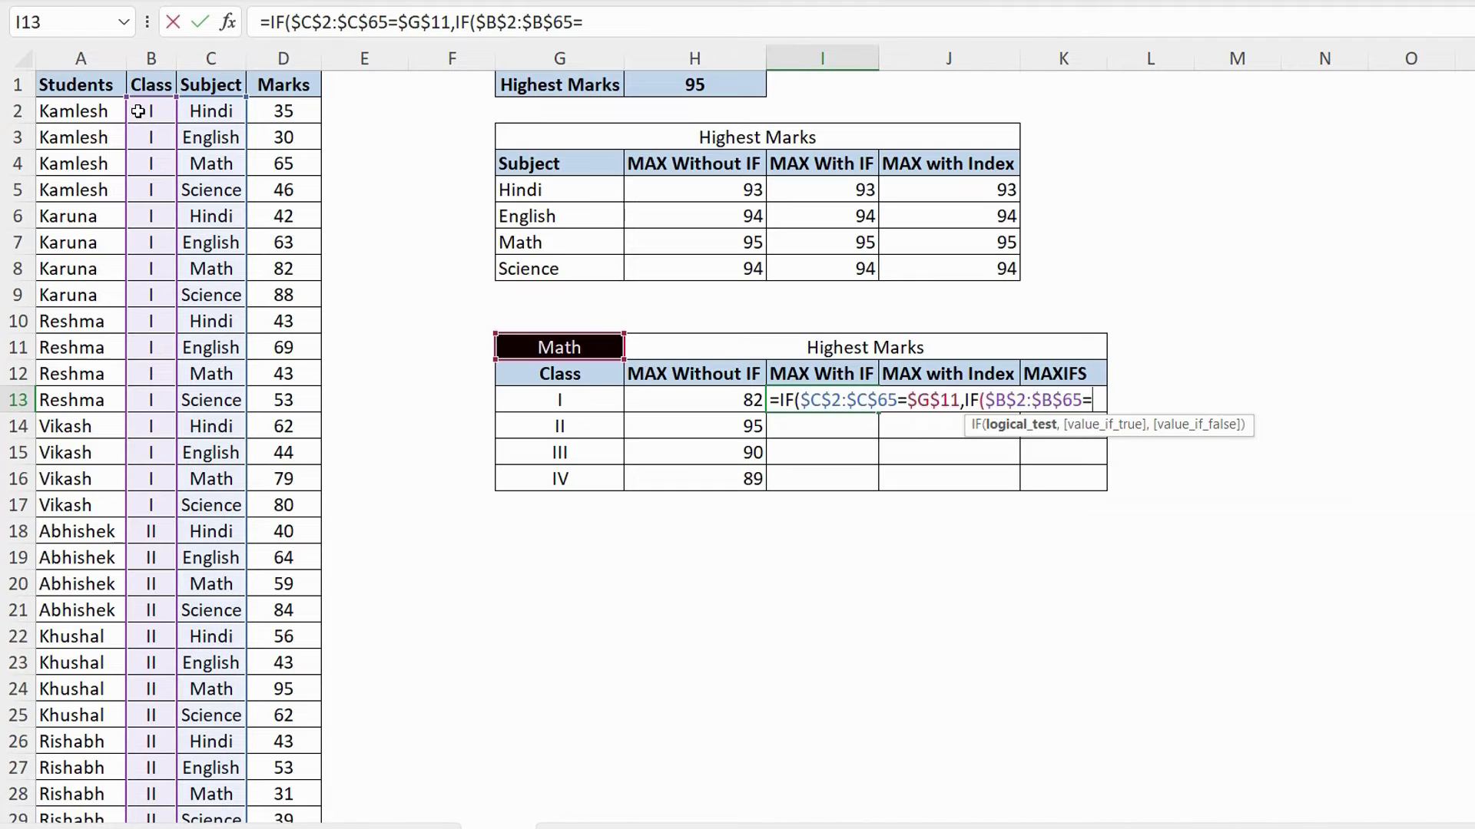
left_click(557, 396)
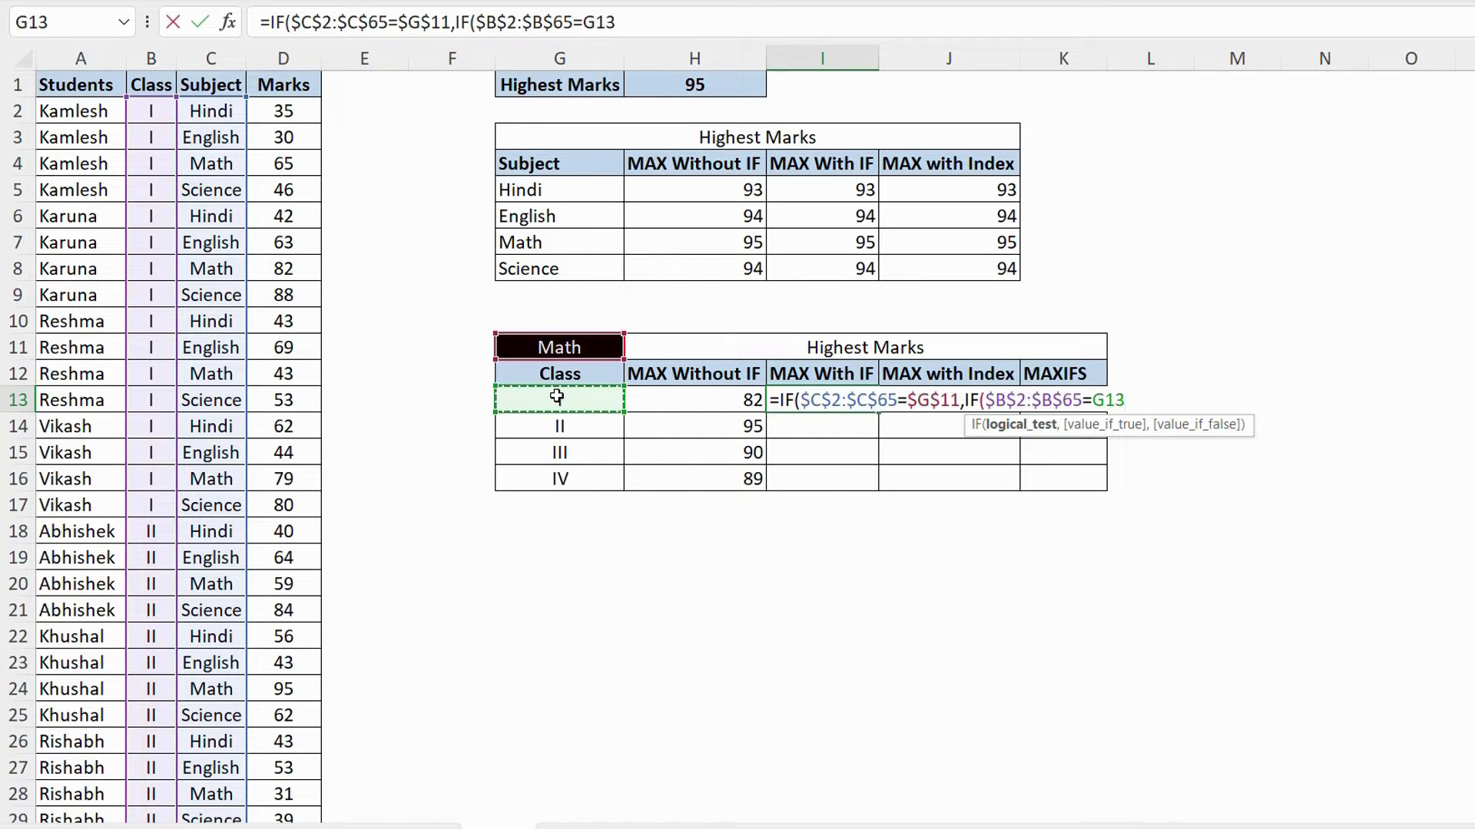
type(",")
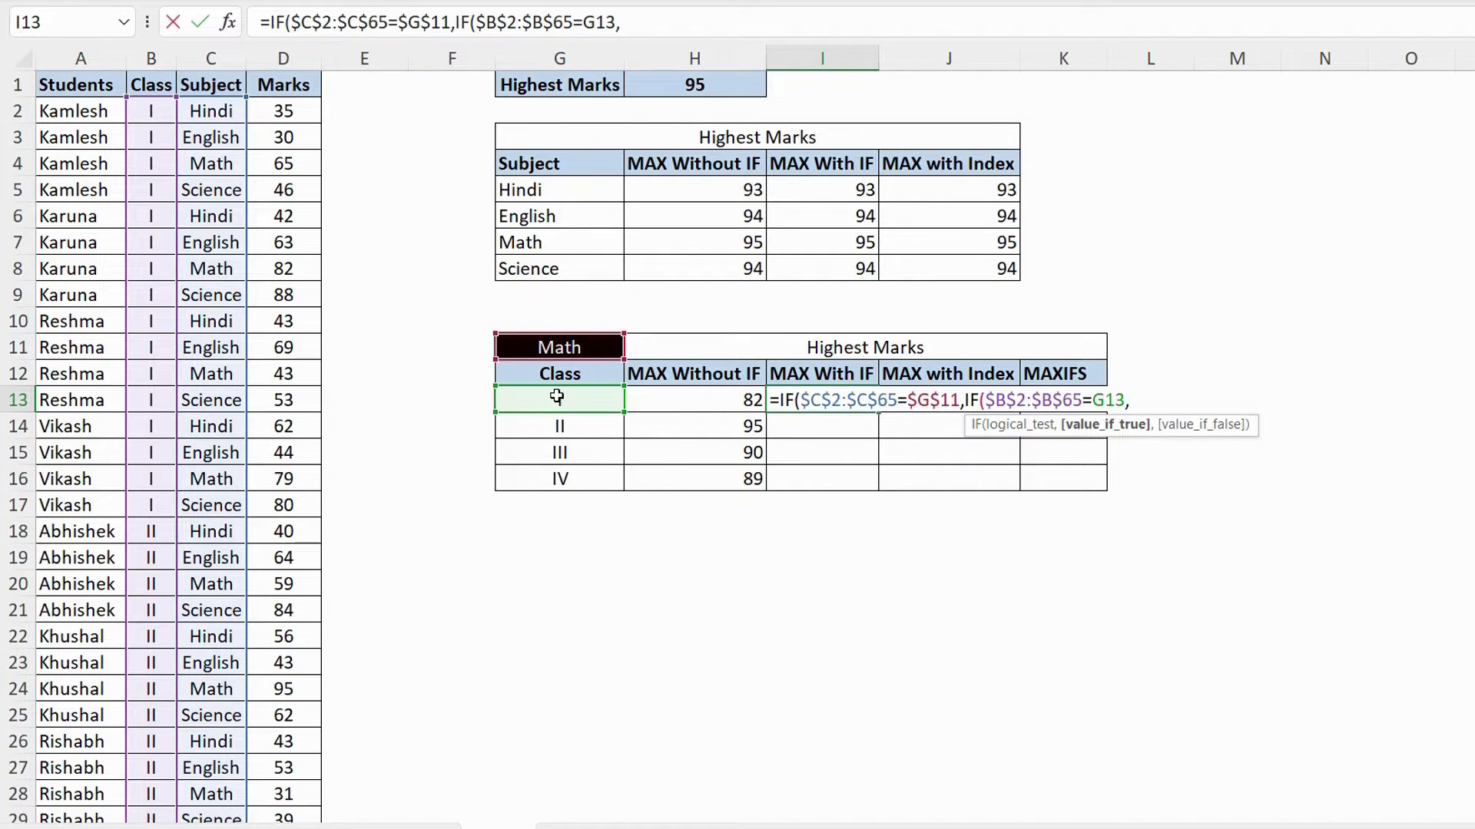
Step: Give the nested IF $D$2:$D$65 if true and an empty argument if false, and close both IF functions
left_click(308, 119)
key("ctrl+shift+Down")
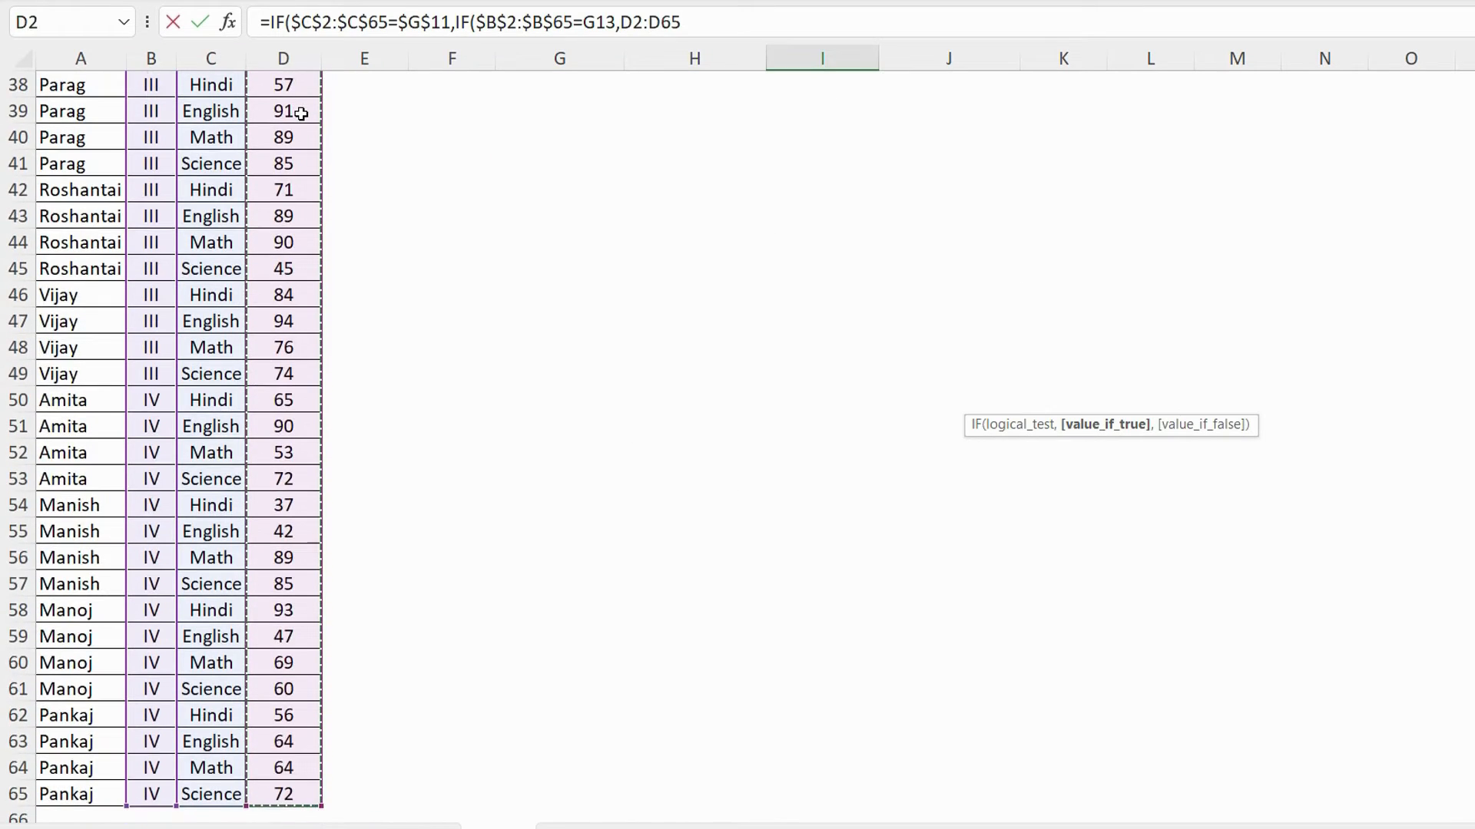
key("F4")
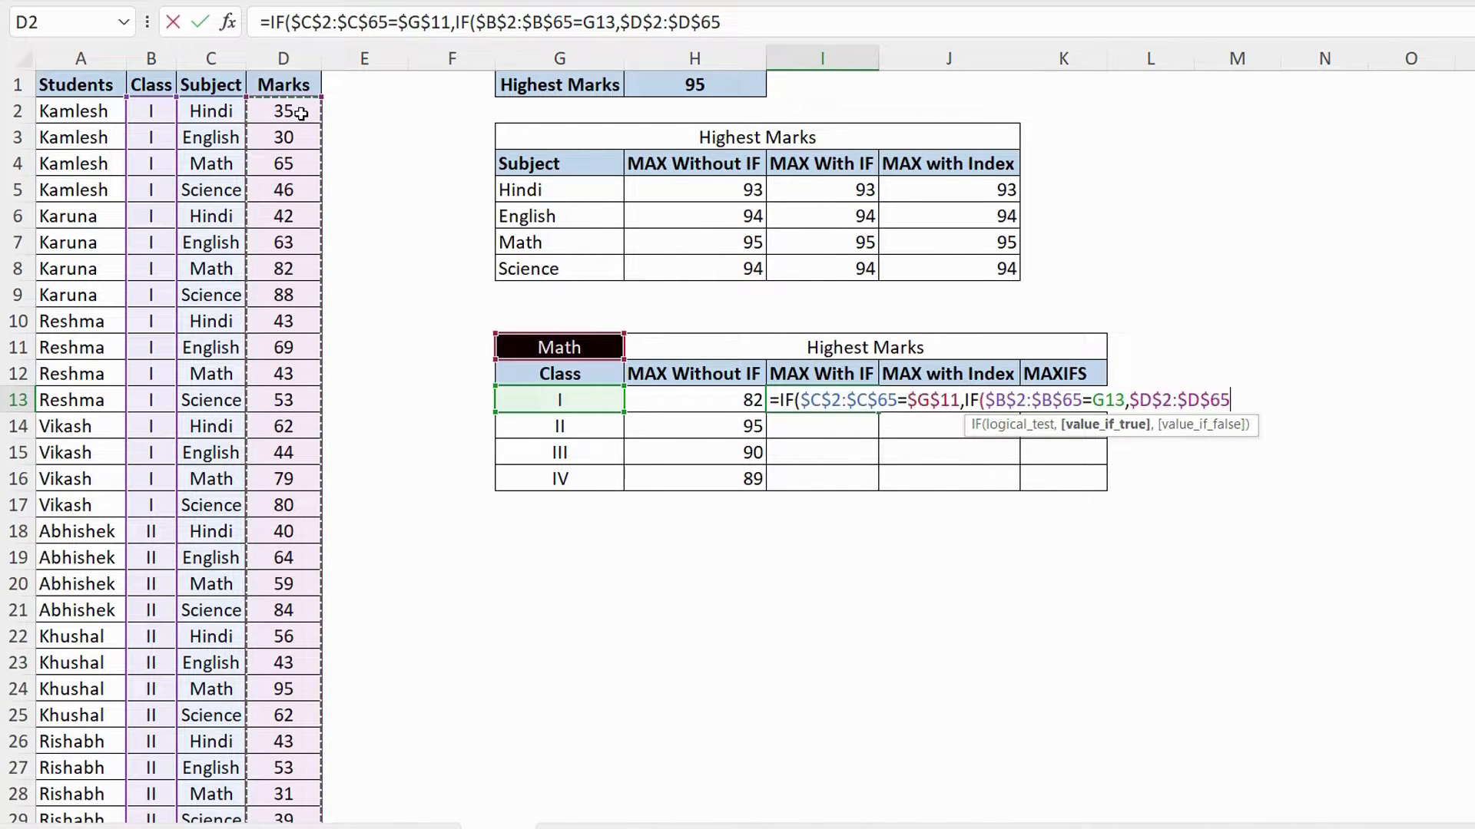
type(",")
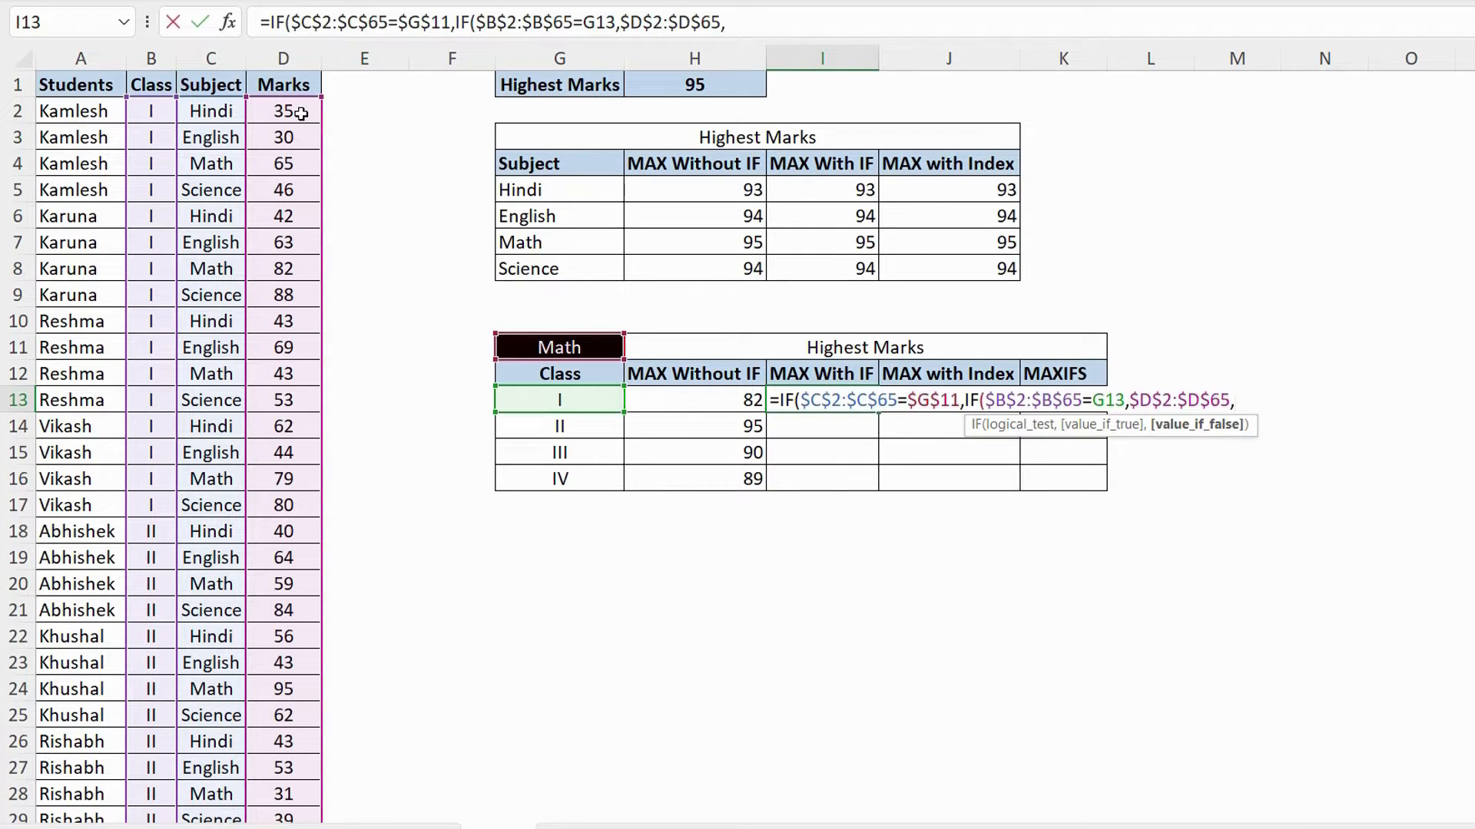
type("))")
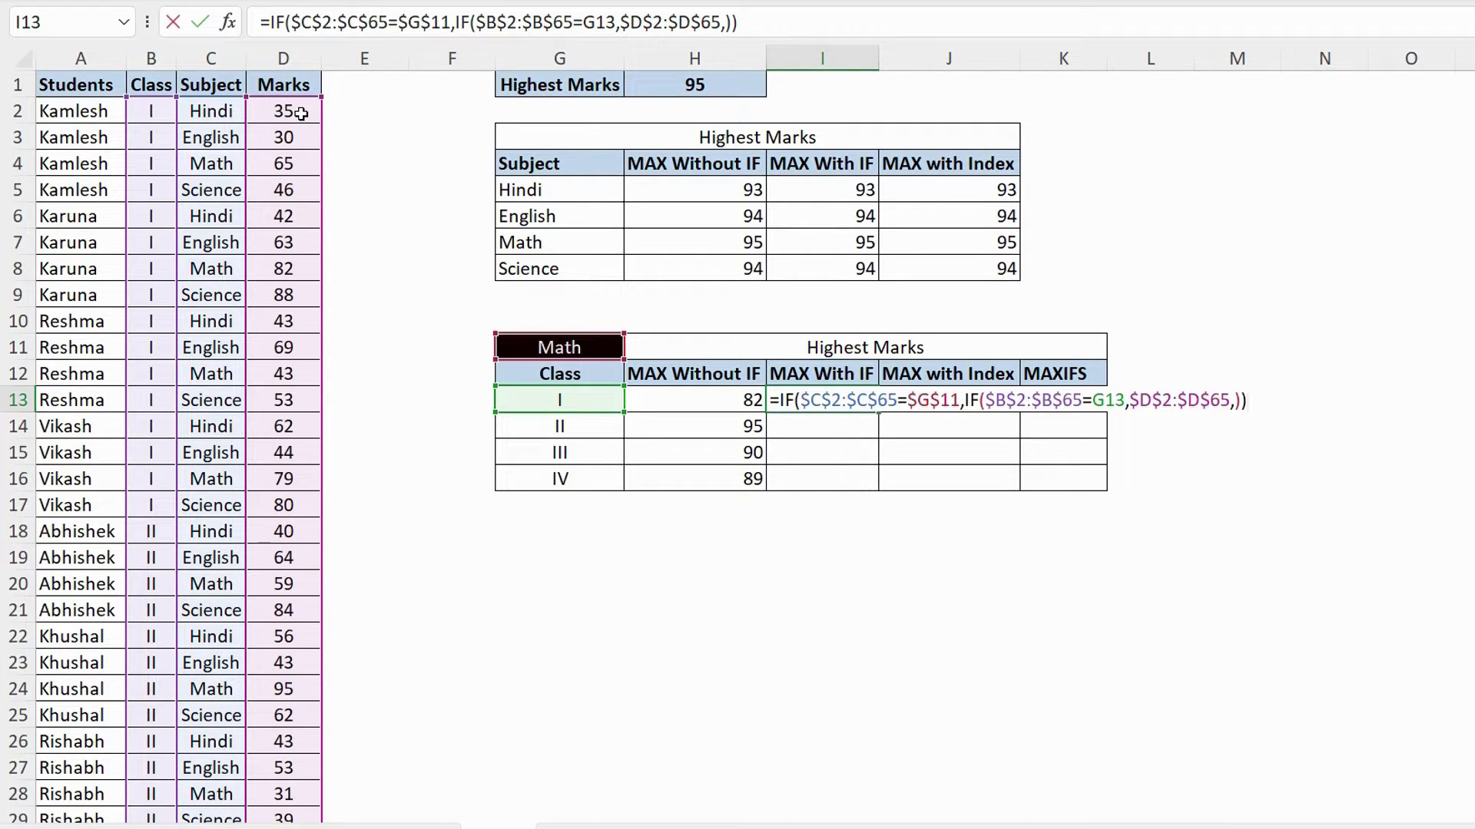
Step: Wrap the nested IF functions in I13 inside MAX( ) and enter it as a normal formula
left_click(785, 393)
key("Left")
key("Left")
key("Left")
type("ma")
key("Tab")
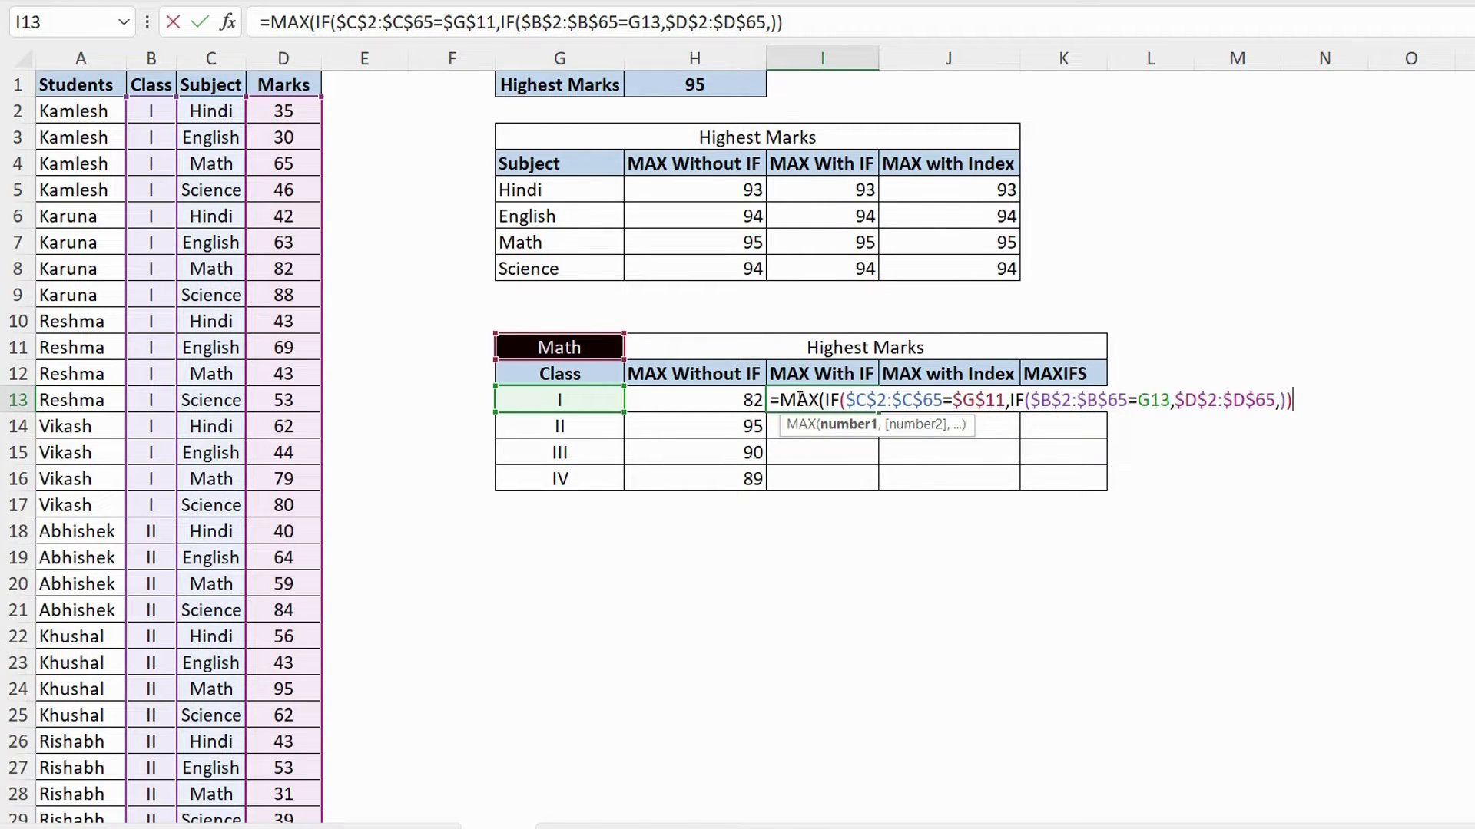
key("End")
type(")")
key("ctrl+Return")
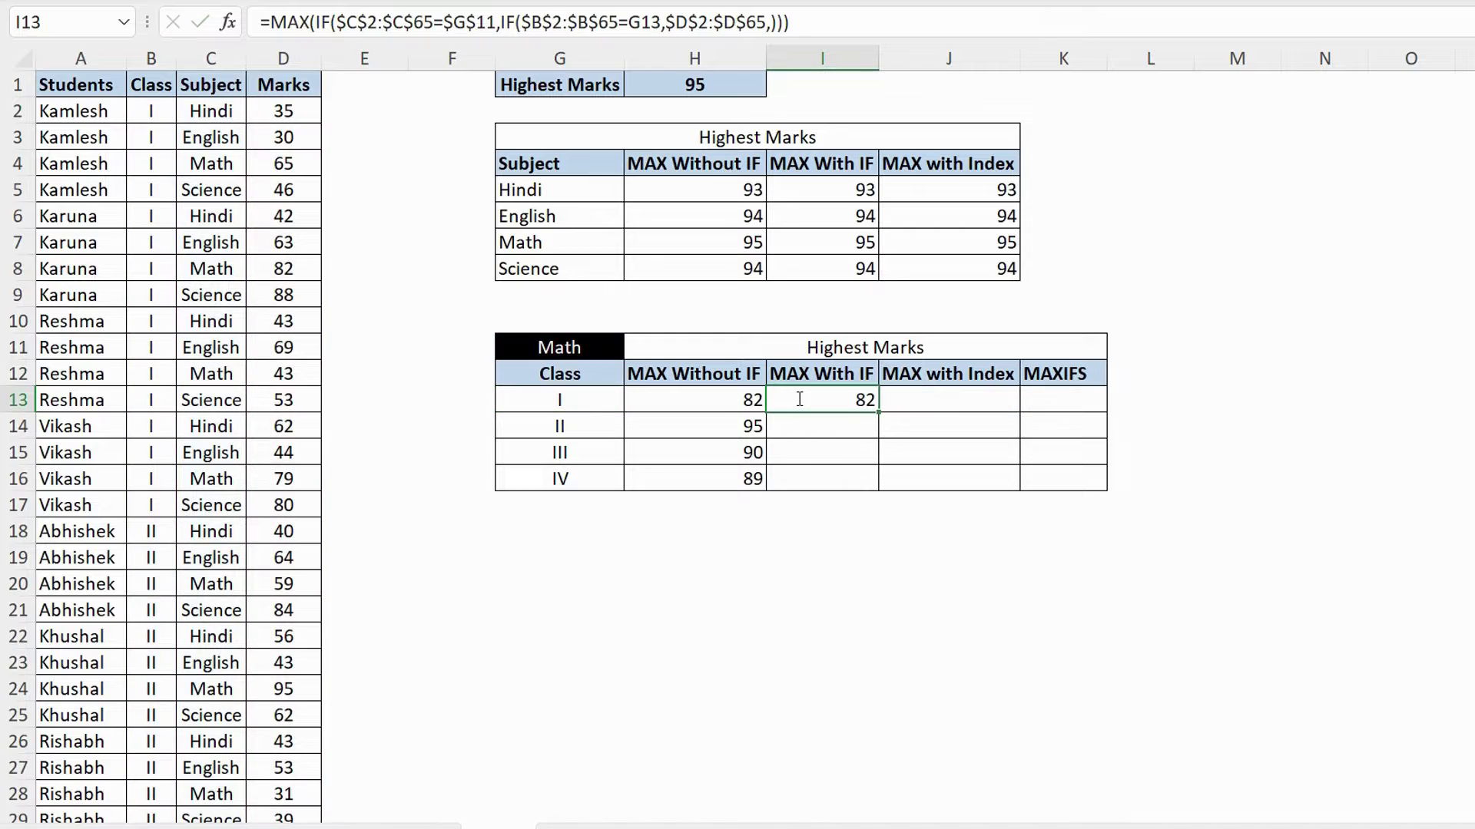
Step: Enter the MAX With IF formula in I13 as an array formula and fill it down to I16
double_click(878, 415)
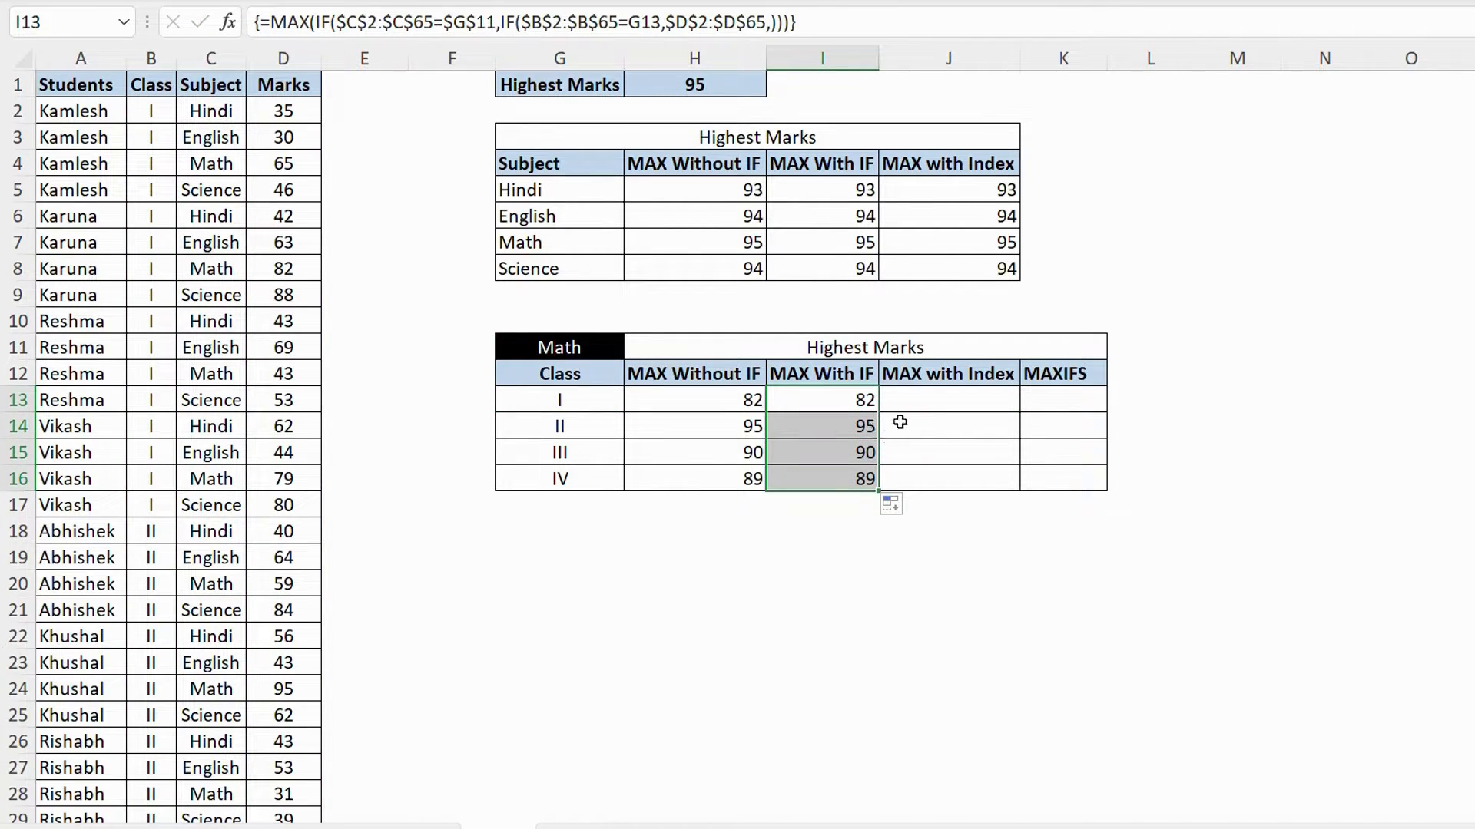
left_click(948, 394)
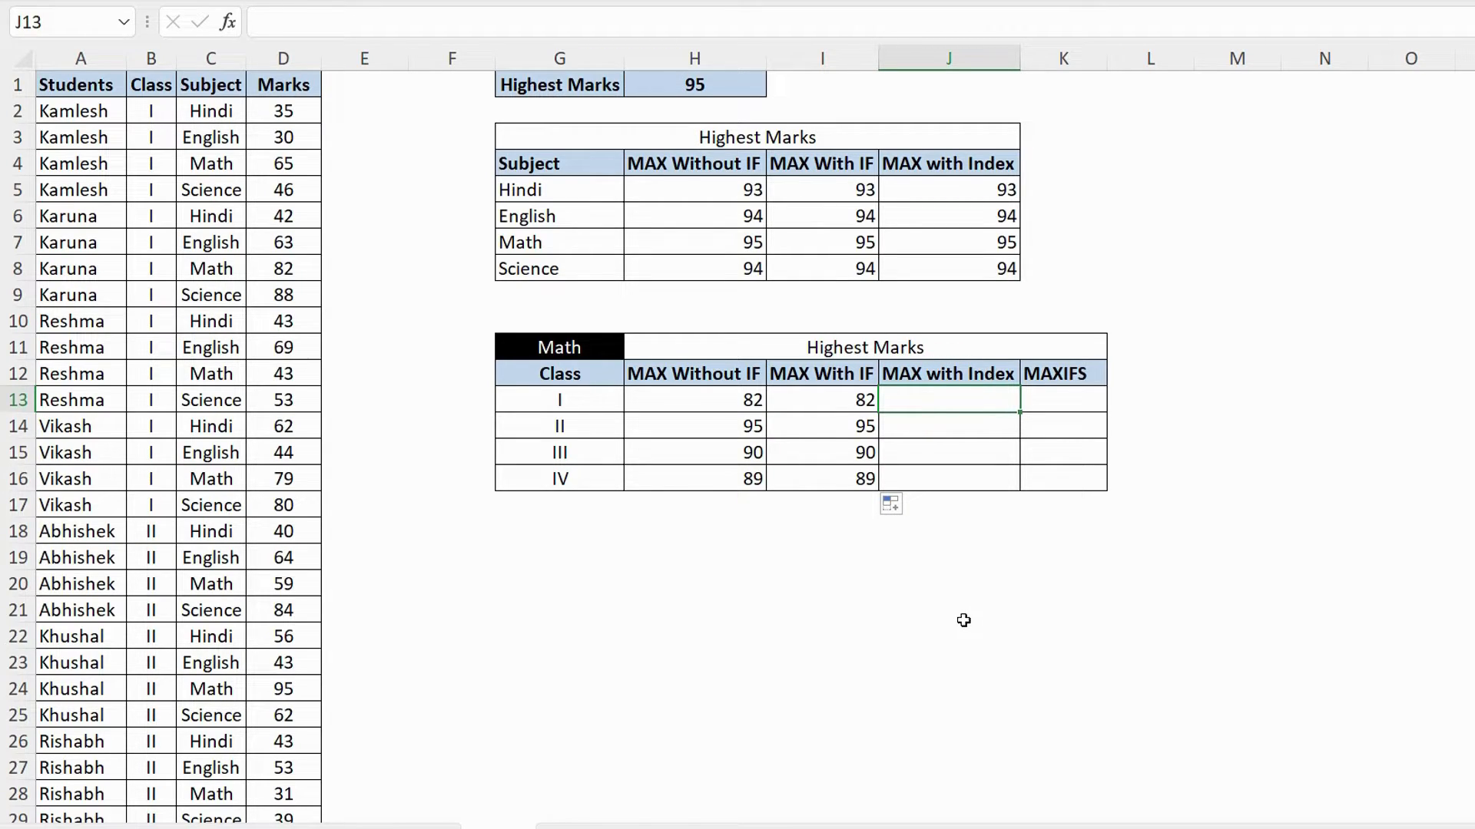
Step: Copy the expression ($D$2:$D$65)*($C$2:$C$65=$G$11)*($B$2:$B$65=G13) from inside the MAX formula in H13, leaving that formula as it is
left_click(738, 402)
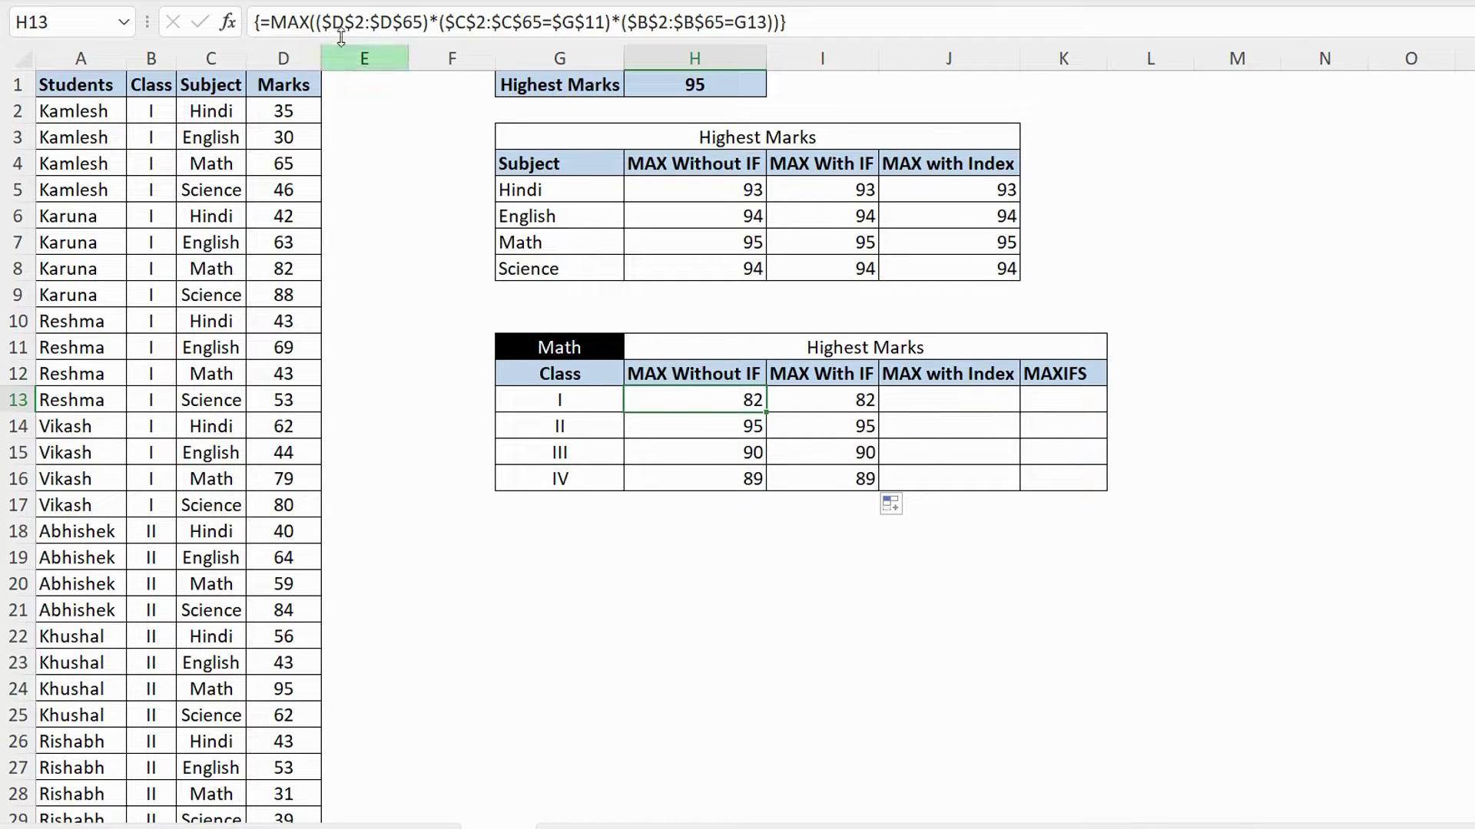
left_click_drag(317, 22, 767, 32)
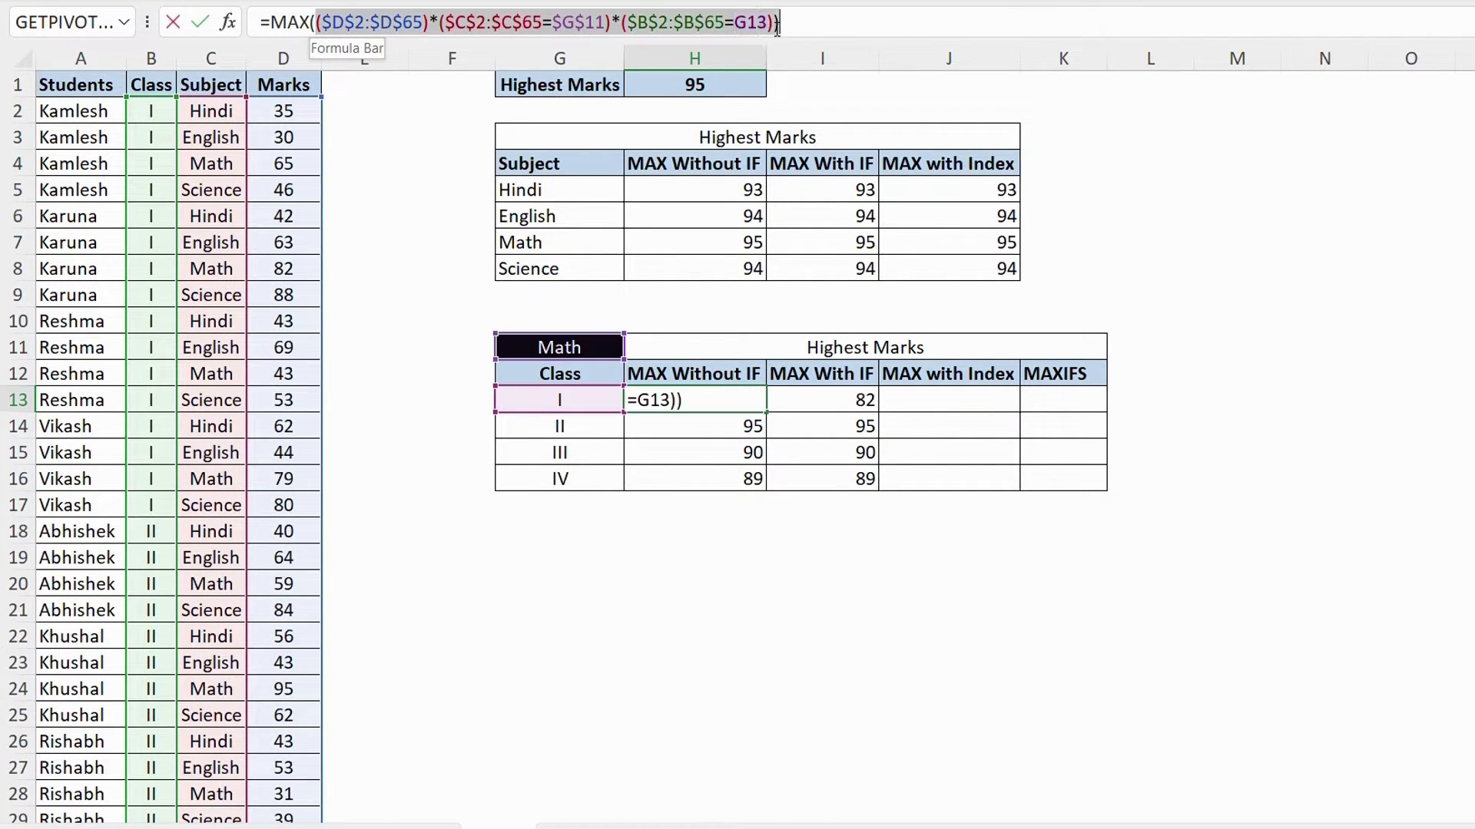
right_click(766, 19)
left_click(816, 68)
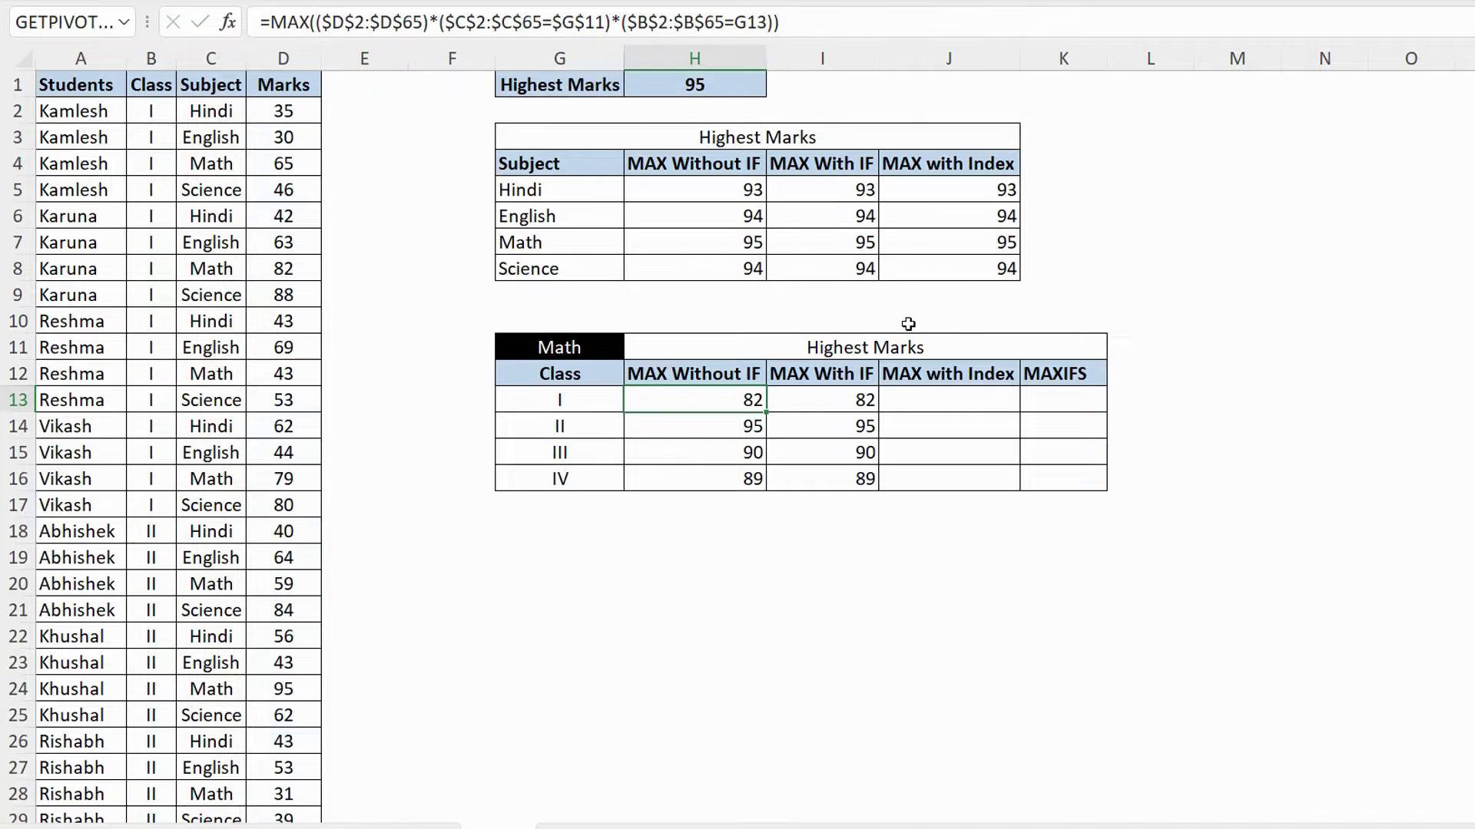
key("Escape")
Step: Start =MAX(INDEX( in J13, under MAX with Index for class I, and paste the copied expression as the INDEX array
left_click(966, 399)
type("=max")
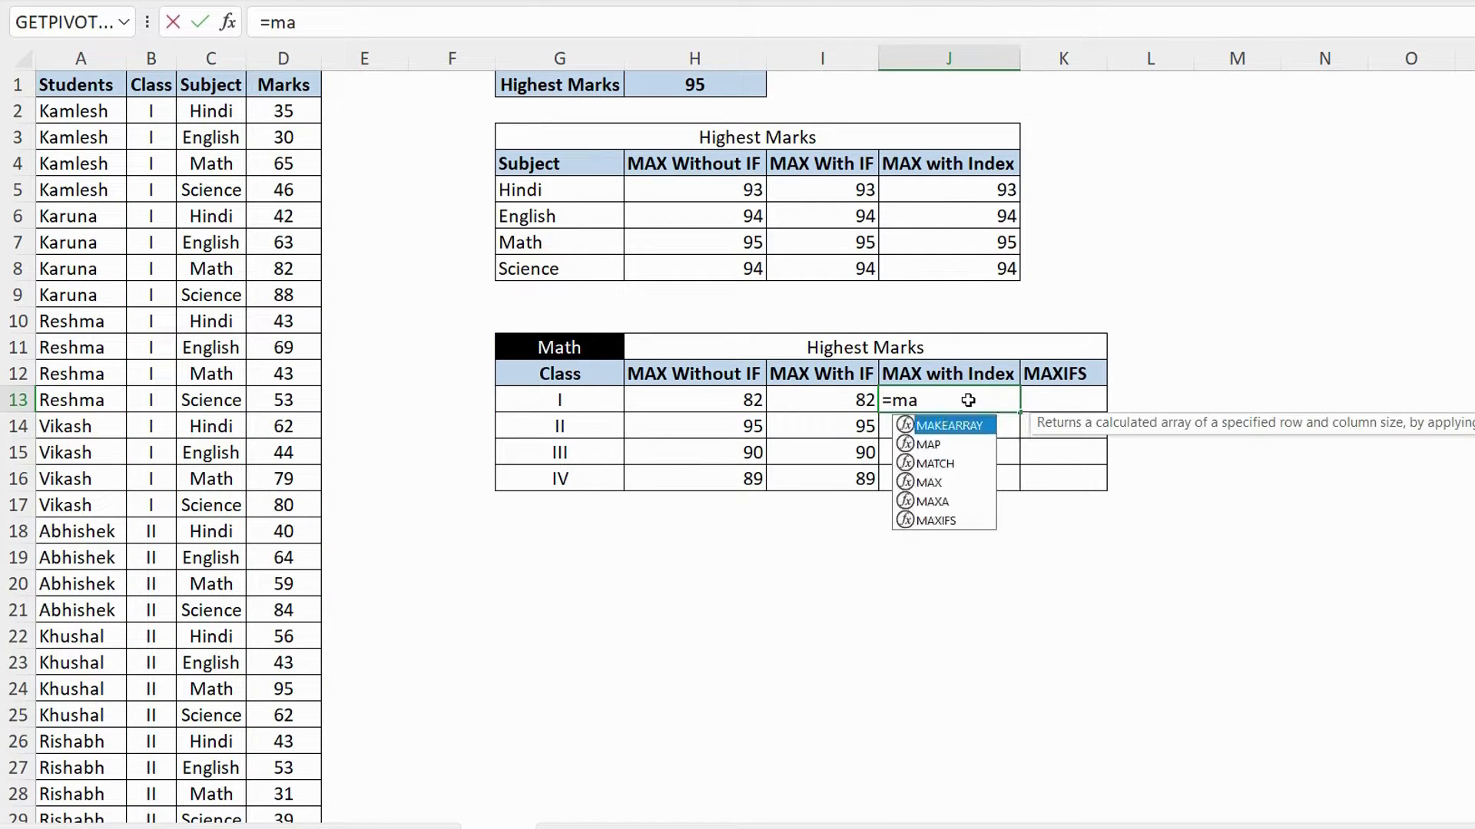
key("Tab")
type("index")
key("Tab")
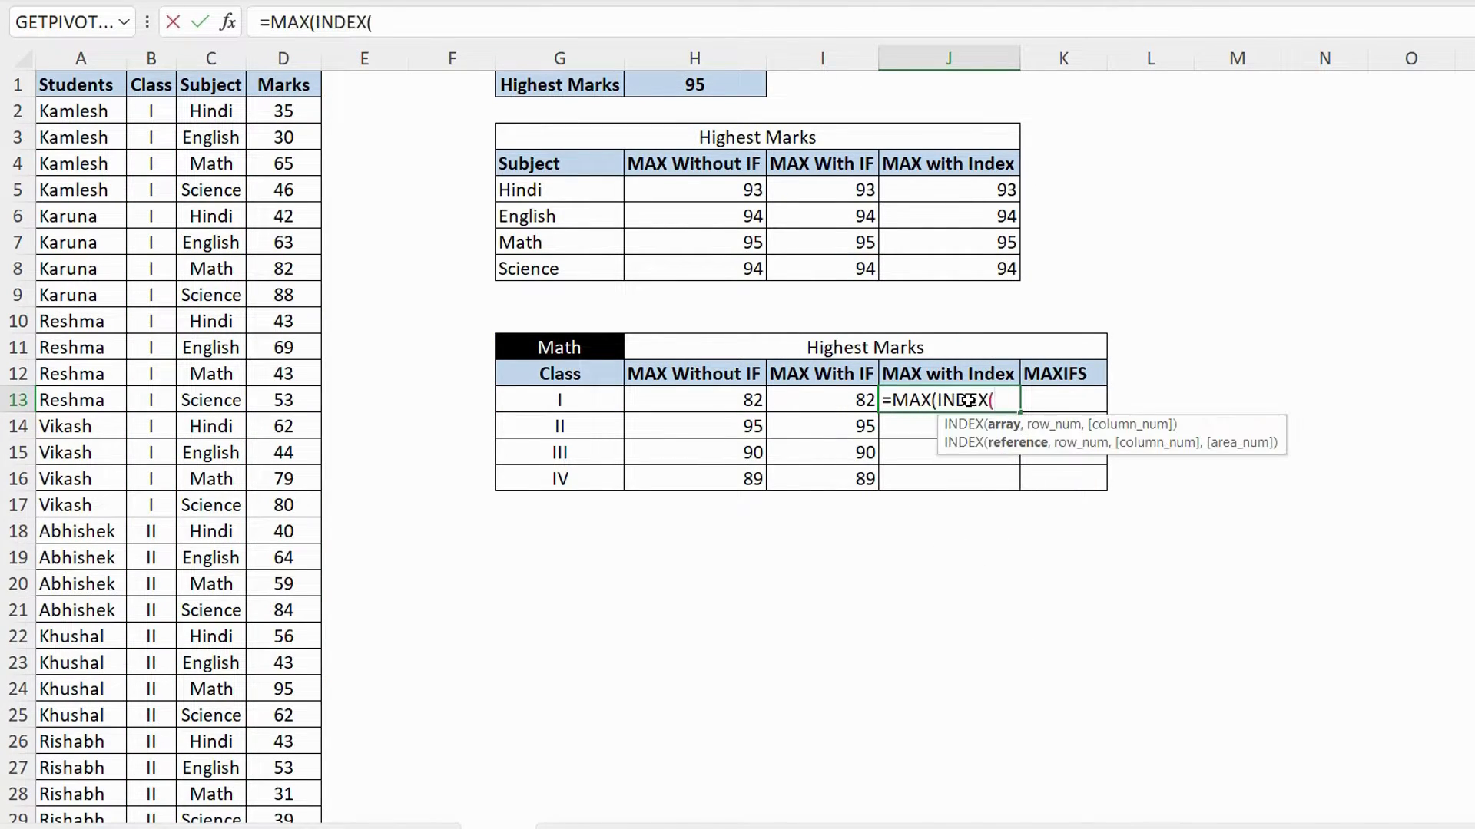
right_click(997, 398)
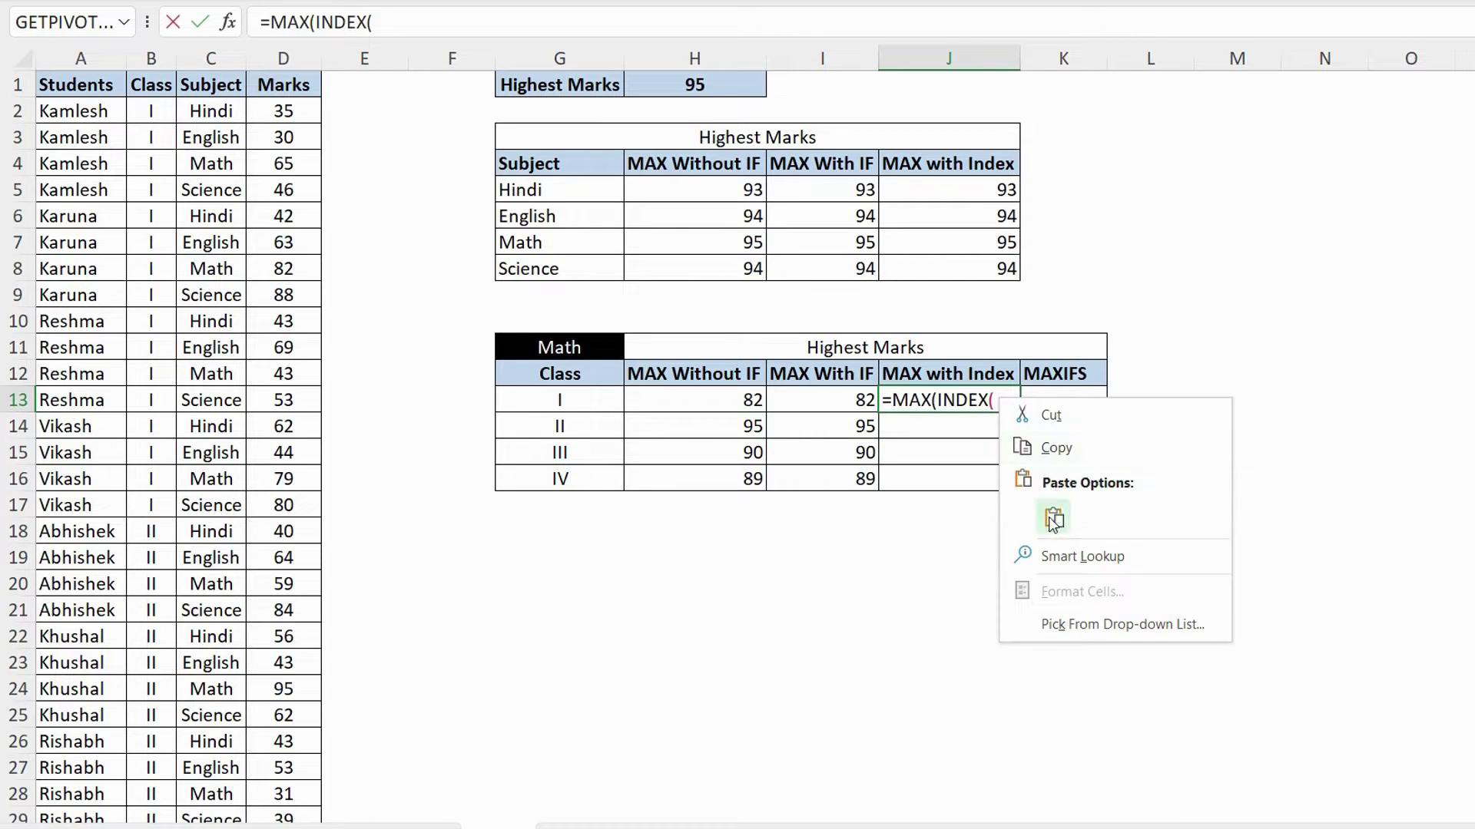
left_click(1052, 526)
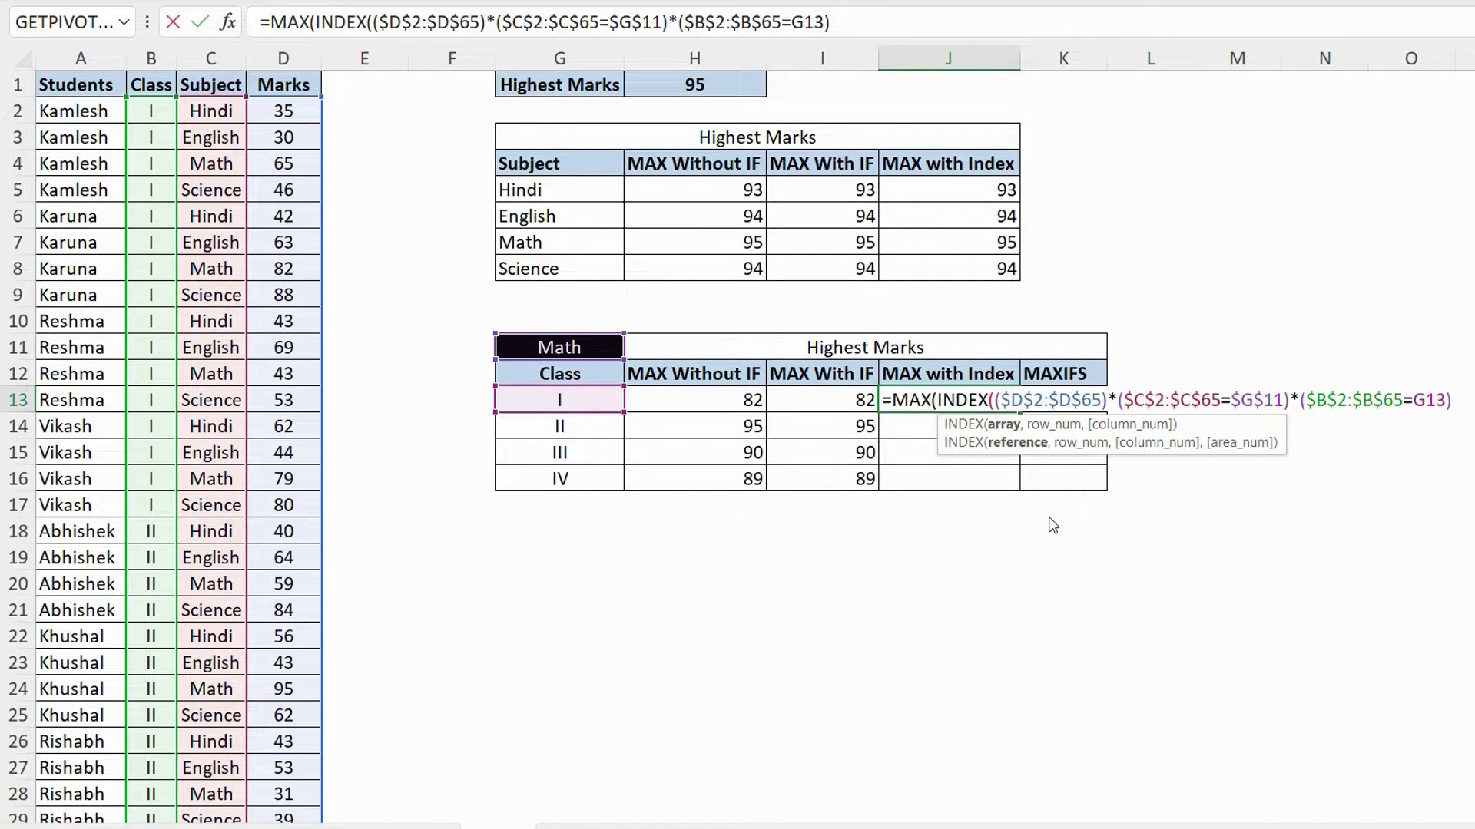
Step: Give INDEX the row number 0, close both functions, enter the formula and fill it down to J16
type(",0))")
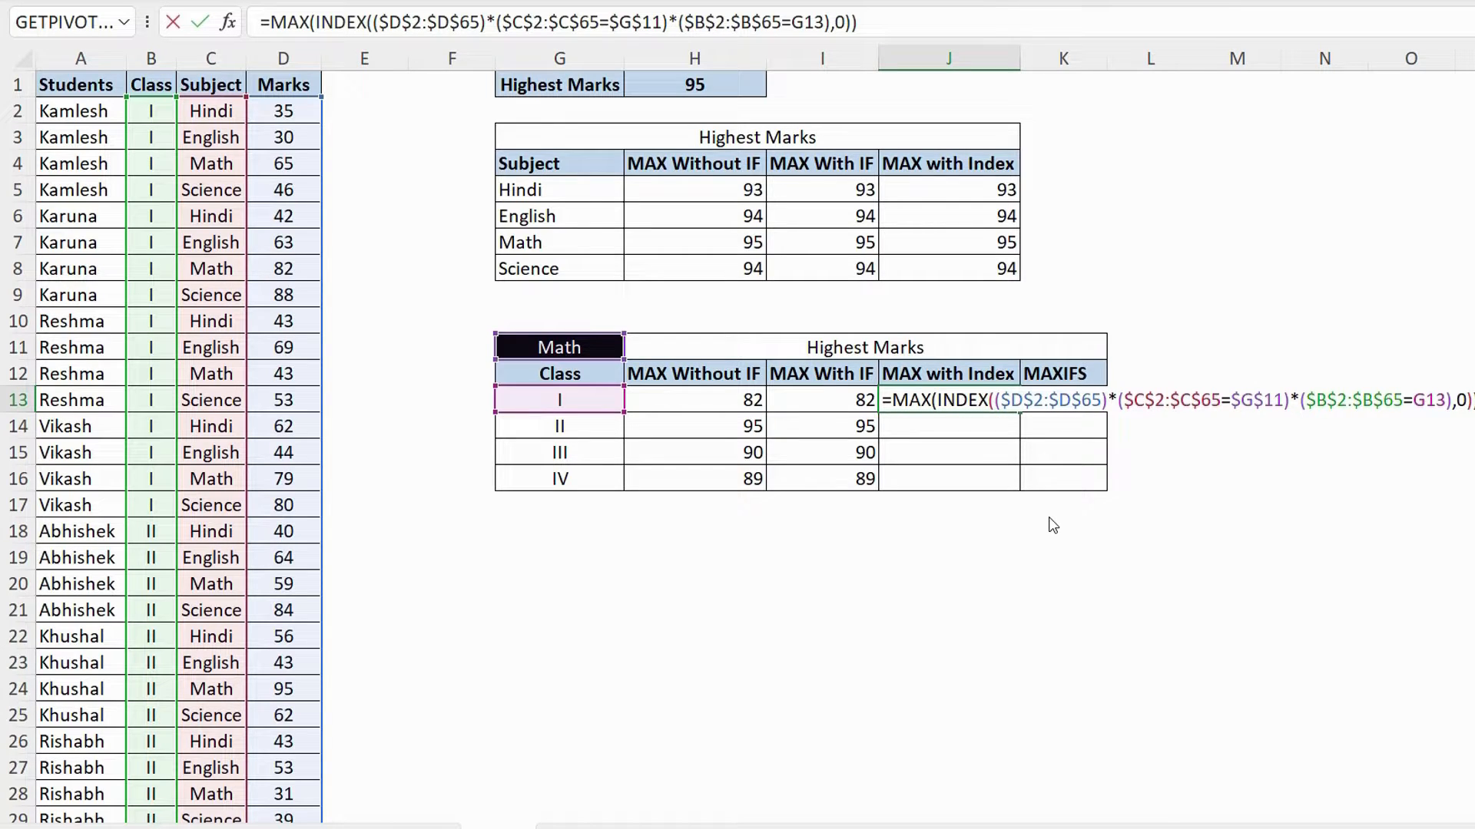
key("Return")
left_click(996, 400)
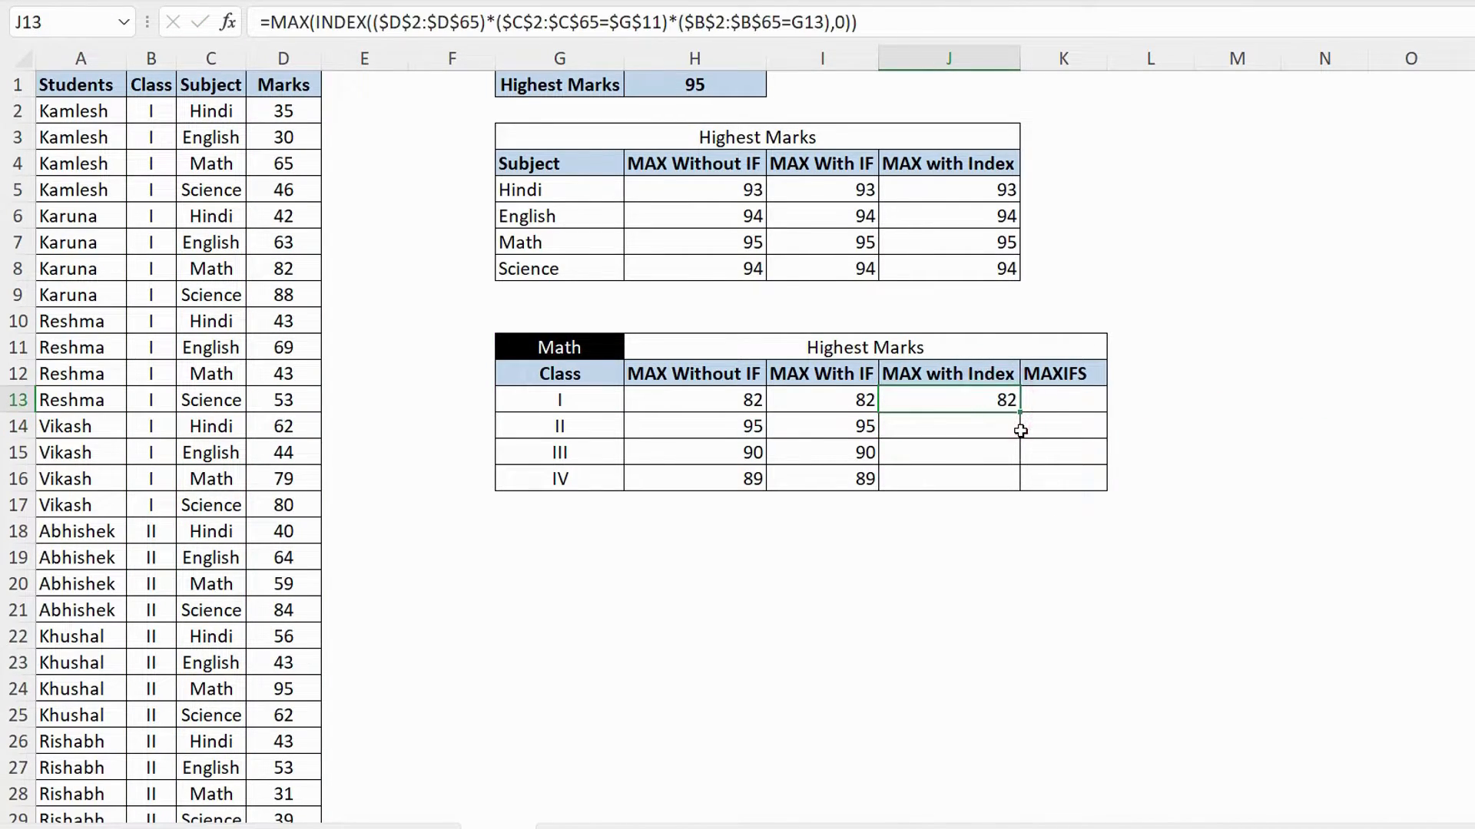
double_click(1020, 413)
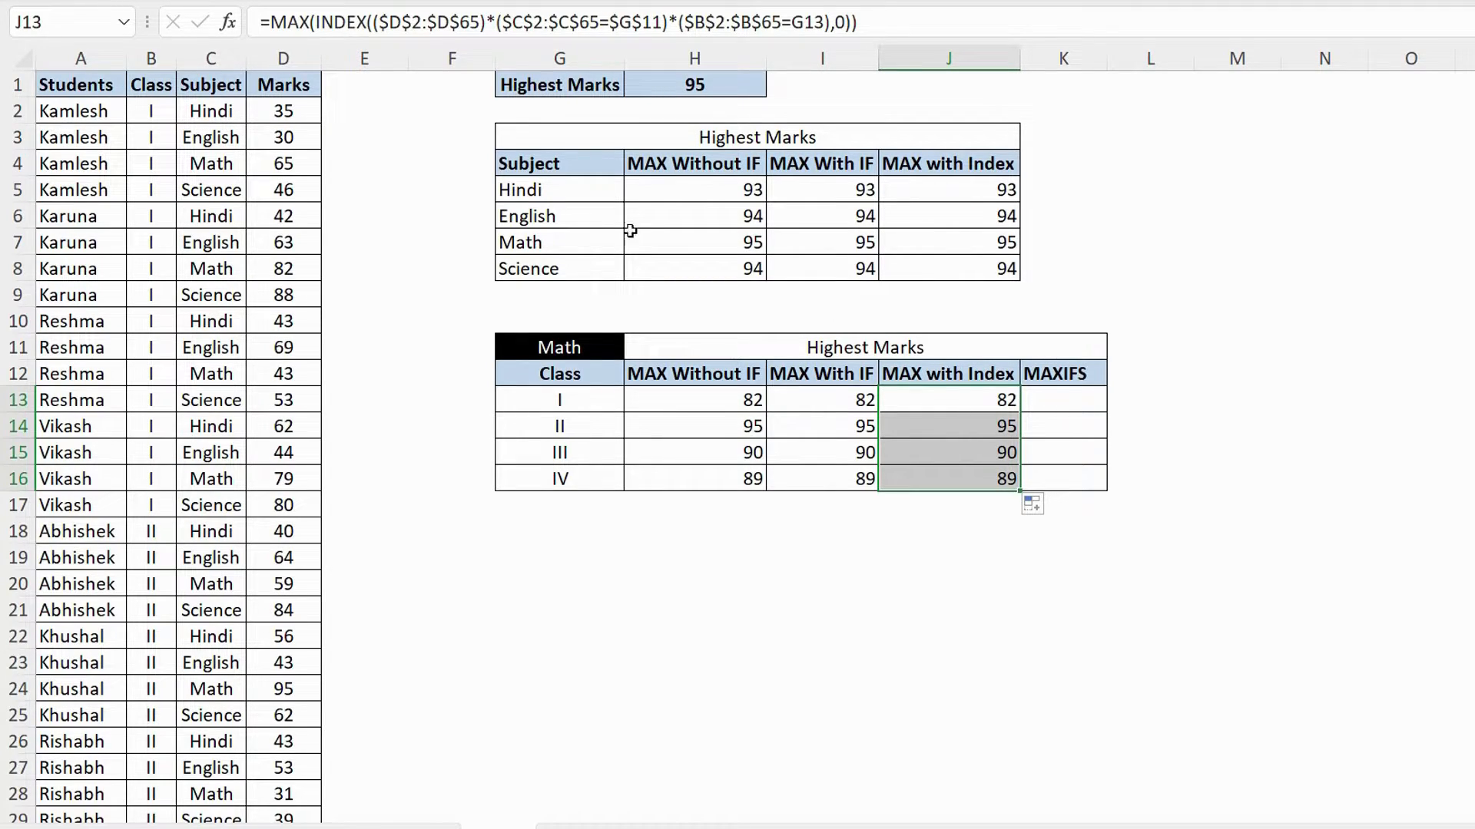
Step: Delete the empty column F beside the results tables
right_click(451, 60)
left_click(508, 286)
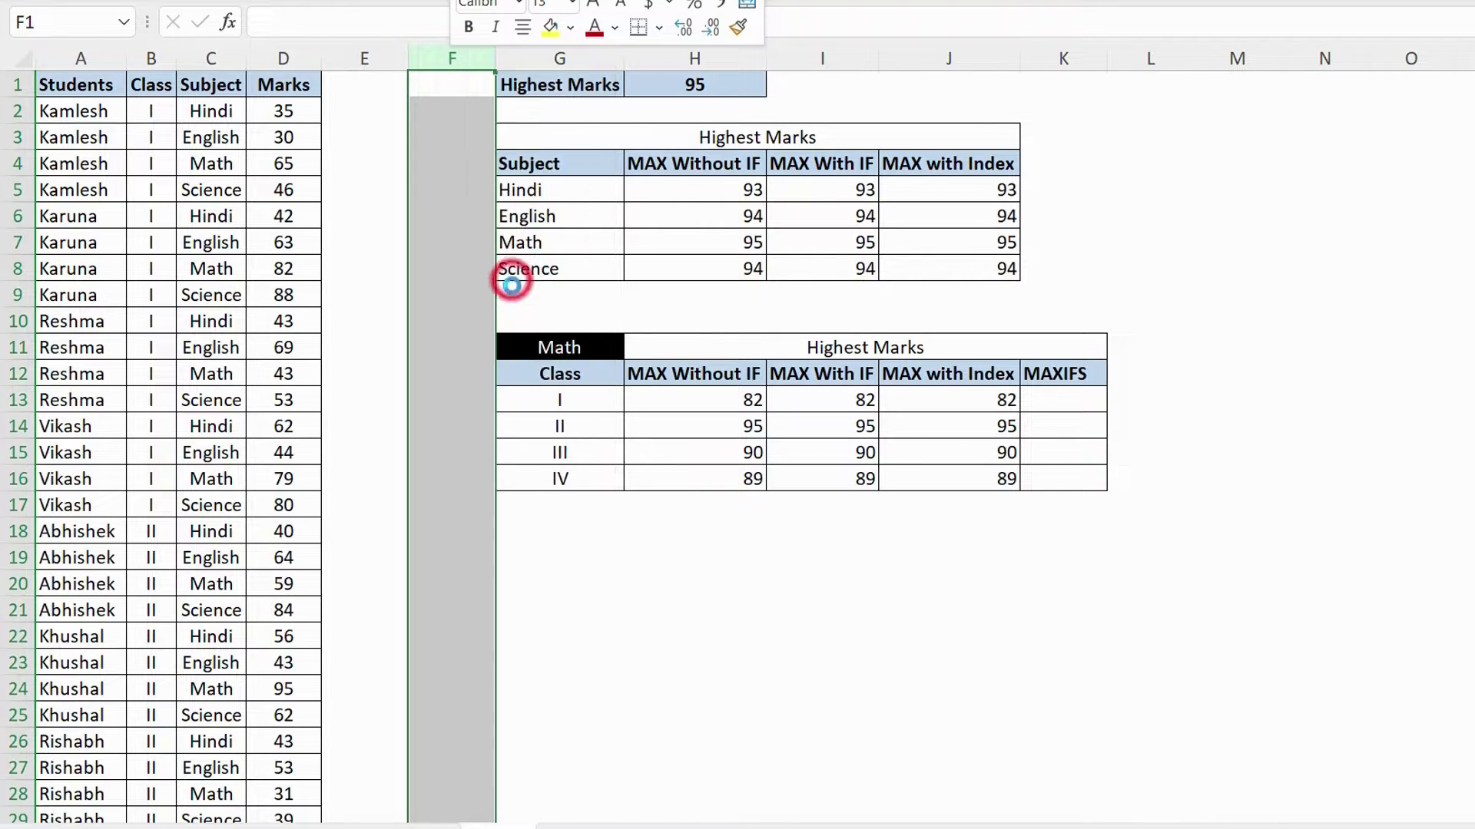
Step: Start a MAXIFS formula in J13 through its function arguments, with Max_range set to the absolute marks range $D$2:$D$65
left_click(985, 399)
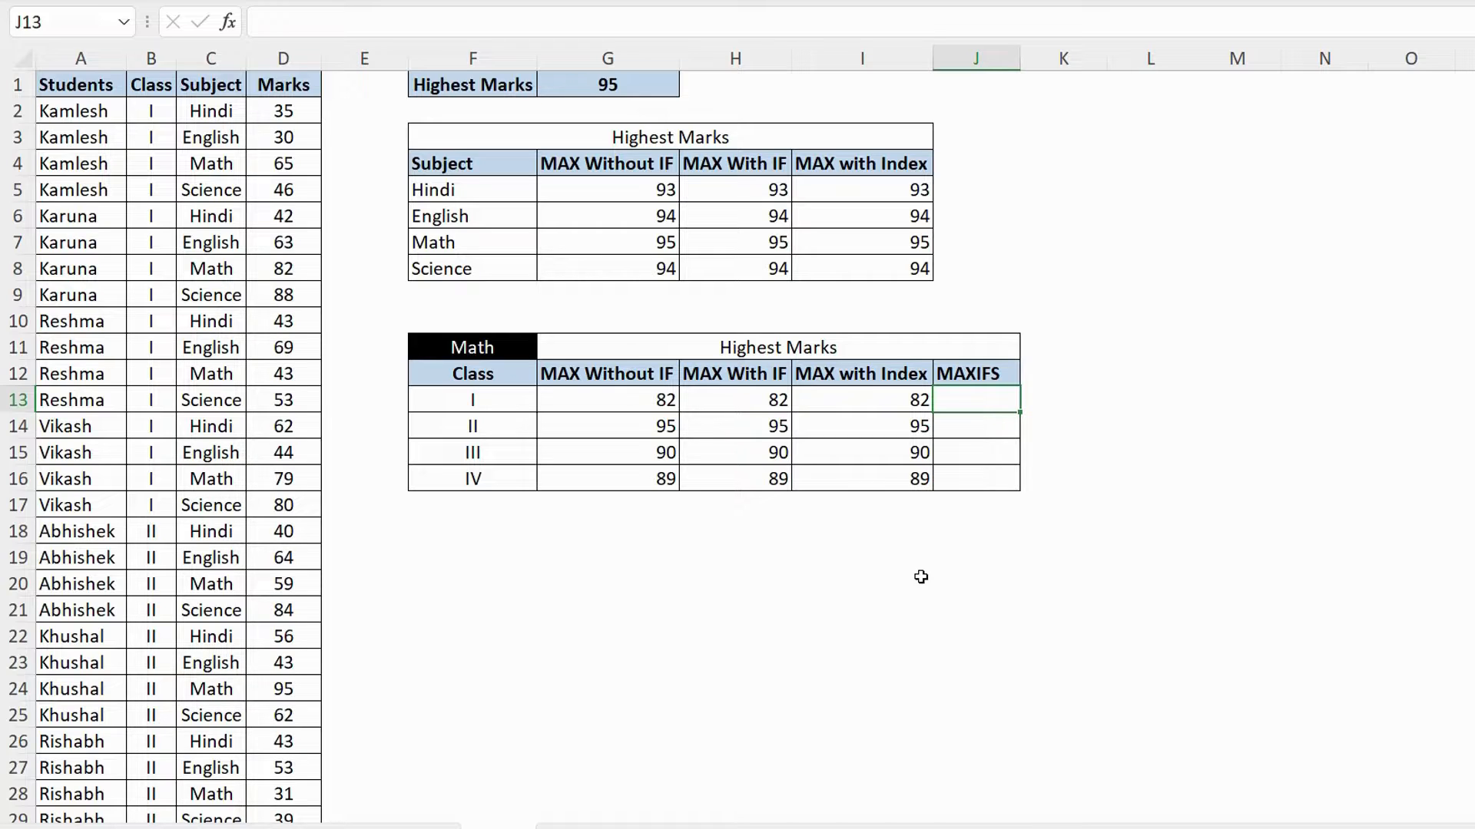
type("=maxifs")
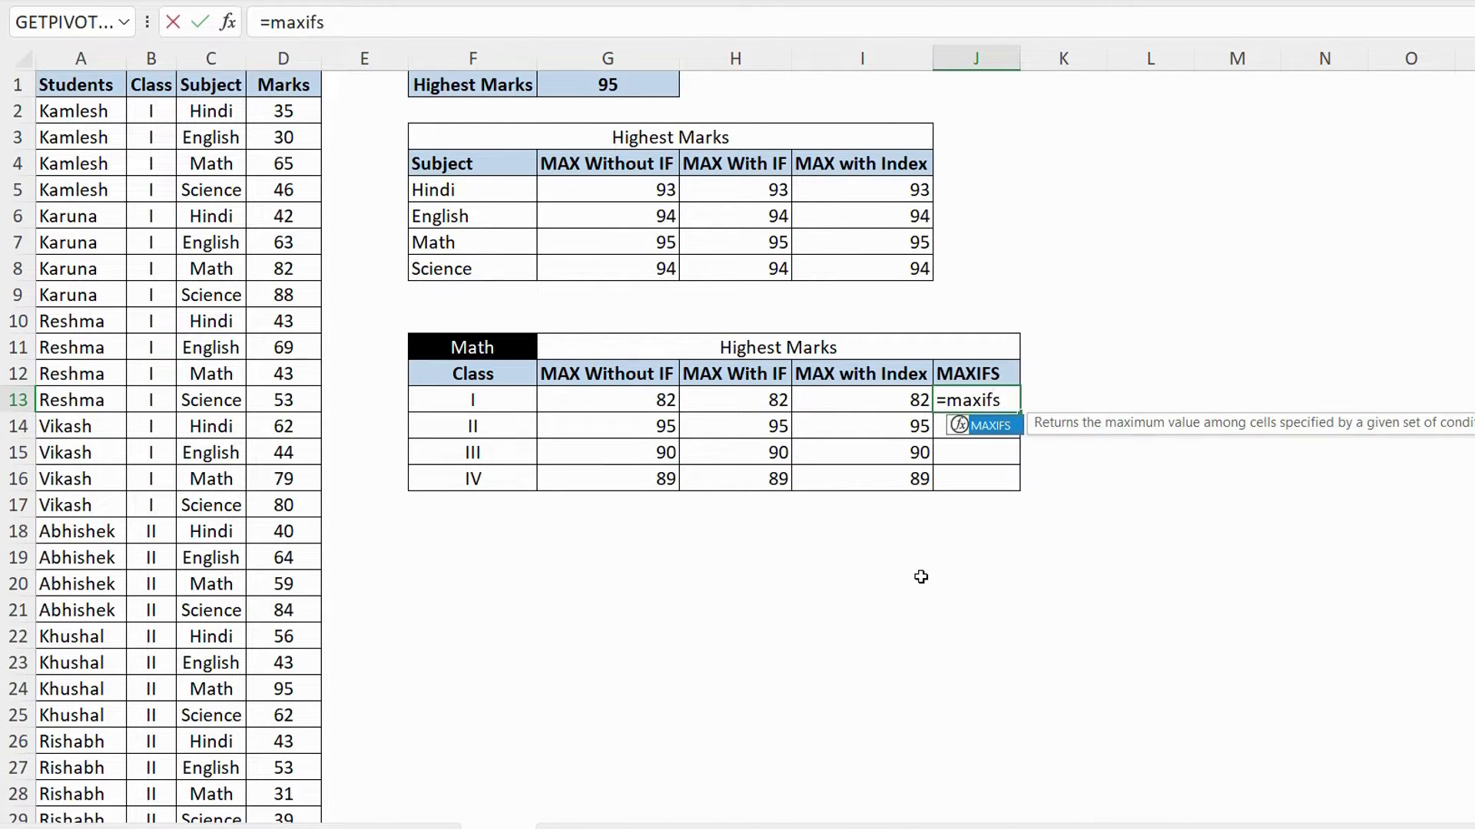
key("Tab")
key("ctrl+a")
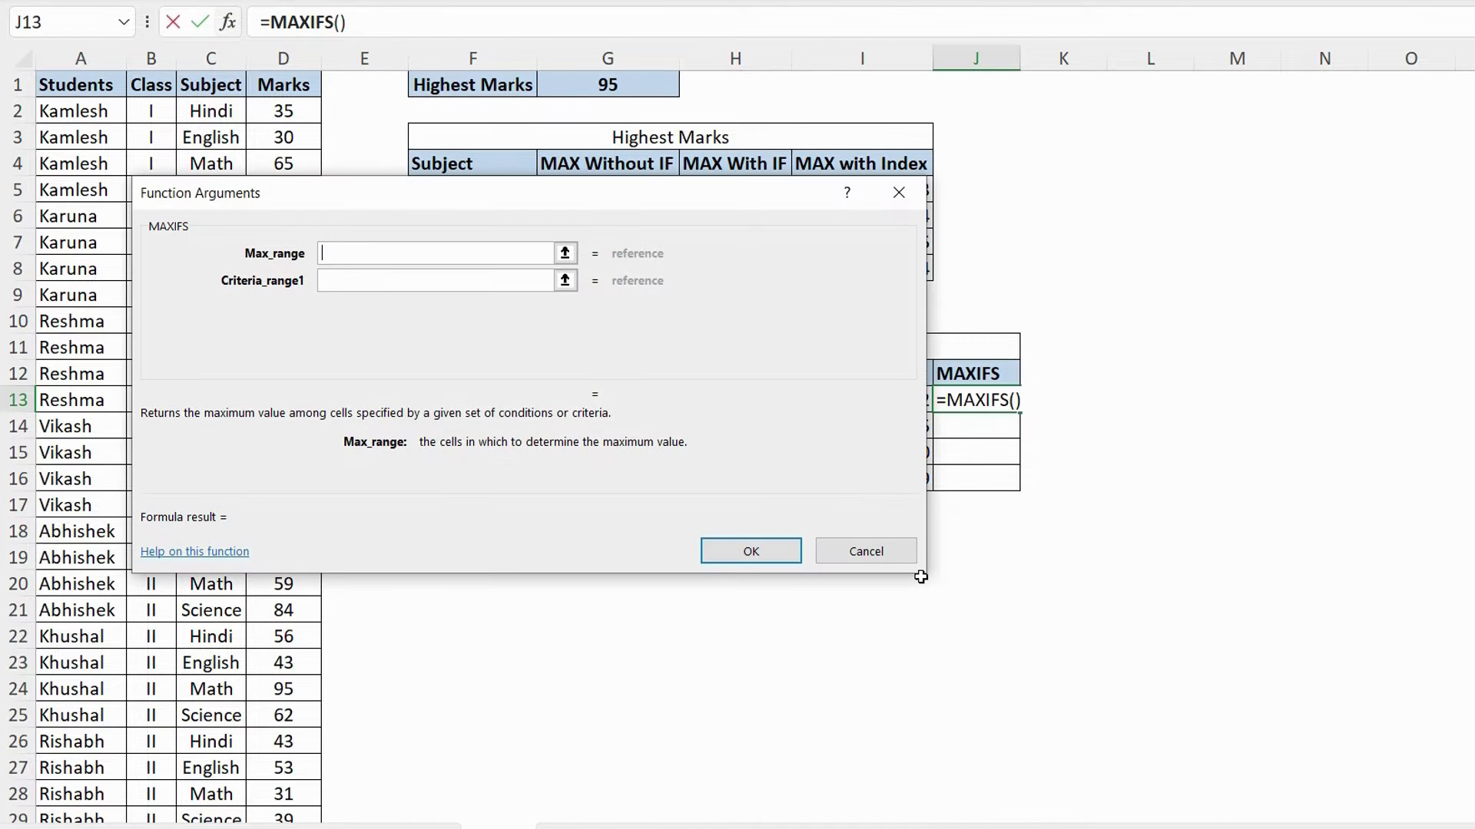
left_click_drag(431, 193, 619, 439)
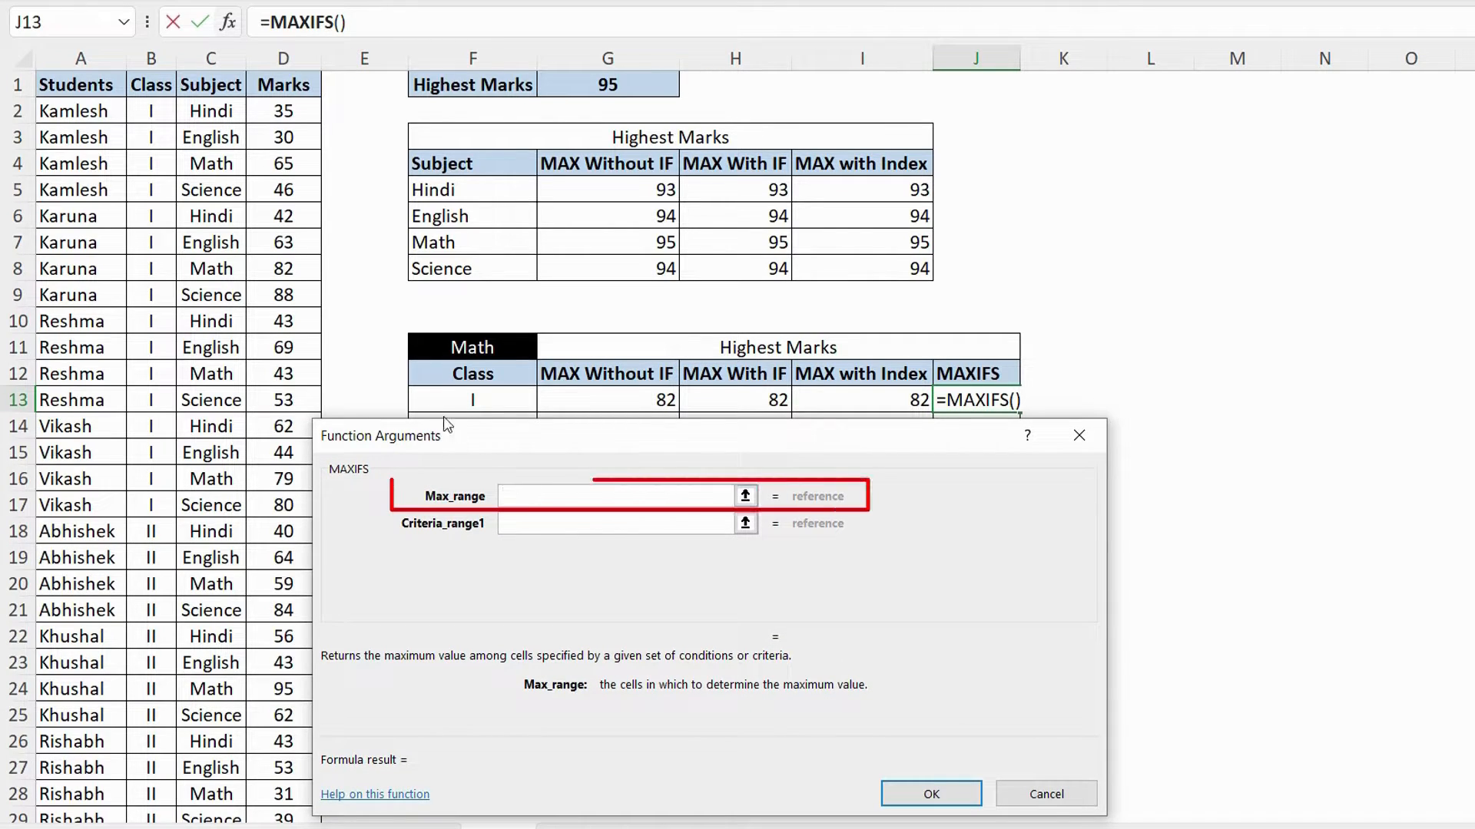
left_click(296, 110)
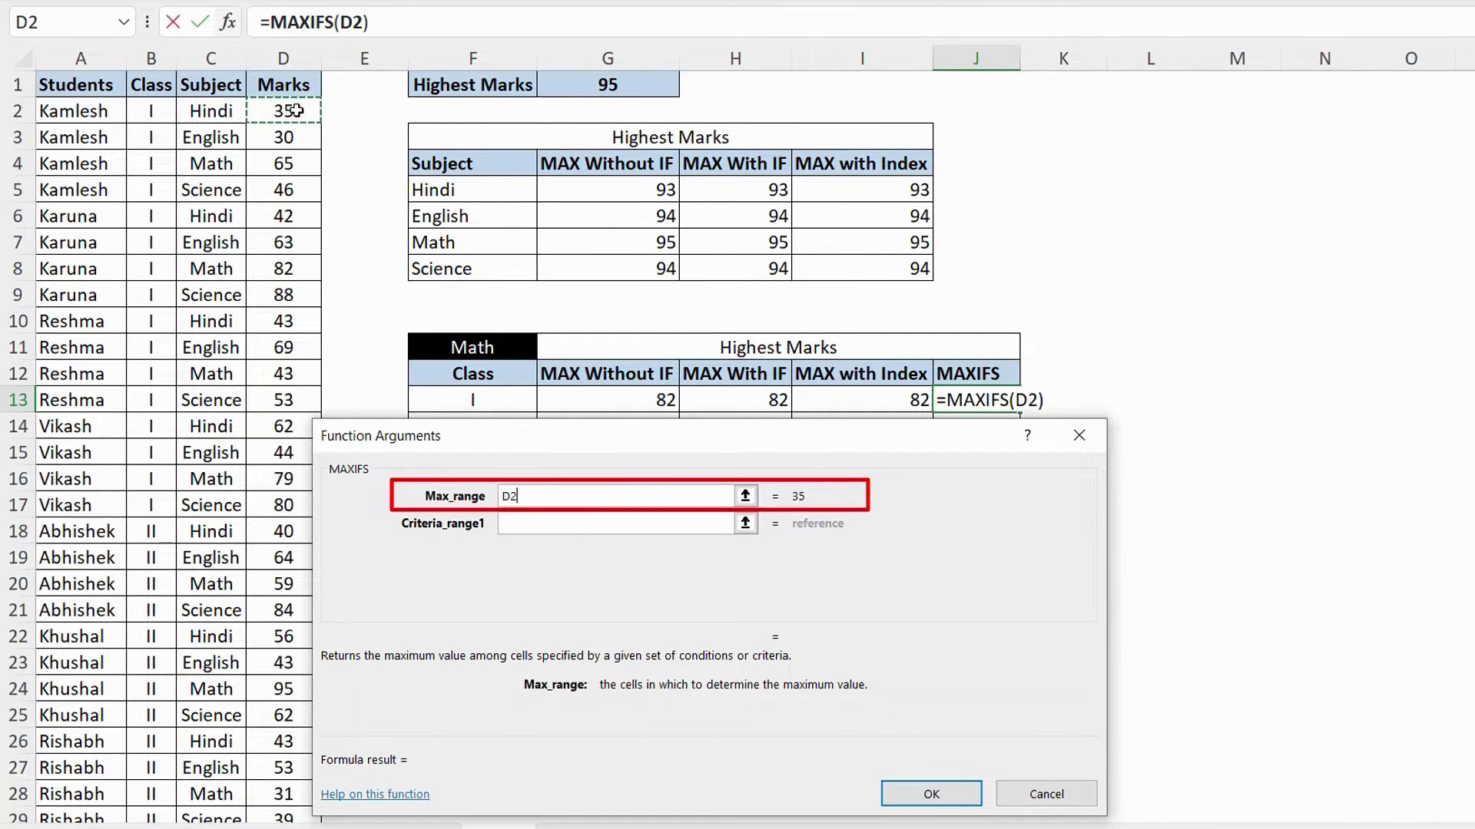
key("ctrl+shift+Down")
key("F4")
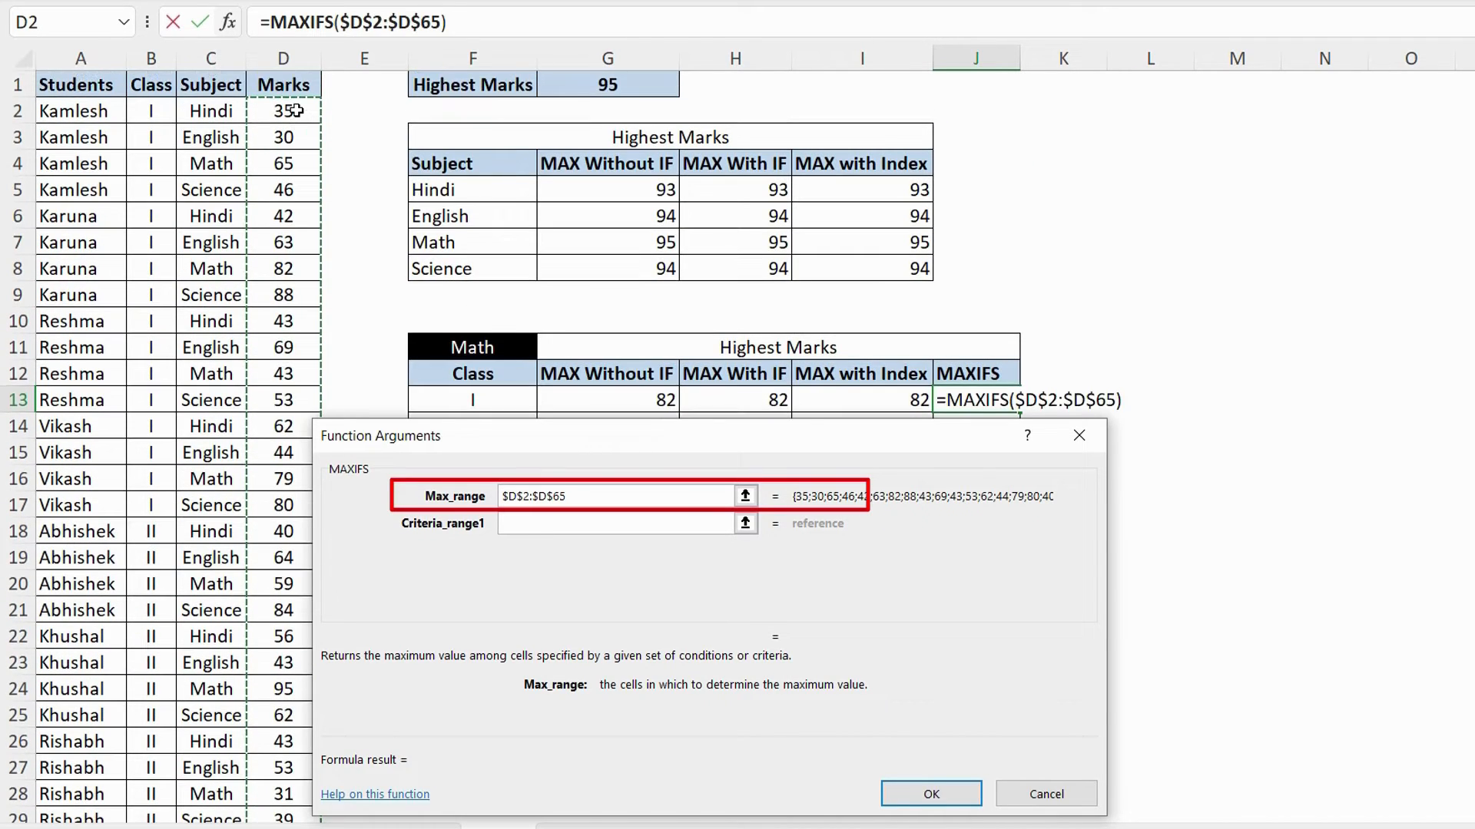
Step: Set Criteria_range1 to the subject range $C$2:$C$65 and Criteria1 to the Math cell $F$11
left_click(538, 523)
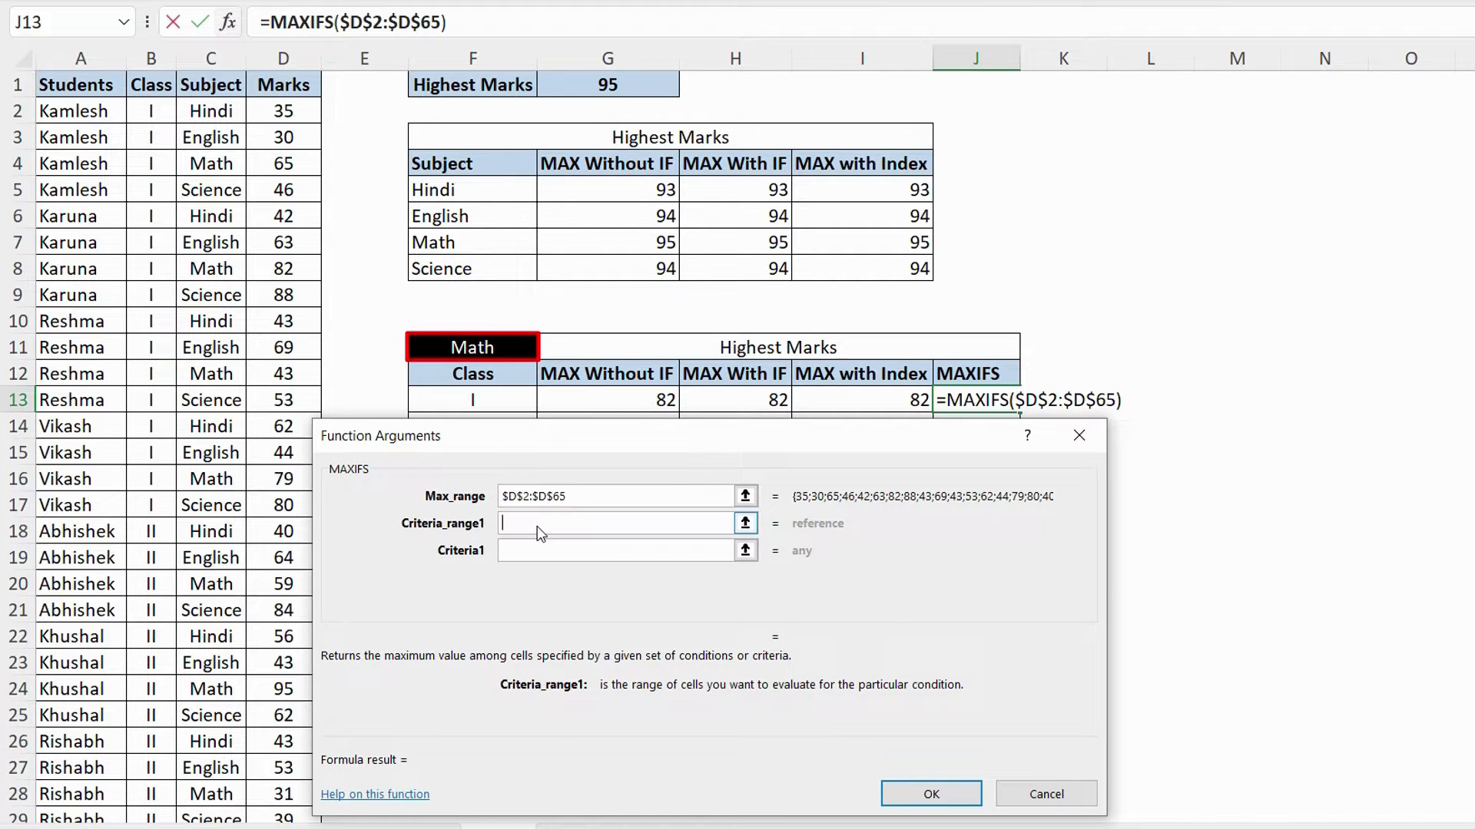
left_click(200, 102)
key("ctrl+shift+Down")
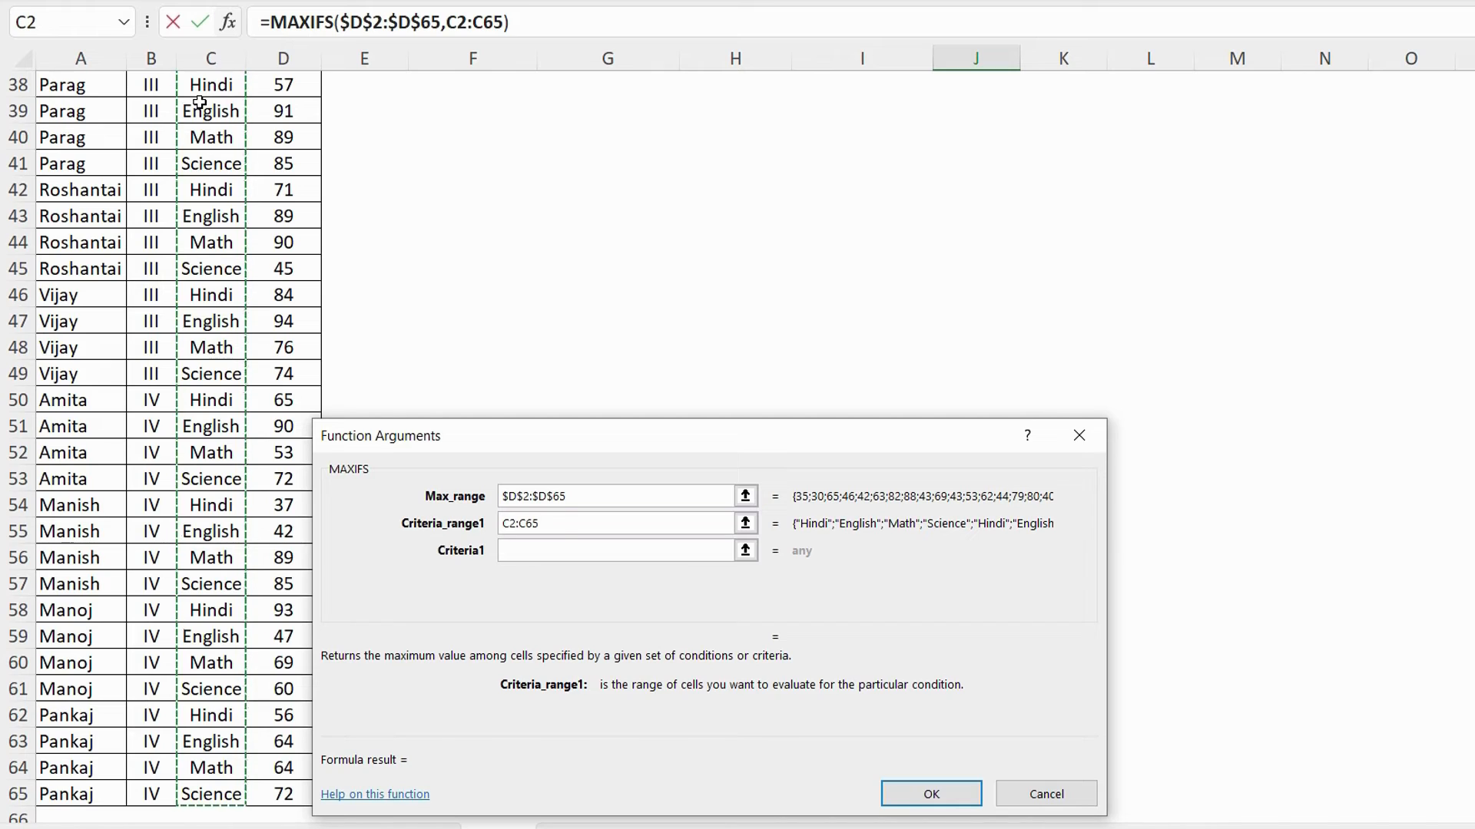
key("F4")
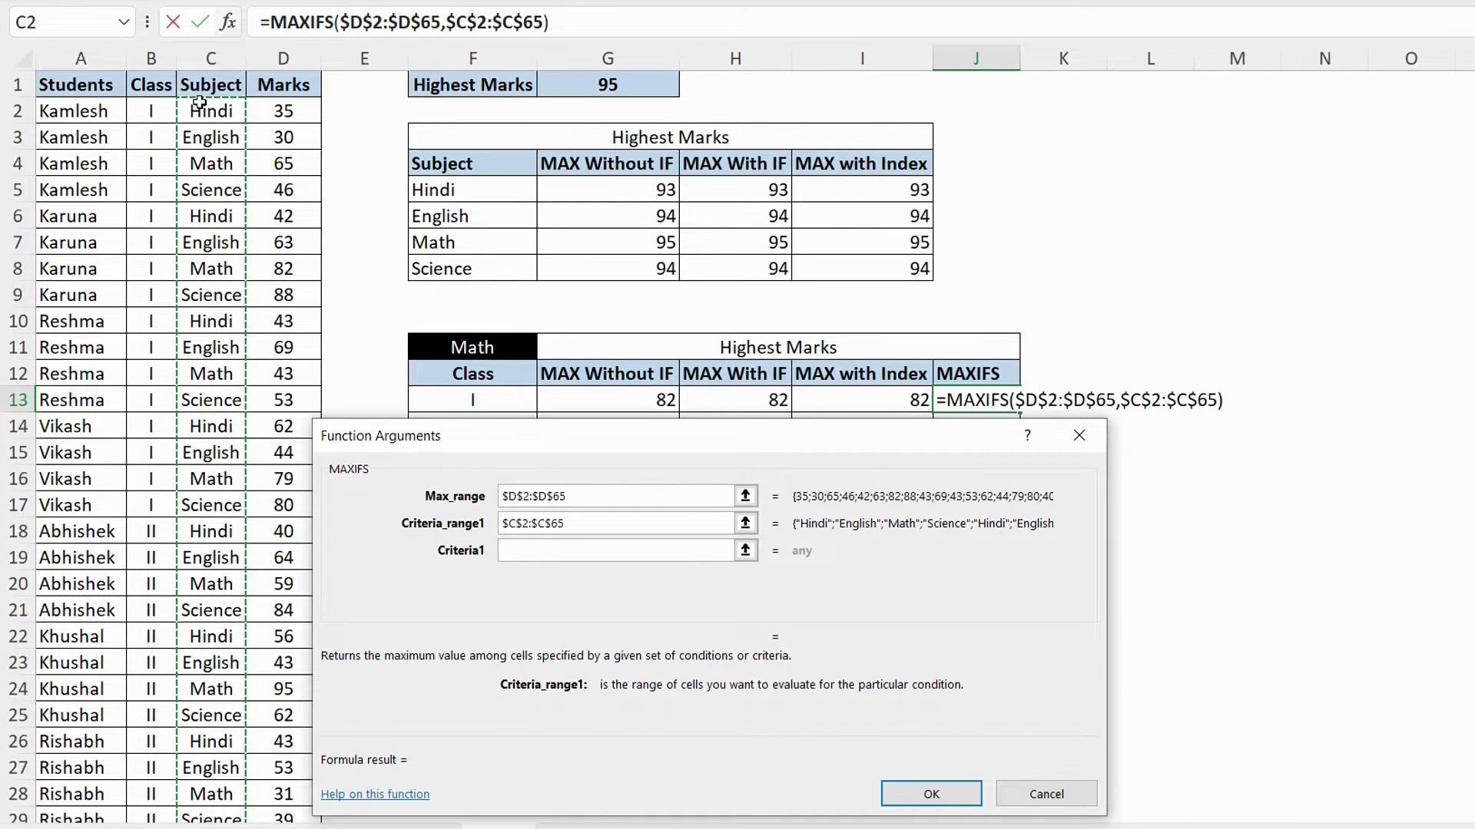
left_click(564, 551)
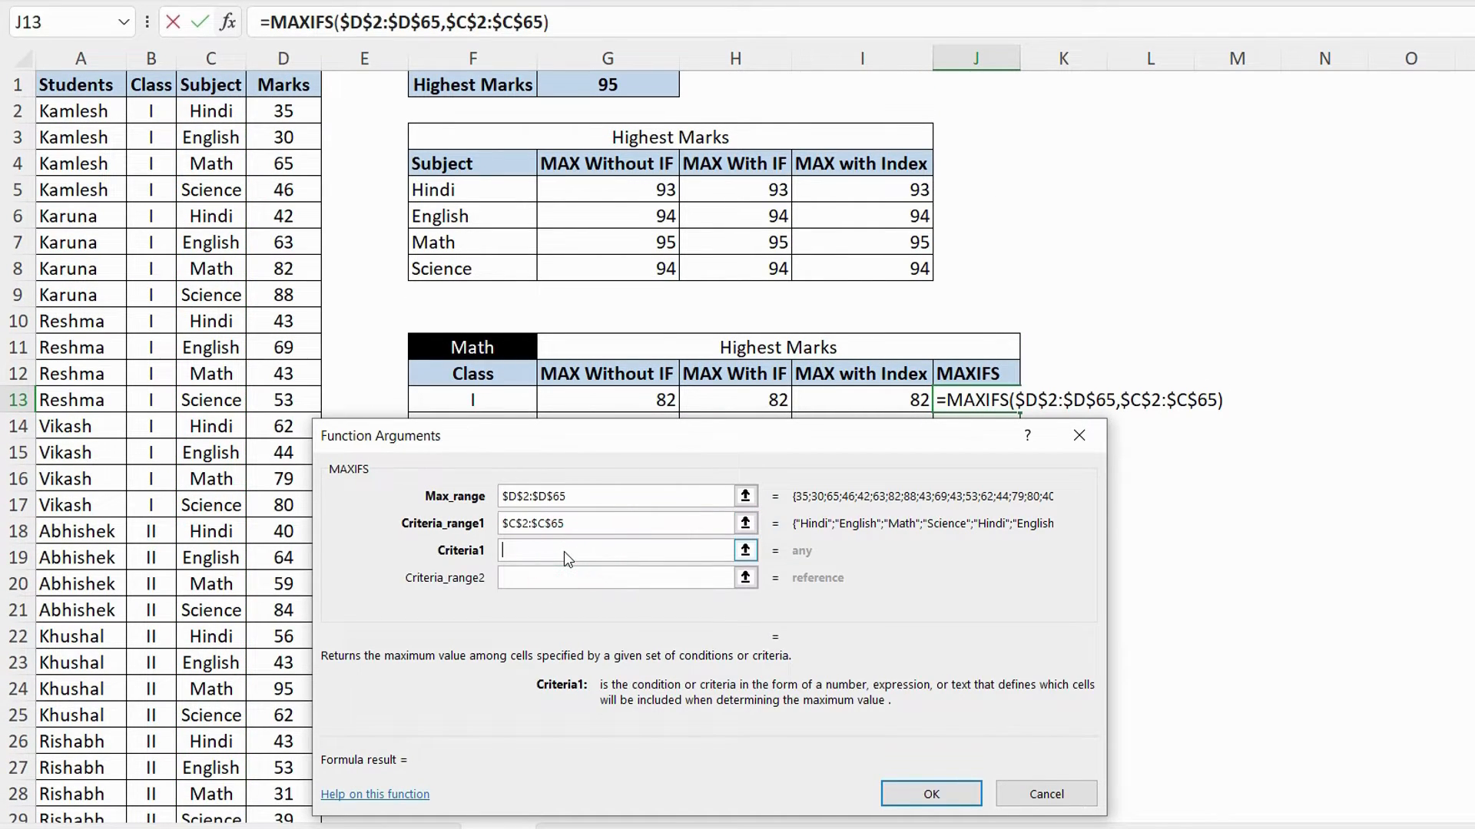
left_click(488, 346)
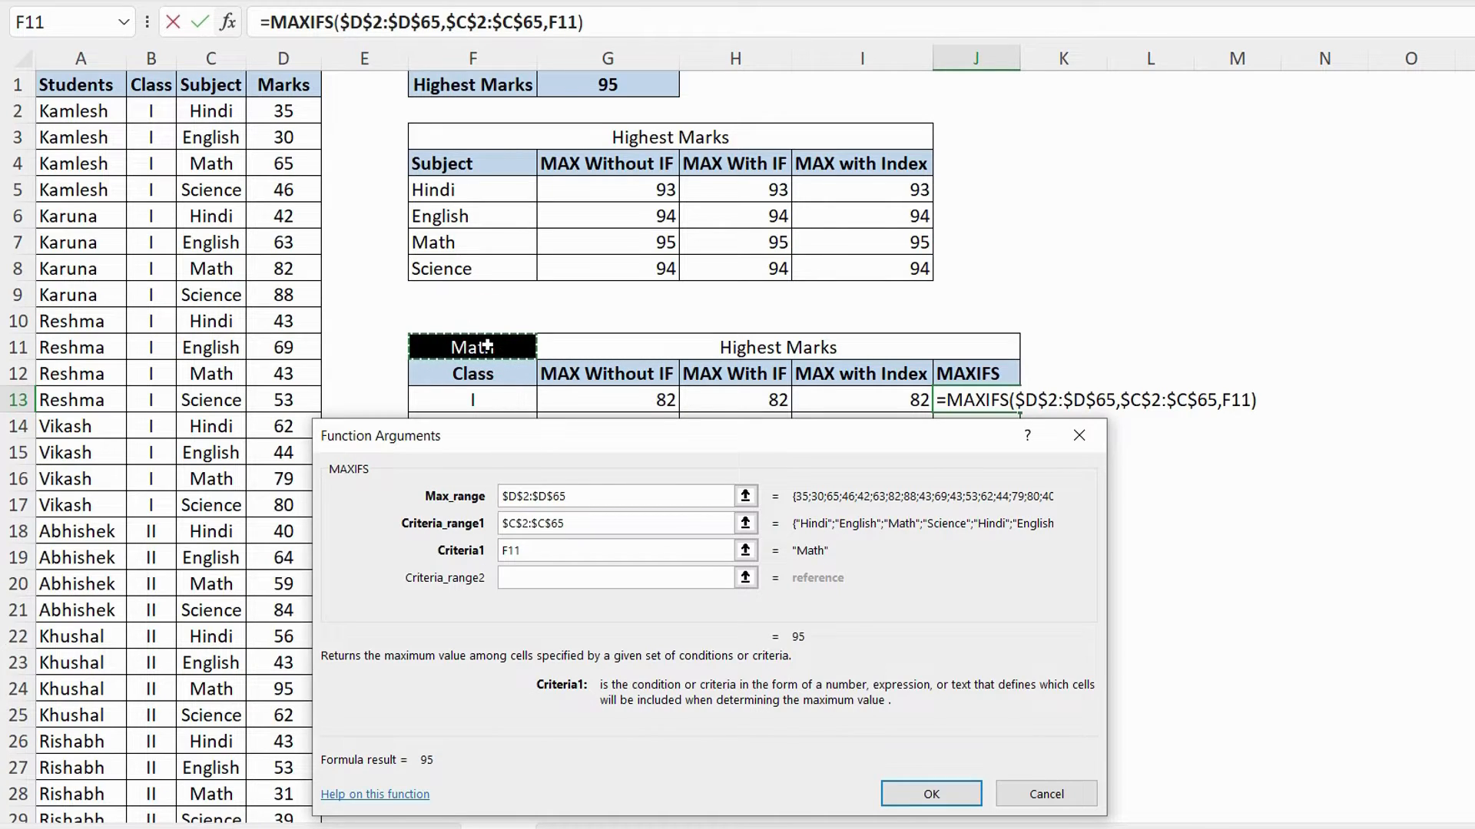
key("F4")
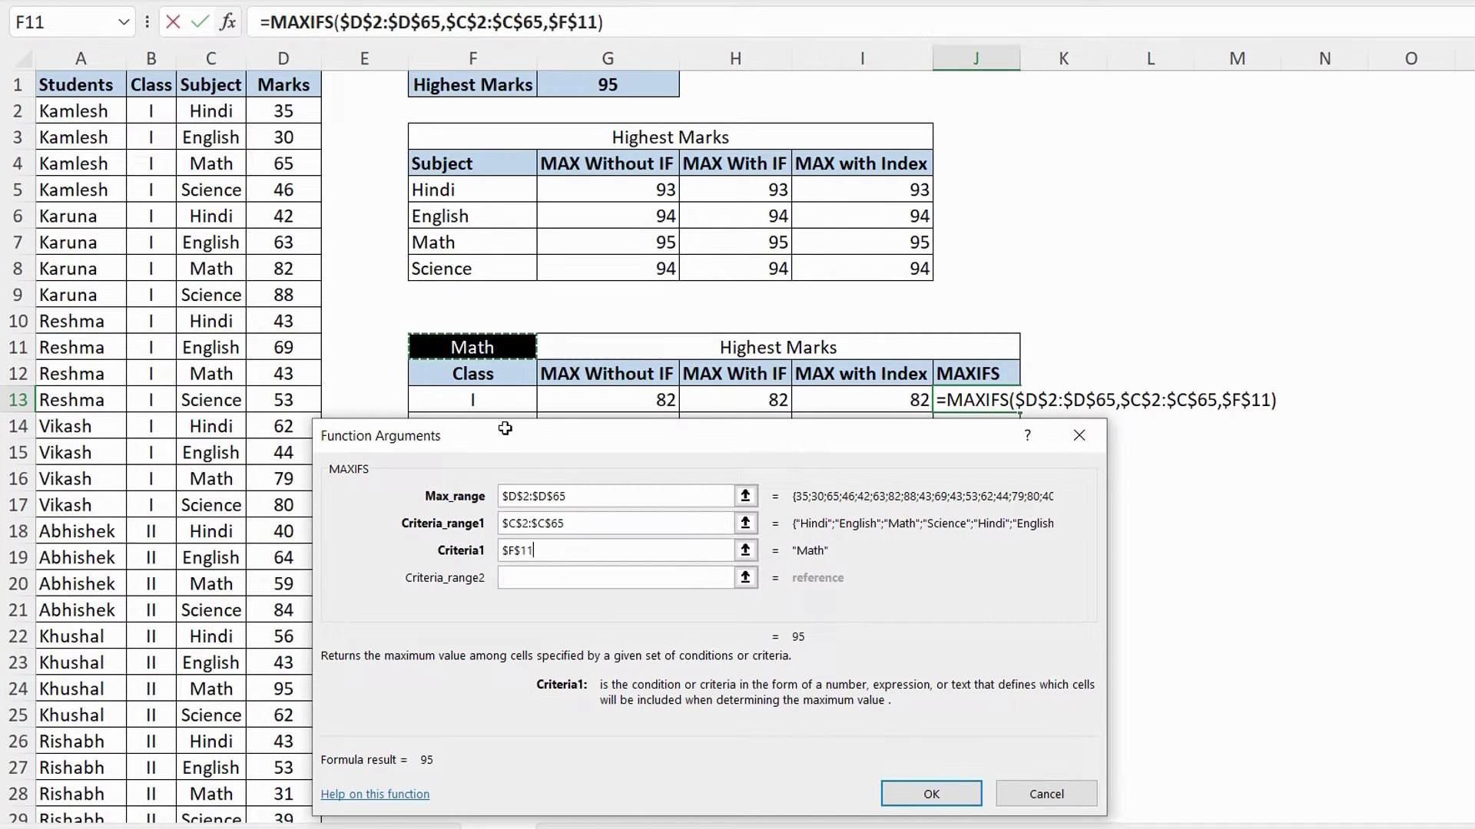
Step: Set Criteria_range2 to the class range $B$2:$B$65 and Criteria2 to the relative class cell F13
left_click(538, 577)
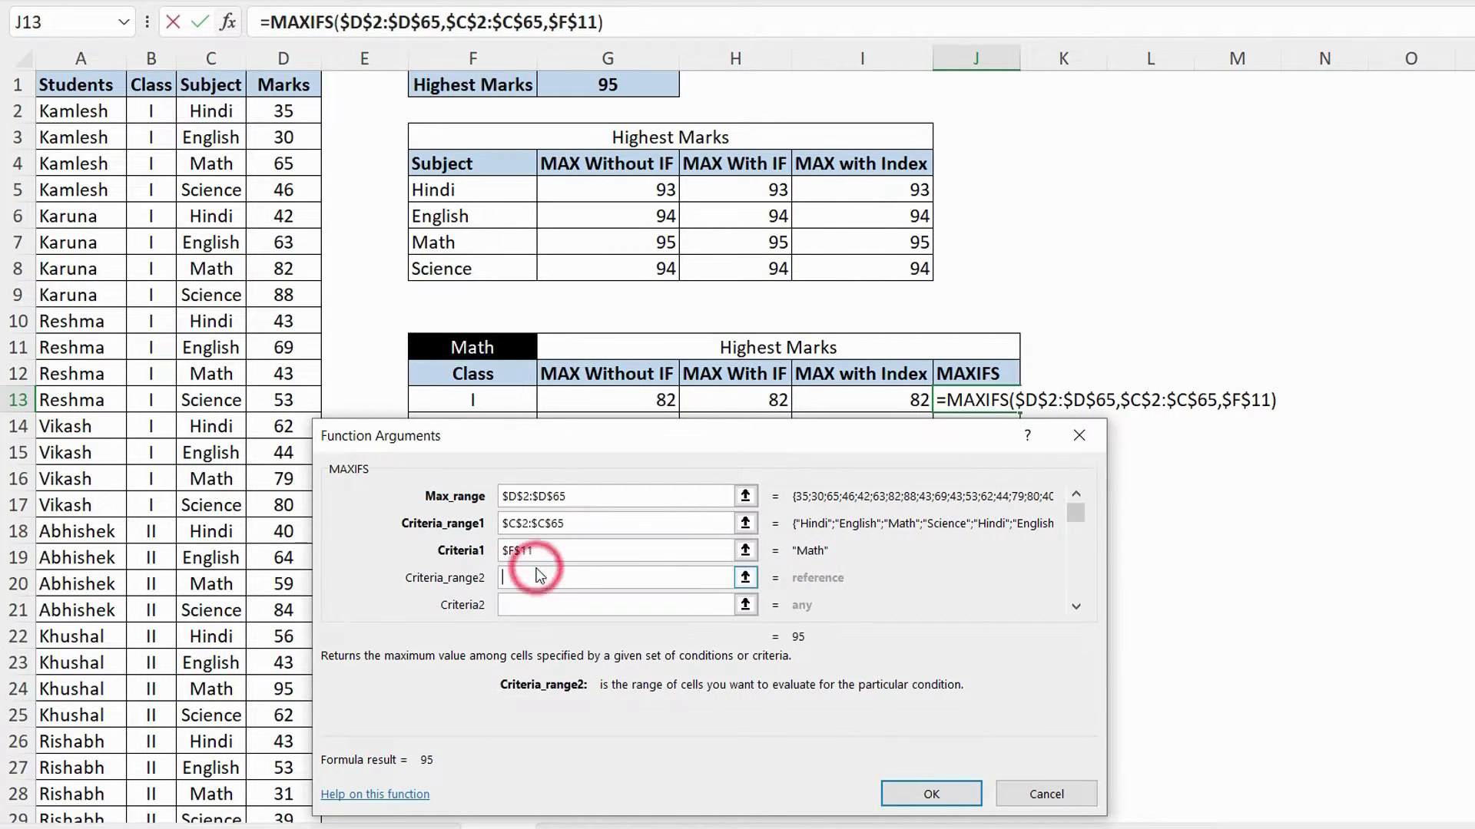
left_click(152, 107)
key("ctrl+shift+Down")
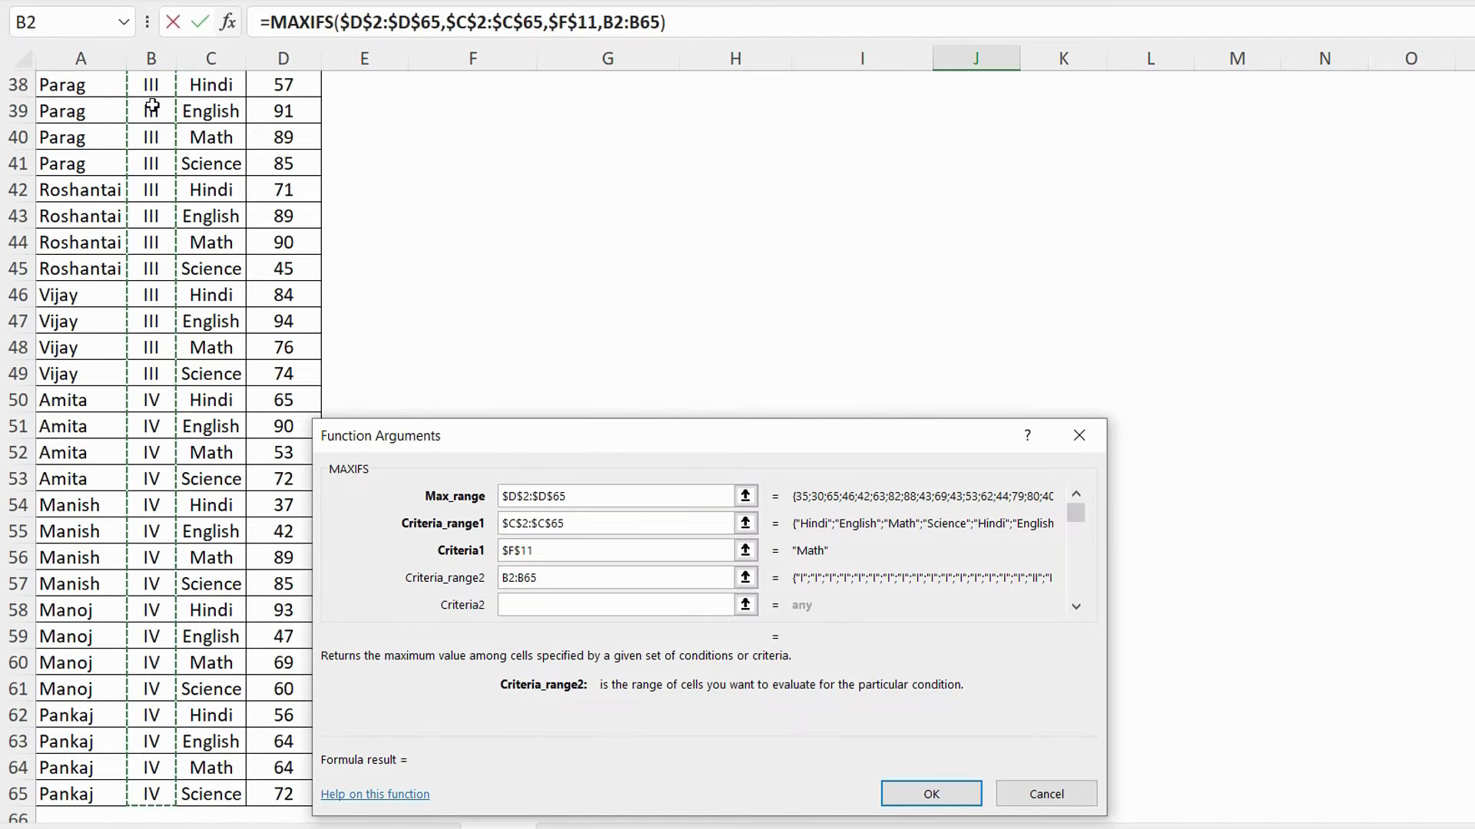
key("F4")
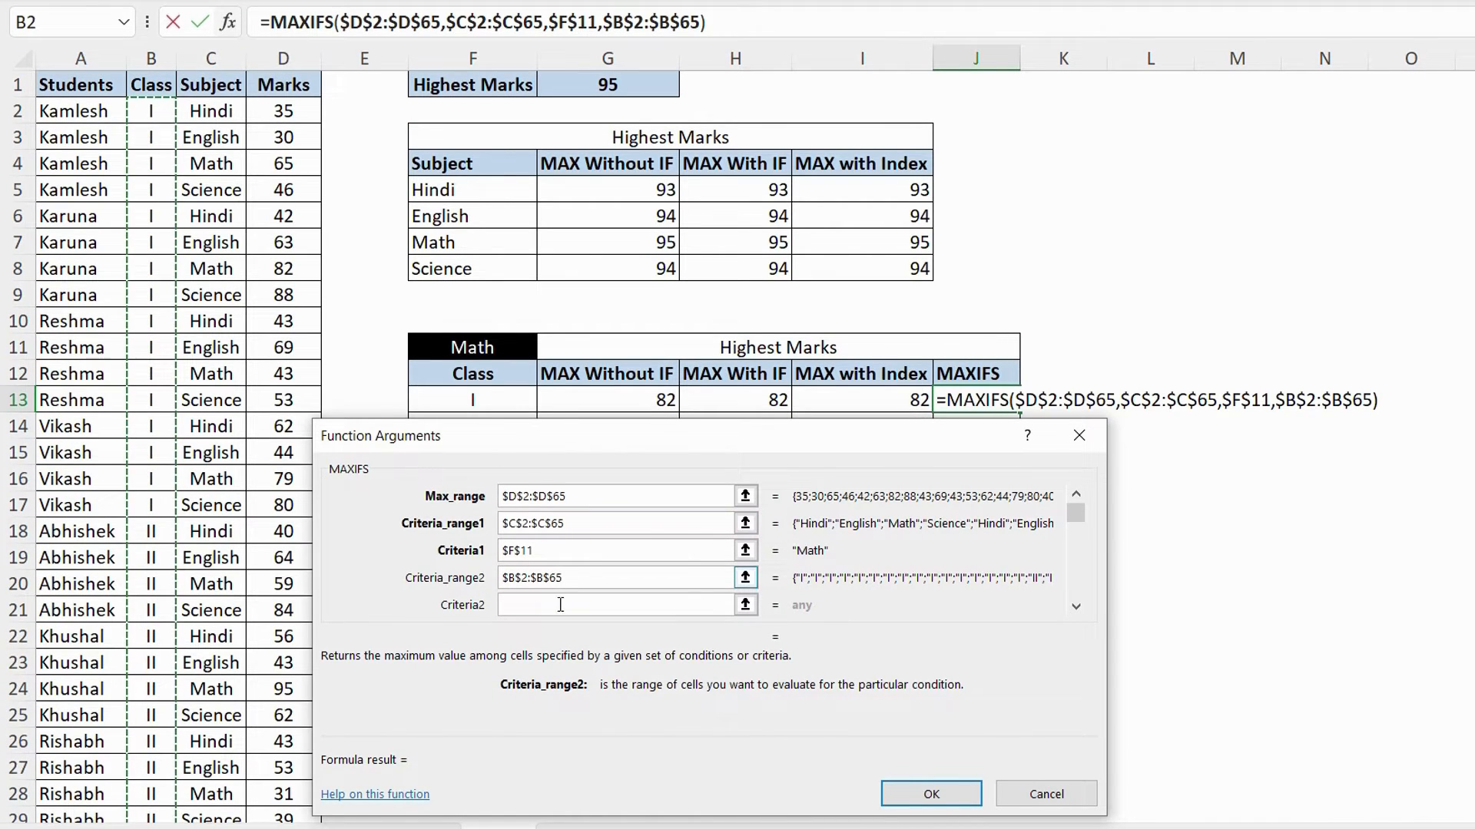
left_click(558, 607)
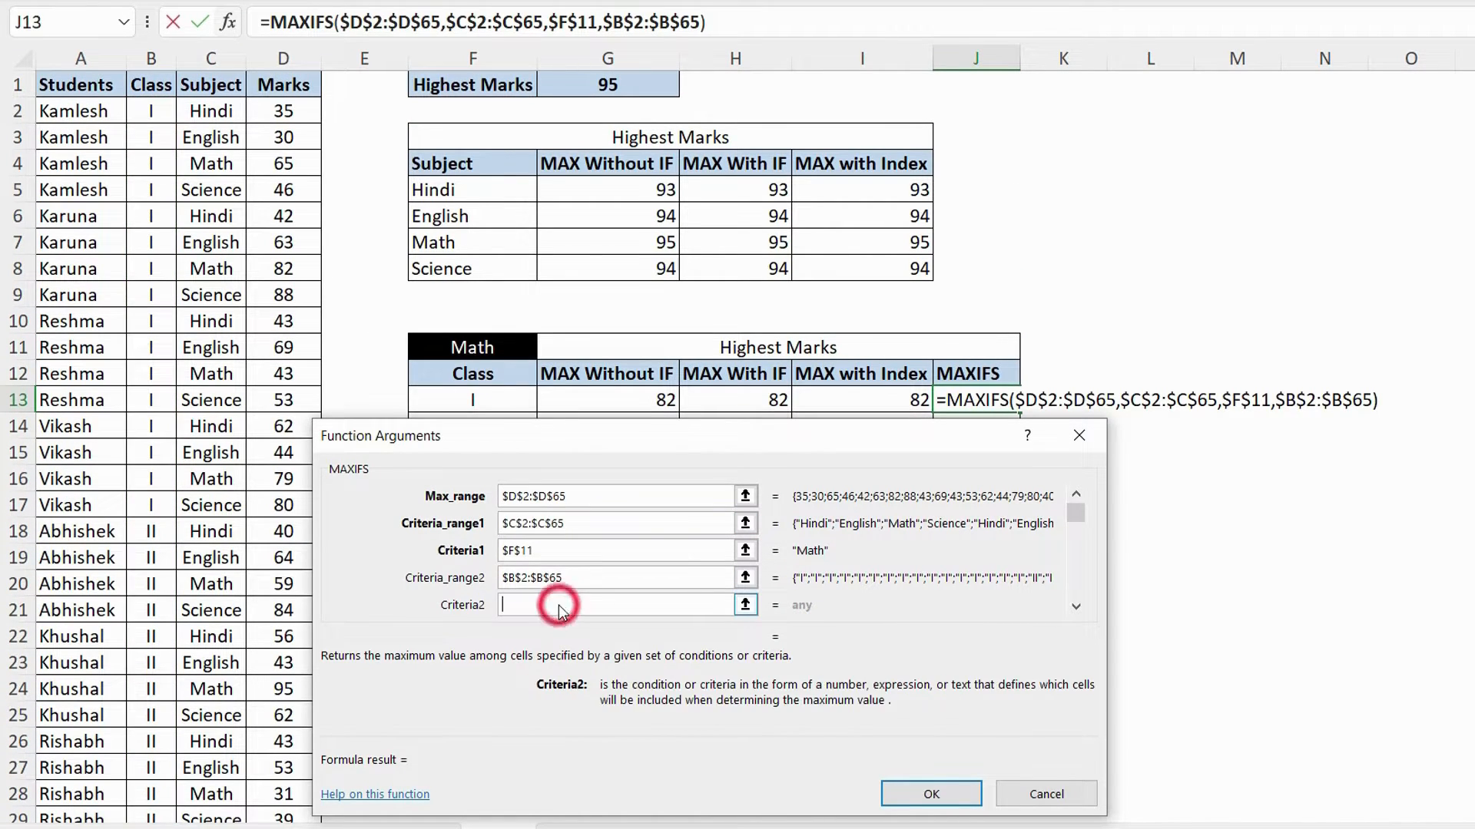
left_click(479, 395)
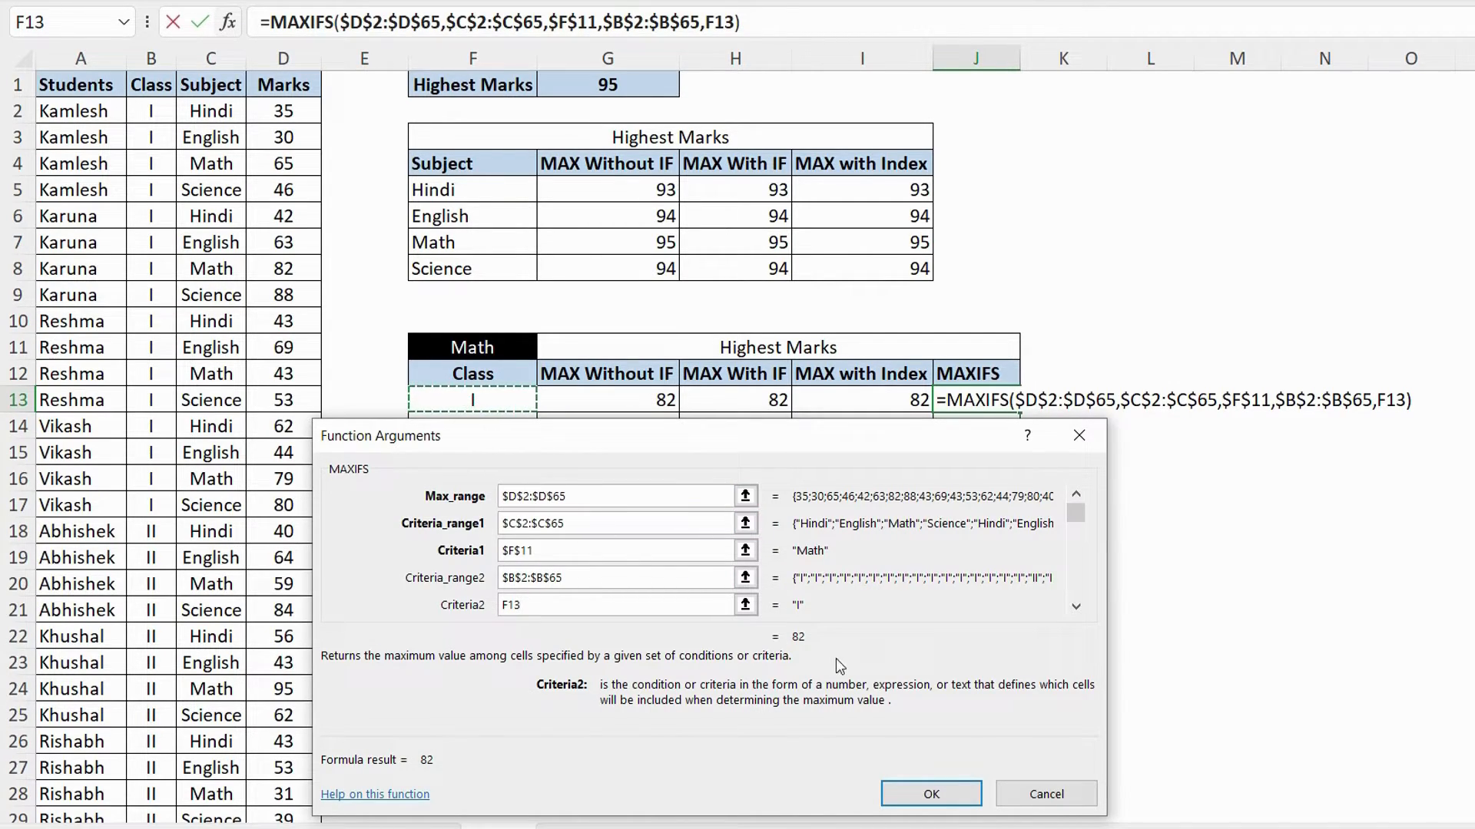
Step: Confirm the MAXIFS arguments and fill the formula in J13 down to class IV in J16
left_click(946, 796)
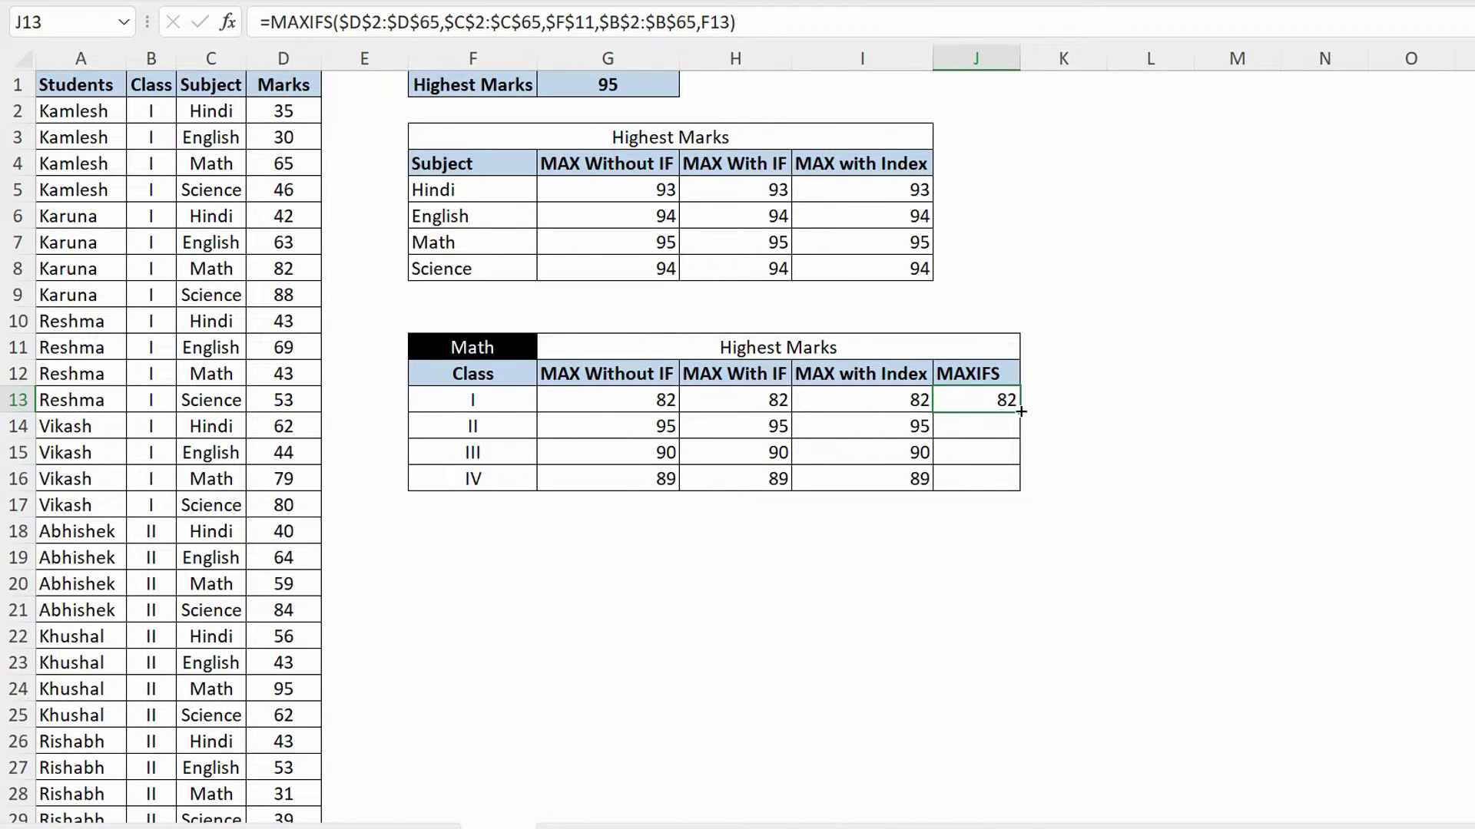
double_click(1020, 412)
left_click(966, 397)
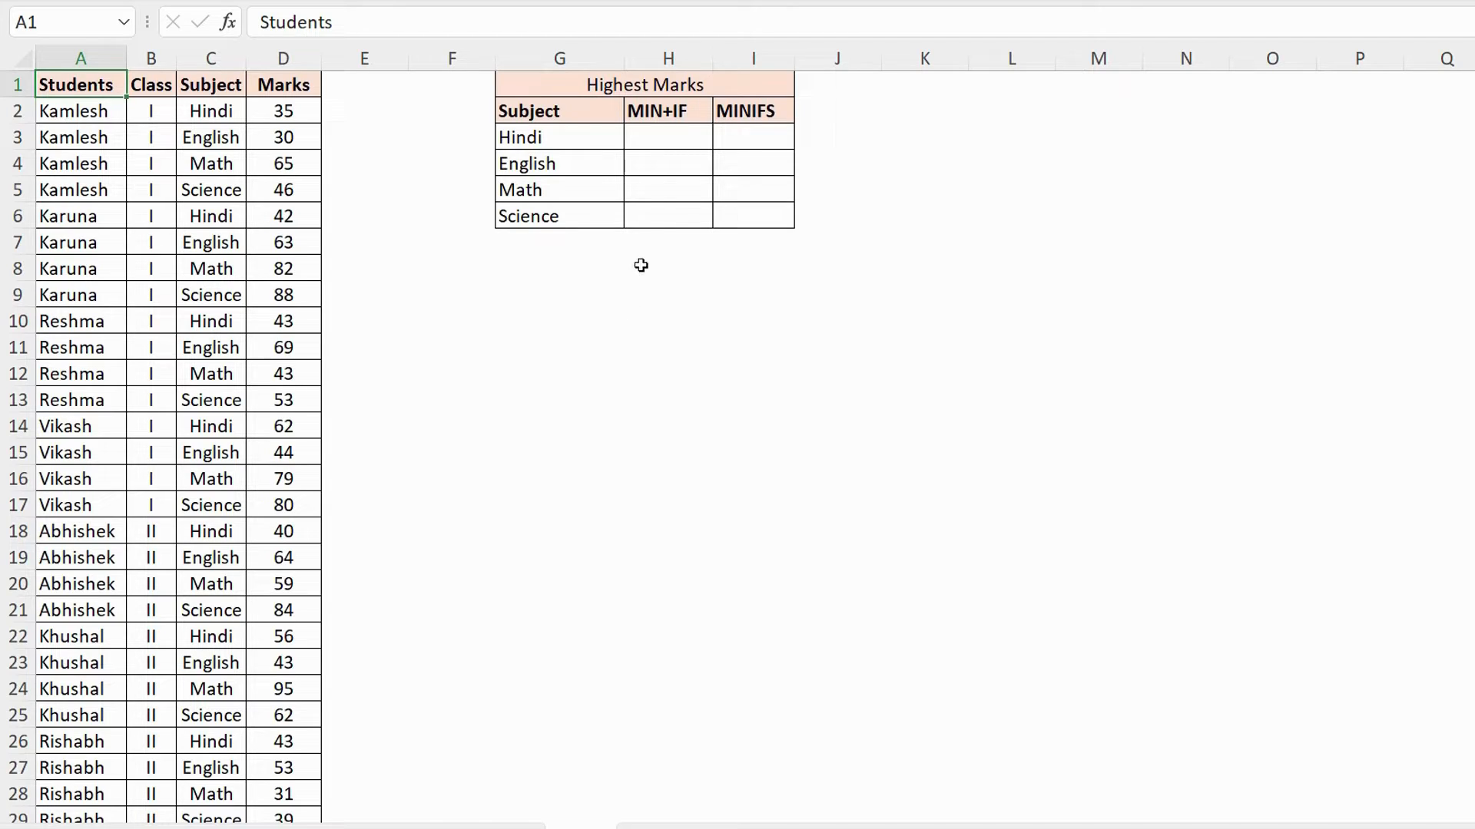
Step: Start an IF formula in H3 that tests the absolute subject range $C$2:$C$65 against the Hindi cell G3
left_click(671, 138)
type("=if")
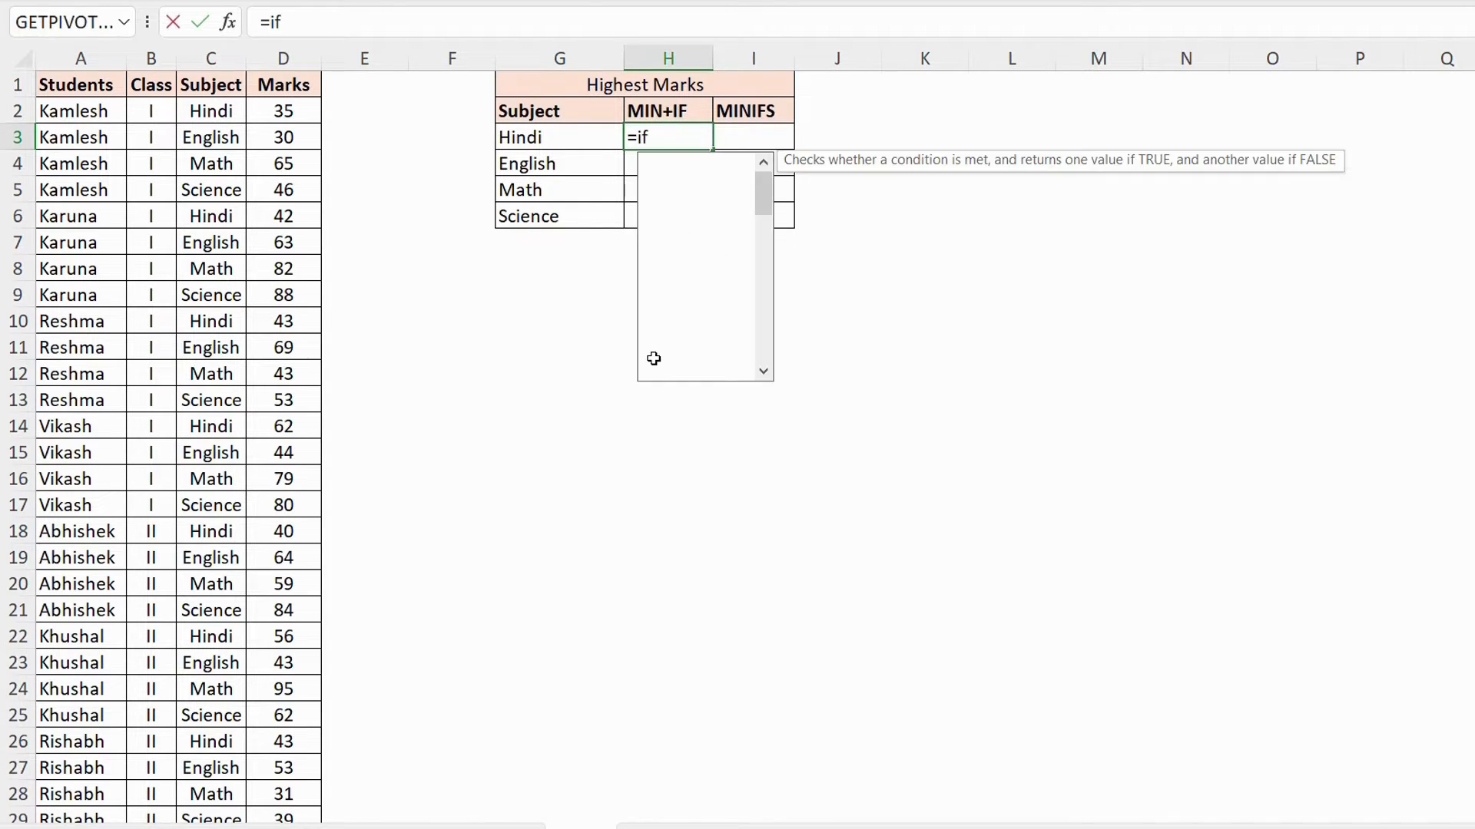
key("Tab")
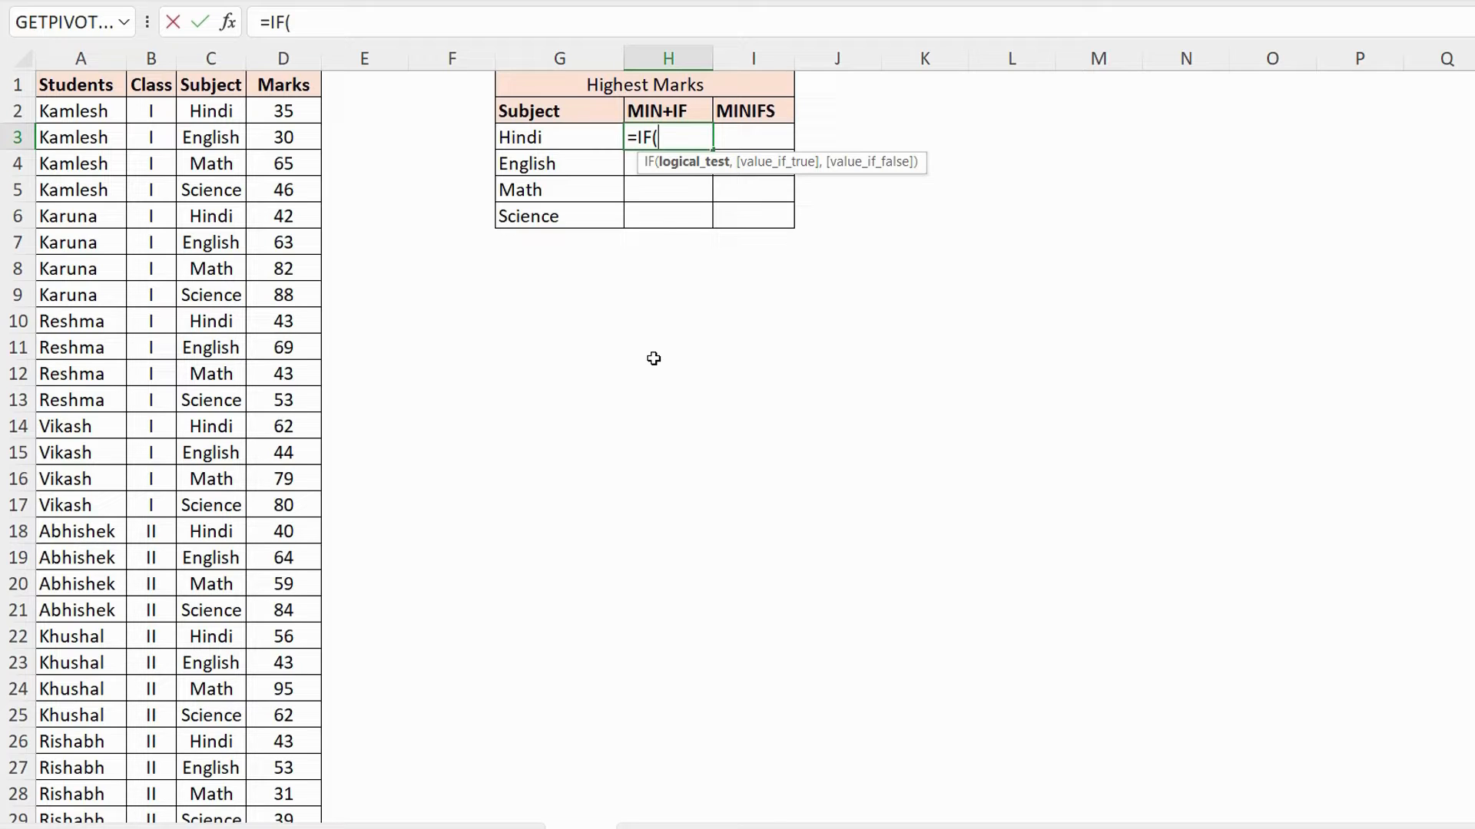
left_click(211, 115)
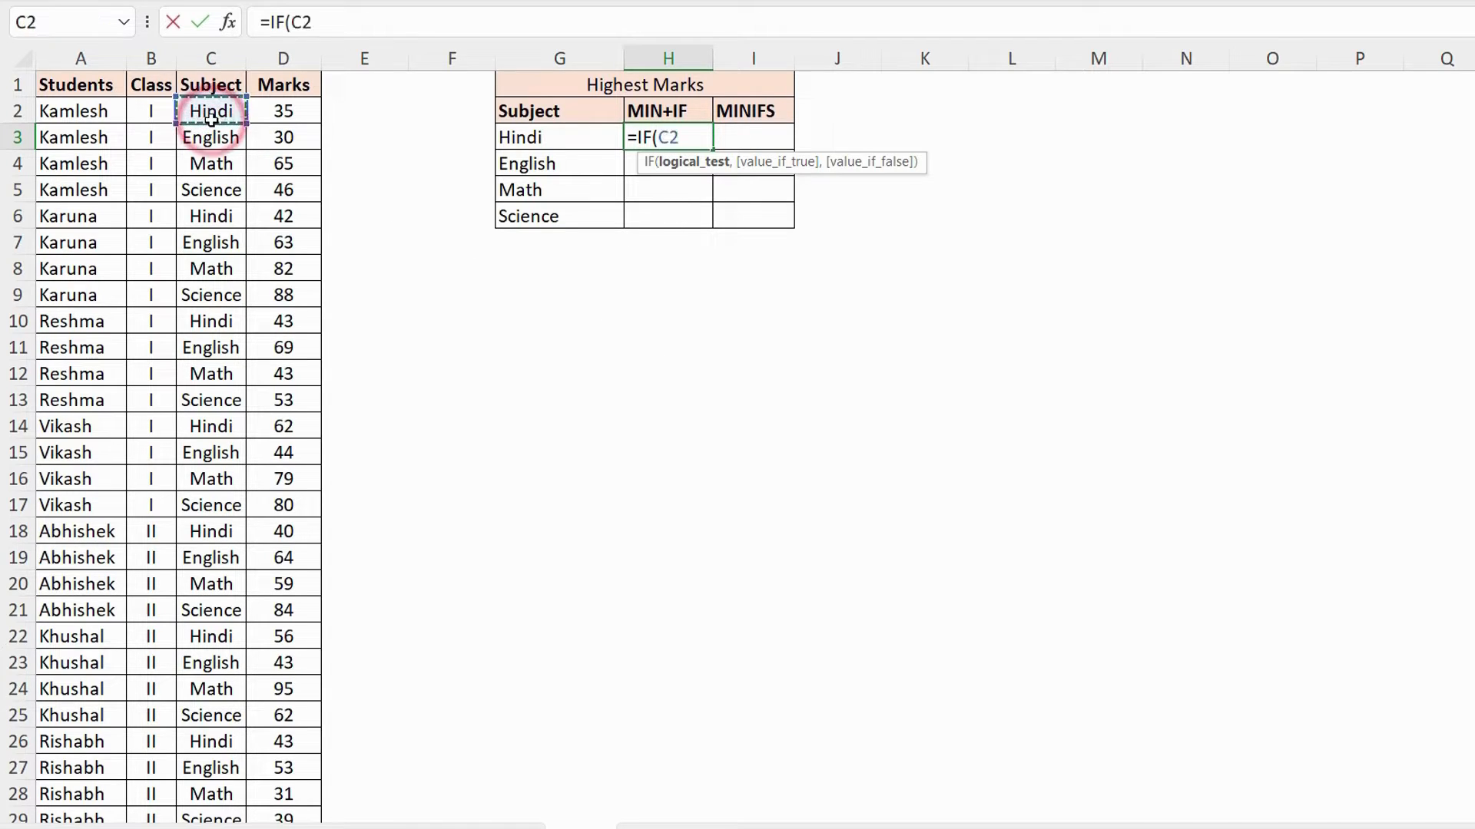
key("ctrl+shift+Down")
key("F4")
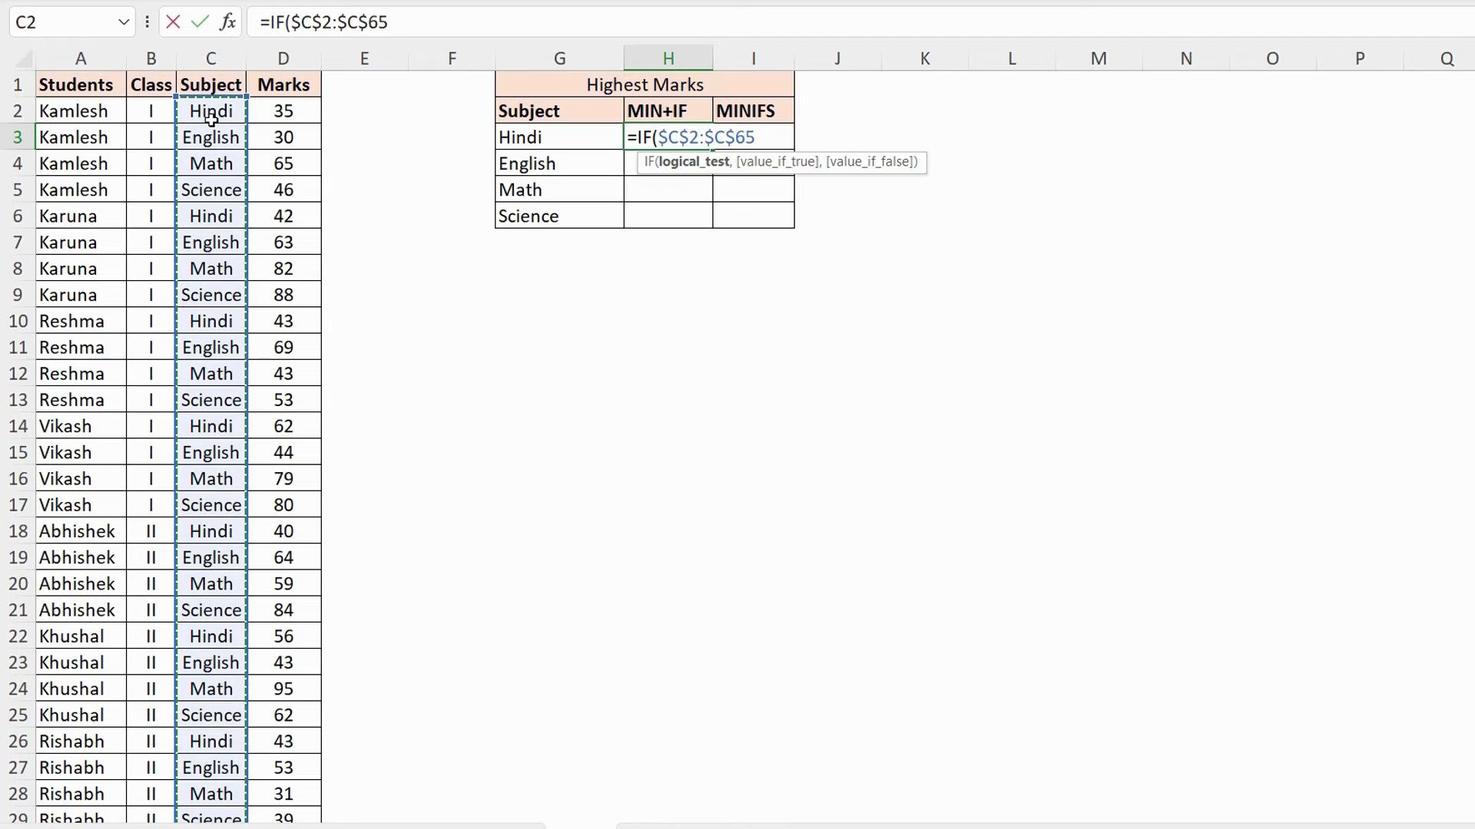
type("=")
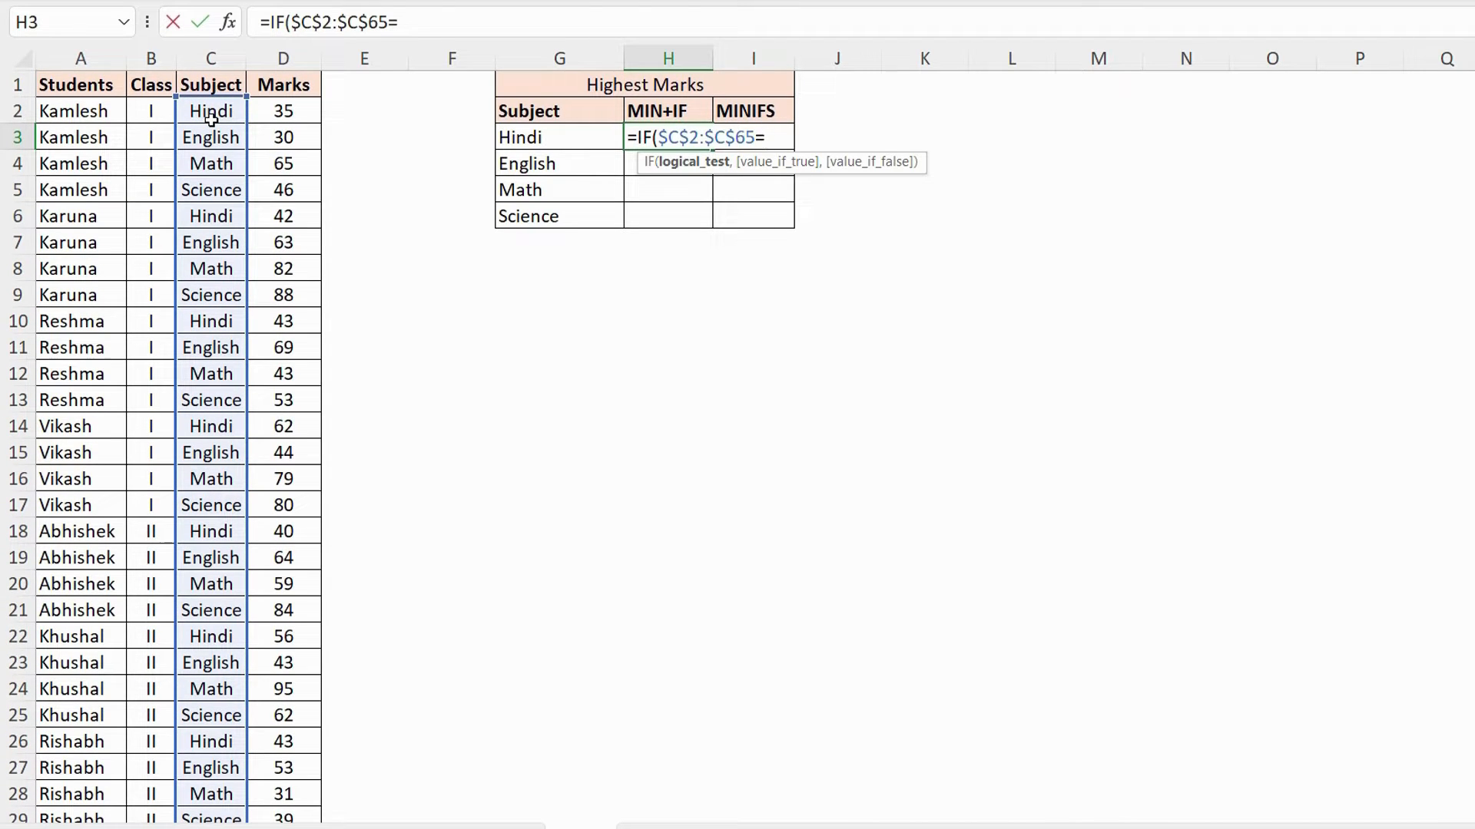
left_click(532, 132)
type(",")
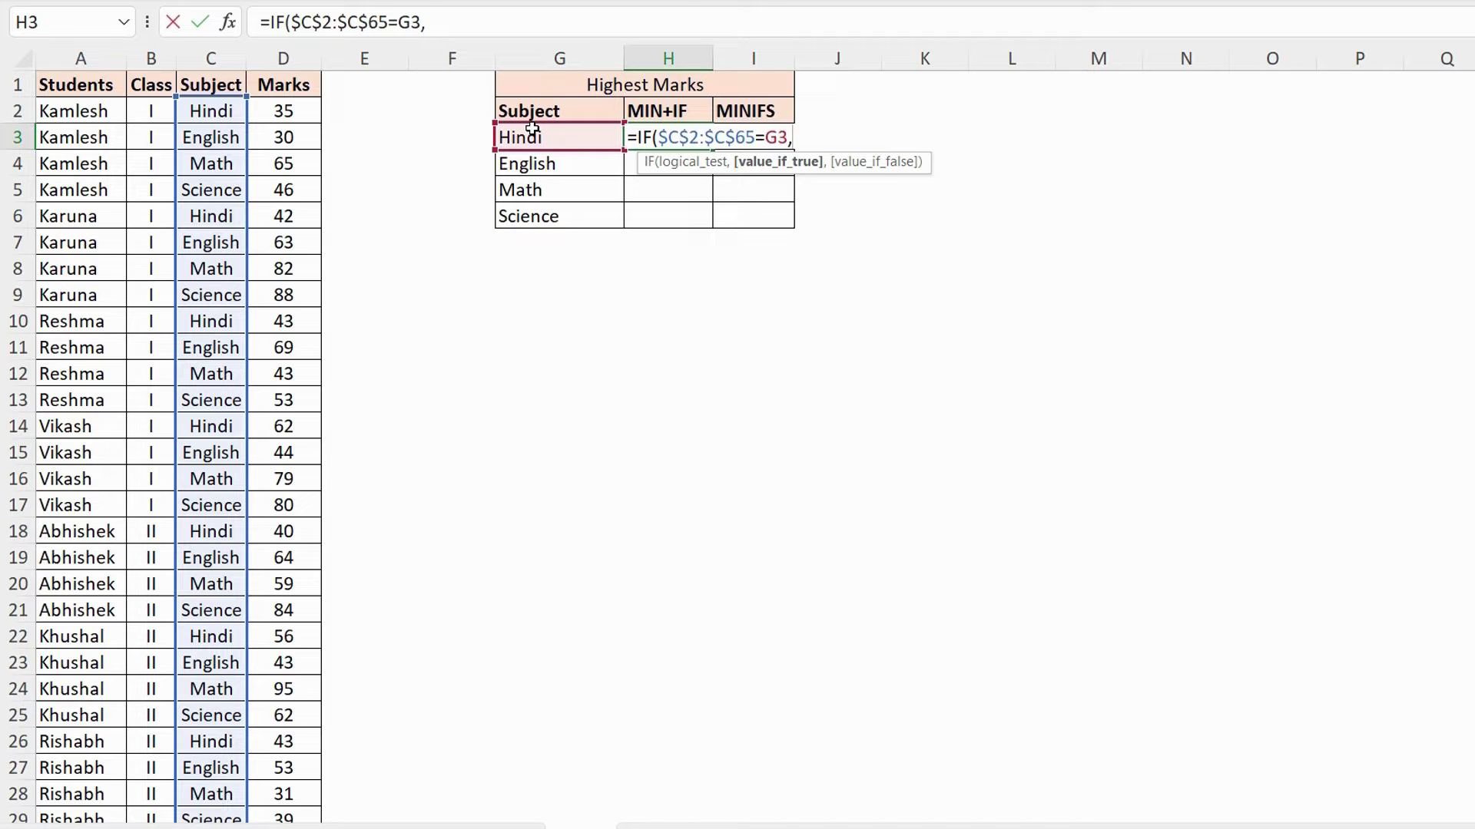
Step: Set the value if true to the absolute marks range $D$2:$D$65 and the value if false to "", closing the IF
left_click(311, 116)
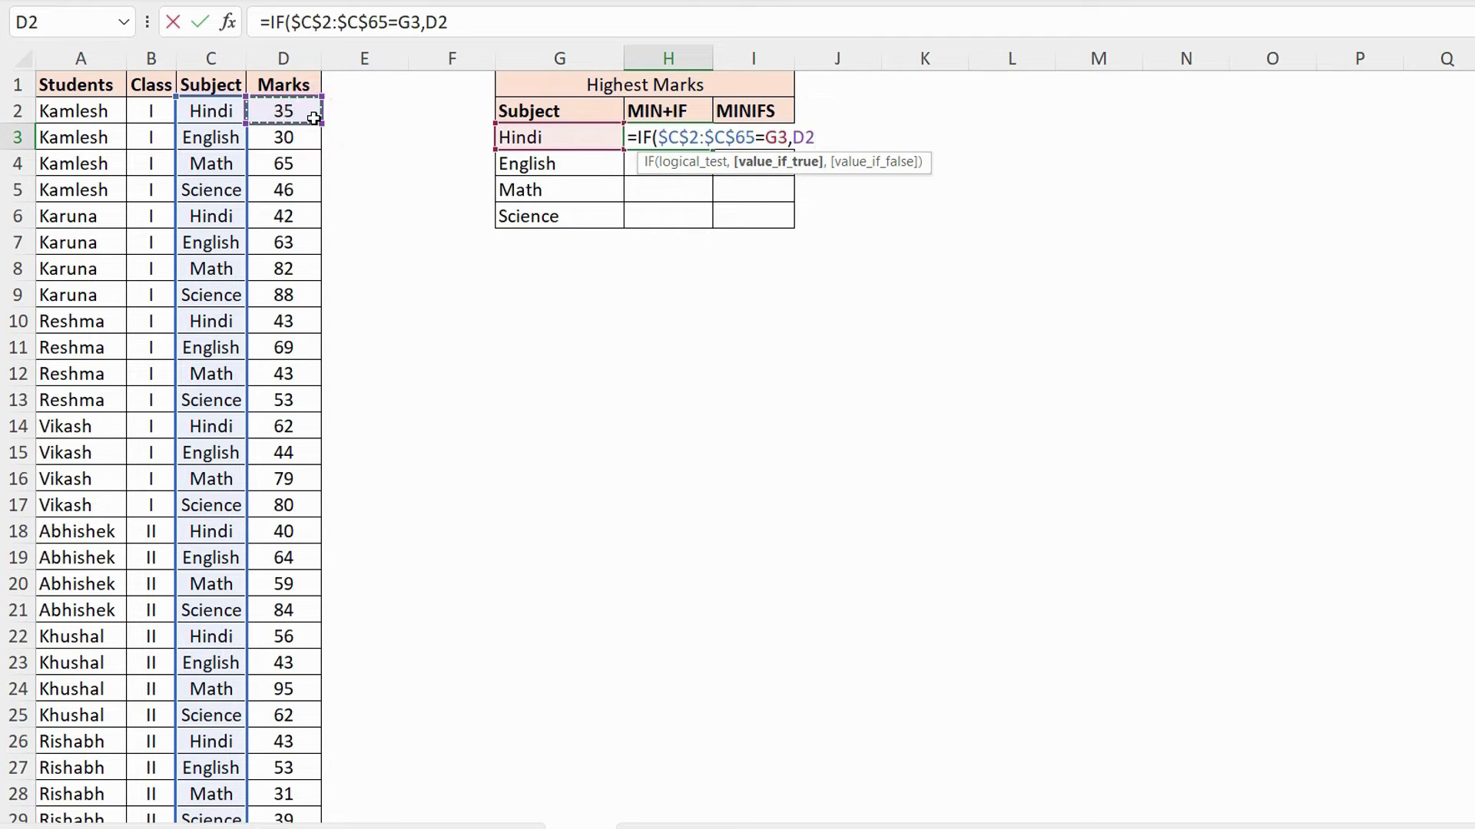
key("ctrl+shift+Down")
scroll(314, 117, "up", 10)
key("F4")
type(",")
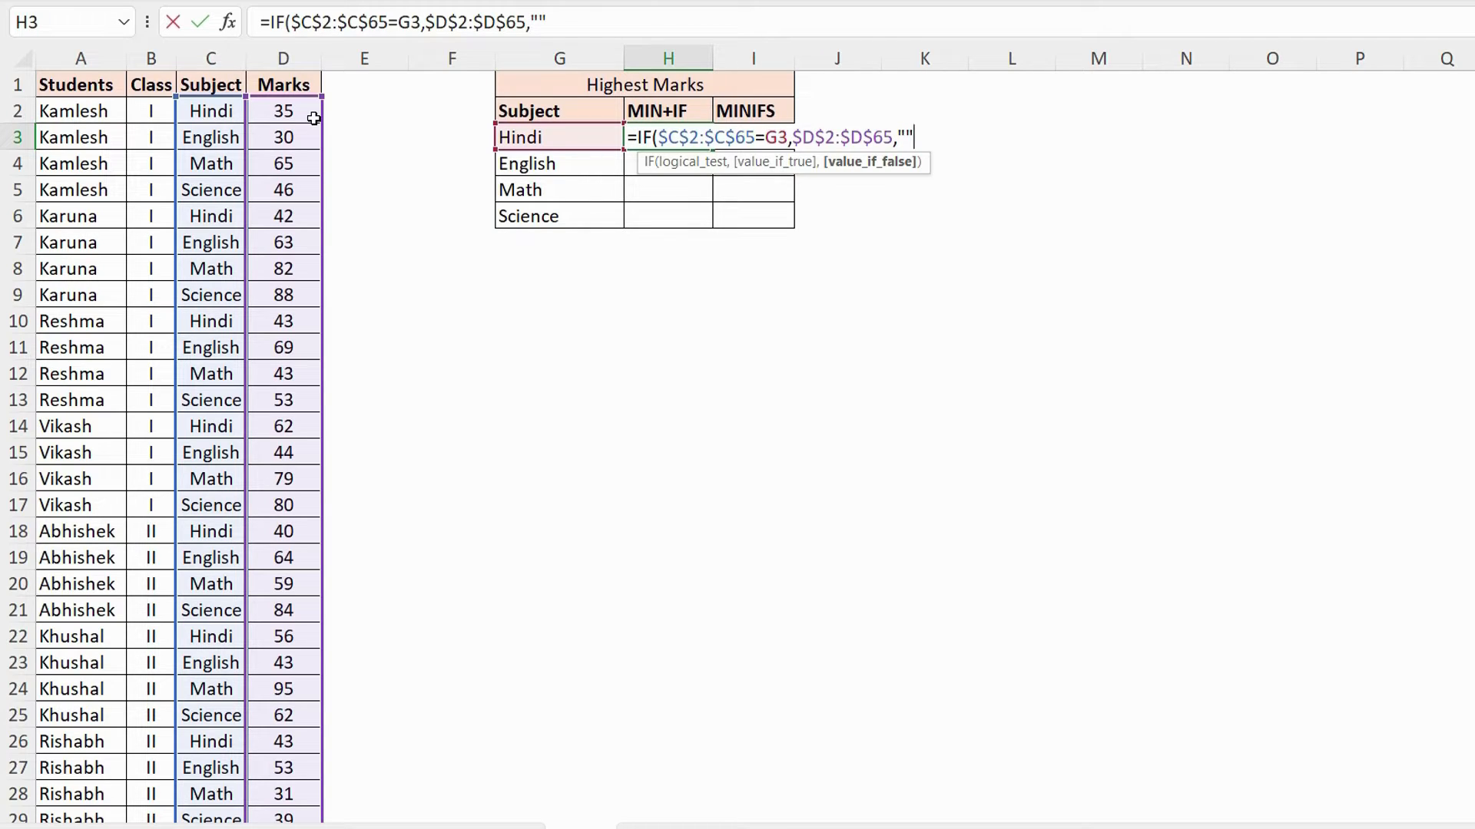
type("\"\")")
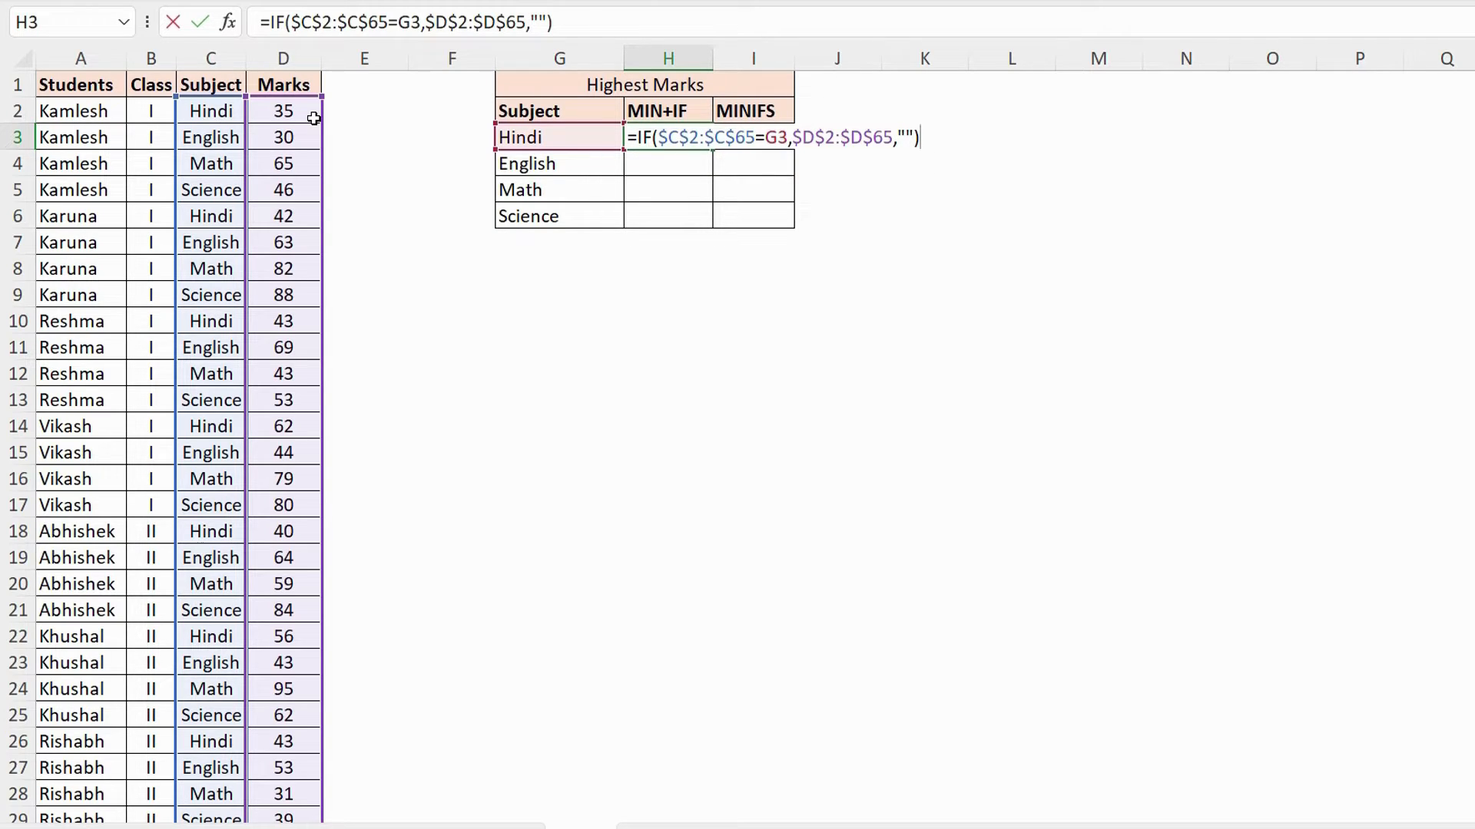
Step: Wrap the IF in H3 inside MIN, enter it as an array formula and fill it down to Science in H6
left_click(639, 137)
type("min")
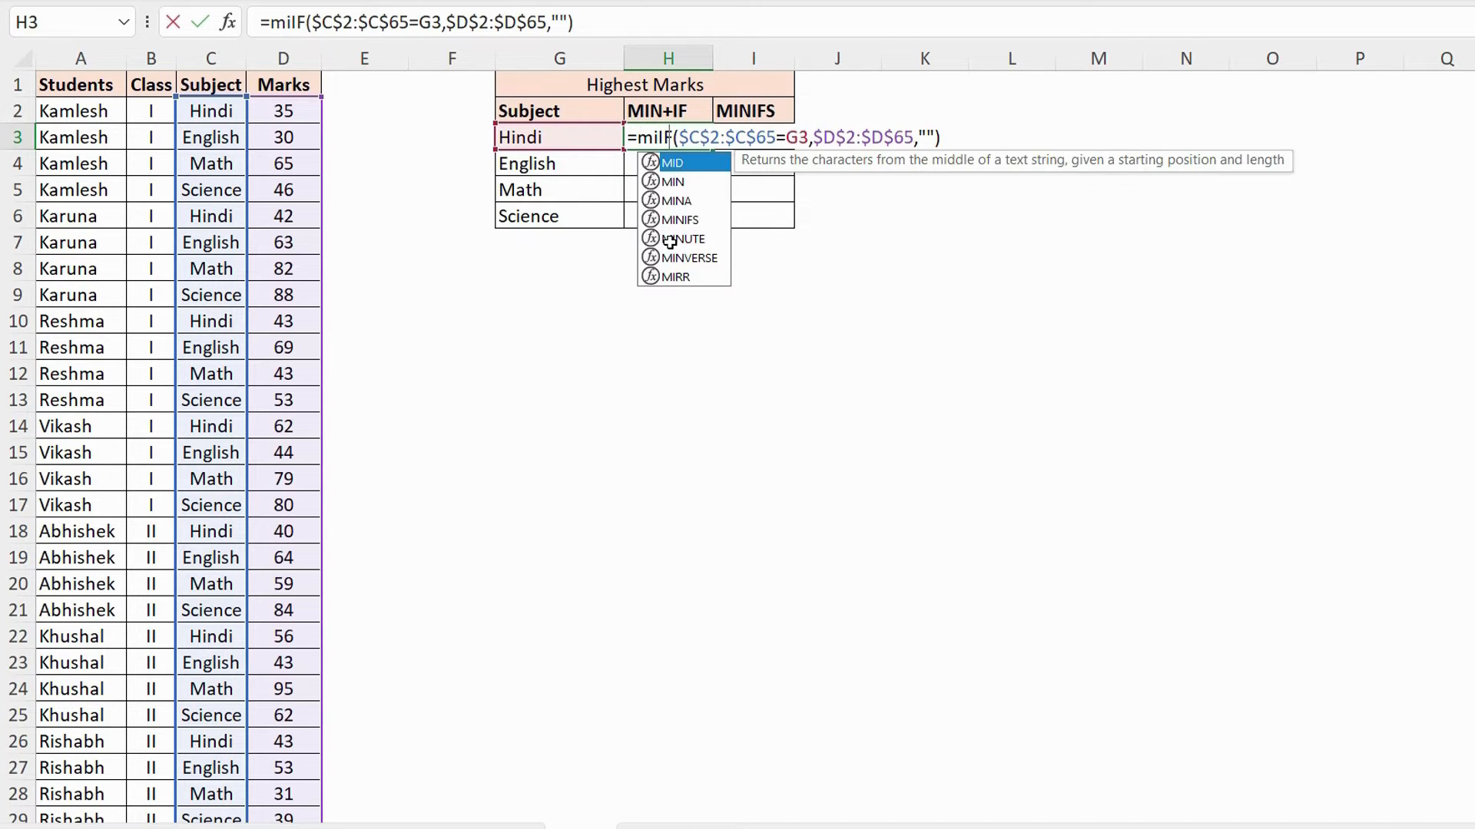
key("Tab")
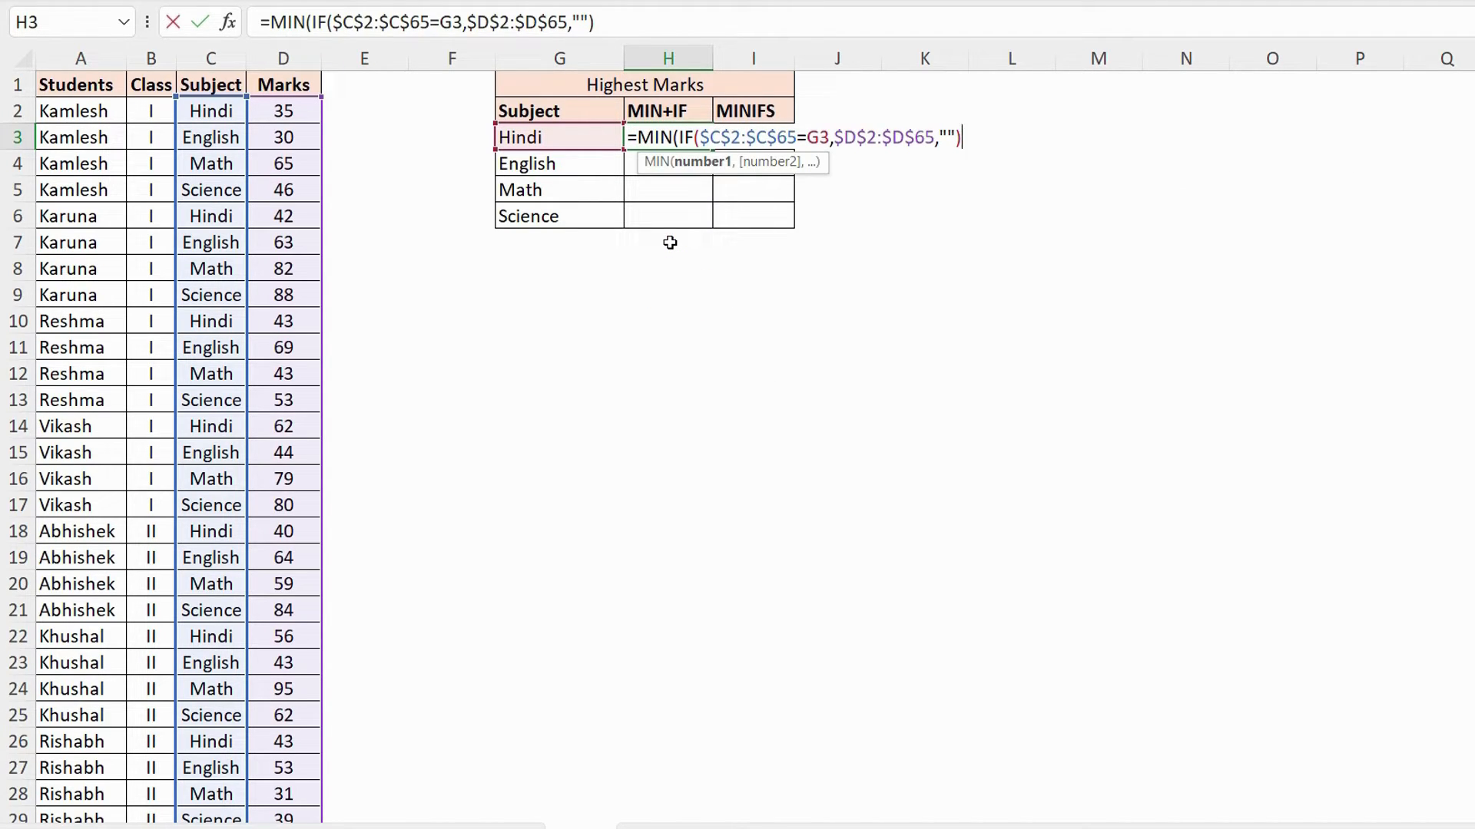
type(")")
key("ctrl+shift+Return")
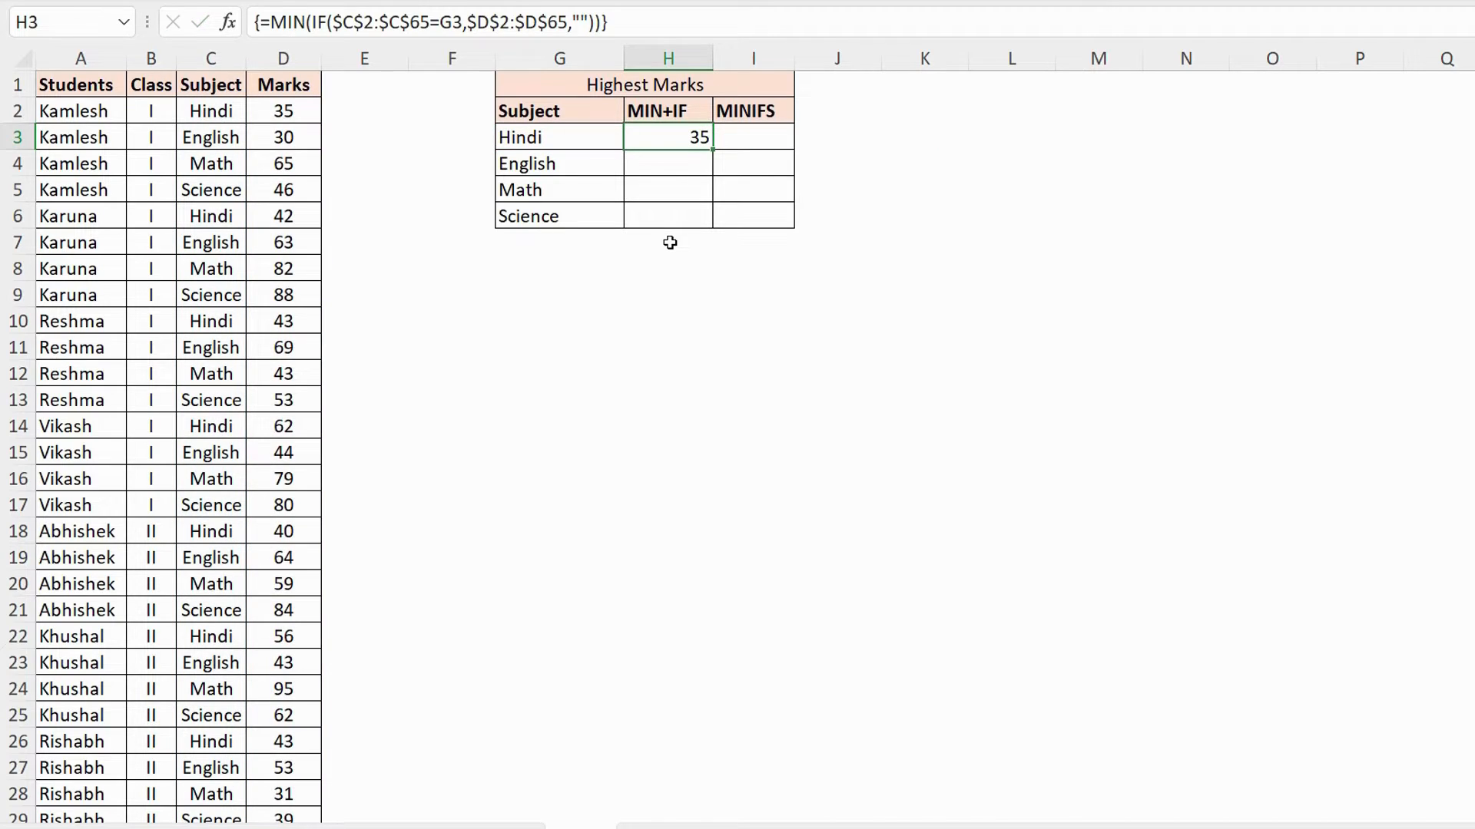
double_click(712, 149)
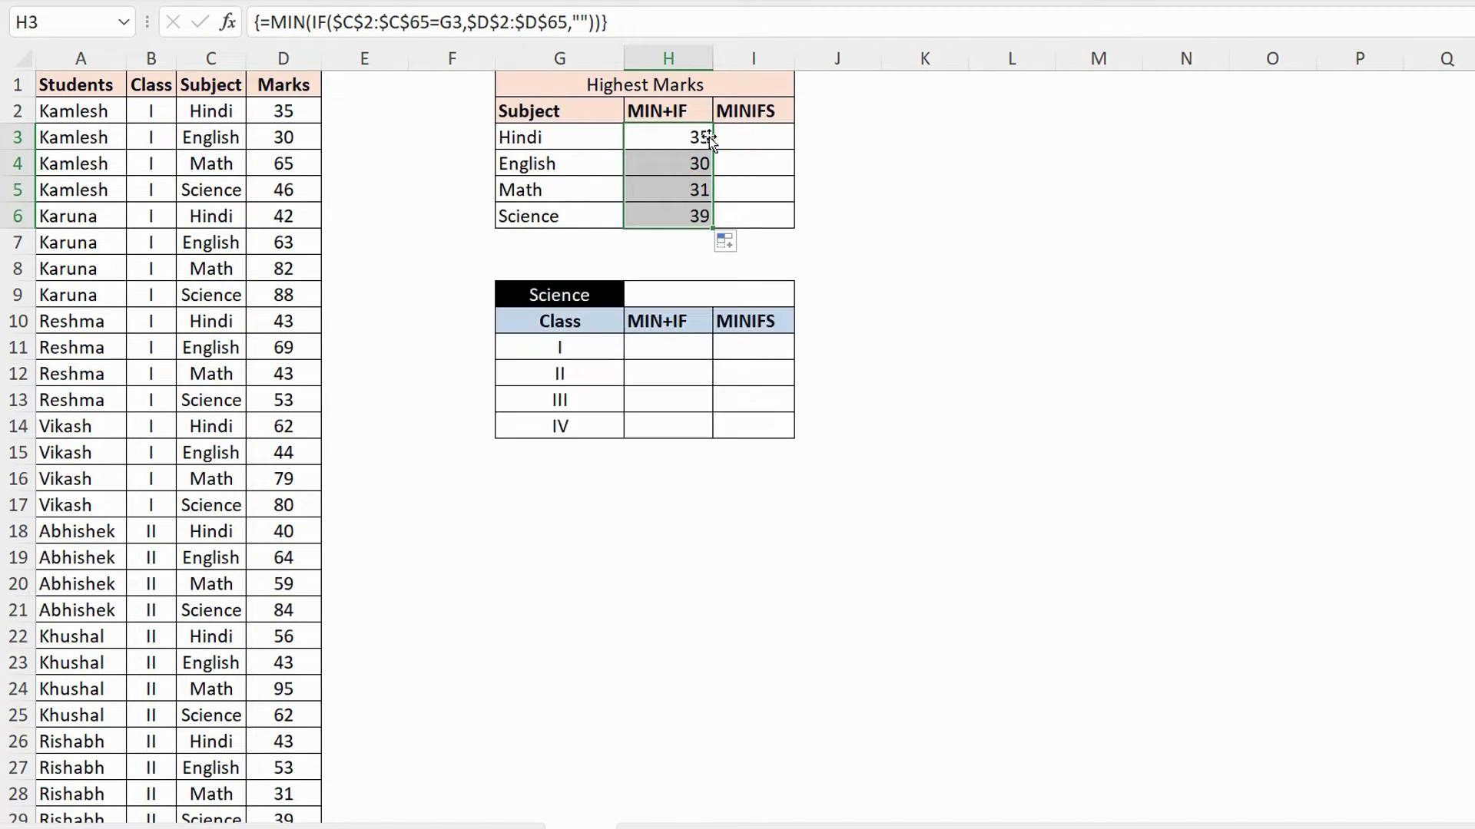
Step: Start an IF formula in H11 that tests the subject range $C$2:$C$65 against the absolute Science cell $G$9
left_click(665, 349)
type("=IF(")
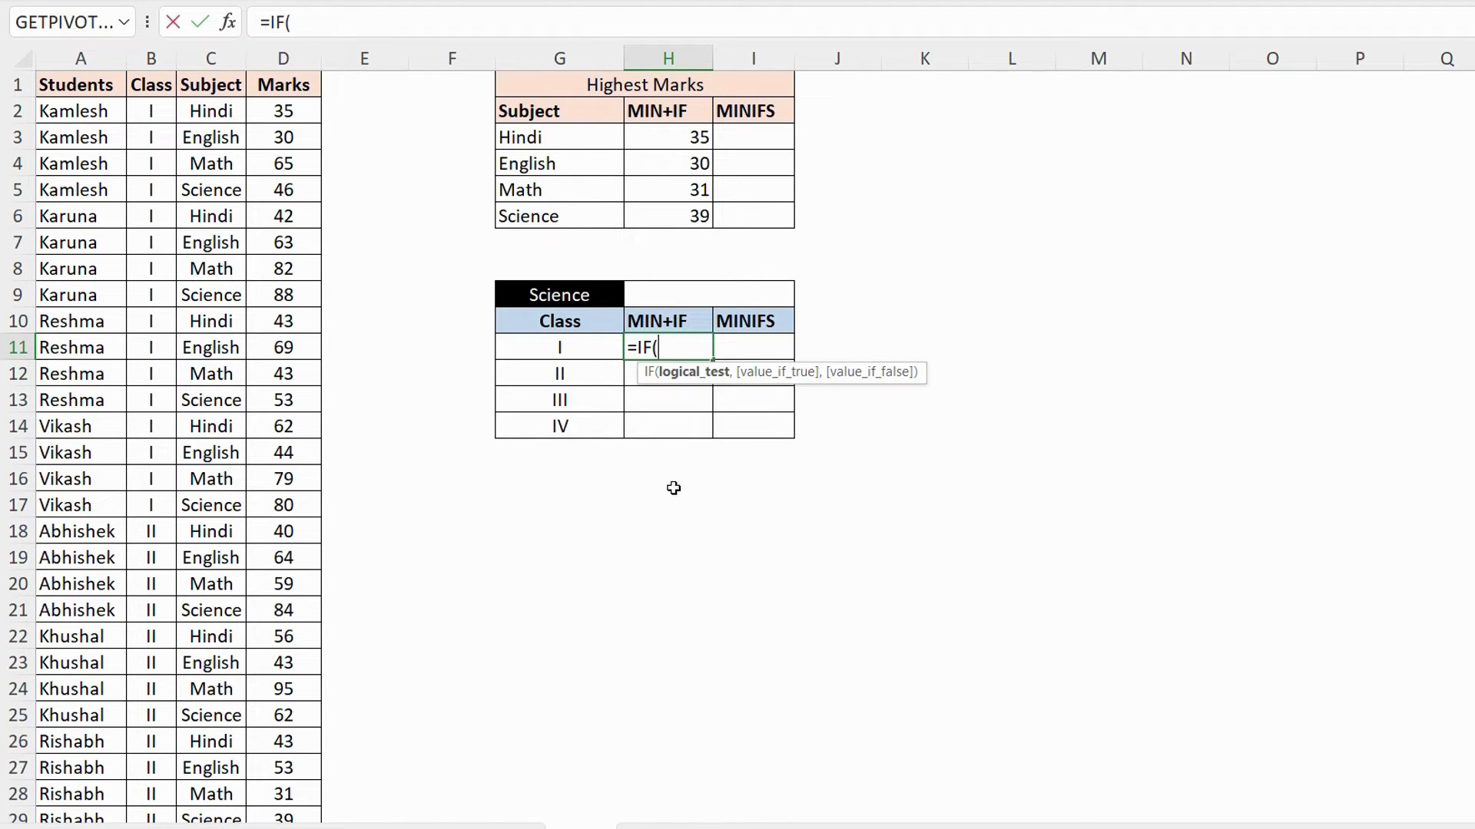
left_click(203, 98)
key("ctrl+shift+Down")
key("F4")
type("=")
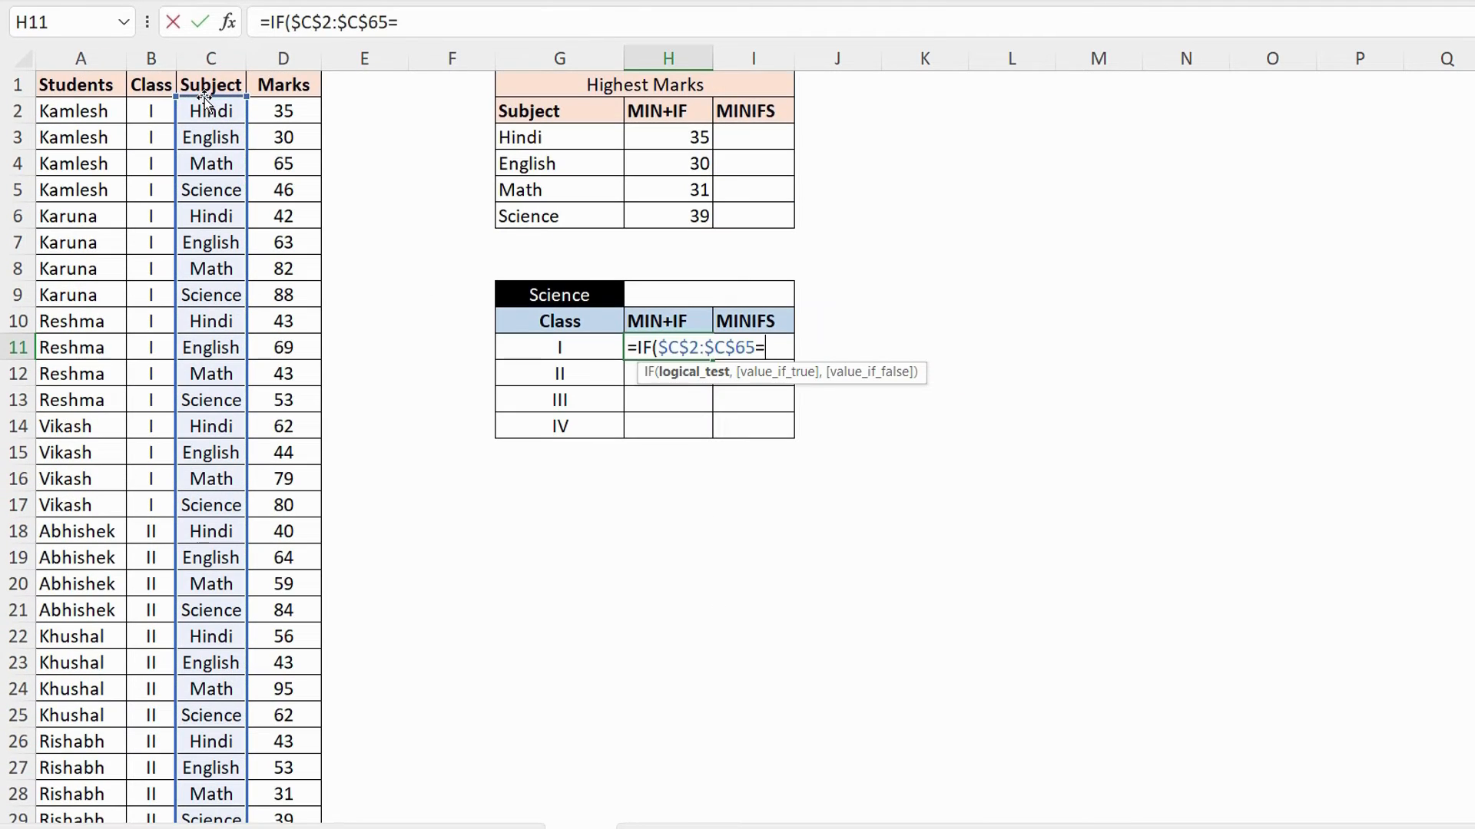
left_click(526, 293)
key("F4")
Step: Nest a second IF as the value if true, testing the class range $B$2:$B$65 against the relative class cell G11
type(",IF(")
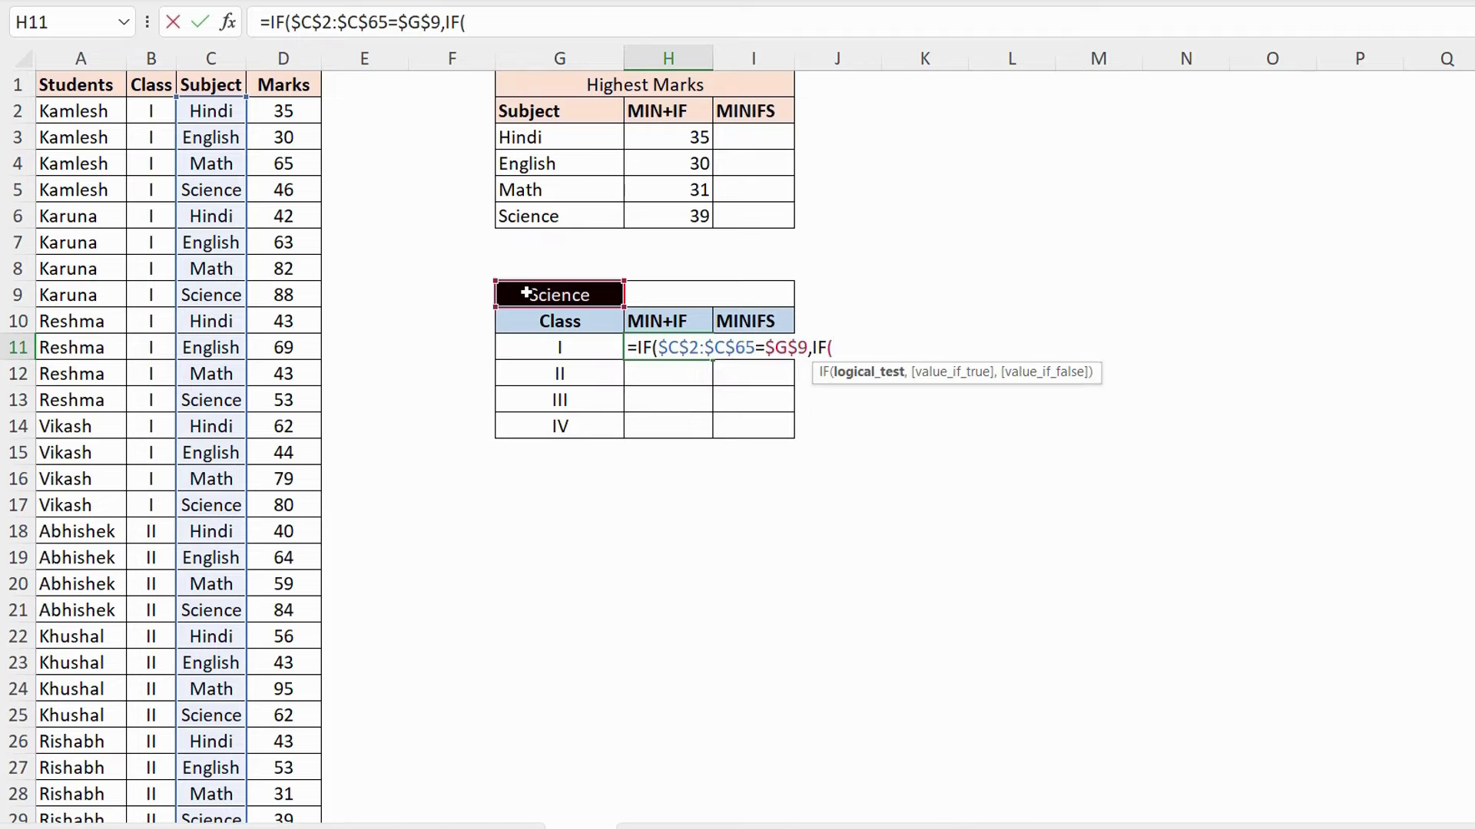
left_click(149, 111)
key("ctrl+shift+Down")
key("F4")
type("=")
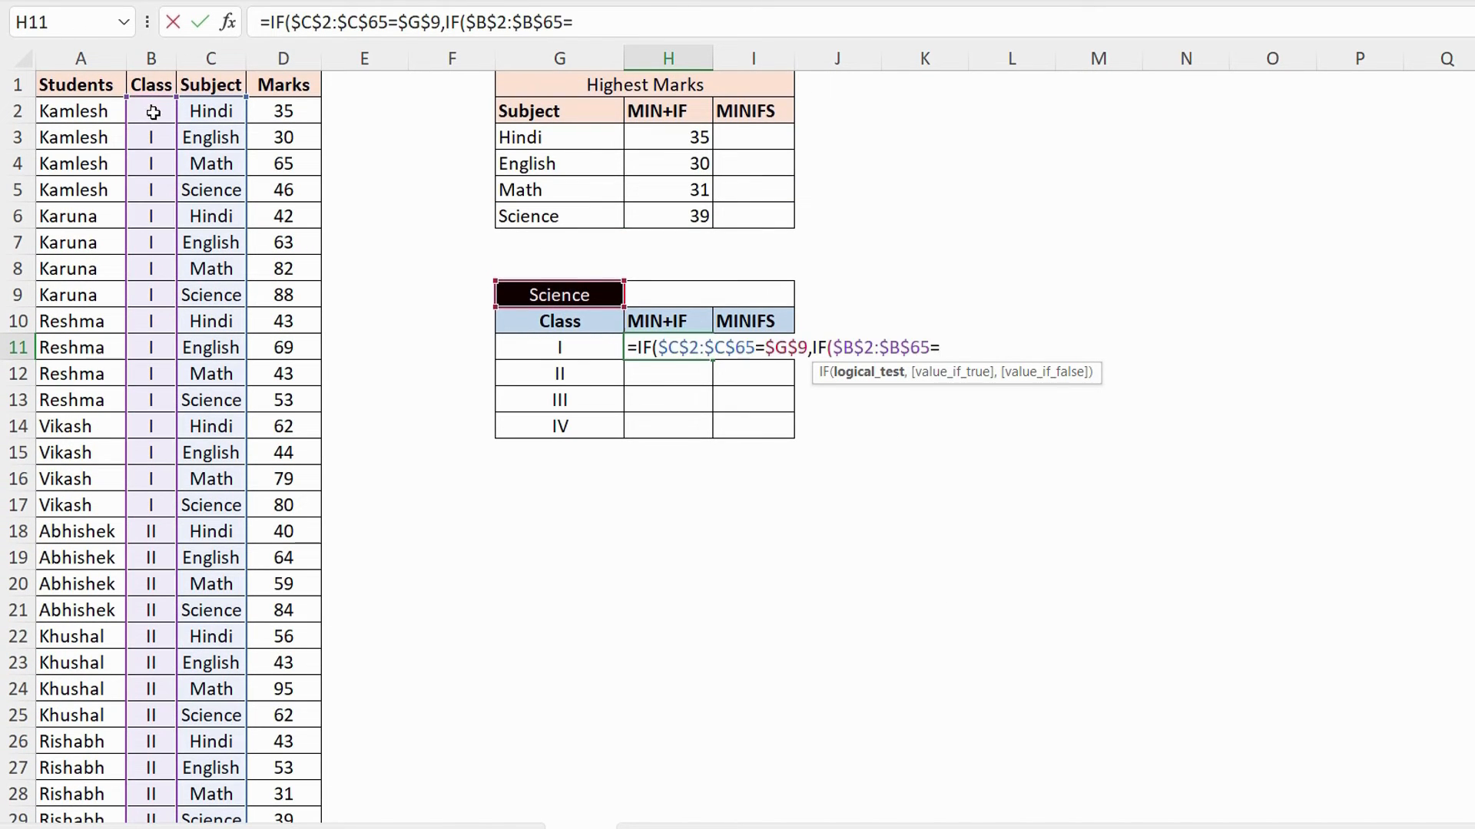
left_click(546, 338)
type(",")
Step: Return the absolute marks range $D$2:$D$65 from the nested IF and close both IF functions
left_click(277, 112)
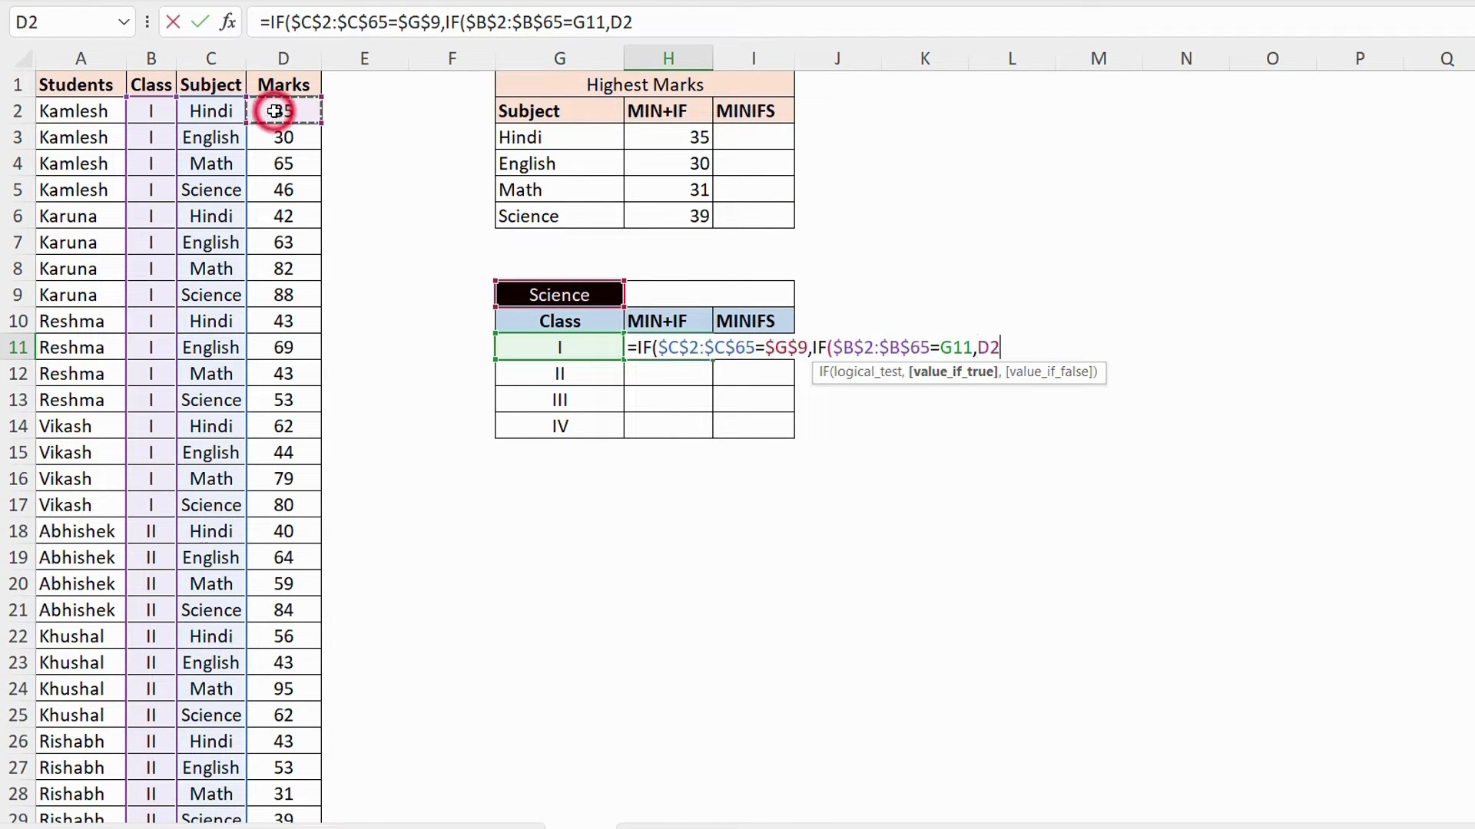
key("ctrl+shift+Down")
key("F4")
type("))")
Step: Wrap the nested IFs in H11 inside MIN, enter it as an array formula and fill it down to class IV in H14
left_click(633, 347)
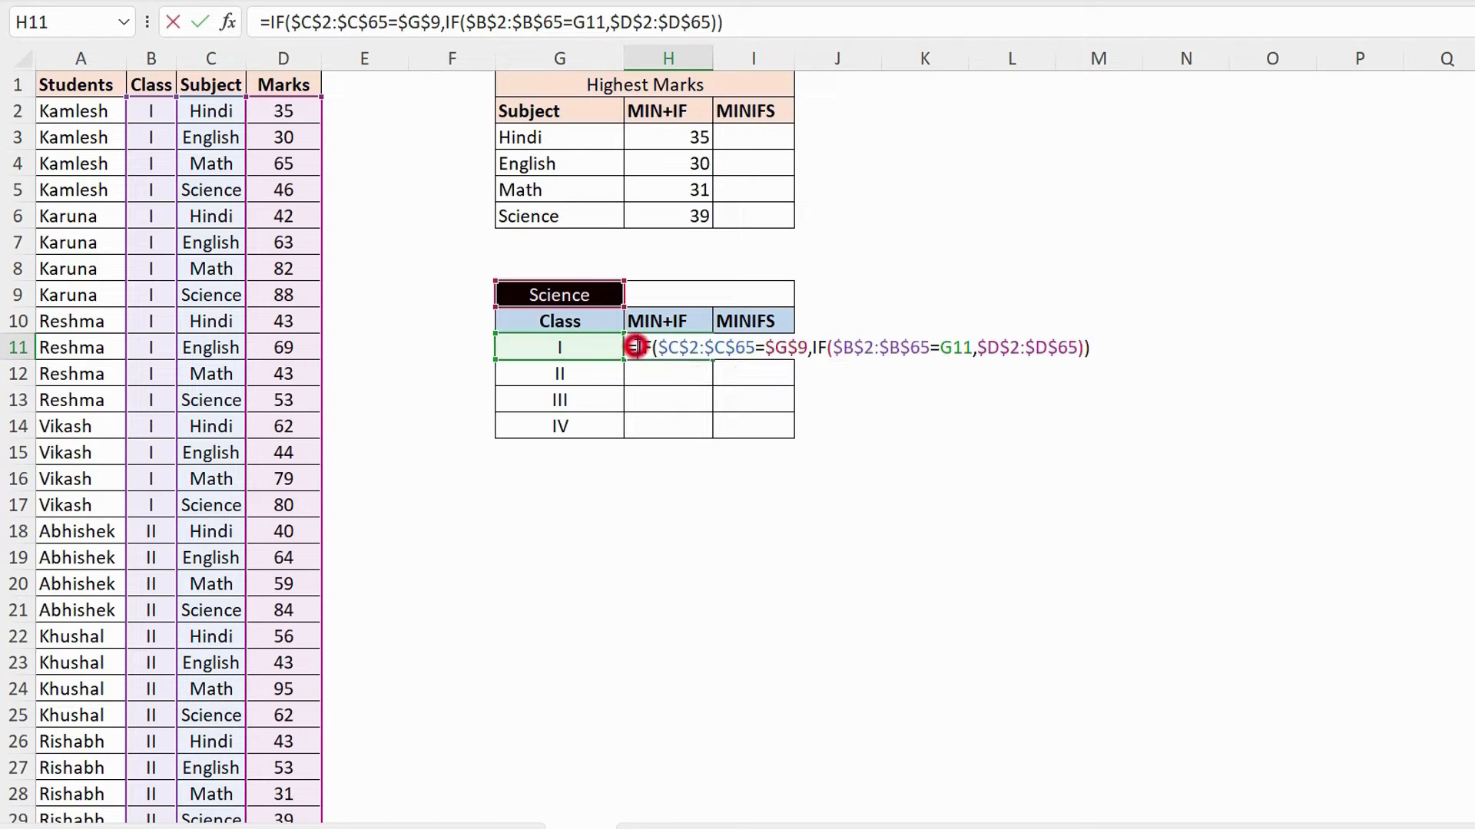
type("MIN(")
key("End")
type(")")
key("ctrl+shift+Return")
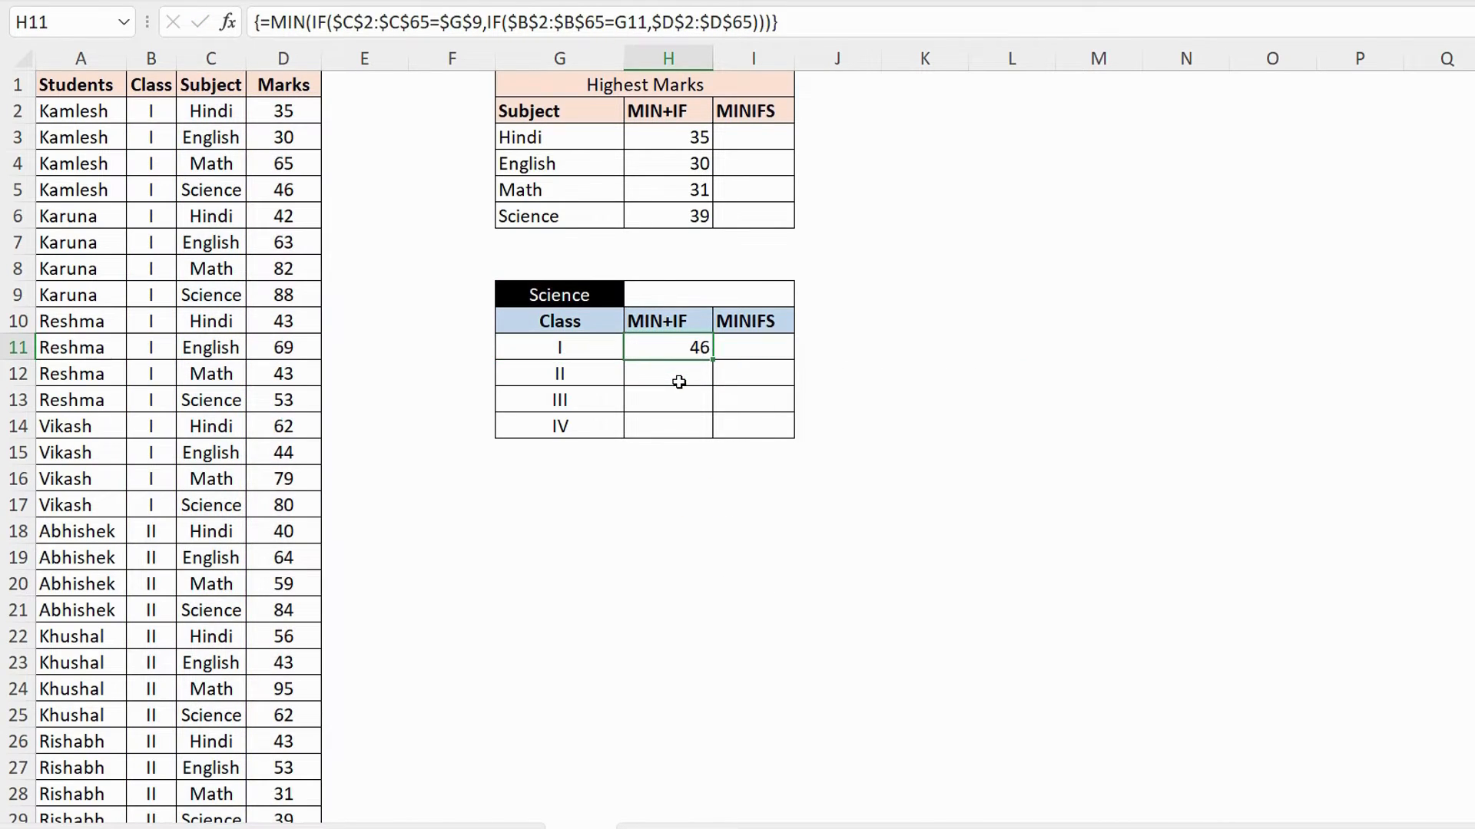
double_click(711, 357)
Step: Start a MINIFS formula in I3 through its function arguments, with Min_range set to the absolute marks range $D$2:$D$65
left_click(766, 339)
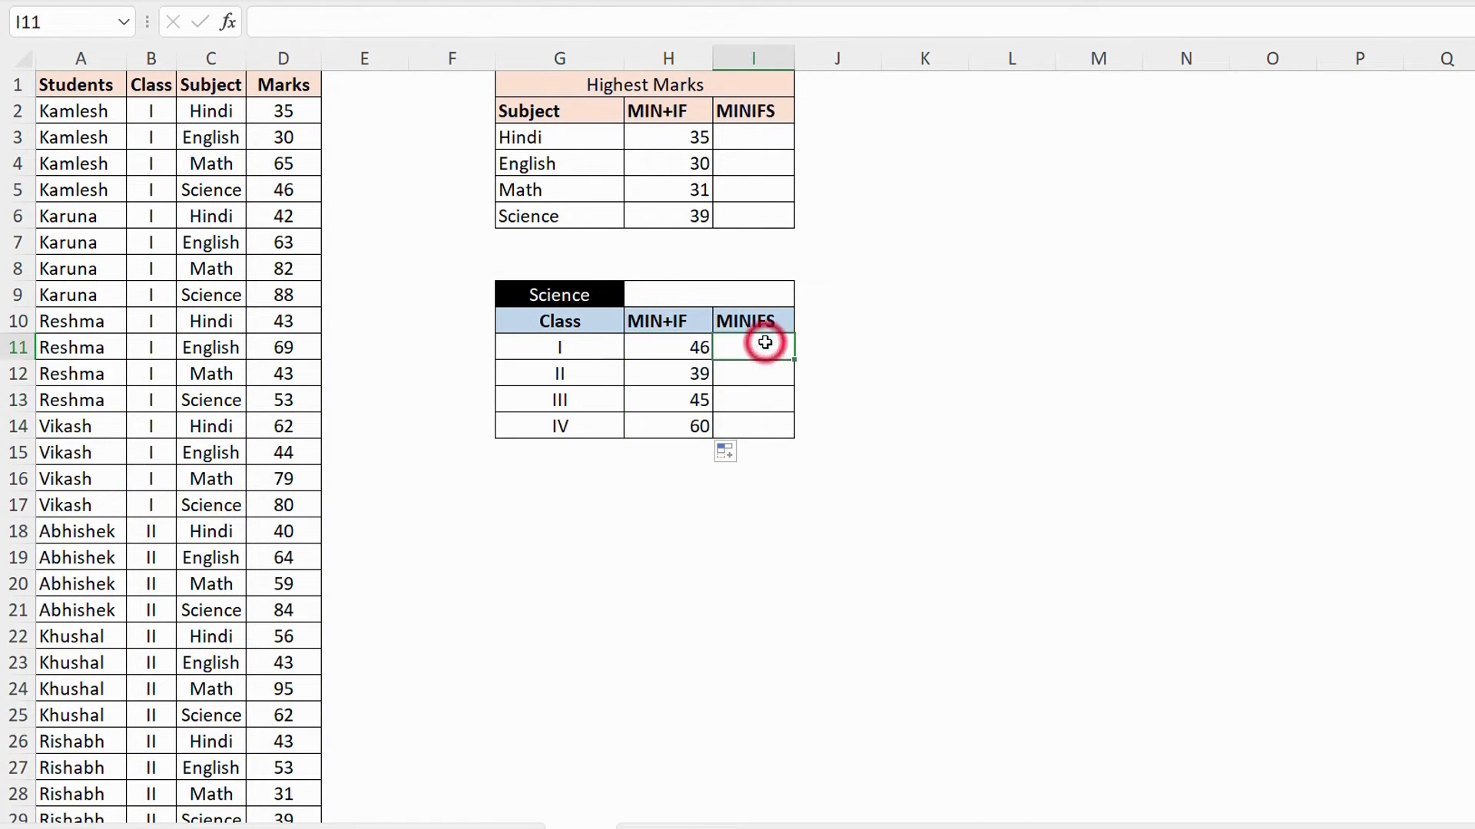
left_click(744, 143)
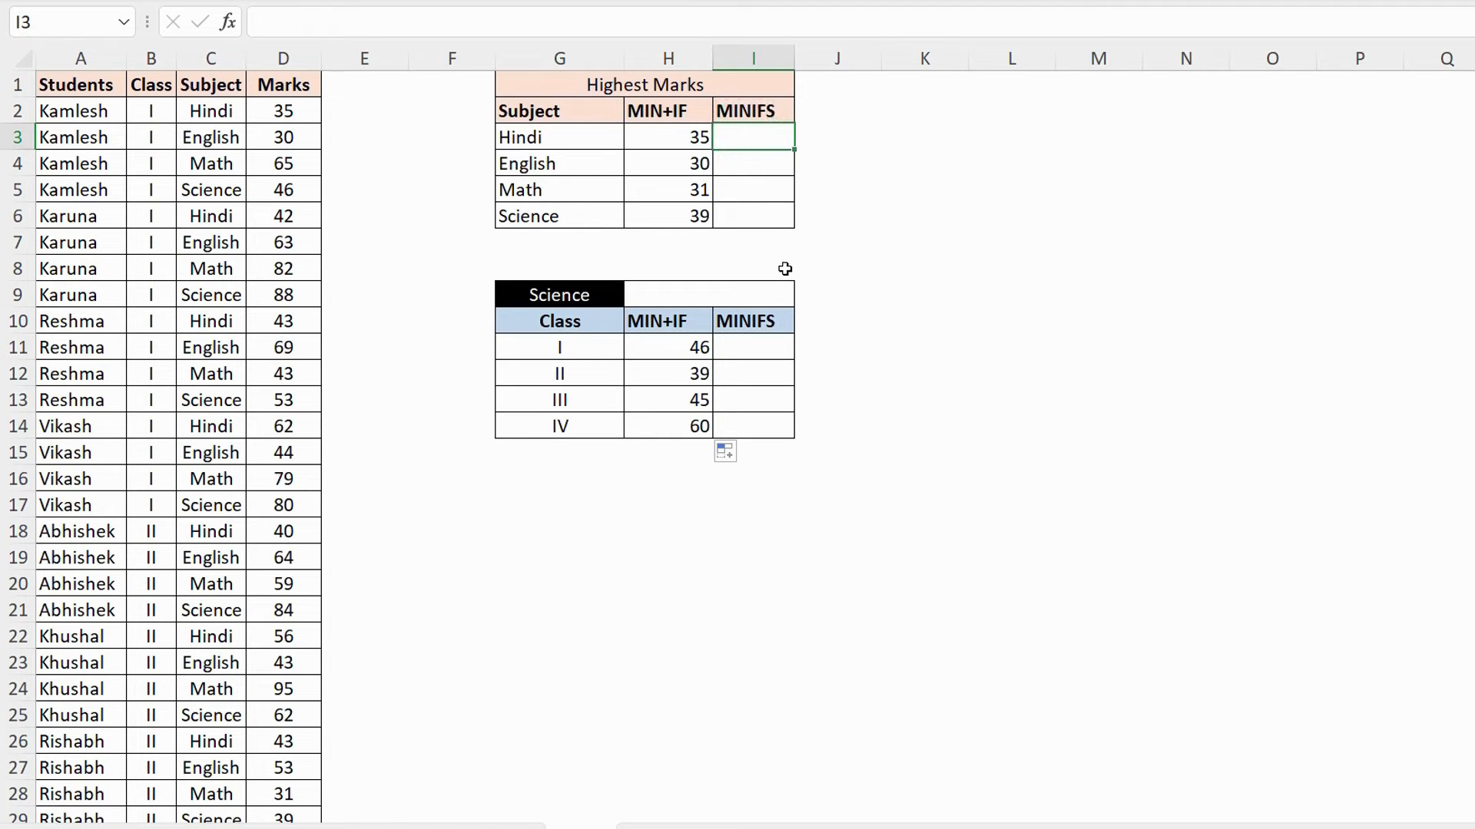
type("=mini")
key("Tab")
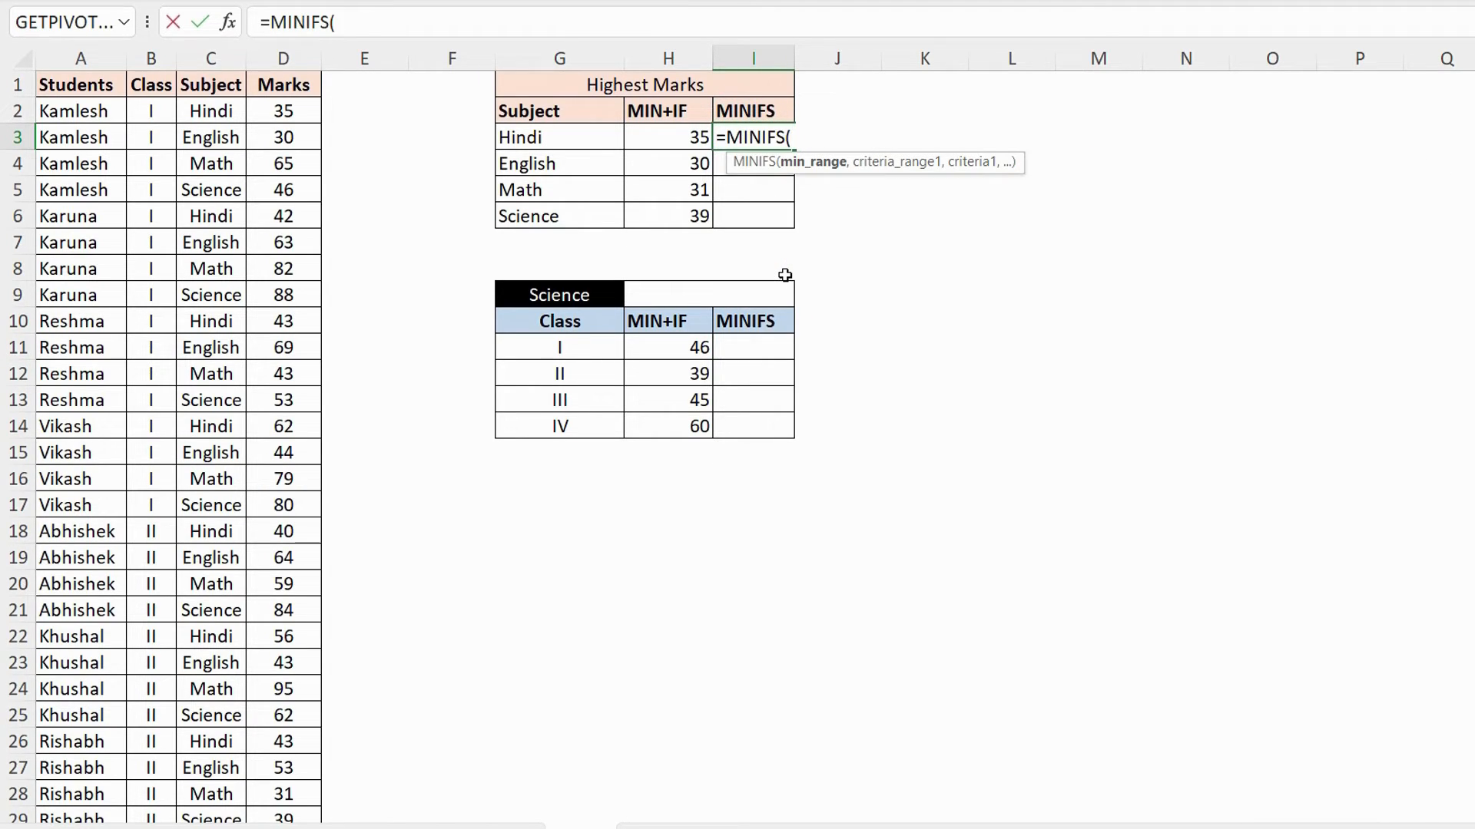
key("ctrl+a")
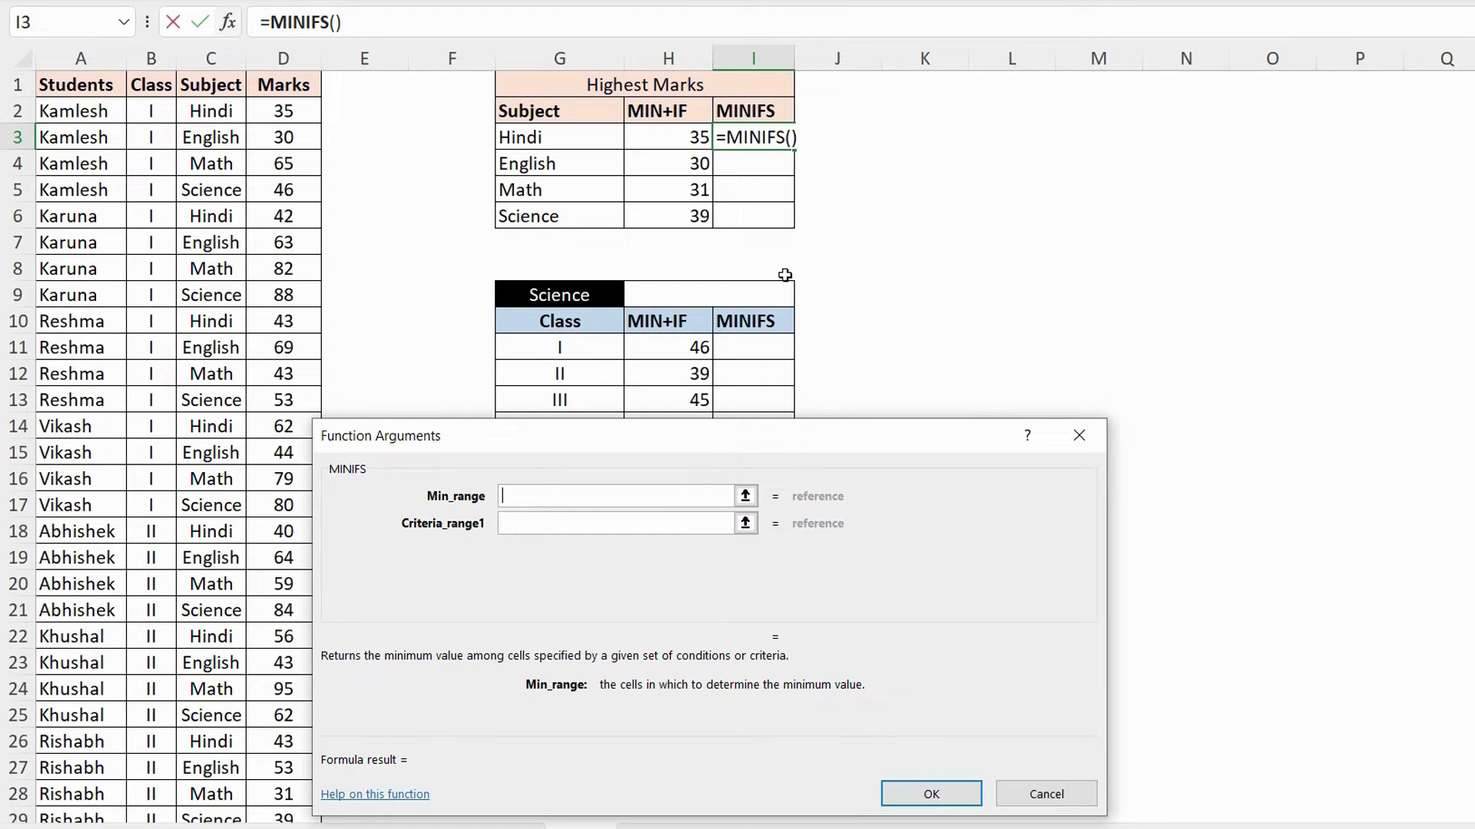
left_click(297, 112)
key("ctrl+shift+Down")
key("F4")
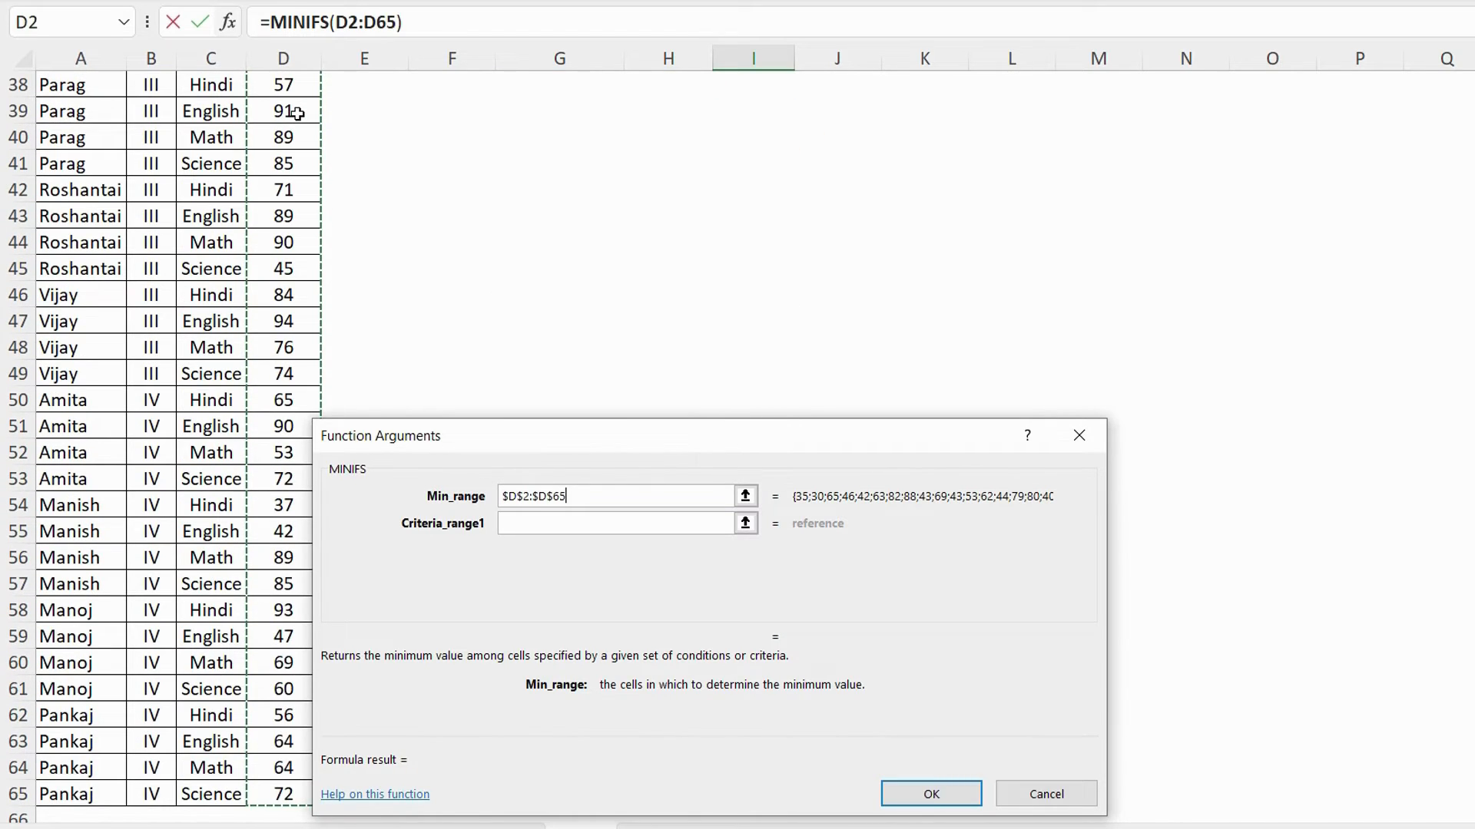
key("Tab")
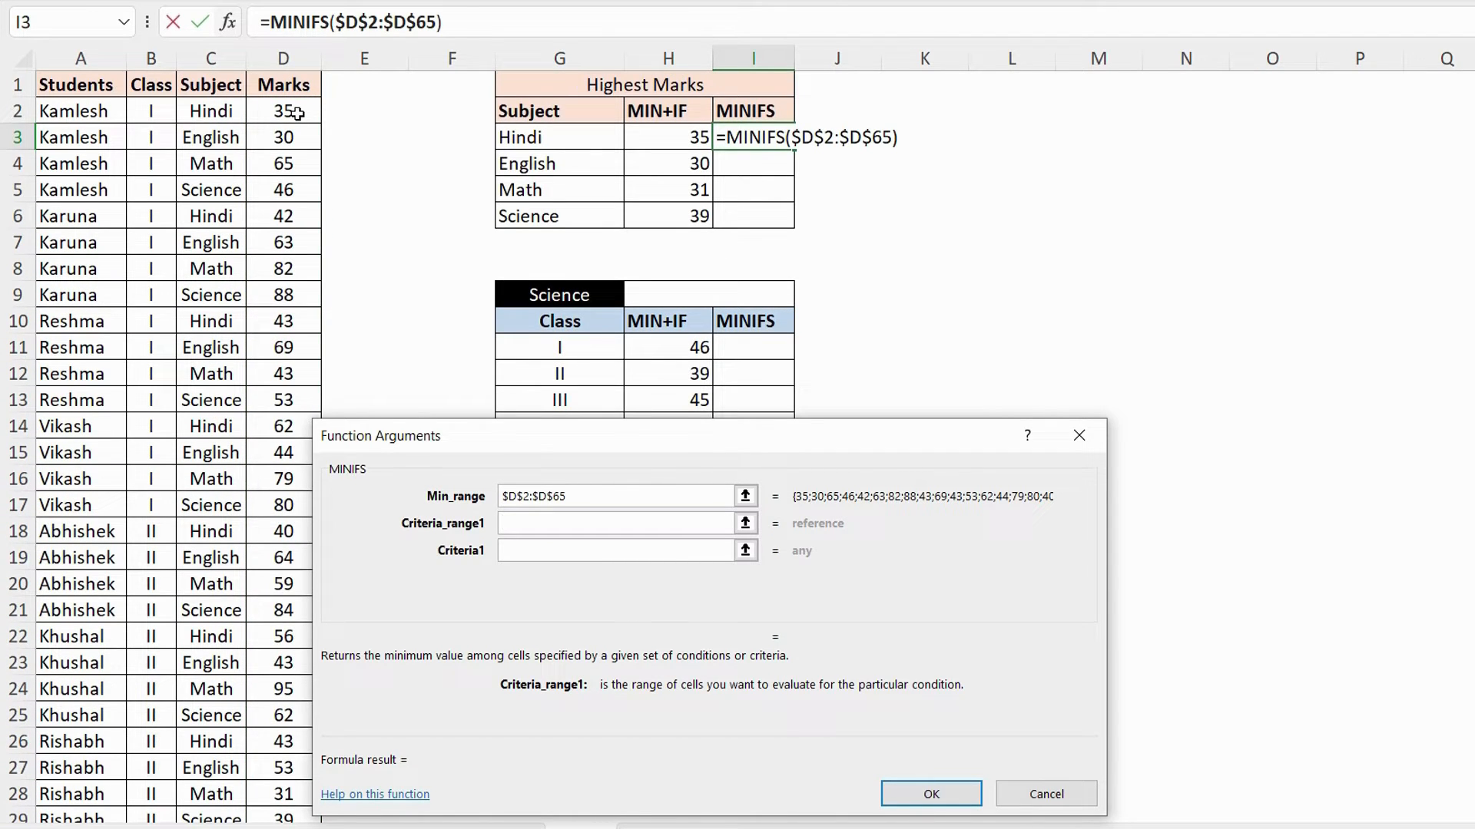
Step: Complete the MINIFS with Criteria_range1 $C$2:$C$65 and Criteria1 G3, and fill the formula down to Science in I6
left_click(209, 109)
key("ctrl+shift+Down")
key("F4")
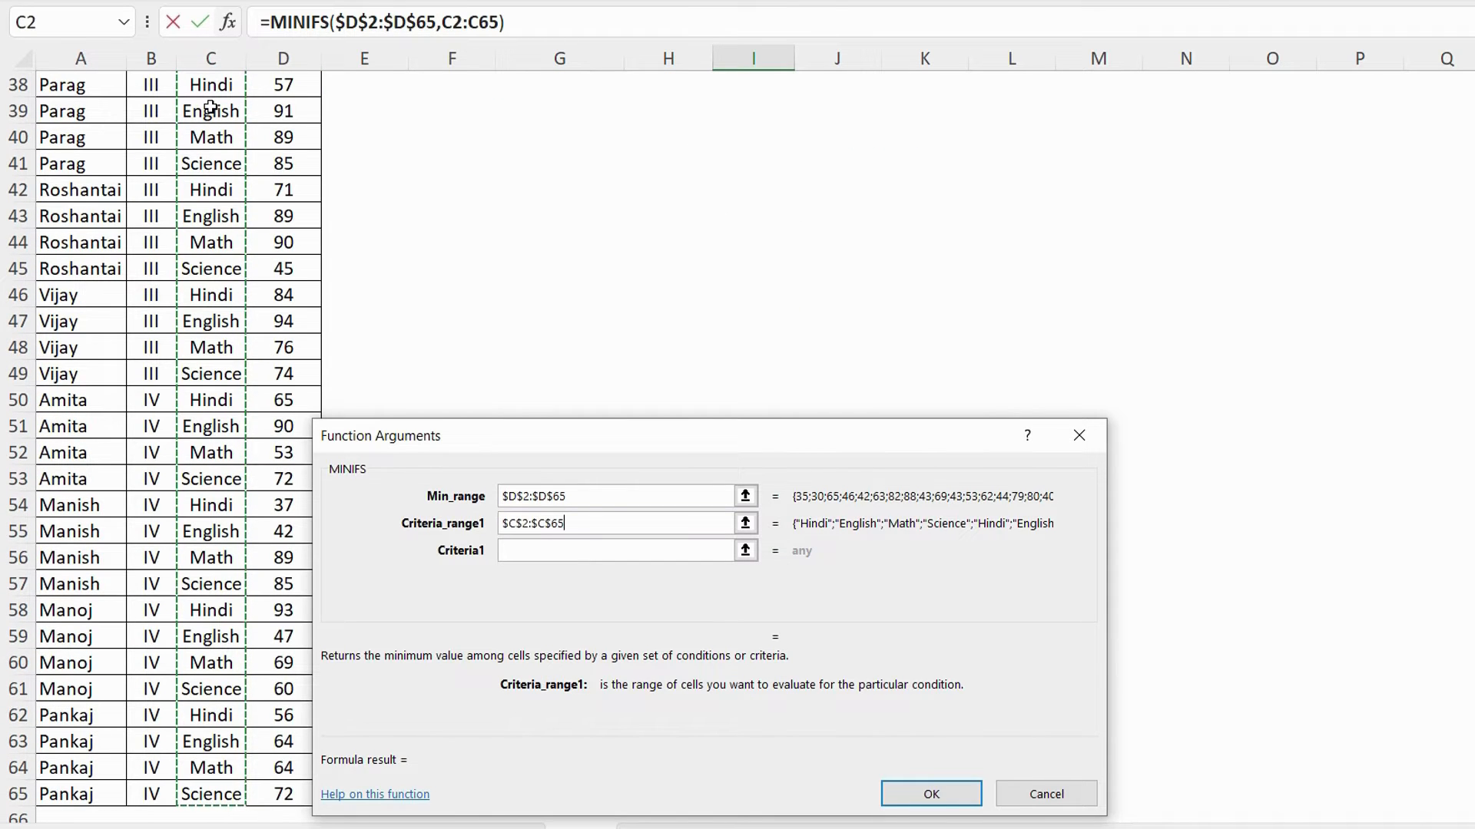
key("Tab")
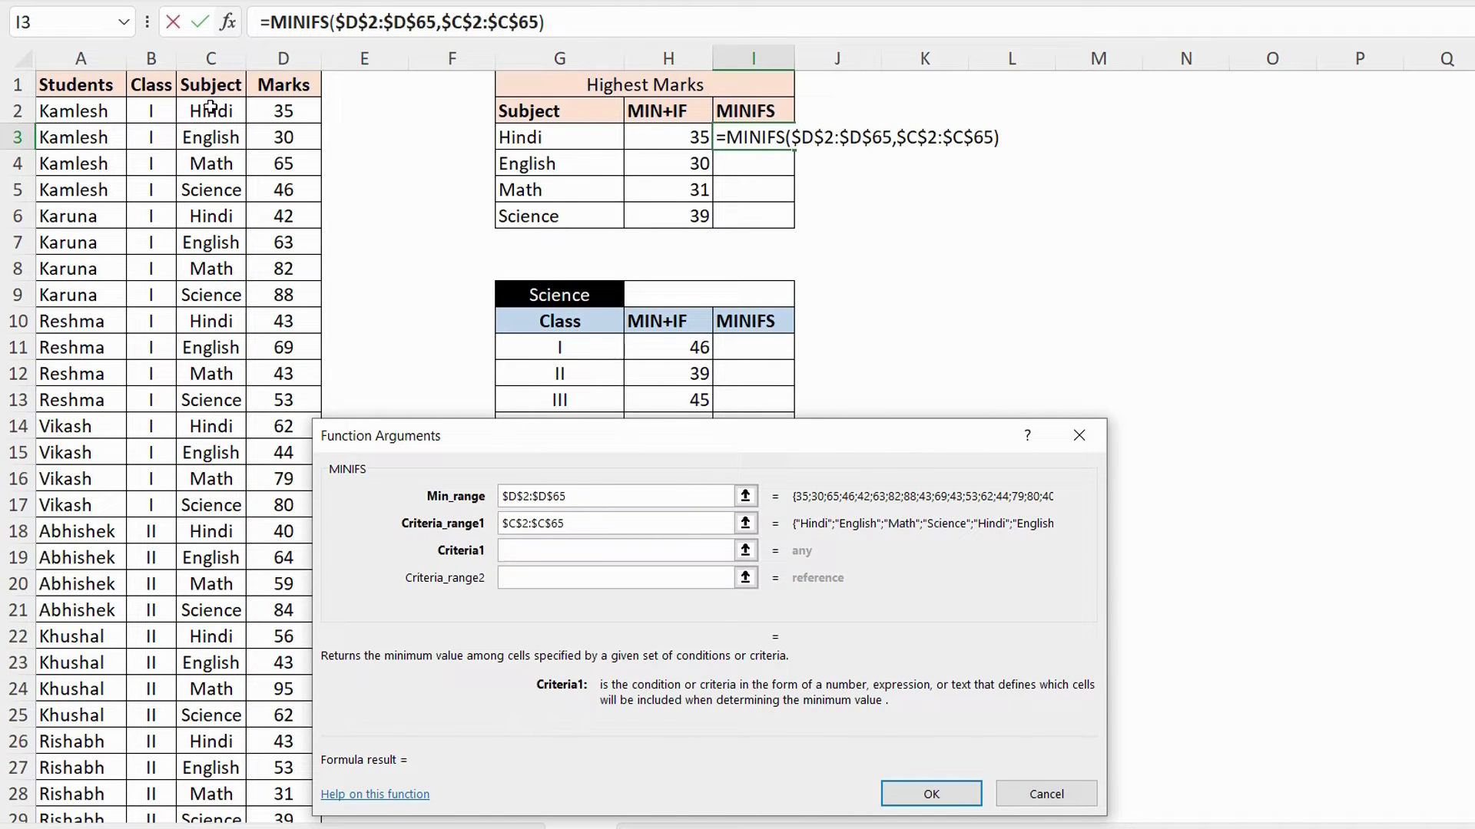
left_click(586, 137)
key("Return")
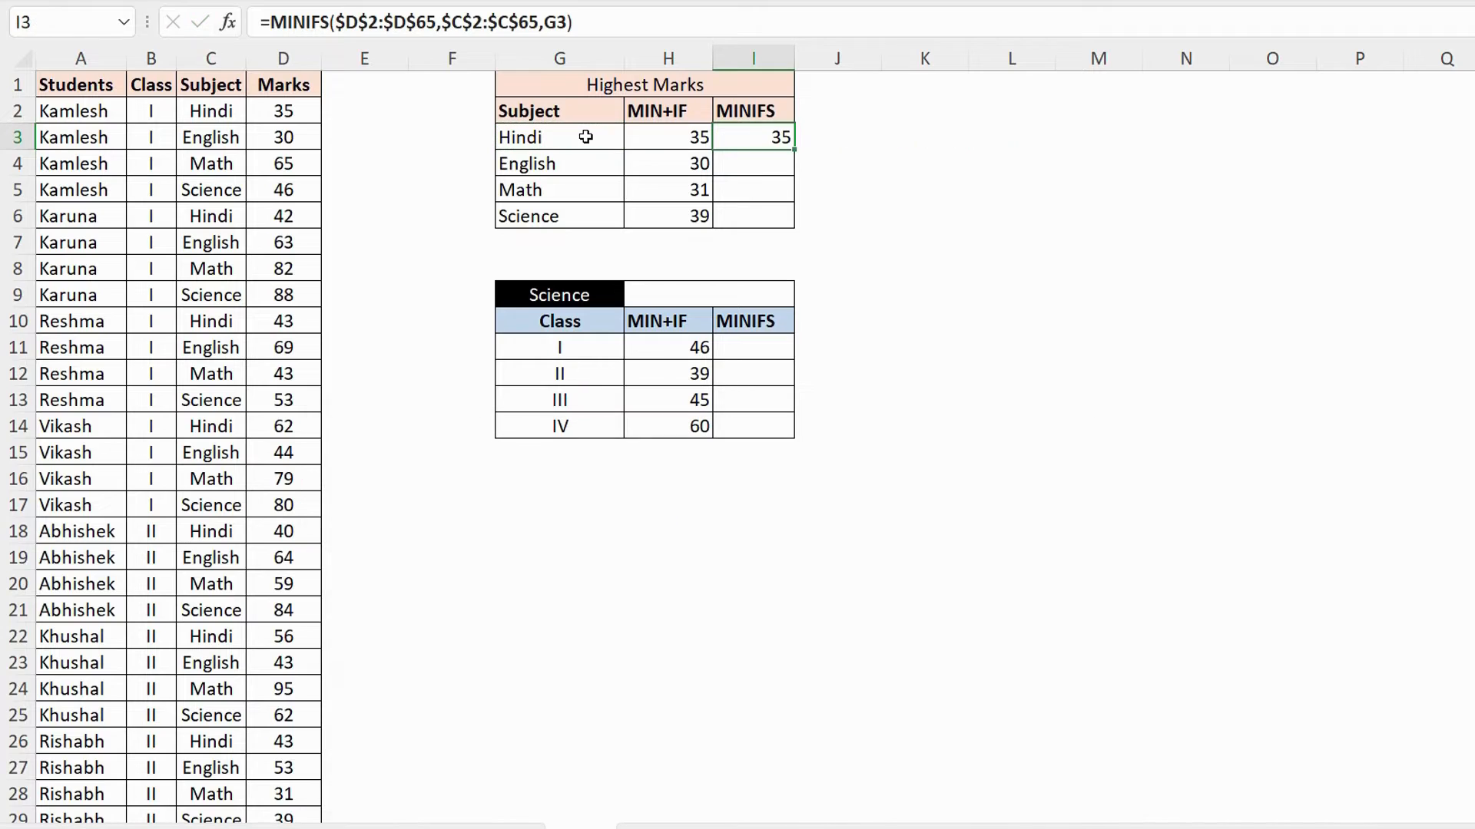
double_click(793, 148)
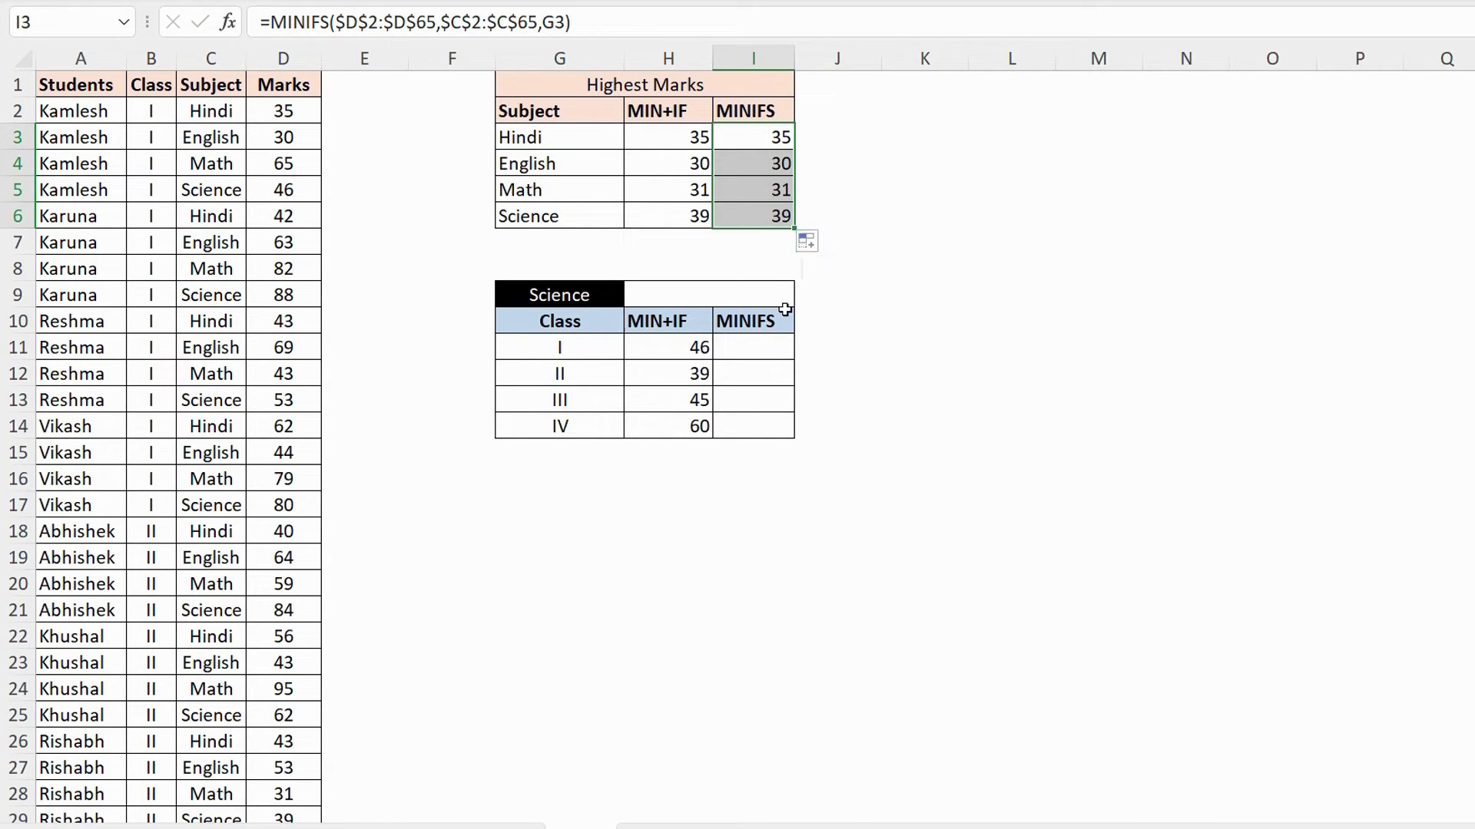
Step: Copy the MINIFS formula text from I3 into I11 and open its function arguments for editing
left_click(781, 138)
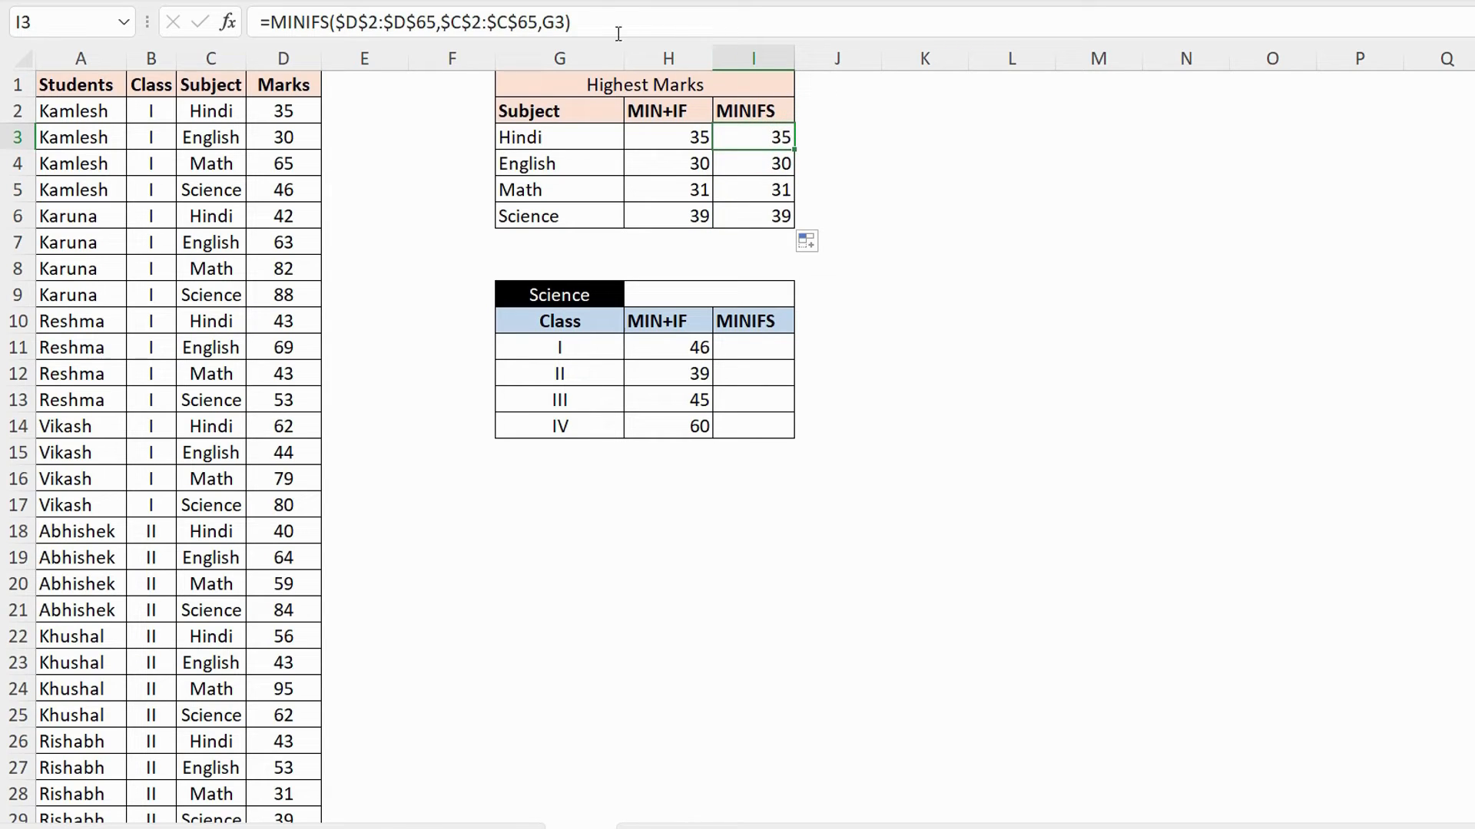
left_click_drag(604, 22, 318, 23)
left_click(393, 80)
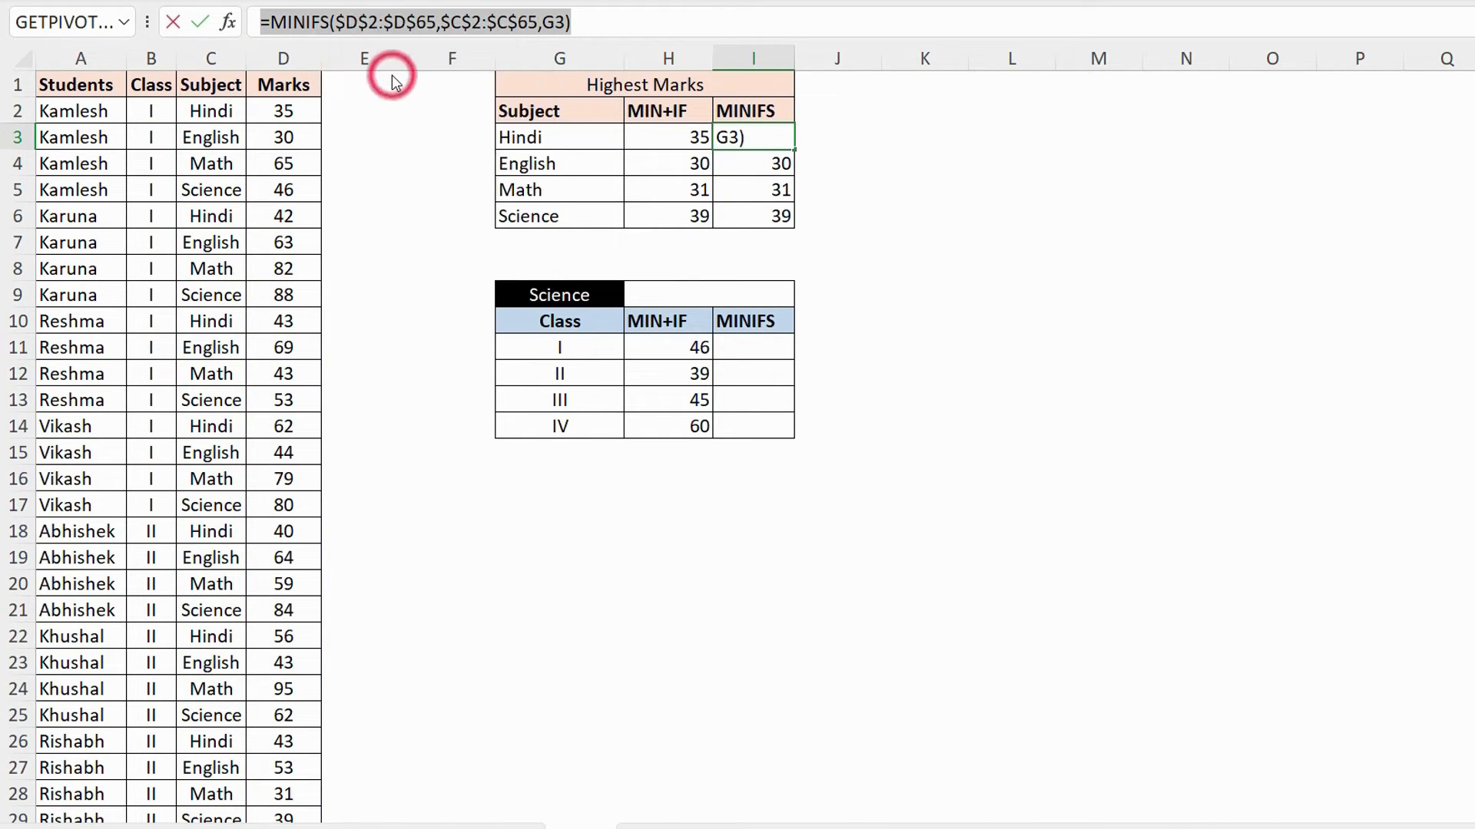
key("Escape")
double_click(758, 347)
left_click(332, 26)
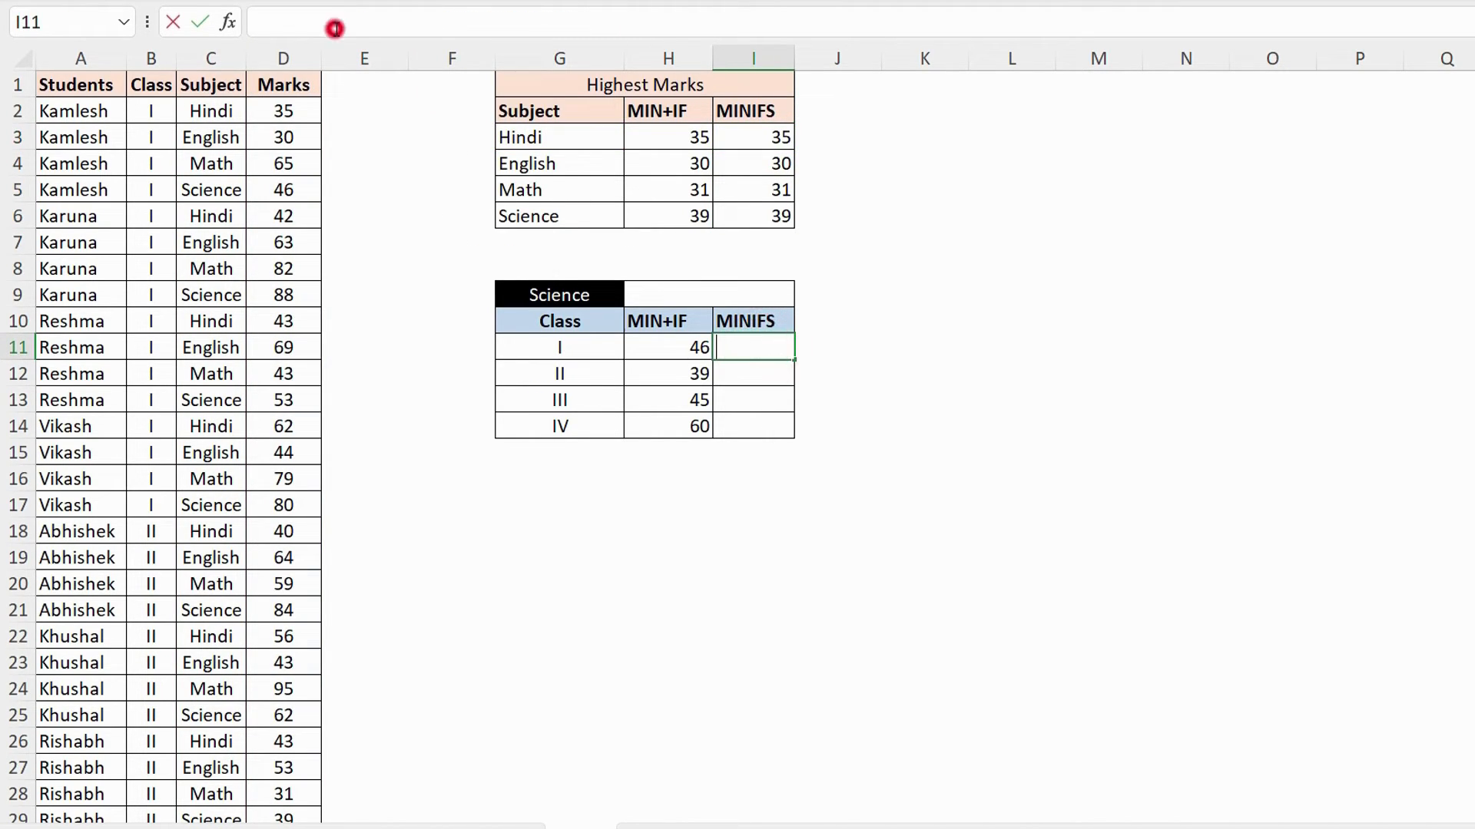
right_click(336, 26)
left_click(397, 146)
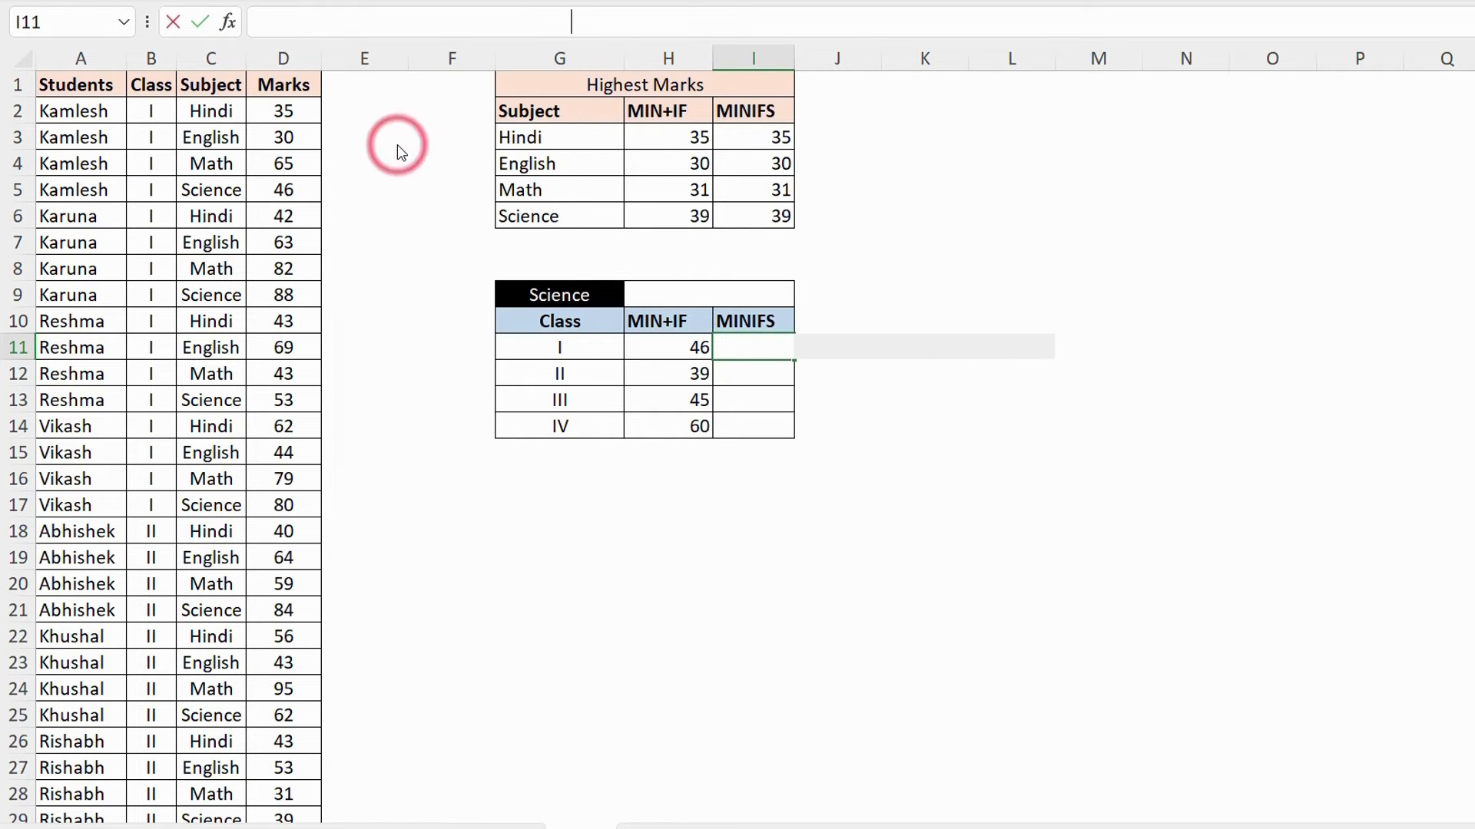
left_click(227, 26)
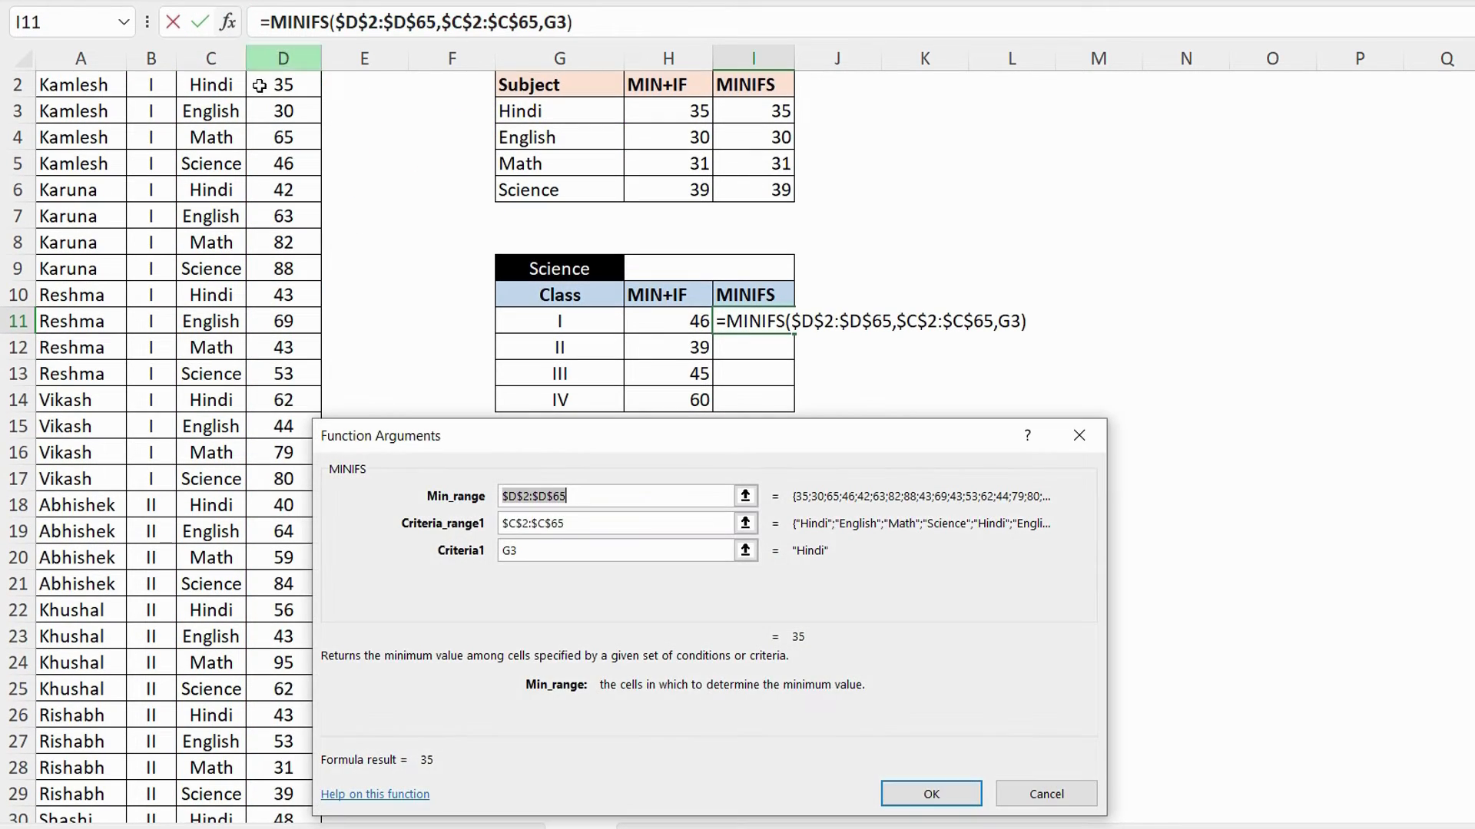
Step: Replace Criteria1 of the MINIFS in I11 with the absolute reference $G$9 for the Science subject
left_click(550, 550)
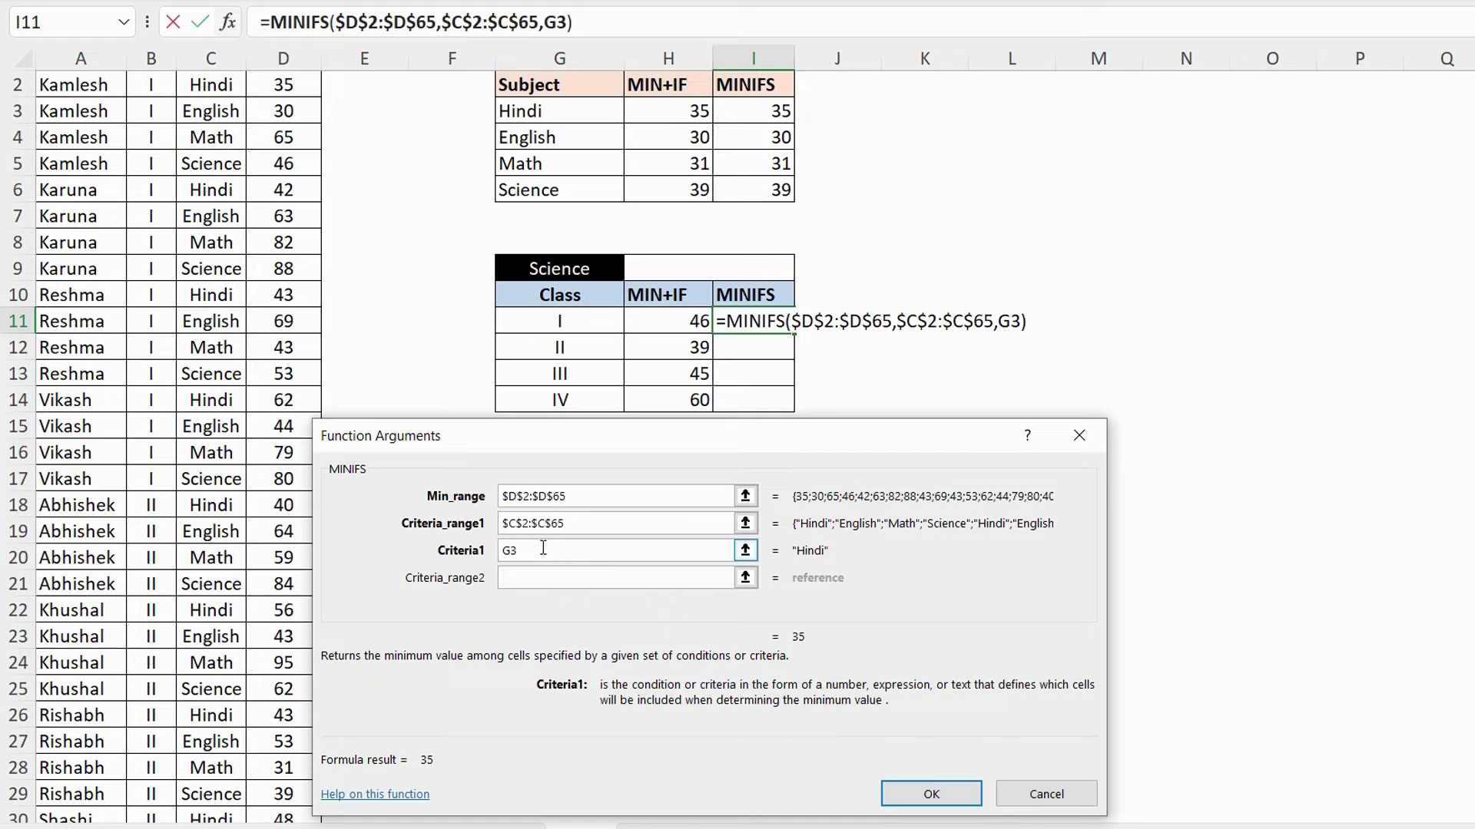
double_click(550, 550)
key("BackSpace")
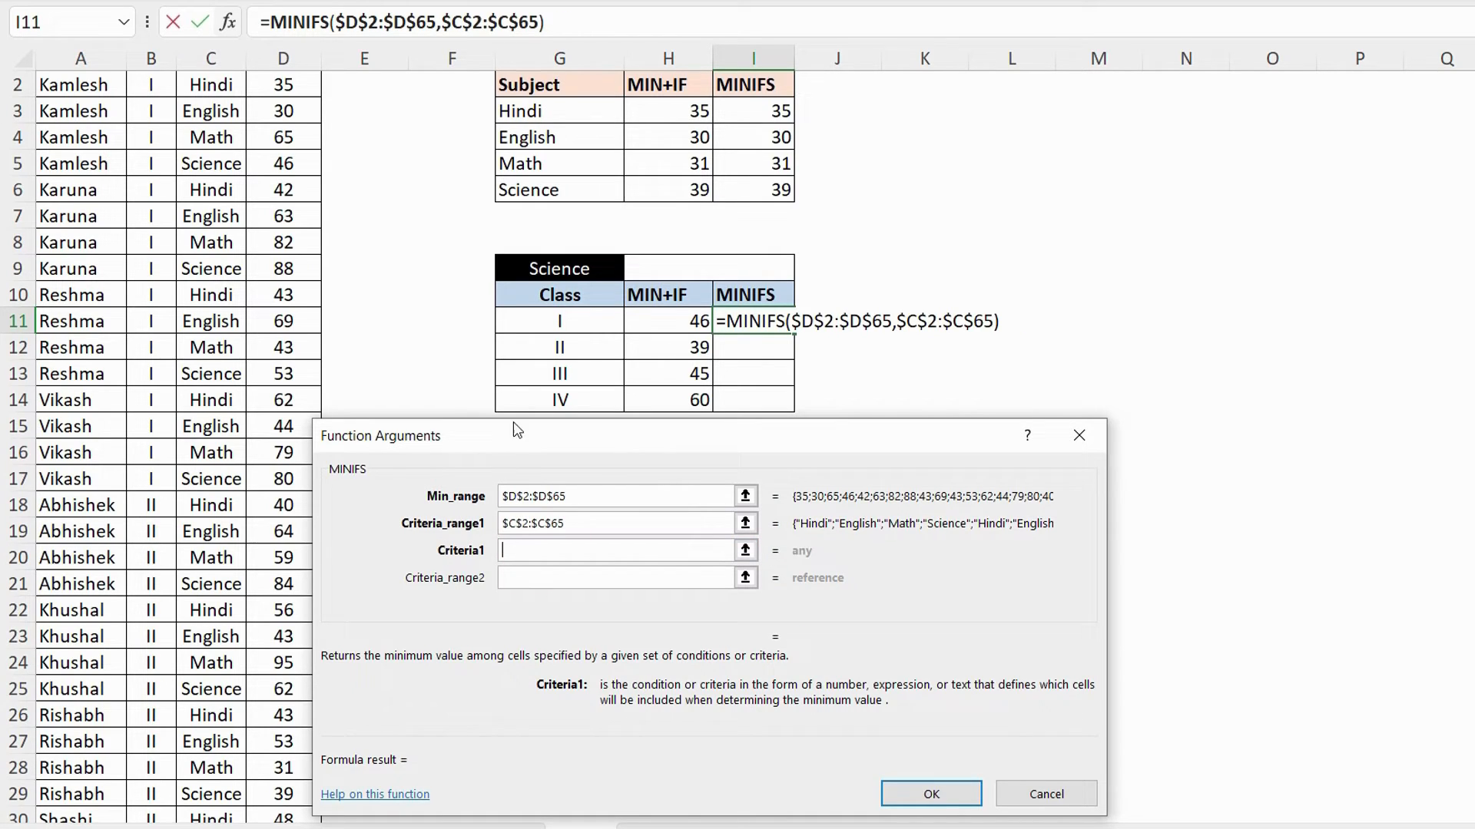
left_click(561, 271)
key("F4")
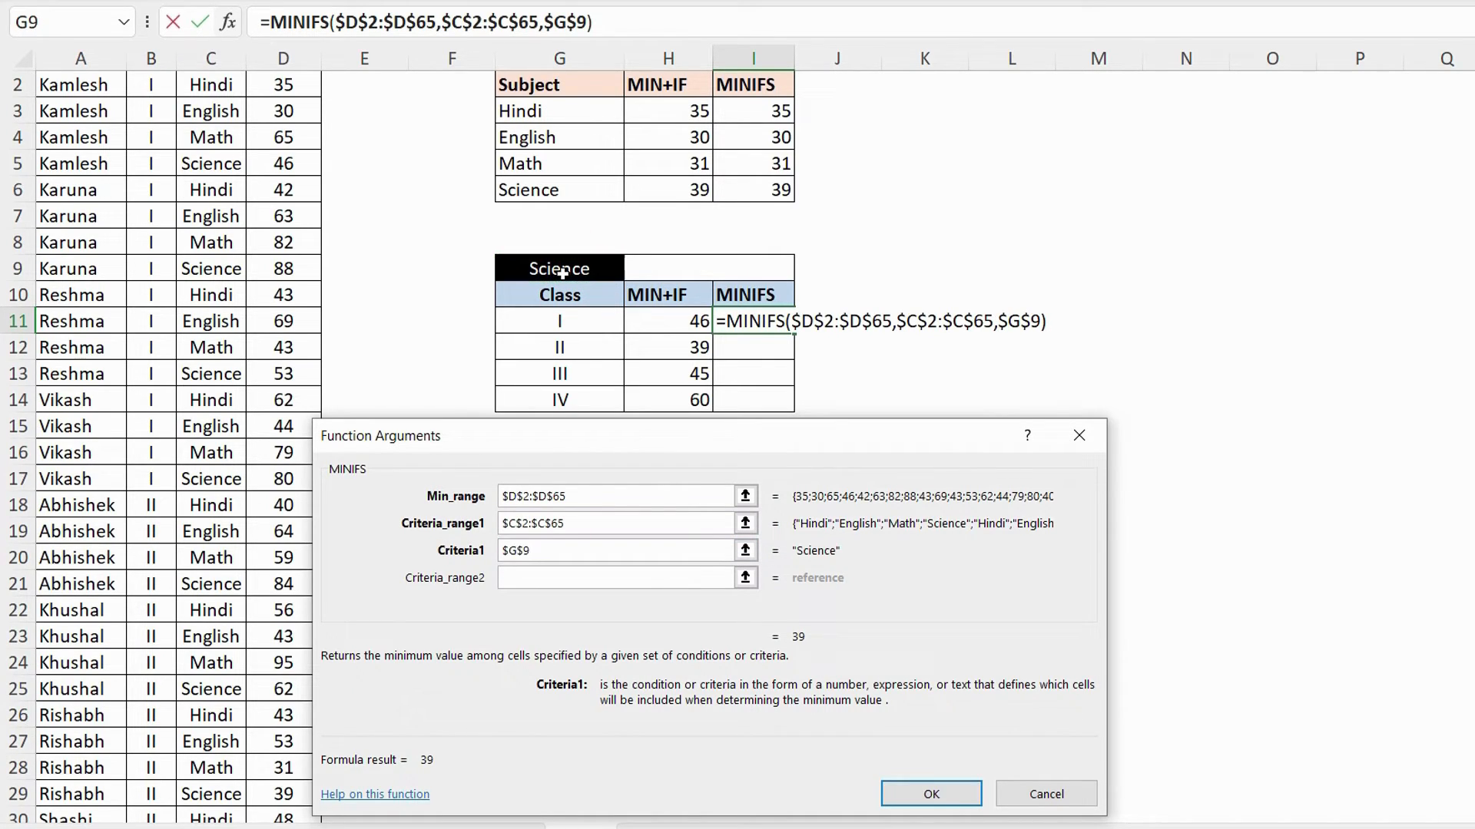
Step: Set Criteria_range2 of the MINIFS in I11 to the absolute class range $B$2:$B$65
key("Tab")
scroll(308, 231, "up", 1)
left_click(156, 110)
key("ctrl+shift+Down")
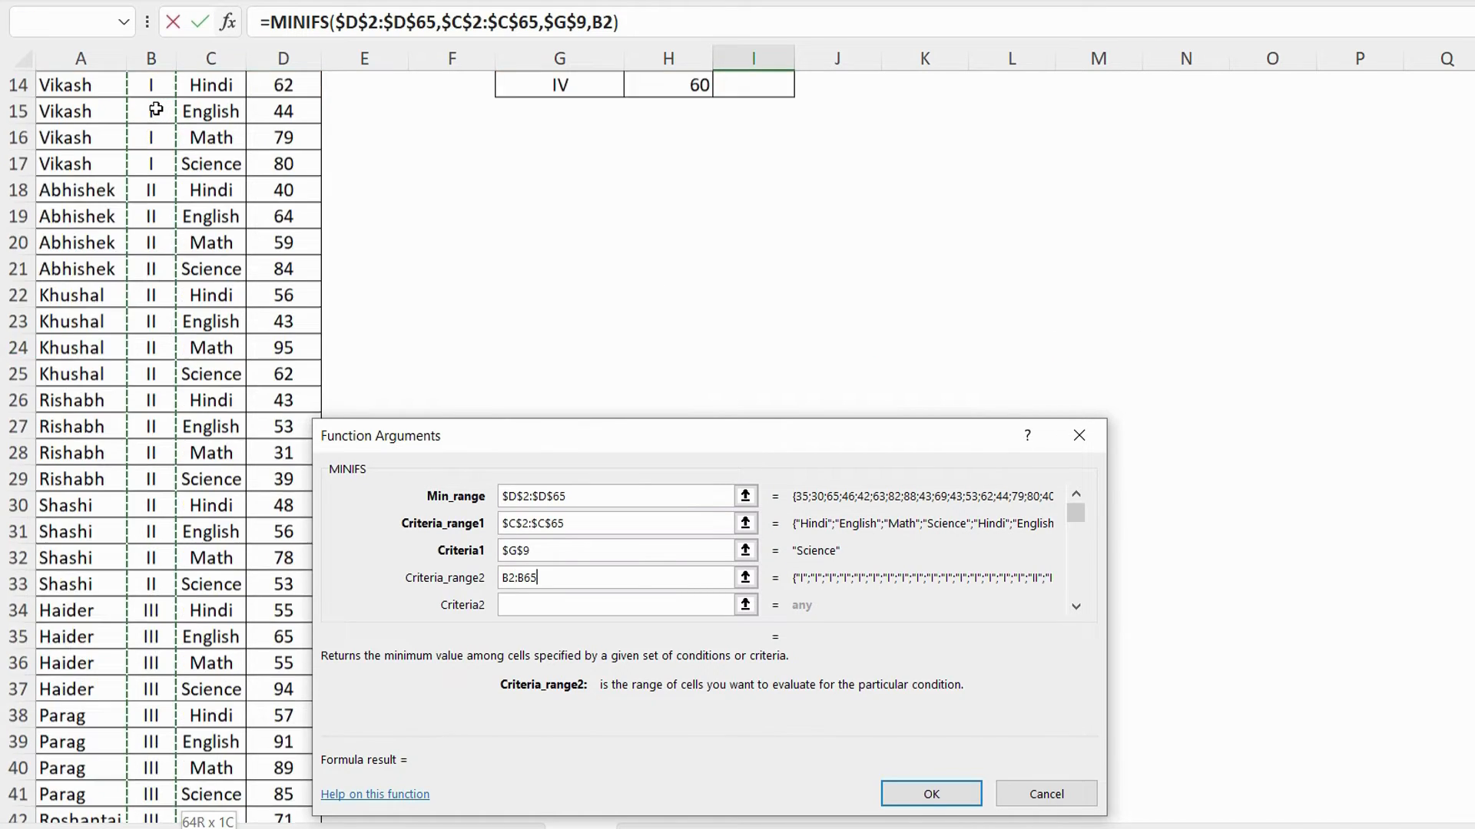
scroll(156, 110, "up", 12)
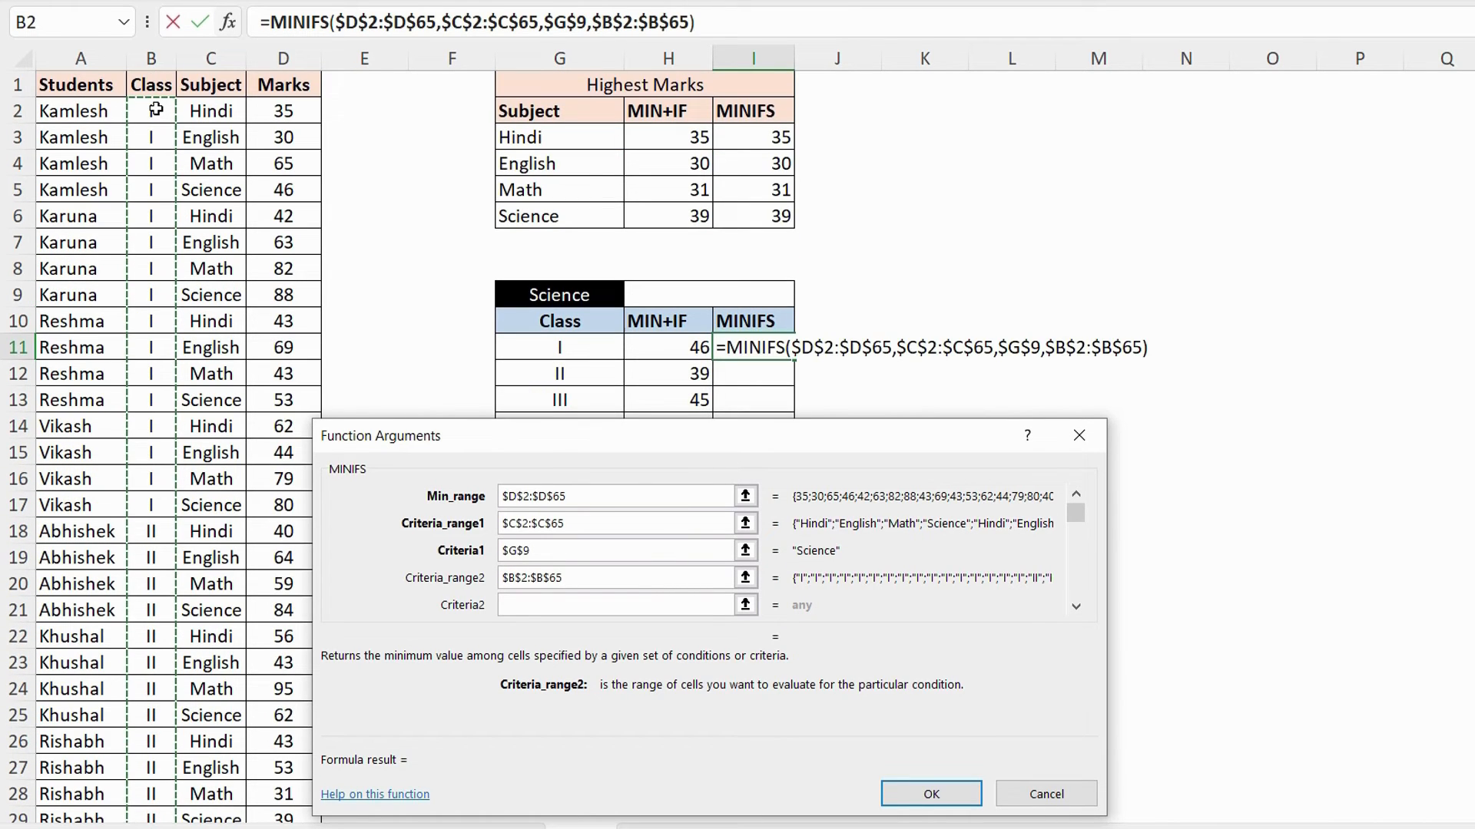
Step: Complete the MINIFS with Criteria2 G11 and fill the formula down to class IV in I14
left_click(578, 606)
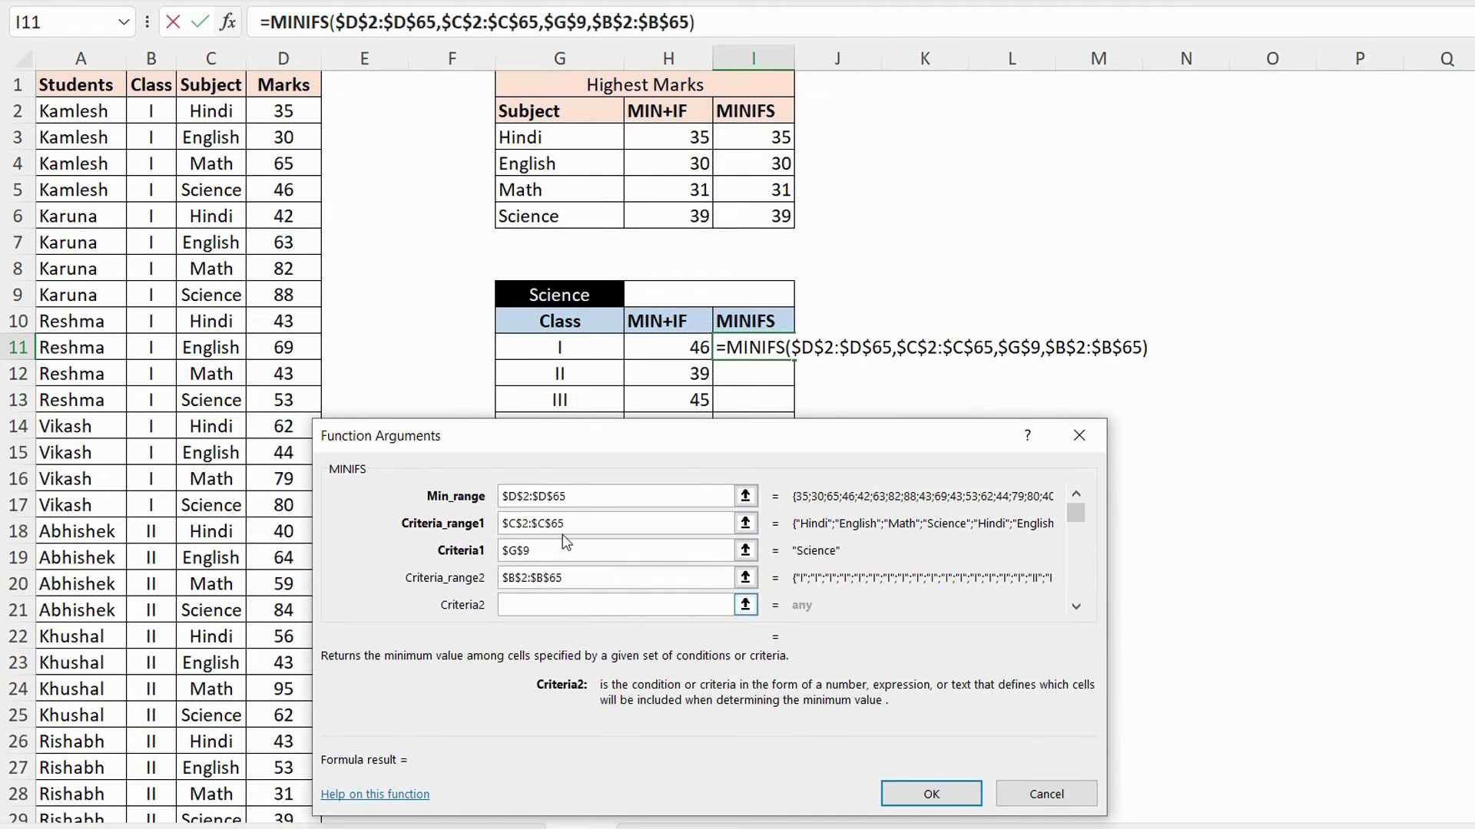
left_click(548, 355)
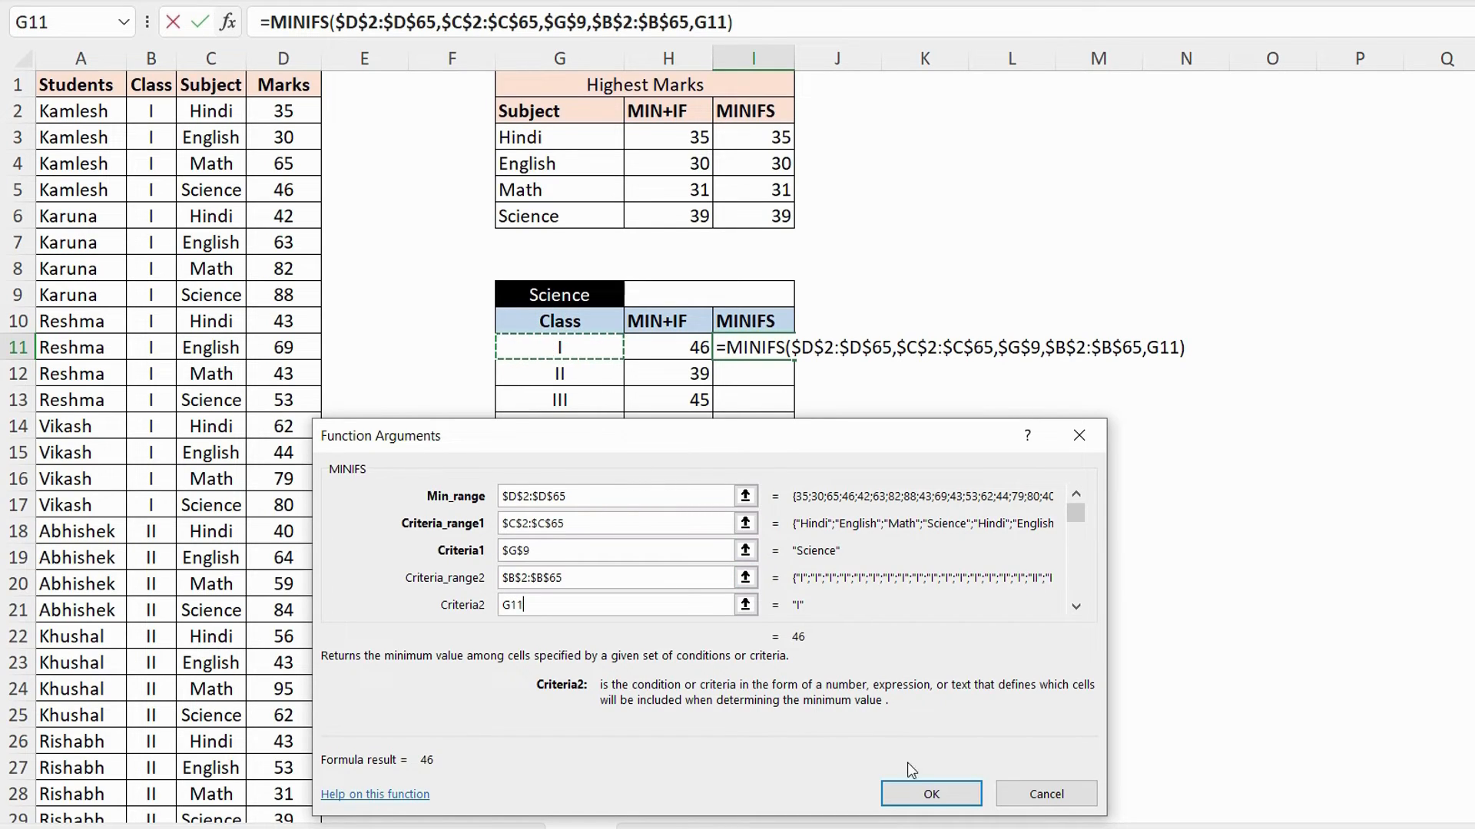
left_click(933, 794)
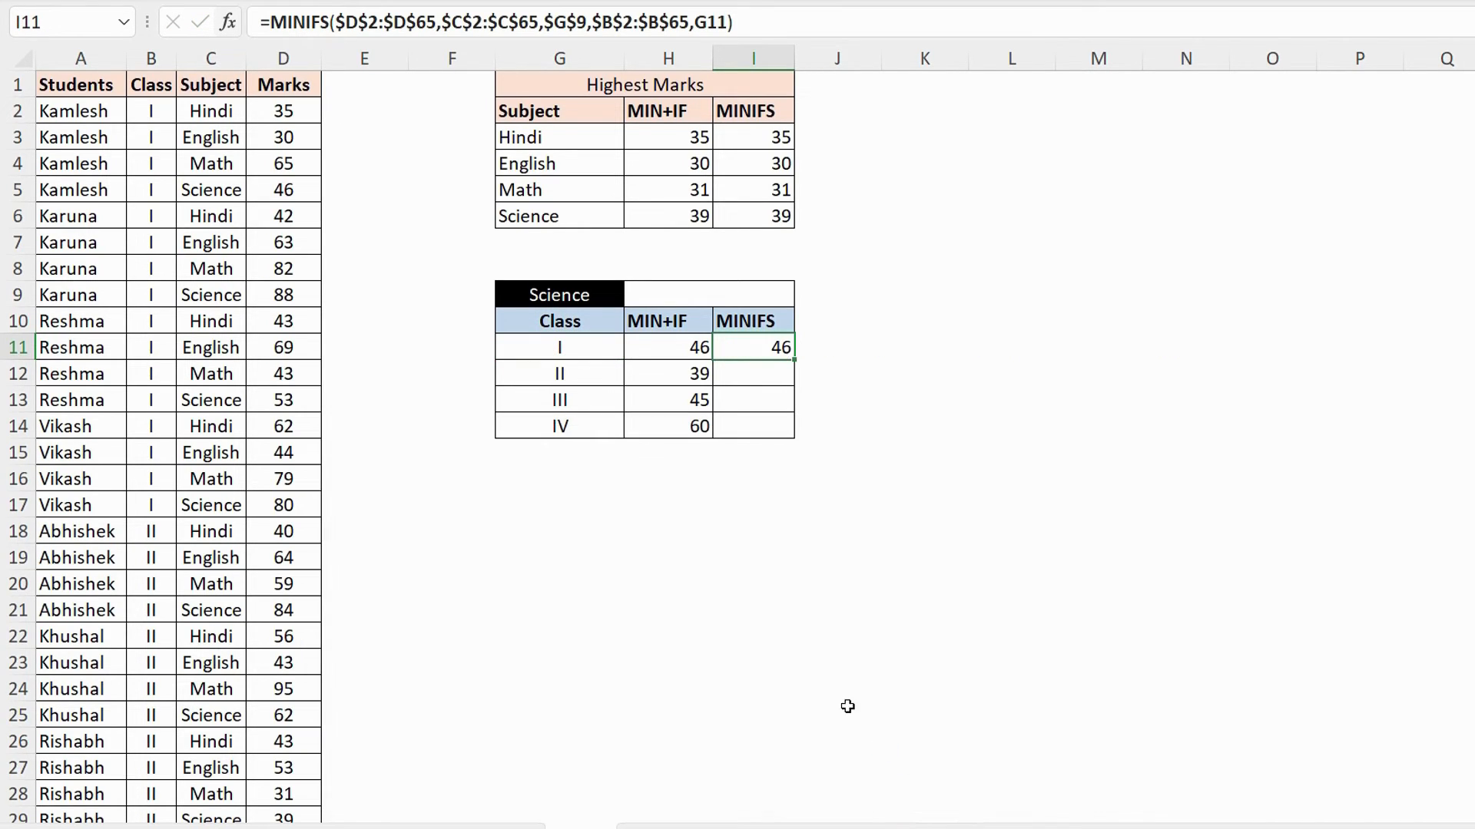
double_click(794, 359)
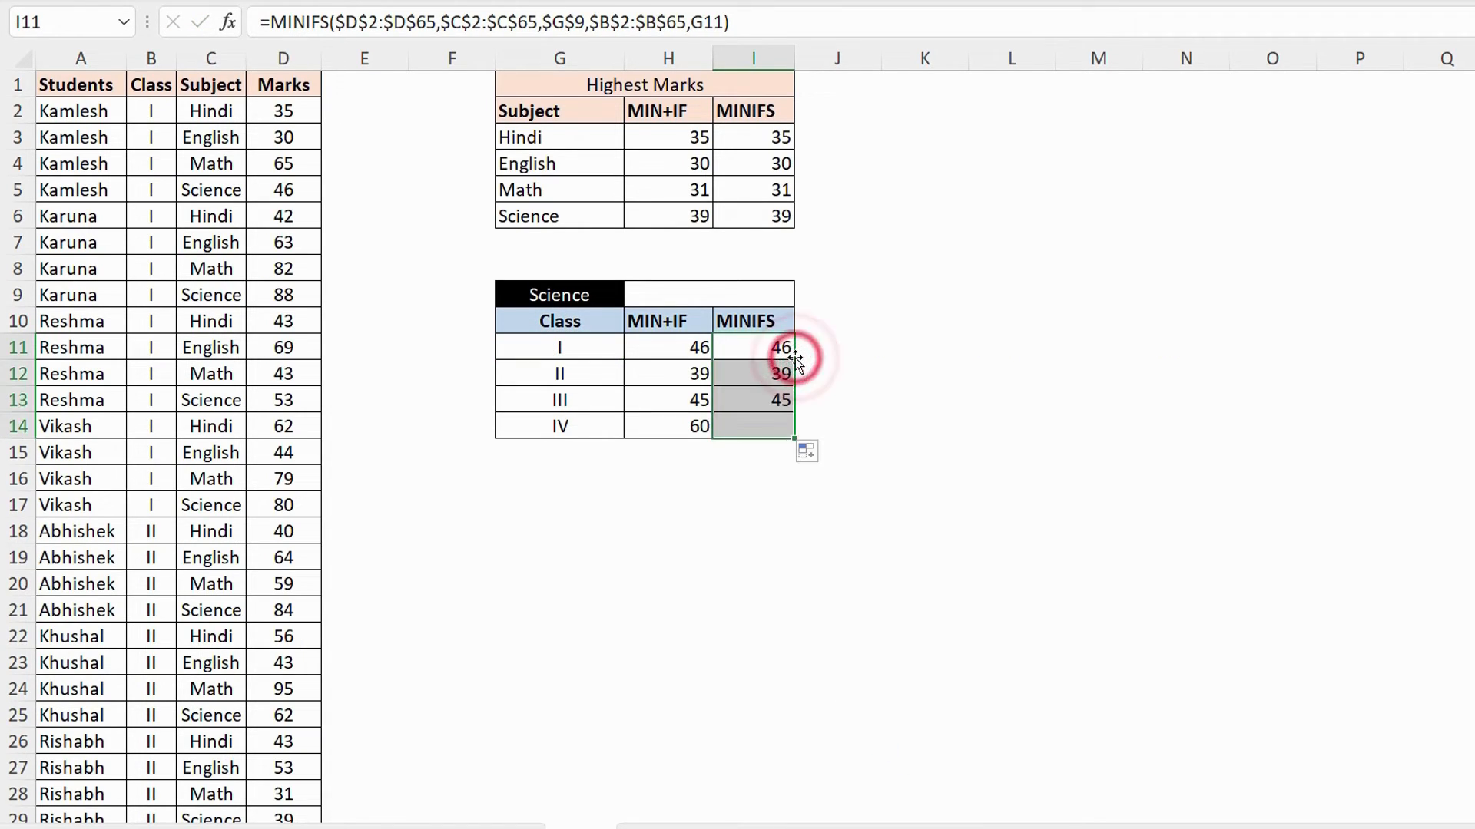
left_click(772, 495)
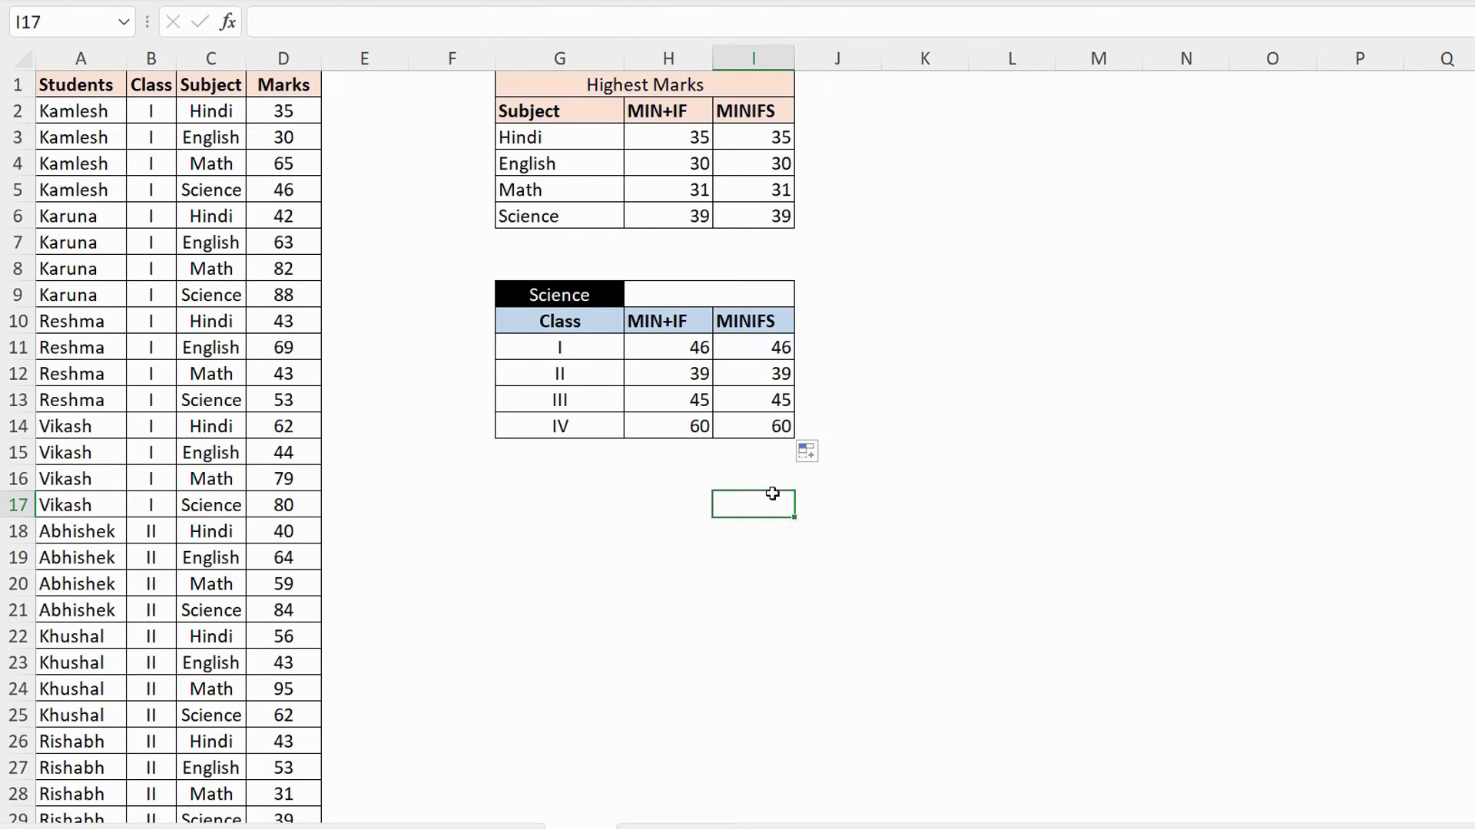